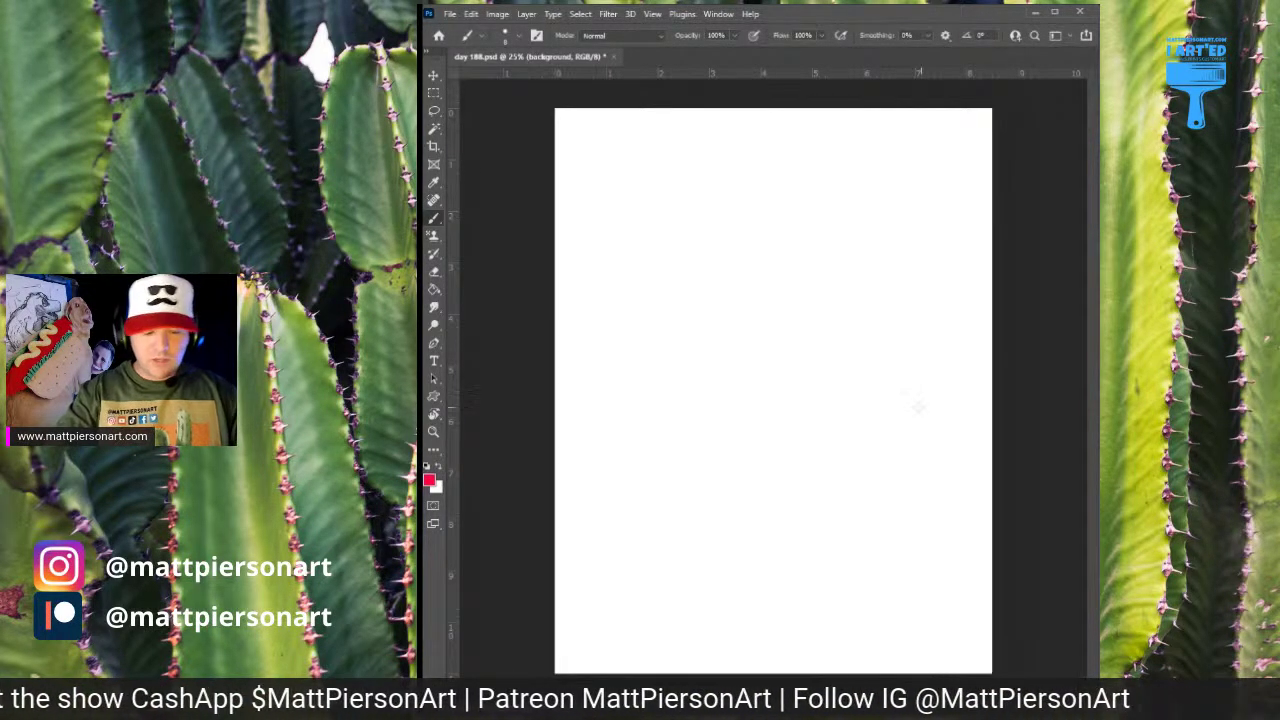
Fill the entire canvas on the background layer with solid purple using the Paint Bucket
key(g)
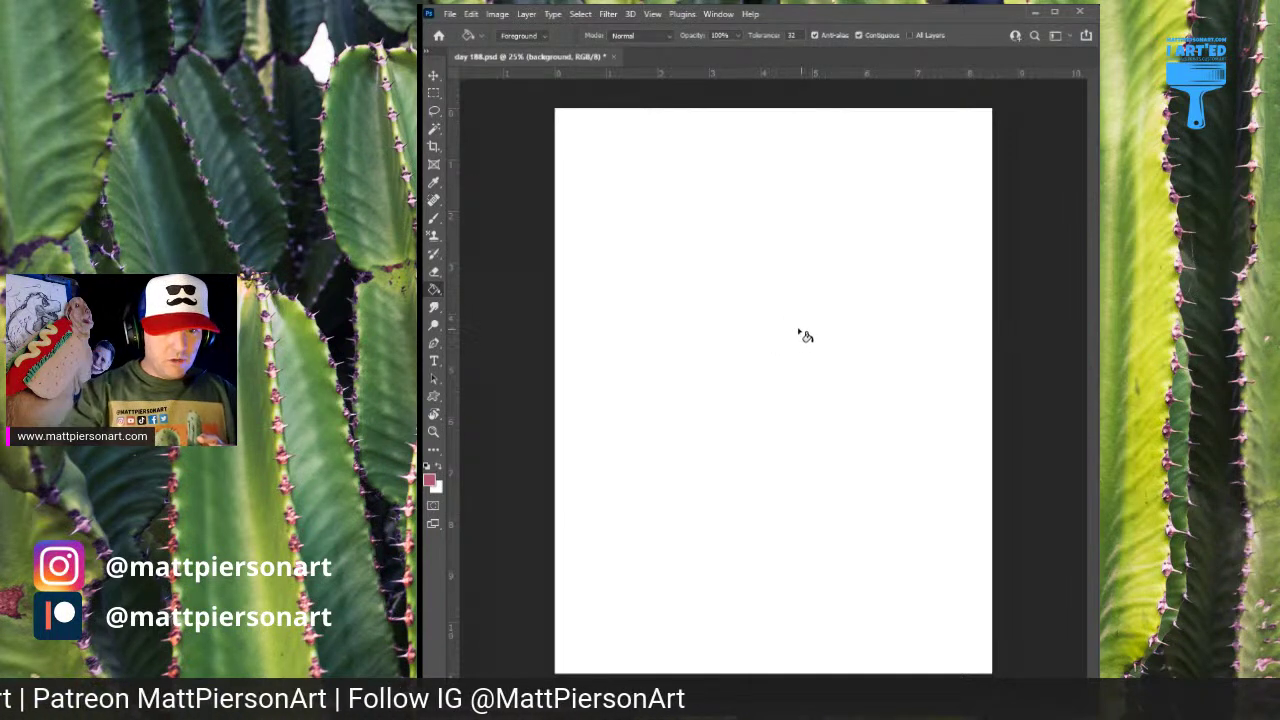
click(774, 366)
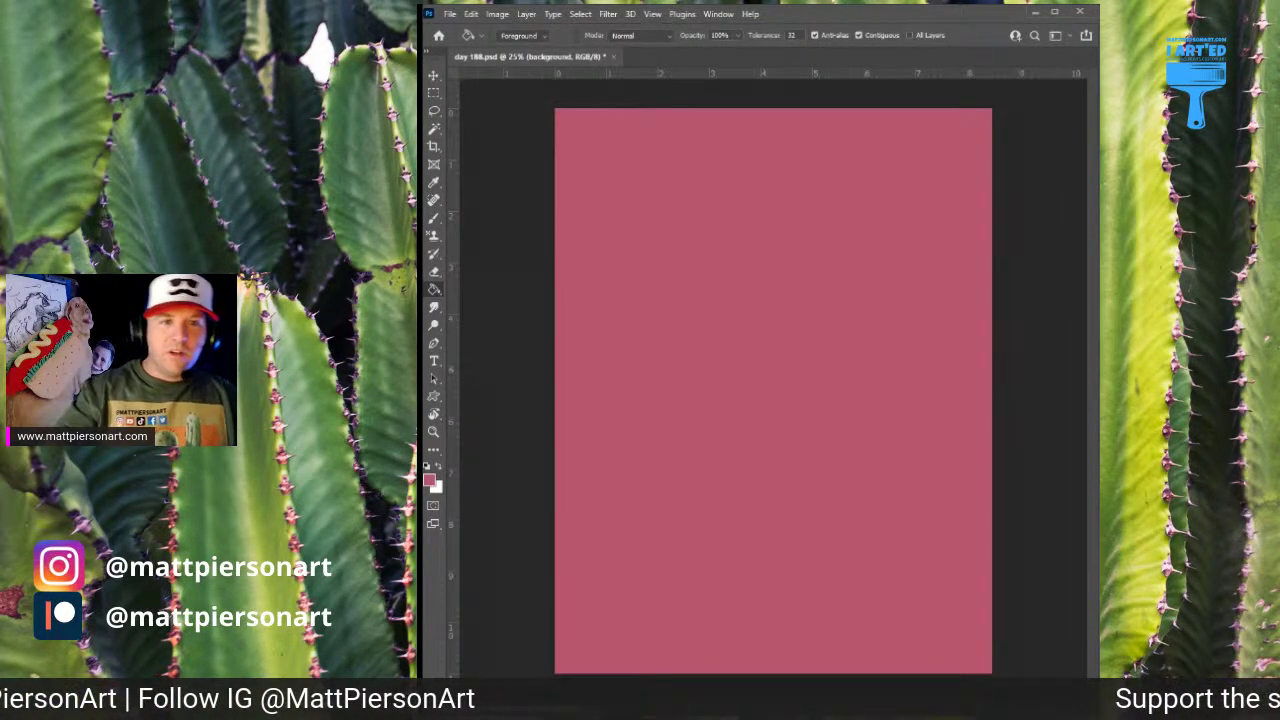
click(748, 377)
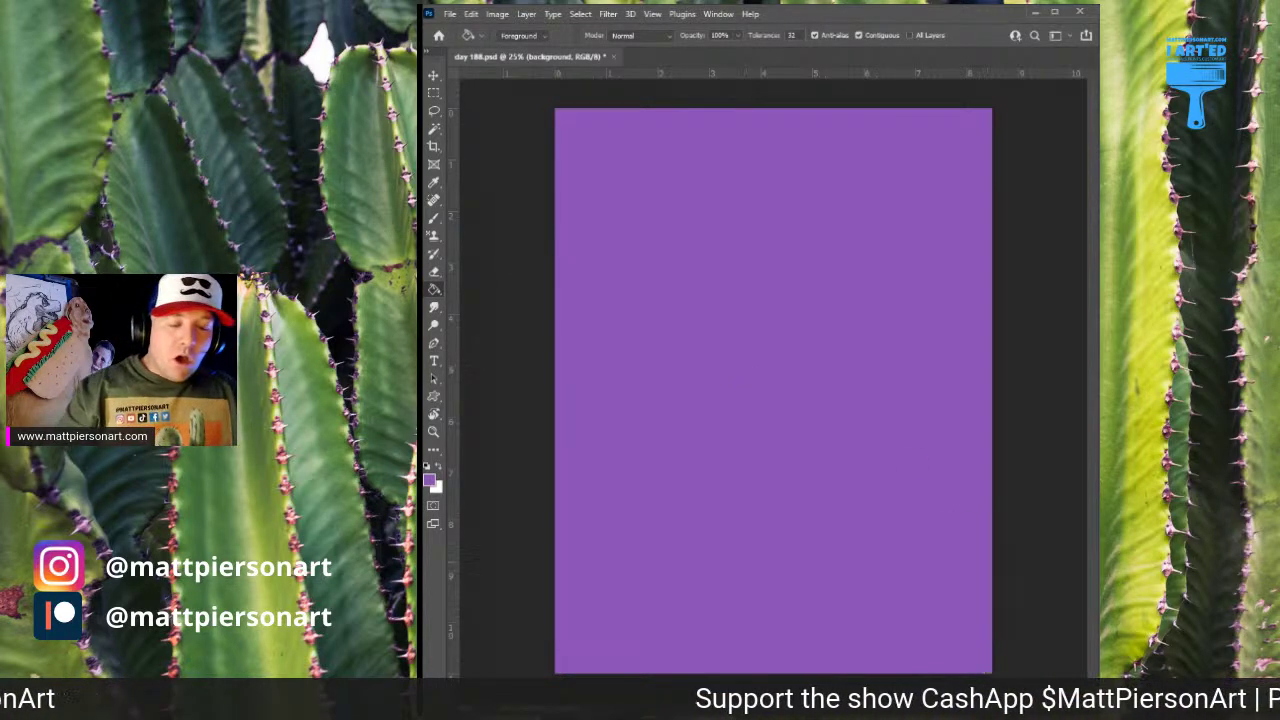
On the outline layer, sketch the cactus's tall, rounded trunk in black near the canvas centre with a thin brush
key(alt+bracketright)
key(alt+bracketright)
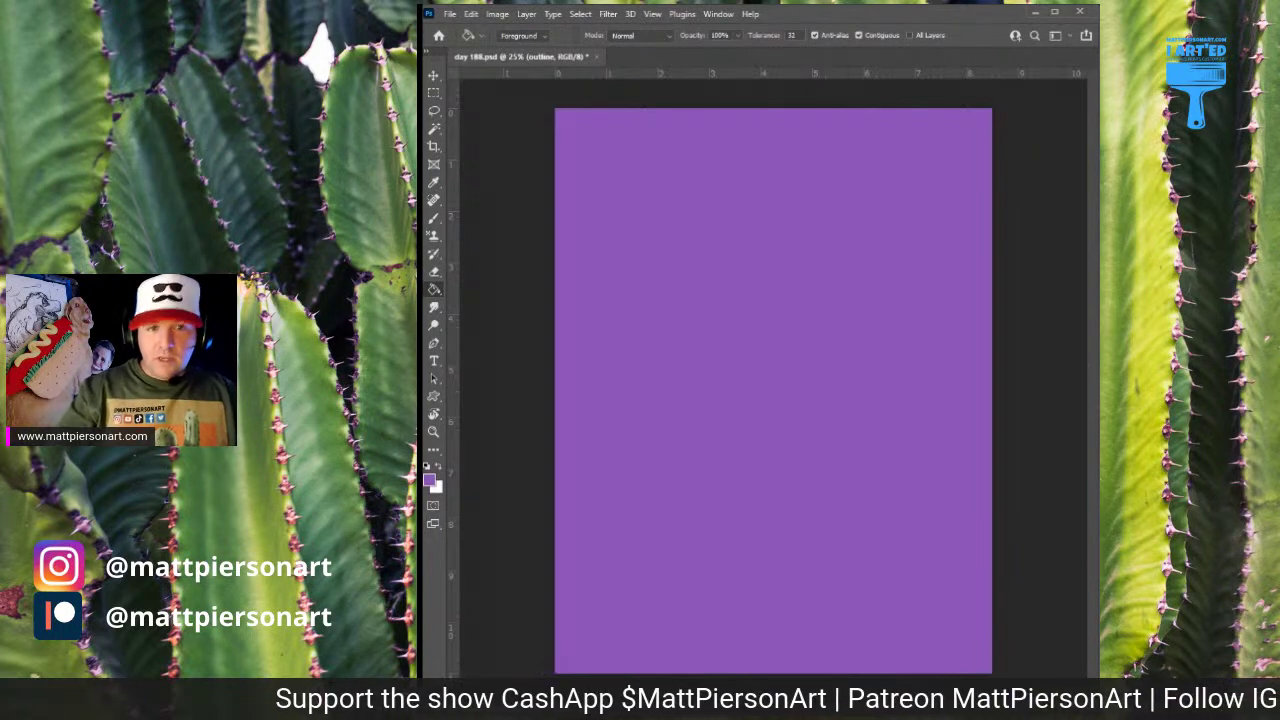
key(d)
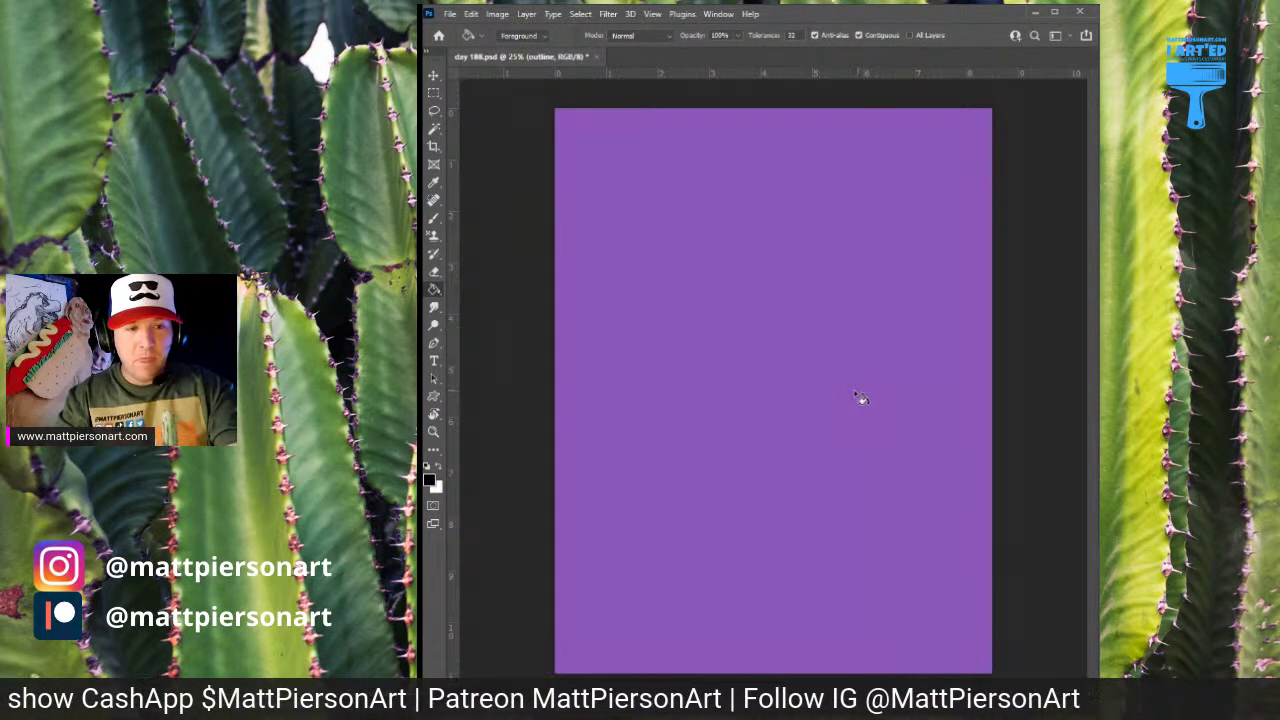
key(b)
key(bracketright)
key(bracketright)
key(bracketright)
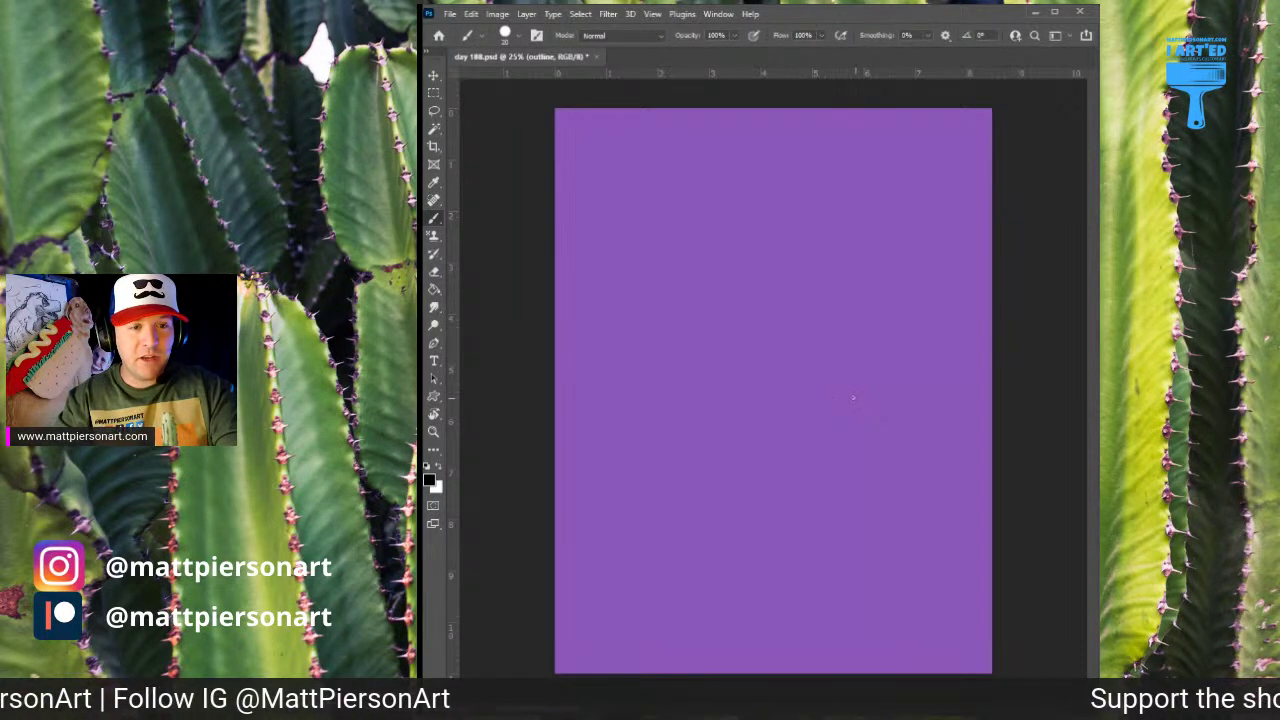
key(bracketleft)
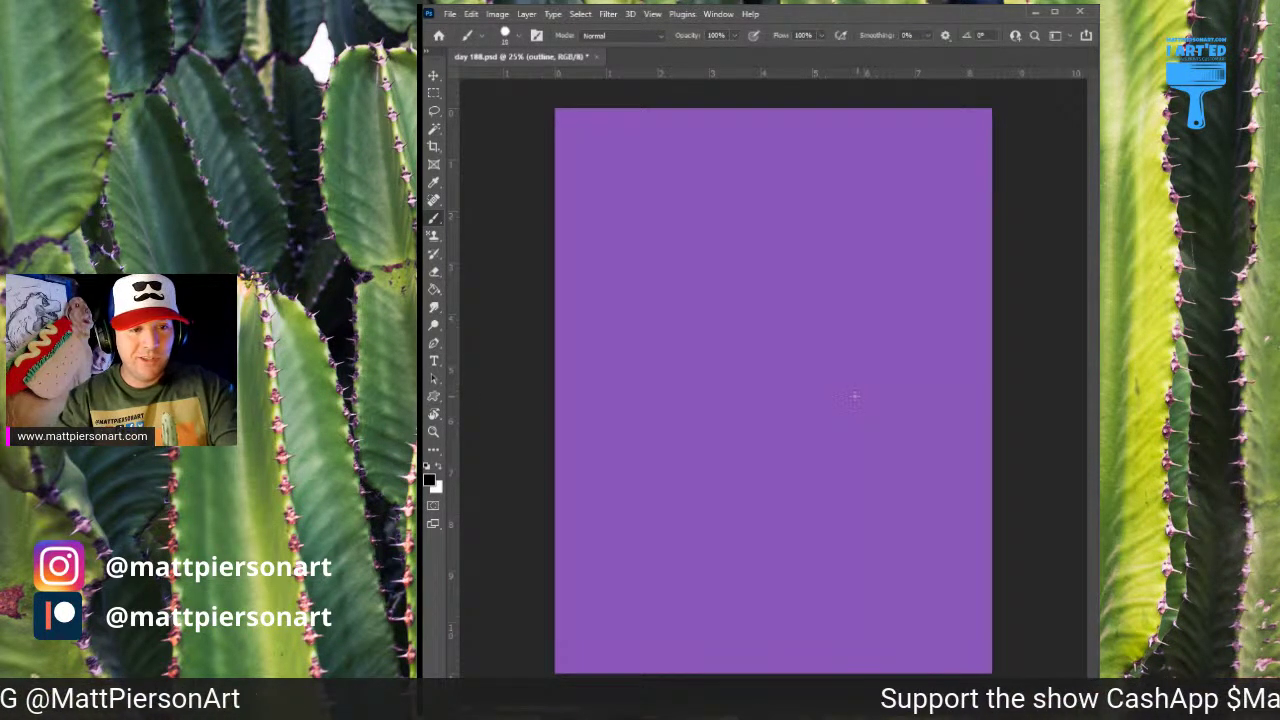
key(bracketright)
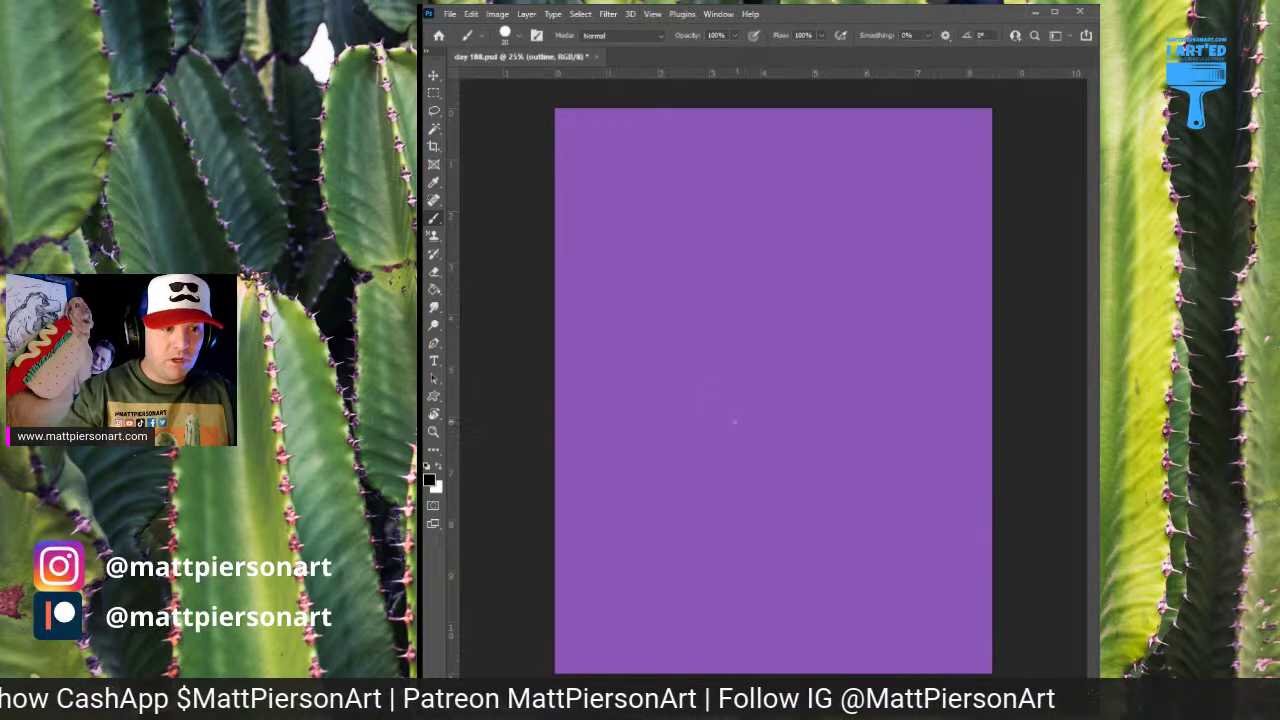
mouse_move(727, 443)
mouse_down()
mouse_move(723, 218)
mouse_move(778, 180)
mouse_move(809, 202)
mouse_move(824, 268)
mouse_move(834, 484)
mouse_up()
mouse_move(720, 430)
mouse_down()
mouse_move(732, 509)
mouse_move(758, 533)
mouse_move(797, 538)
mouse_move(834, 484)
mouse_up()
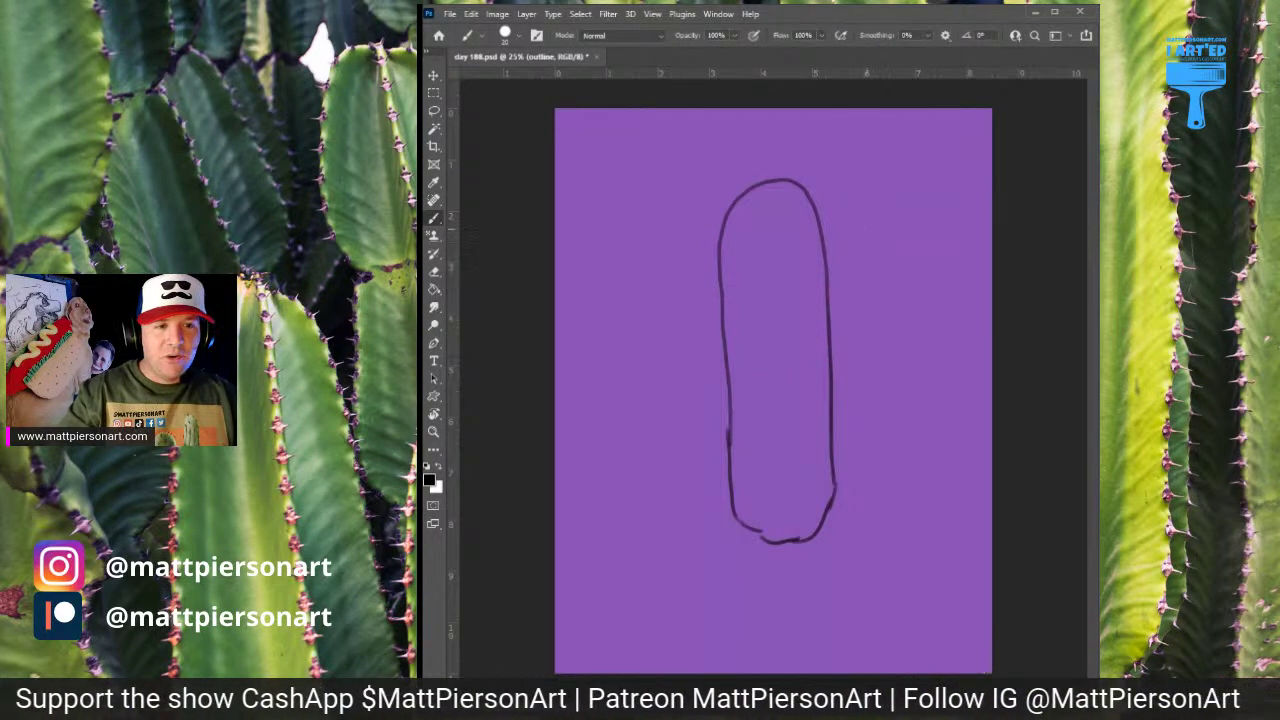
drag(857, 206, 929, 257)
drag(900, 184, 900, 287)
drag(871, 154, 866, 206)
drag(929, 258, 929, 190)
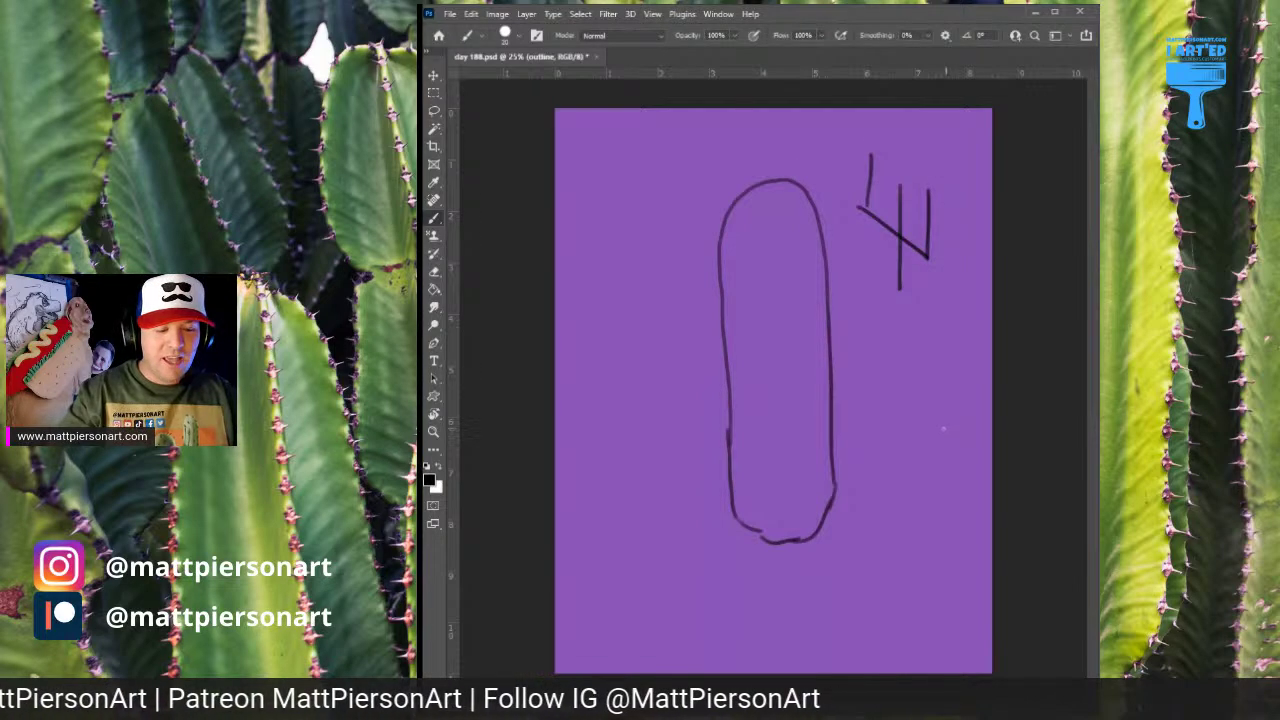
key(ctrl+z)
key(ctrl+z)
key(ctrl+z)
key(ctrl+z)
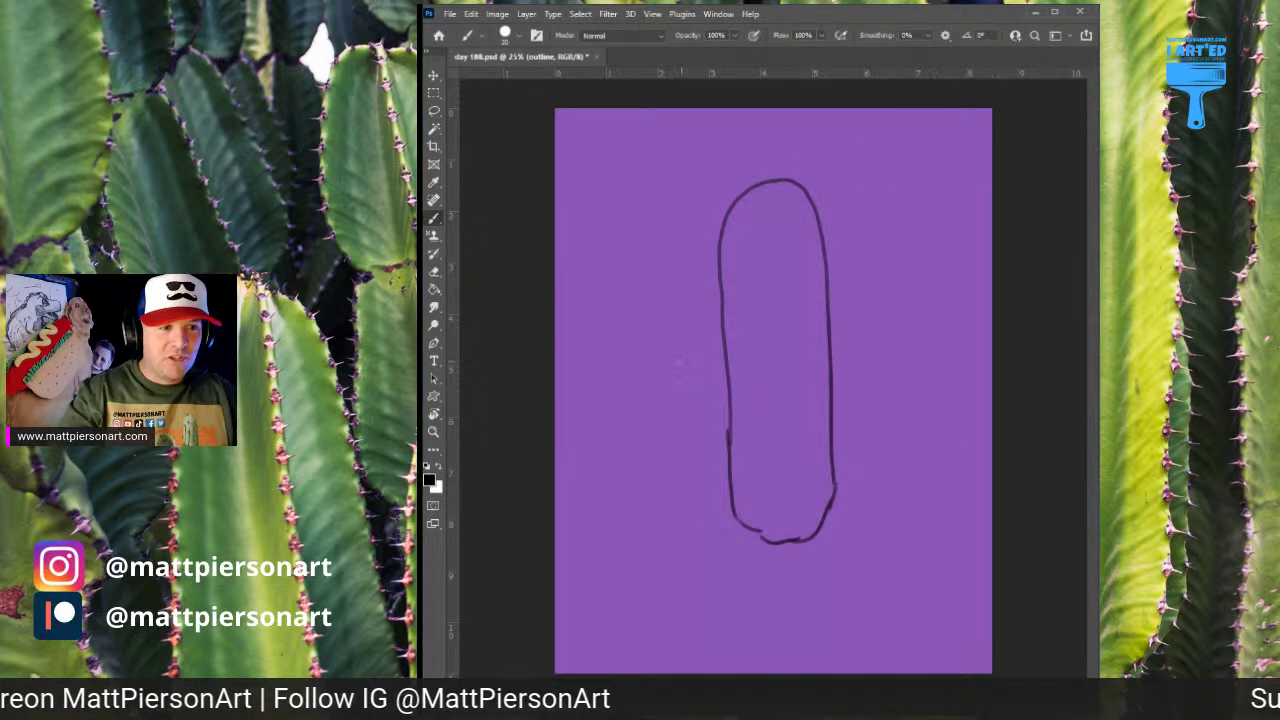
Sketch two upward-curving arms on the cactus, a larger one on the trunk's left side and a smaller one on its right
mouse_move(722, 340)
mouse_down()
mouse_move(694, 329)
mouse_move(680, 294)
mouse_move(672, 192)
mouse_move(640, 254)
mouse_up()
mouse_move(652, 188)
mouse_down()
mouse_move(630, 212)
mouse_move(632, 338)
mouse_move(706, 386)
mouse_move(742, 389)
mouse_move(736, 342)
mouse_move(745, 384)
mouse_up()
drag(836, 433, 876, 433)
mouse_move(832, 386)
mouse_down()
mouse_move(864, 368)
mouse_move(867, 260)
mouse_move(899, 250)
mouse_move(899, 398)
mouse_move(884, 425)
mouse_move(836, 430)
mouse_up()
mouse_move(832, 386)
mouse_down()
mouse_move(859, 372)
mouse_move(870, 248)
mouse_up()
mouse_move(648, 188)
mouse_down()
mouse_move(678, 208)
mouse_move(680, 272)
mouse_up()
drag(674, 212, 684, 304)
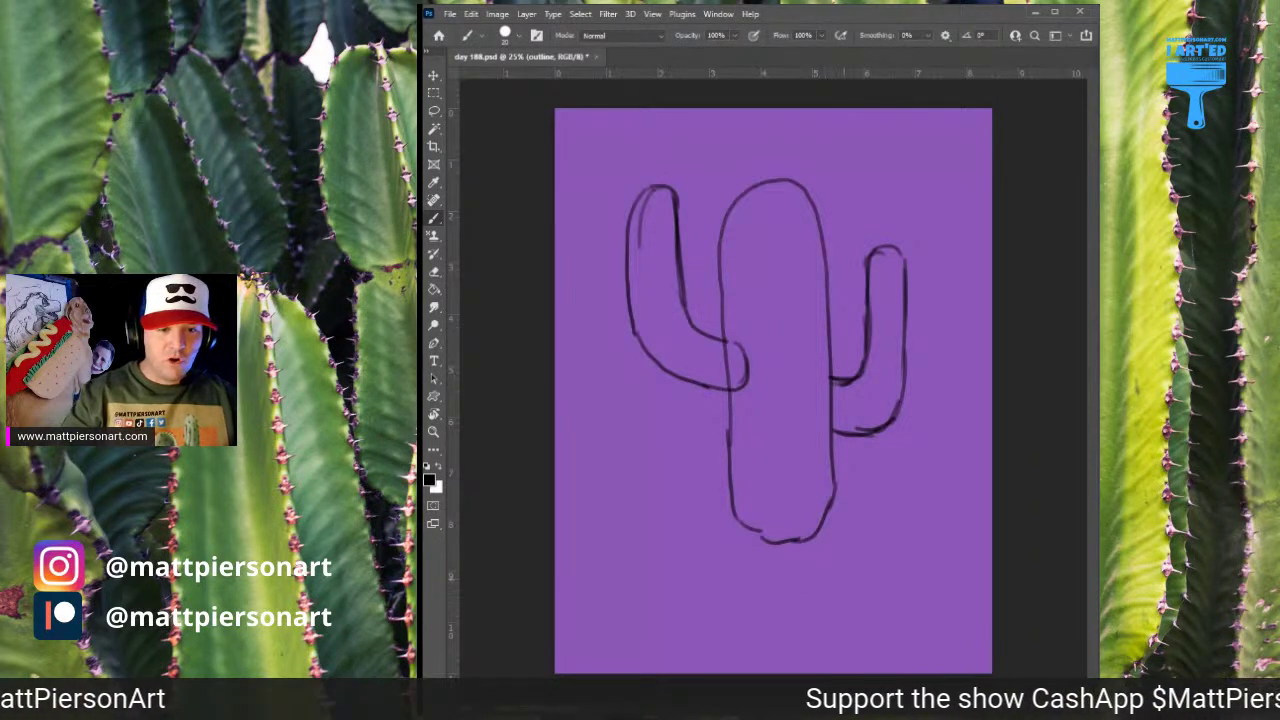
mouse_move(831, 554)
mouse_down()
mouse_move(834, 624)
mouse_move(833, 608)
mouse_up()
mouse_move(680, 544)
mouse_down()
mouse_move(831, 557)
mouse_move(696, 546)
mouse_up()
key(ctrl+z)
key(ctrl+z)
key(ctrl+z)
key(ctrl+z)
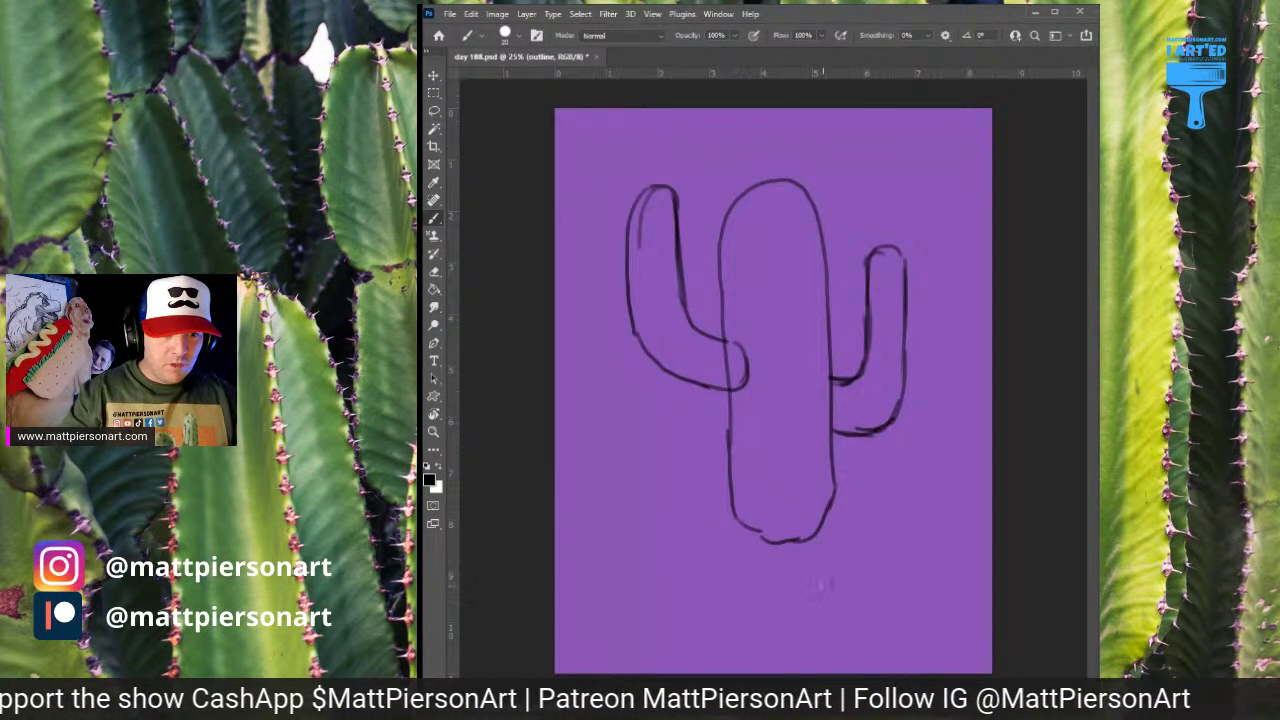
Sketch the slanted top face and narrow right side of a box-shaped pot around the base of the cactus
mouse_move(840, 572)
mouse_down()
mouse_move(844, 645)
mouse_move(841, 595)
mouse_move(805, 573)
mouse_move(656, 555)
mouse_move(742, 480)
mouse_up()
drag(646, 552, 746, 470)
mouse_move(842, 572)
mouse_down()
mouse_move(882, 494)
mouse_move(853, 564)
mouse_move(880, 493)
mouse_move(860, 491)
mouse_move(884, 495)
mouse_up()
mouse_move(752, 485)
mouse_down()
mouse_move(860, 494)
mouse_move(882, 566)
mouse_up()
mouse_move(884, 496)
mouse_down()
mouse_move(884, 573)
mouse_move(846, 570)
mouse_move(842, 585)
mouse_move(842, 574)
mouse_move(842, 640)
mouse_up()
drag(843, 580, 850, 636)
drag(884, 560, 846, 640)
drag(872, 596, 856, 626)
drag(652, 548, 840, 576)
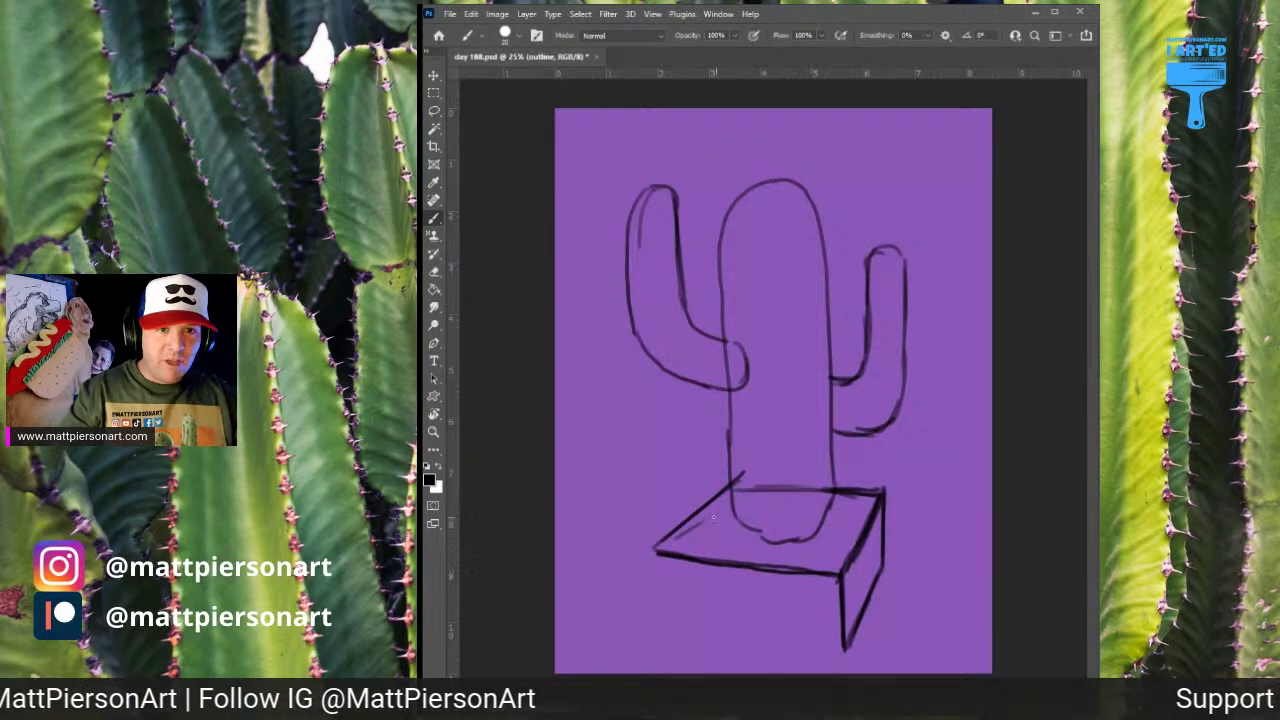
Draw the pot's front face with its left and bottom edges and reinforce the front corner edge
drag(658, 556, 660, 610)
mouse_move(655, 548)
mouse_down()
mouse_move(656, 623)
mouse_move(798, 648)
mouse_up()
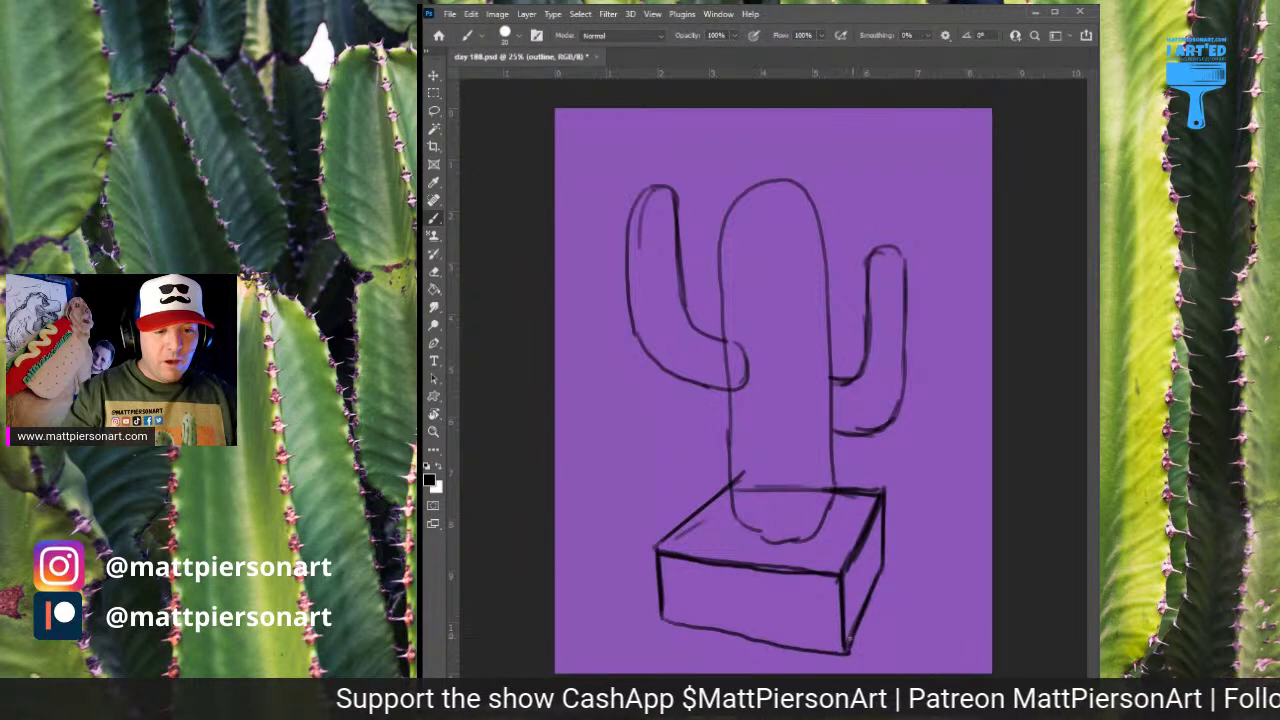
drag(838, 580, 843, 640)
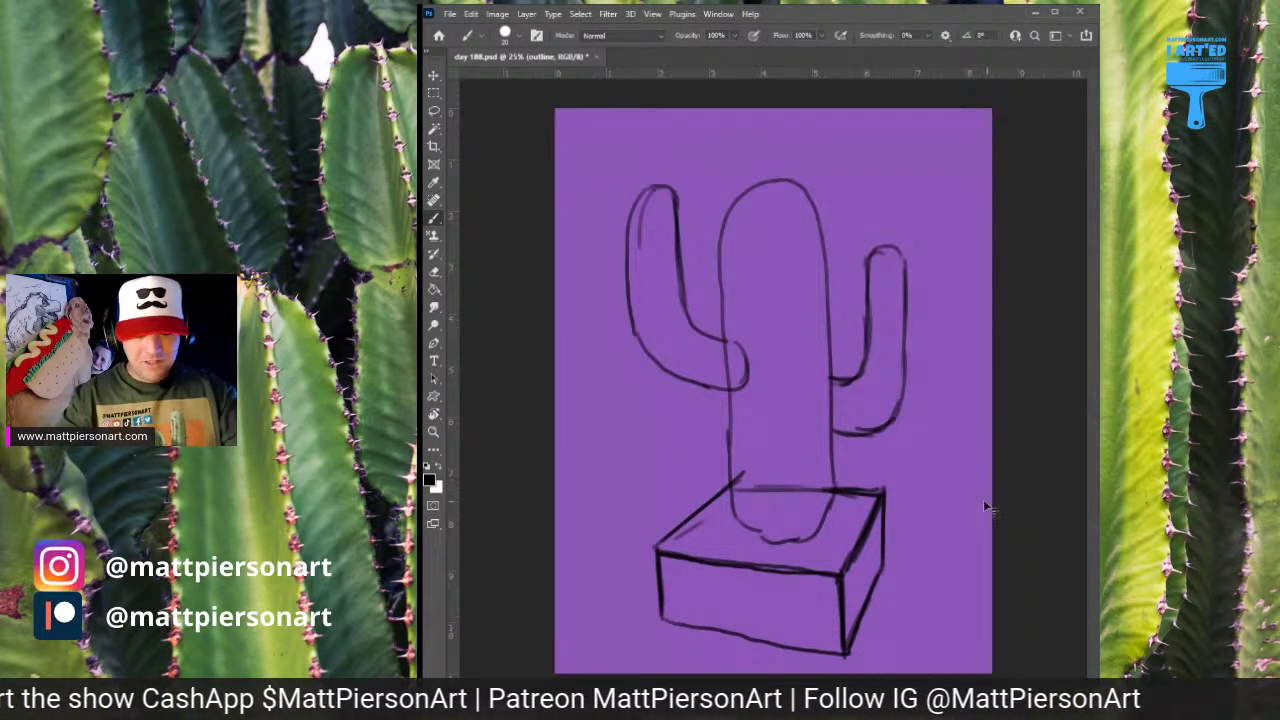
Move the whole cactus sketch slightly up and to the right with Free Transform and apply the change
key(ctrl+t)
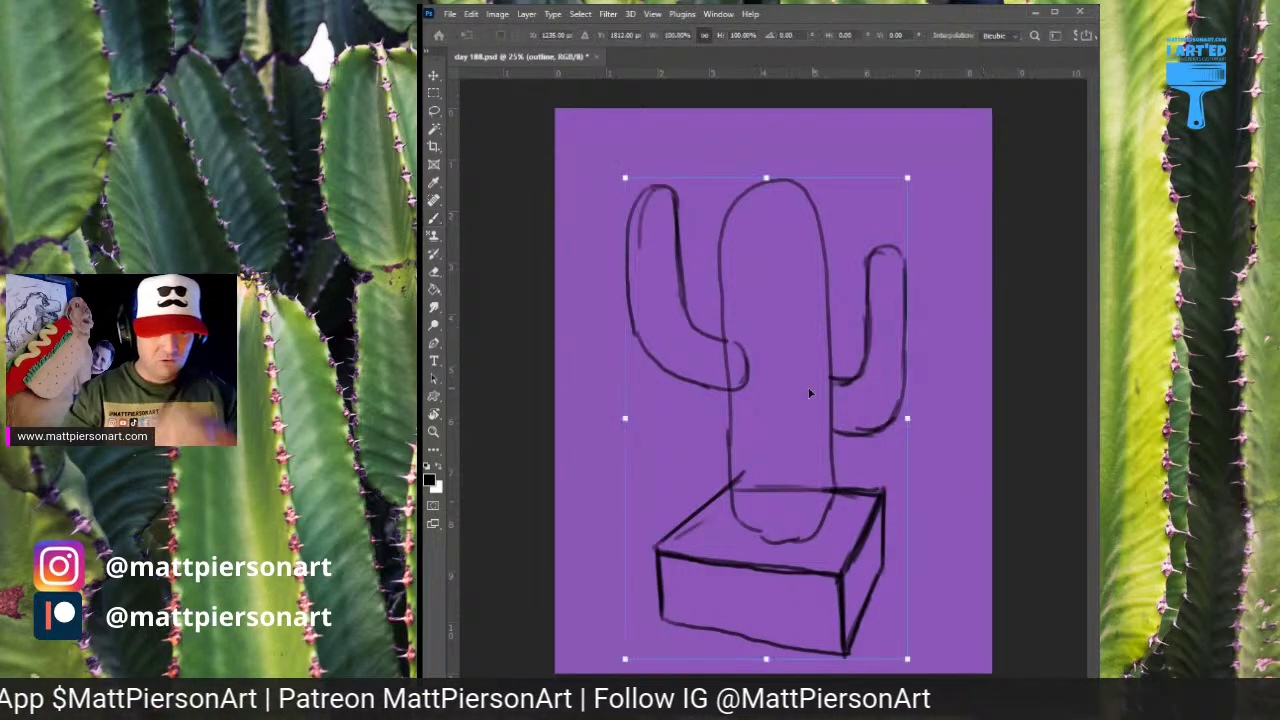
mouse_move(778, 404)
mouse_down()
mouse_move(780, 383)
mouse_move(756, 384)
mouse_move(788, 390)
mouse_up()
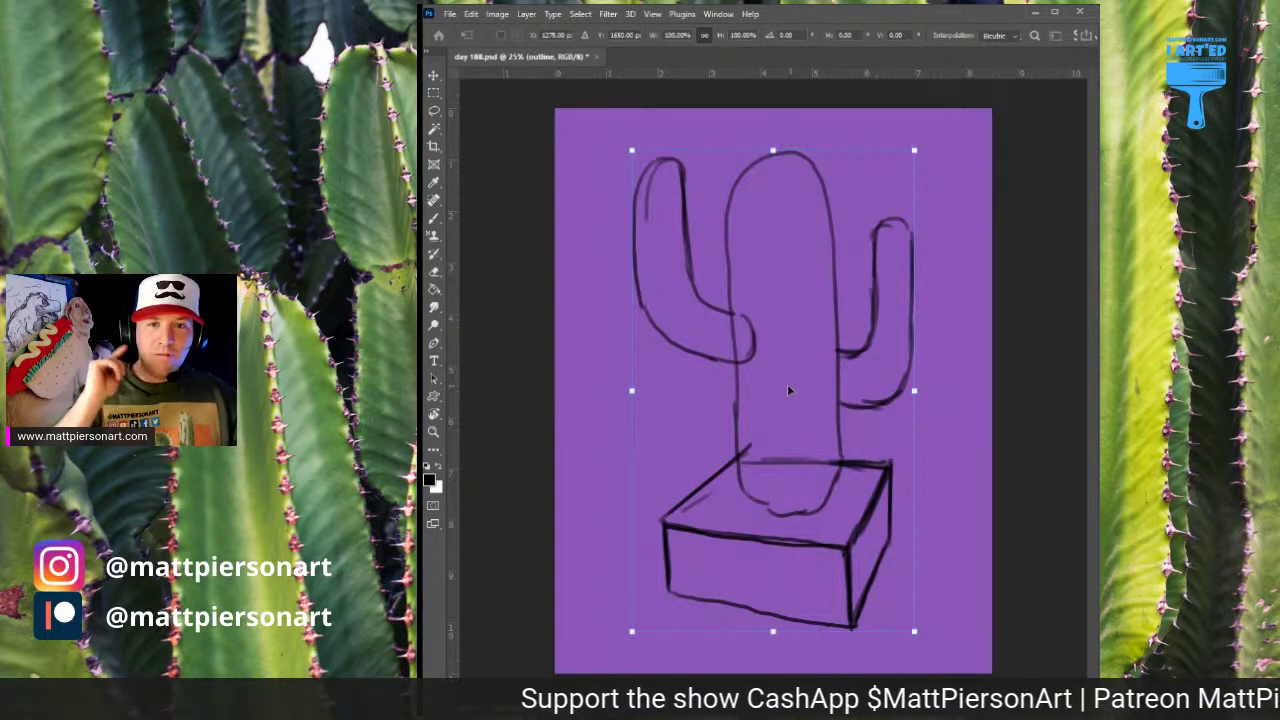
key(b)
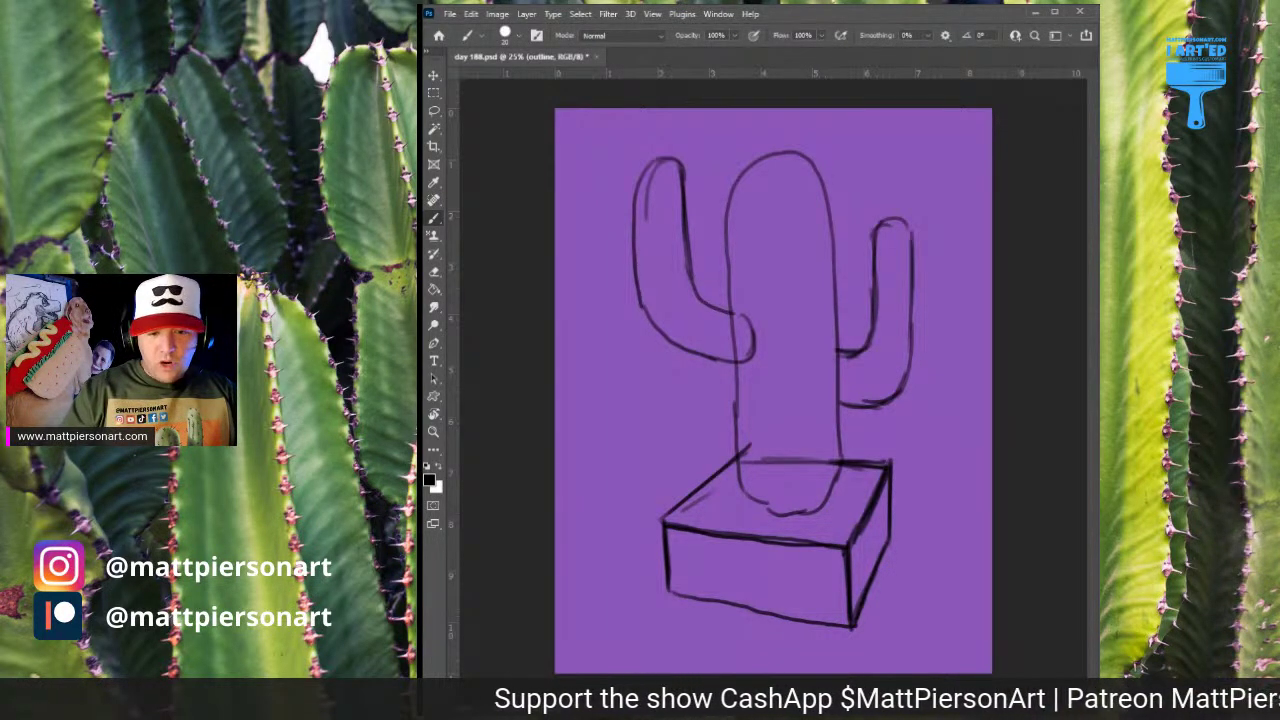
On the background shape layer, paint a large blue area behind the cactus with a big round brush, leaving a purple border
click(943, 675)
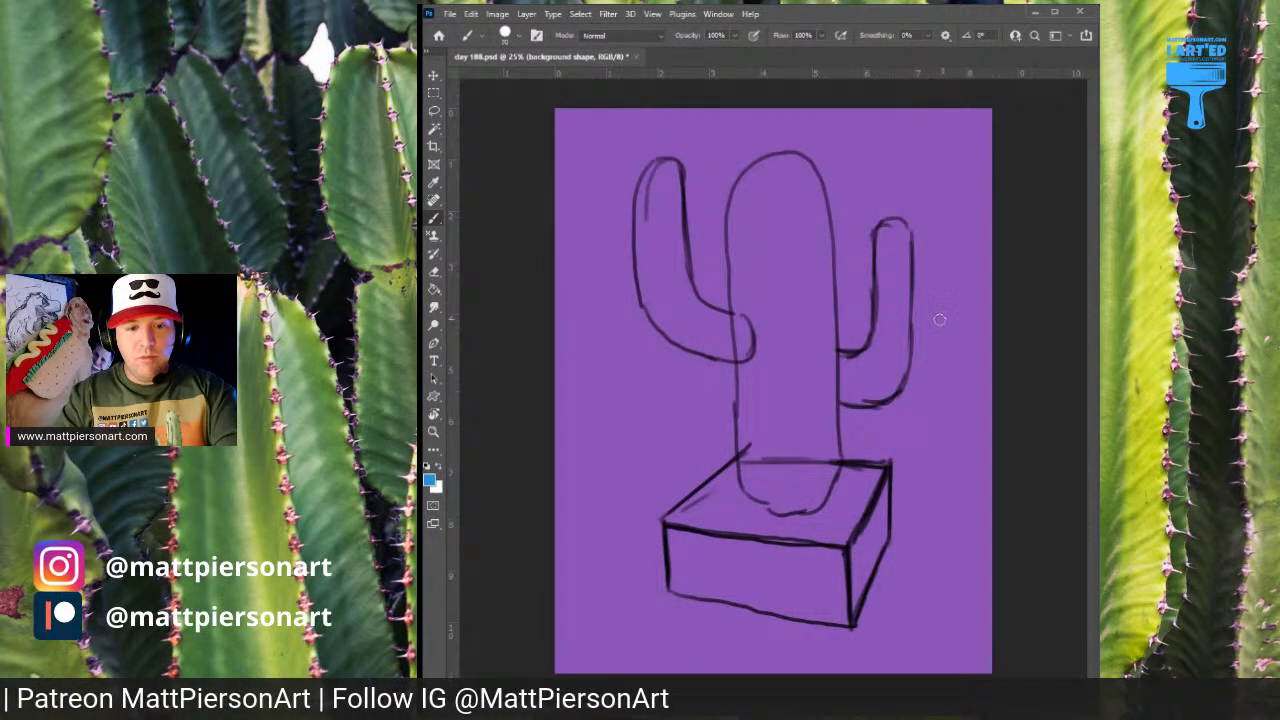
key(bracketright)
key(bracketright)
key(bracketright)
key(bracketright)
key(bracketright)
key(bracketright)
key(bracketright)
key(bracketright)
key(bracketright)
key(bracketright)
key(bracketright)
key(bracketright)
key(bracketleft)
key(bracketleft)
key(bracketleft)
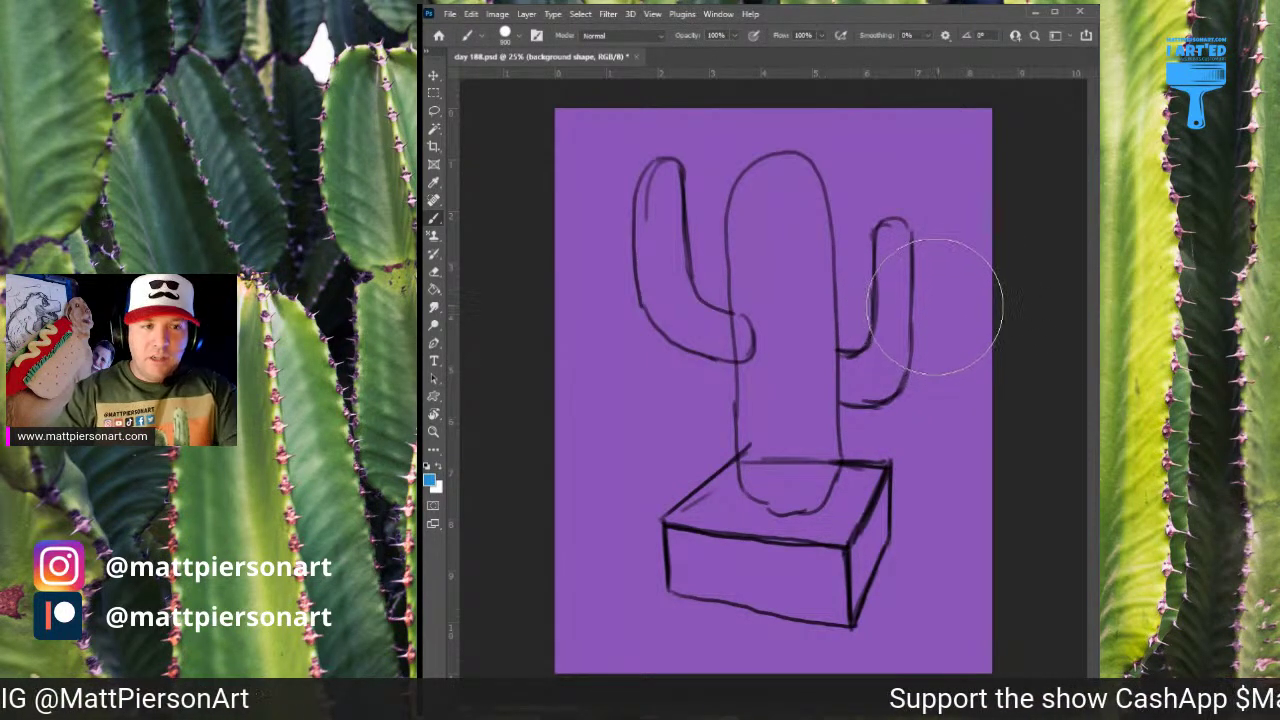
drag(640, 228, 900, 215)
mouse_move(651, 203)
mouse_down()
mouse_move(886, 214)
mouse_move(909, 409)
mouse_move(891, 532)
mouse_move(914, 329)
mouse_move(894, 251)
mouse_move(911, 380)
mouse_move(889, 572)
mouse_move(870, 590)
mouse_move(640, 575)
mouse_move(634, 223)
mouse_move(646, 414)
mouse_move(722, 415)
mouse_move(766, 286)
mouse_move(805, 400)
mouse_move(762, 290)
mouse_move(800, 332)
mouse_up()
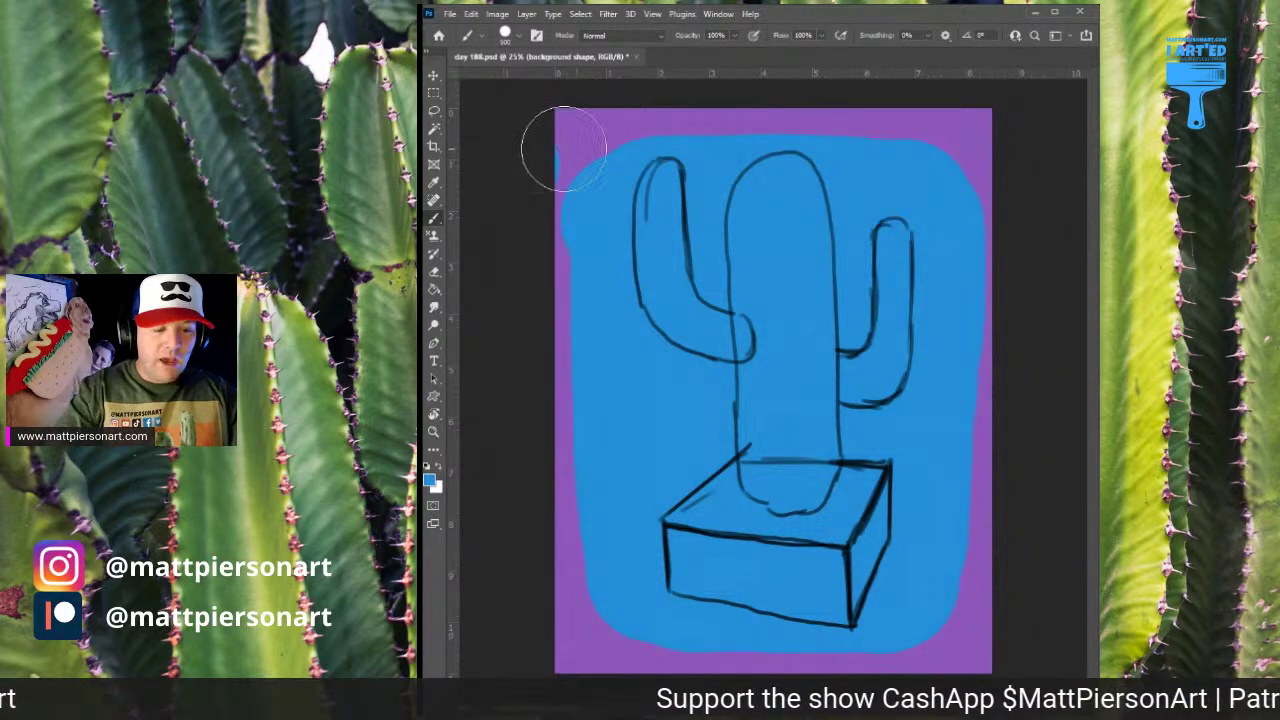
Cut straight edges along all four sides of the blue background shape with straight eraser strokes
key(e)
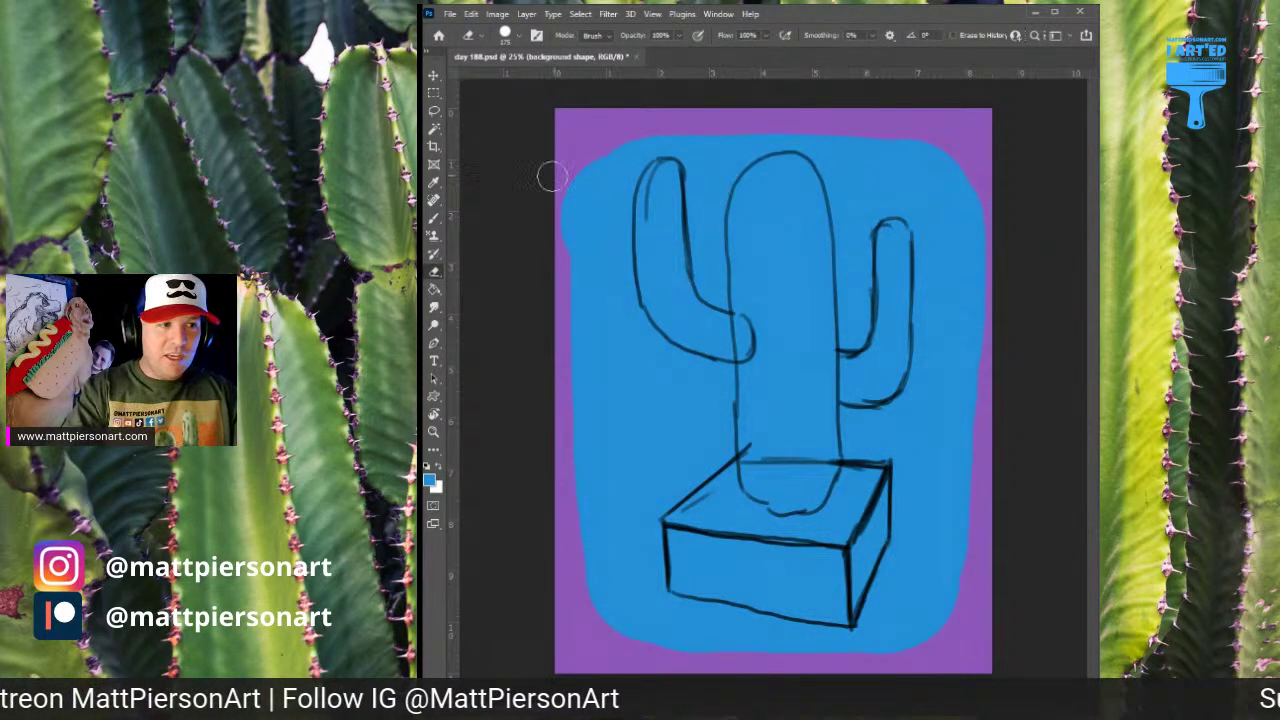
shift+click(986, 170)
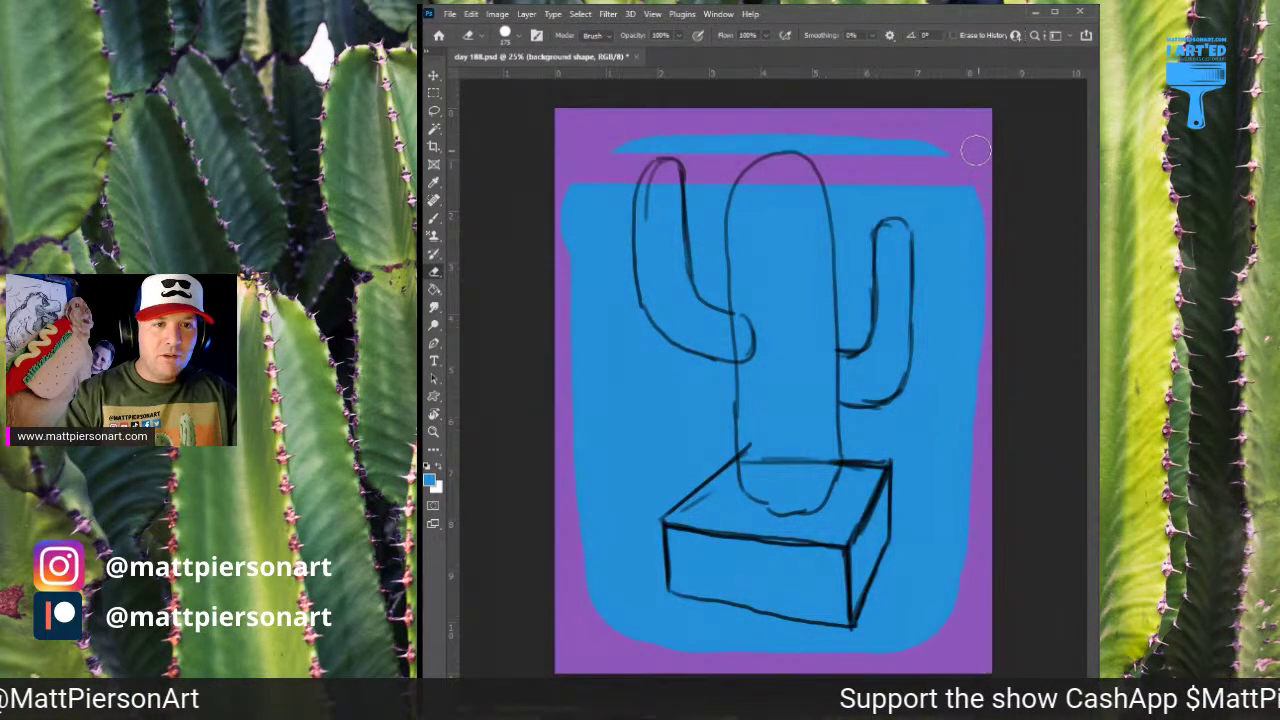
shift+click(965, 648)
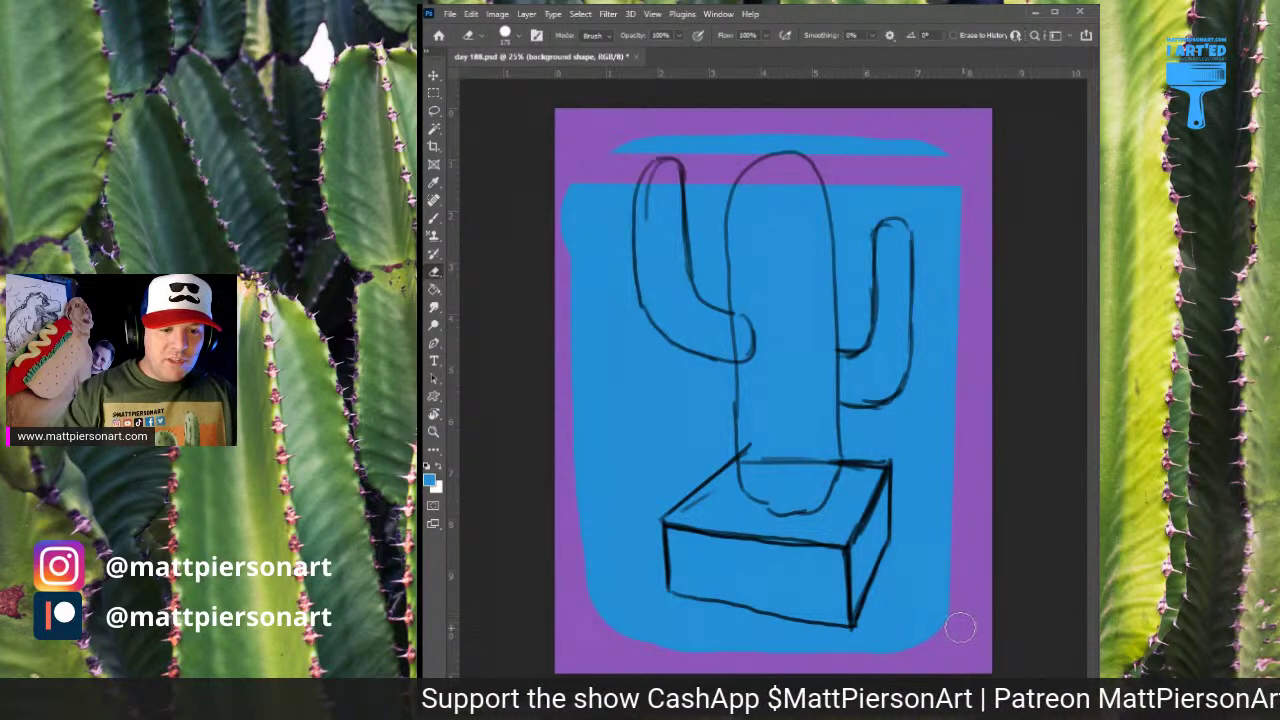
shift+click(565, 618)
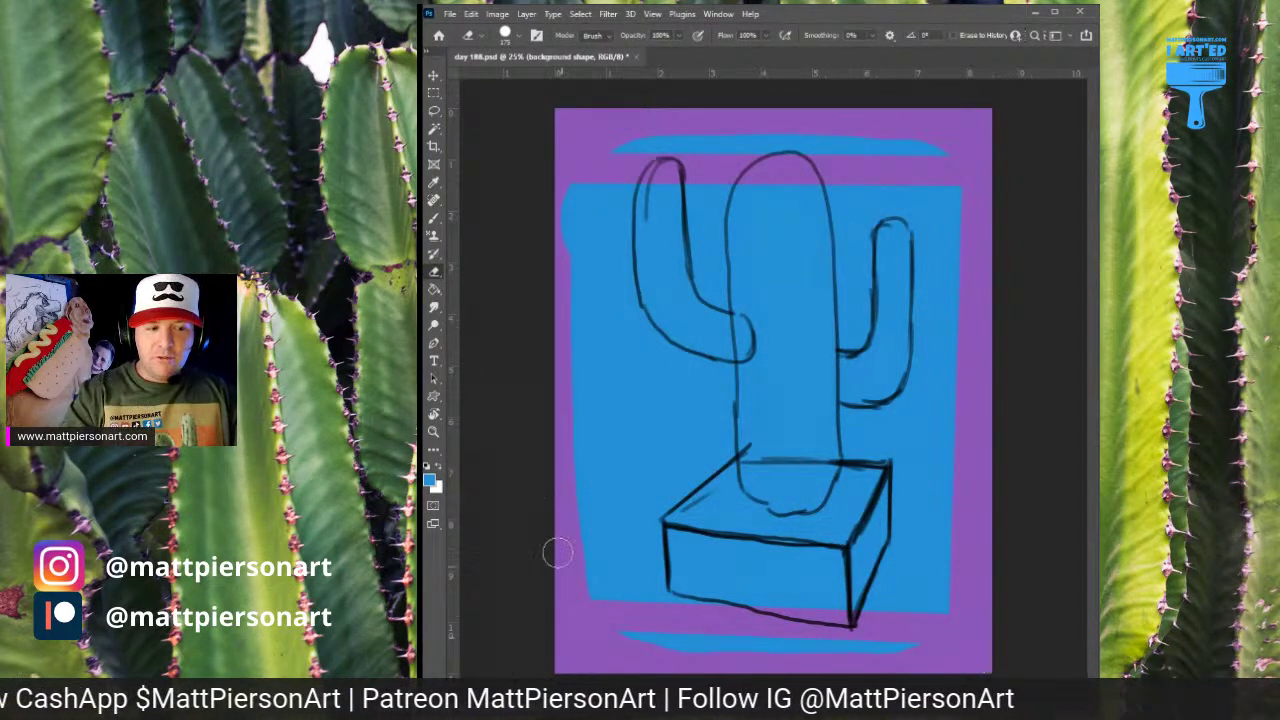
shift+click(562, 160)
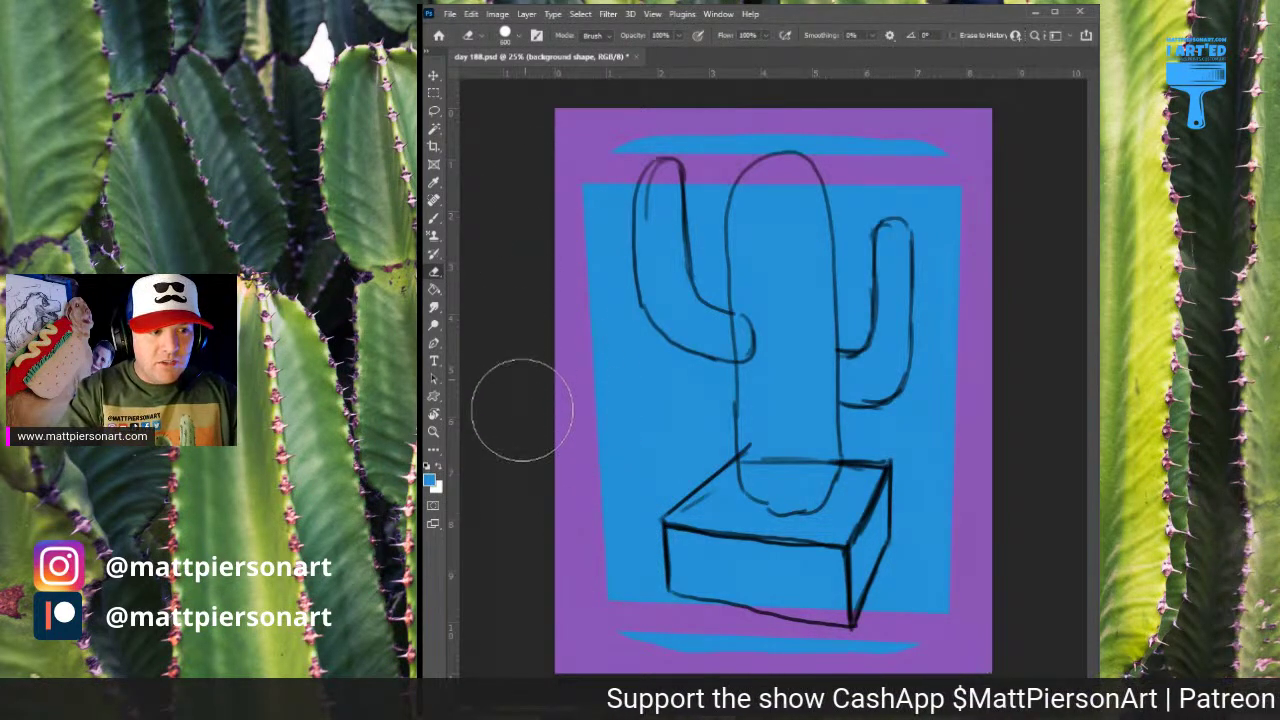
Erase the leftover blue strips below and above the background shape with a larger eraser
mouse_move(548, 600)
mouse_down()
mouse_move(646, 671)
mouse_move(624, 669)
mouse_move(957, 657)
mouse_up()
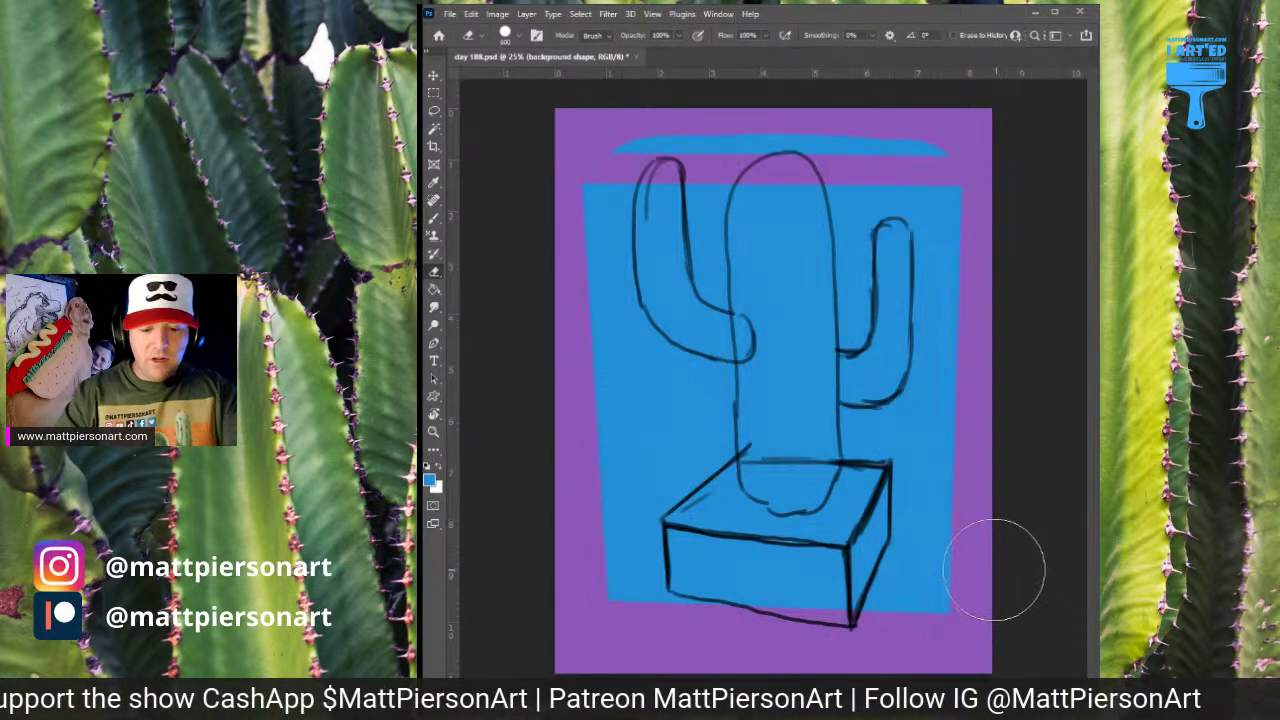
key(bracketright)
key(bracketright)
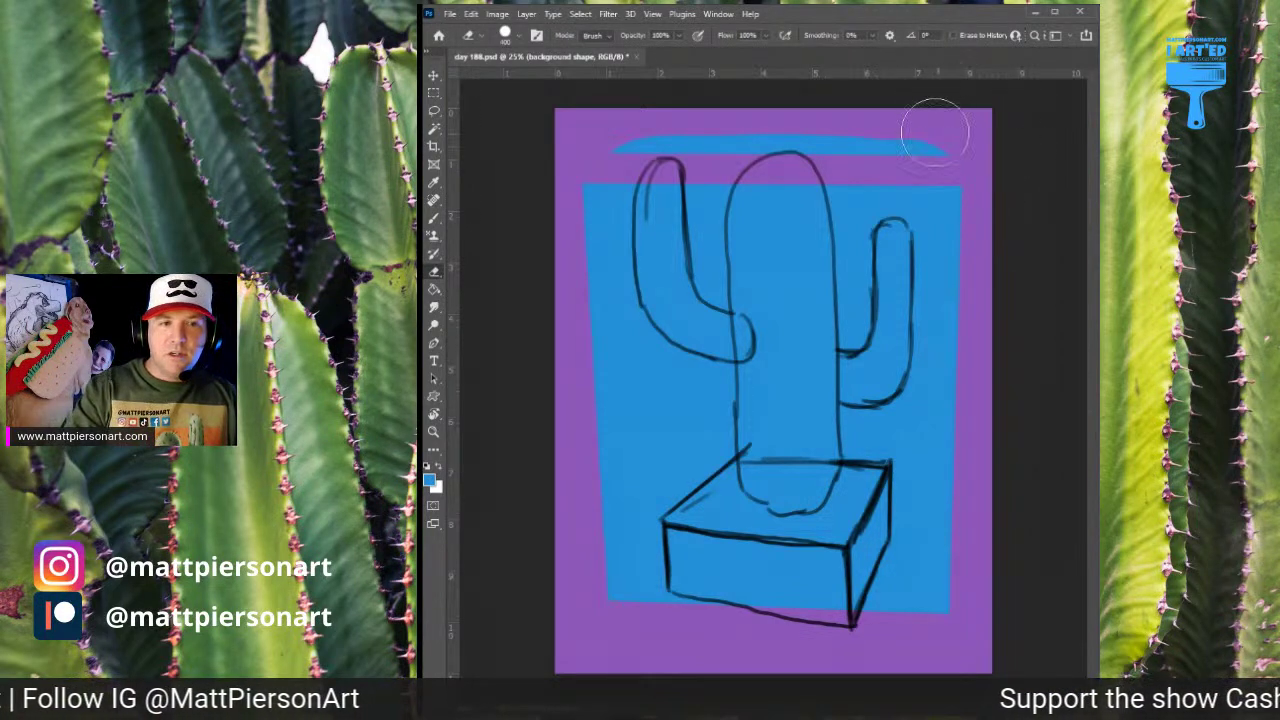
mouse_move(949, 136)
mouse_down()
mouse_move(751, 138)
mouse_move(580, 118)
mouse_up()
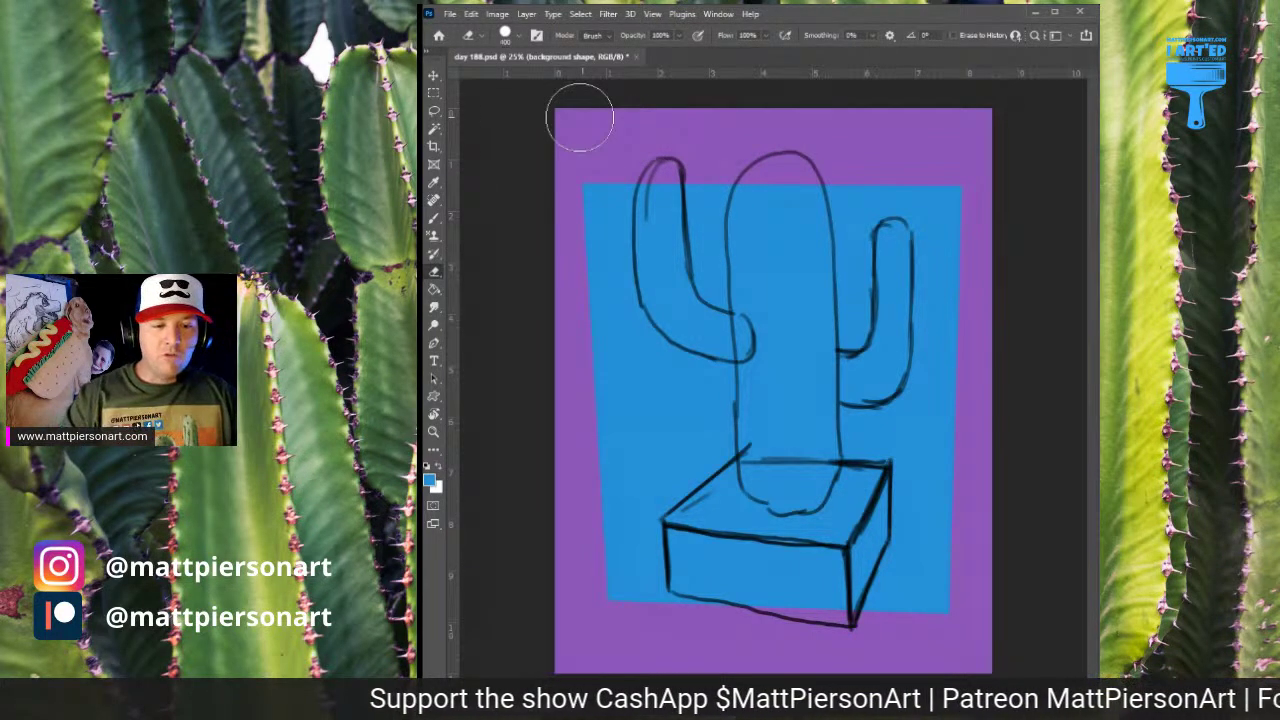
On the pot layer, paint the box-shaped pot in terracotta brown with a large brush
key(alt+bracketleft)
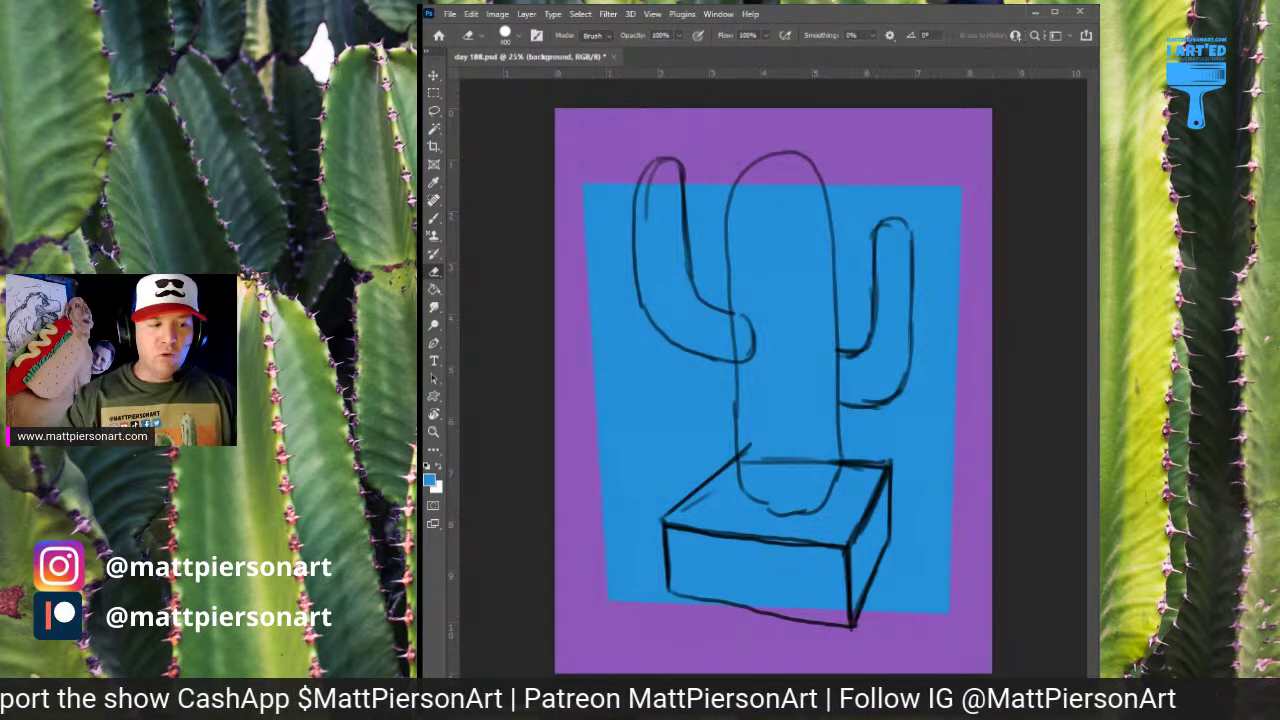
key(alt+bracketright)
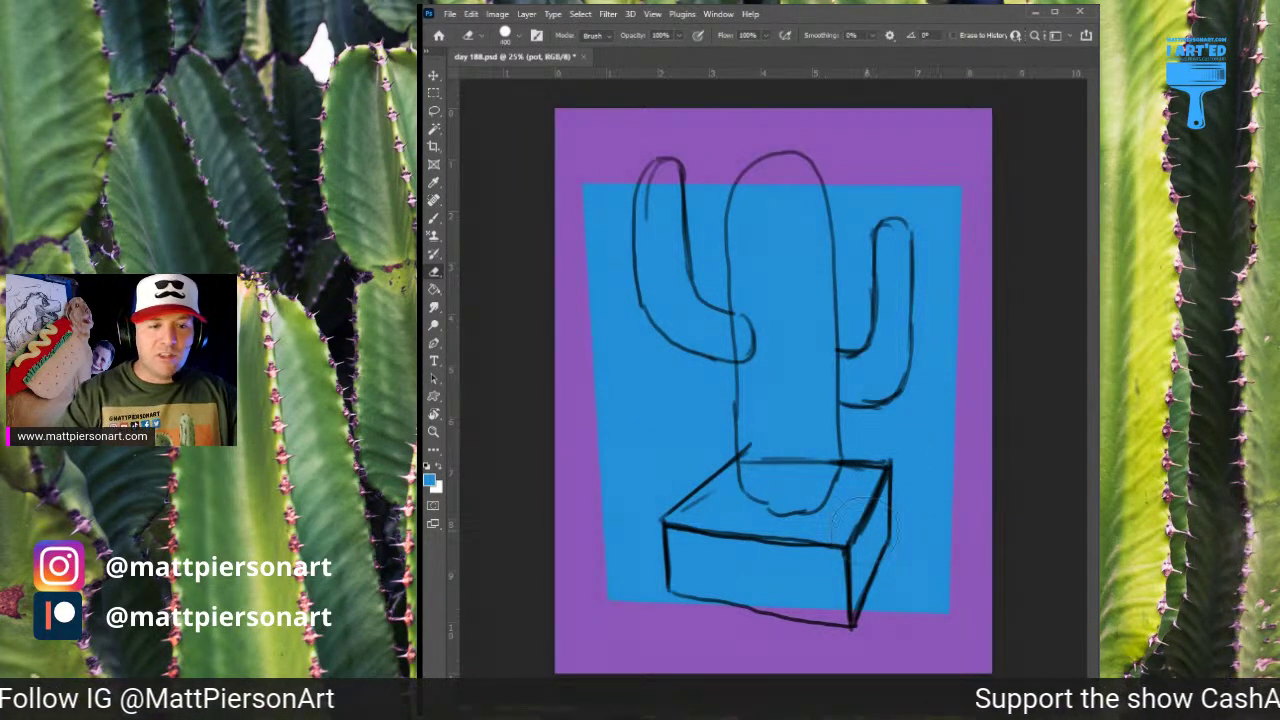
key(b)
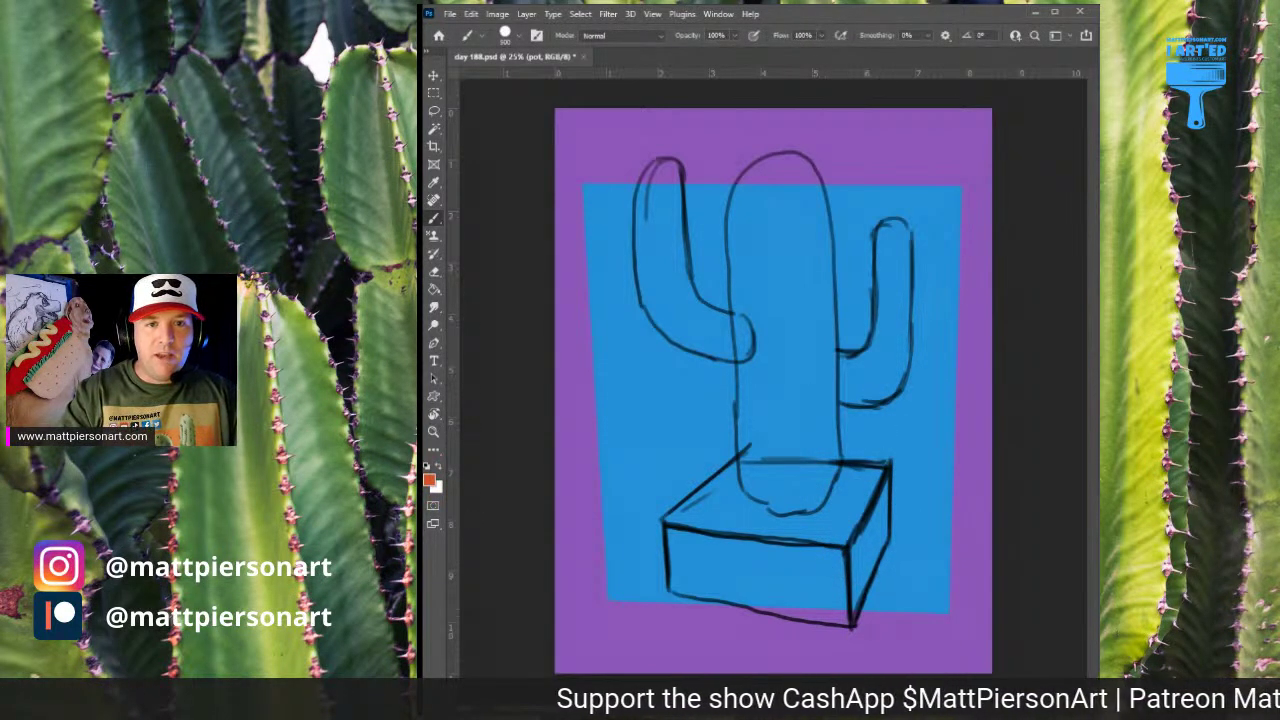
mouse_move(700, 532)
mouse_down()
mouse_move(702, 580)
mouse_move(712, 537)
mouse_move(736, 588)
mouse_move(840, 604)
mouse_move(869, 502)
mouse_move(830, 542)
mouse_move(791, 556)
mouse_move(832, 490)
mouse_move(745, 539)
mouse_move(741, 504)
mouse_move(710, 505)
mouse_up()
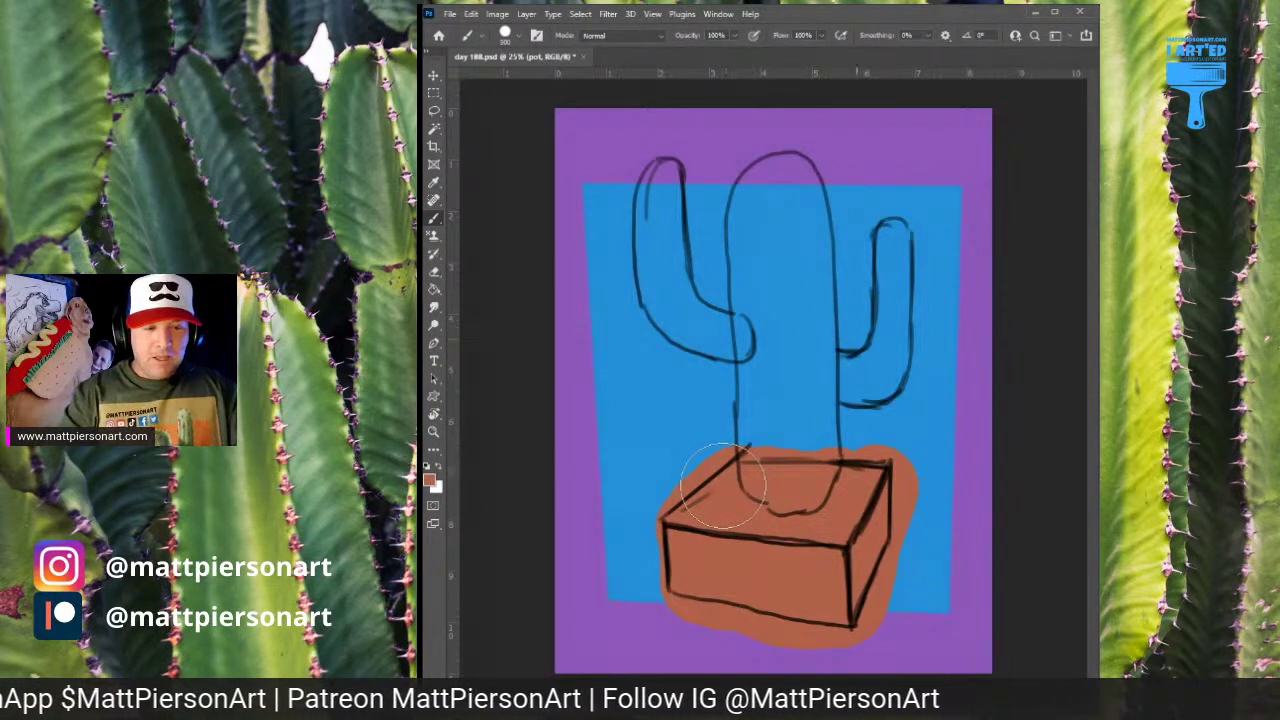
Erase the terracotta paint spilling outside the pot's outline on all sides, using a medium round eraser
key(e)
key(bracketleft)
key(bracketleft)
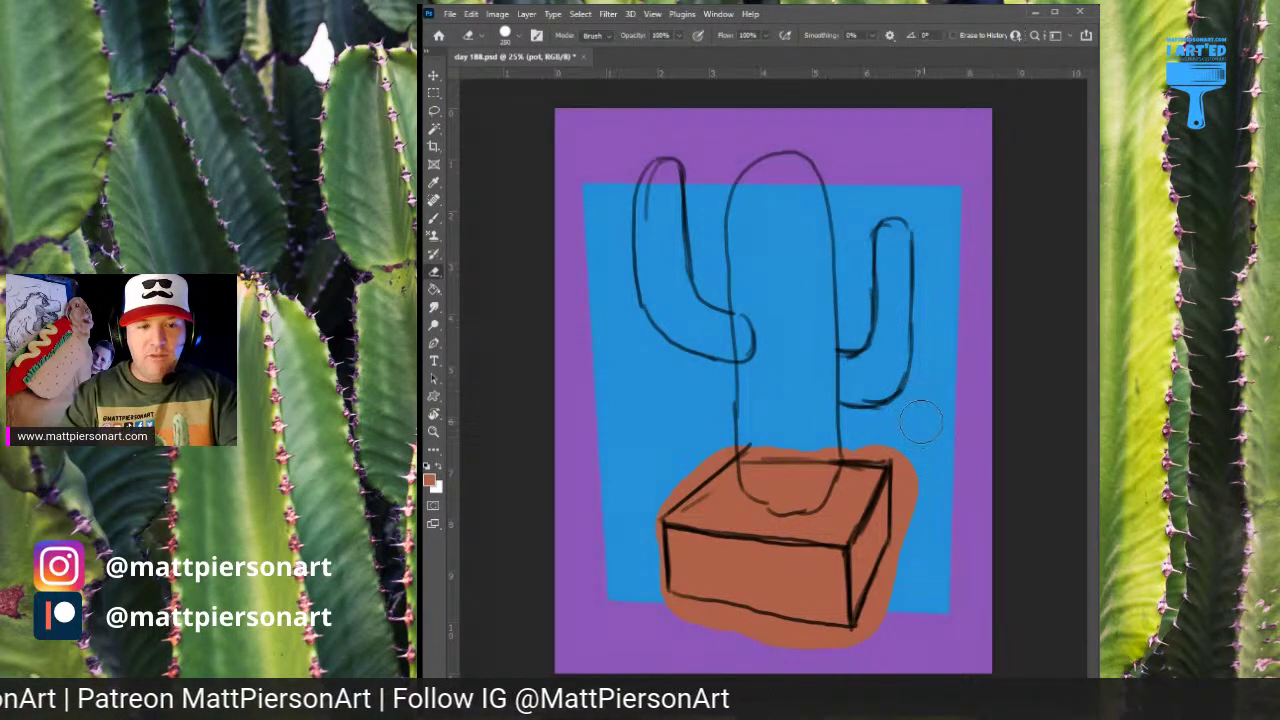
key(bracketright)
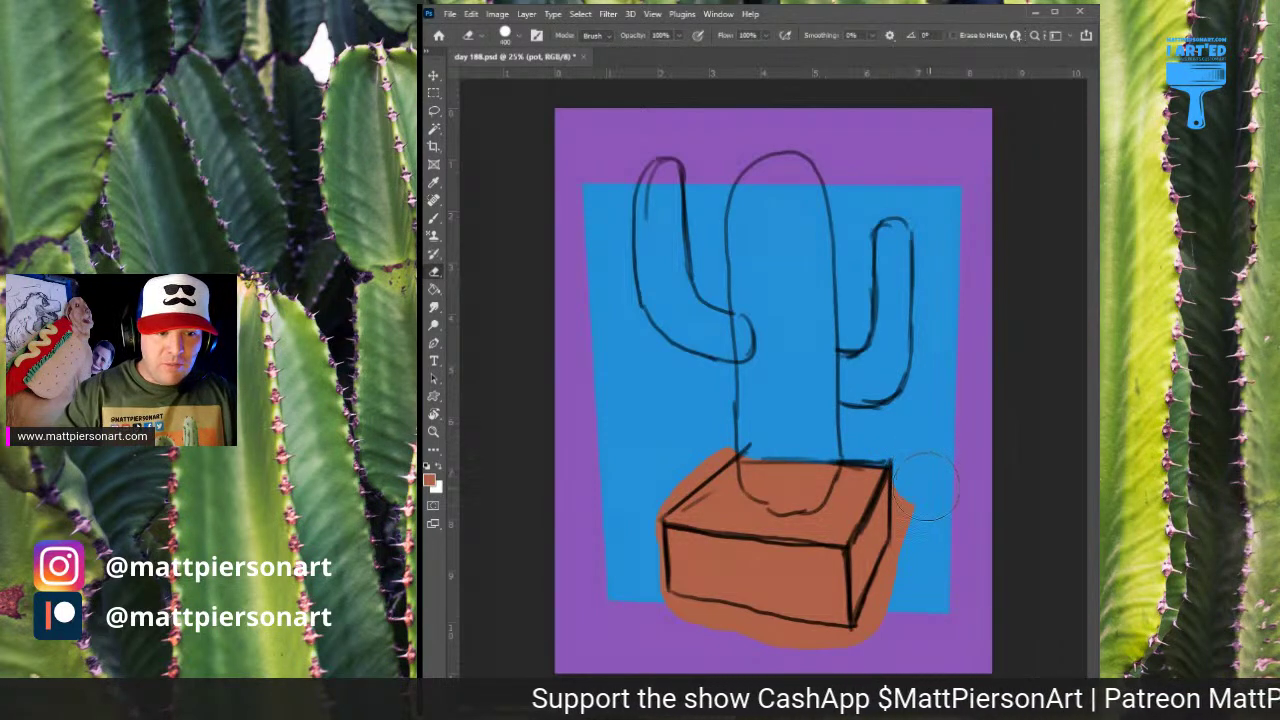
drag(923, 539, 918, 566)
drag(884, 645, 885, 645)
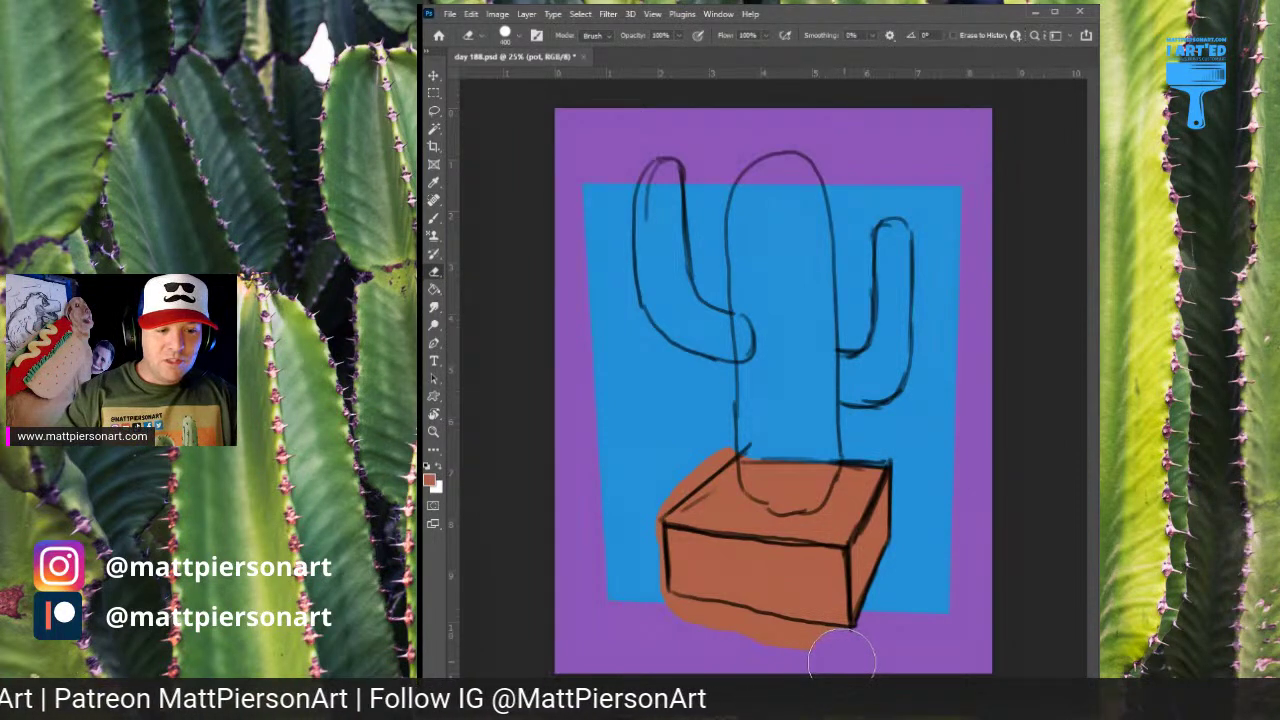
mouse_move(745, 655)
mouse_down()
mouse_move(659, 626)
mouse_move(658, 651)
mouse_move(631, 590)
mouse_up()
key(ctrl+z)
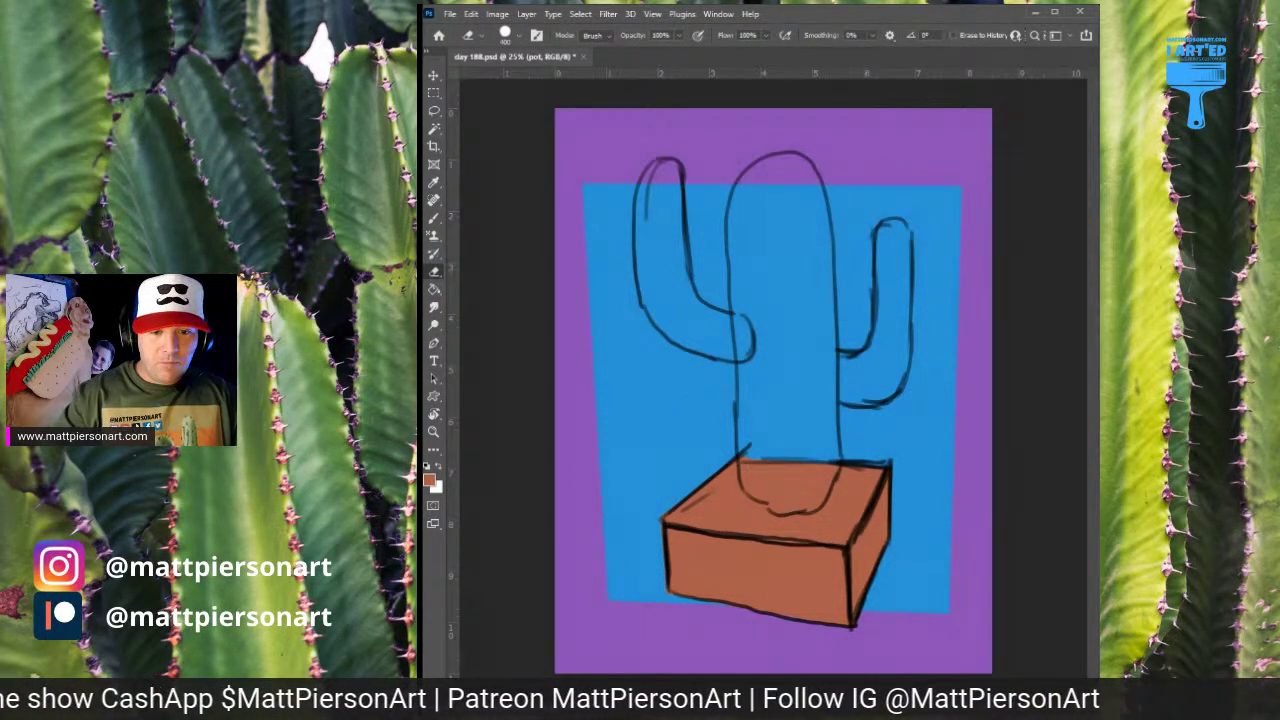
On the sand layer, paint the pot's top surface in tan with a large round brush
key(Delete)
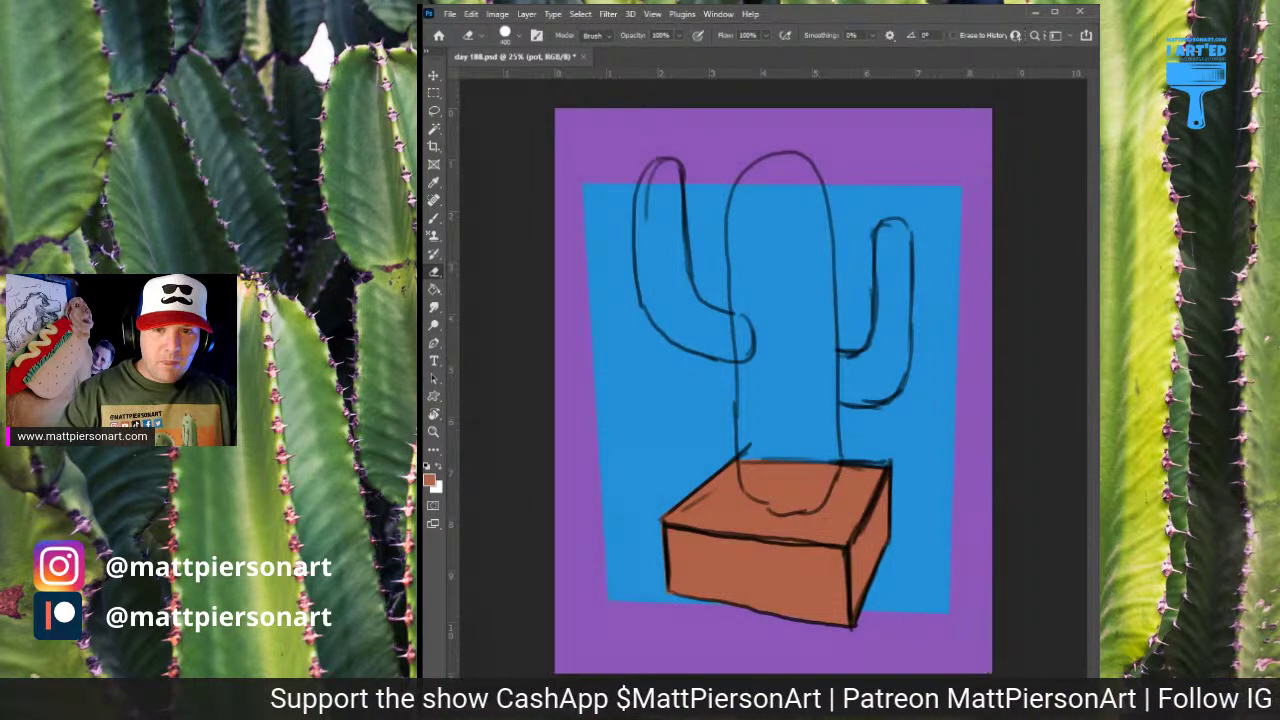
key(Return)
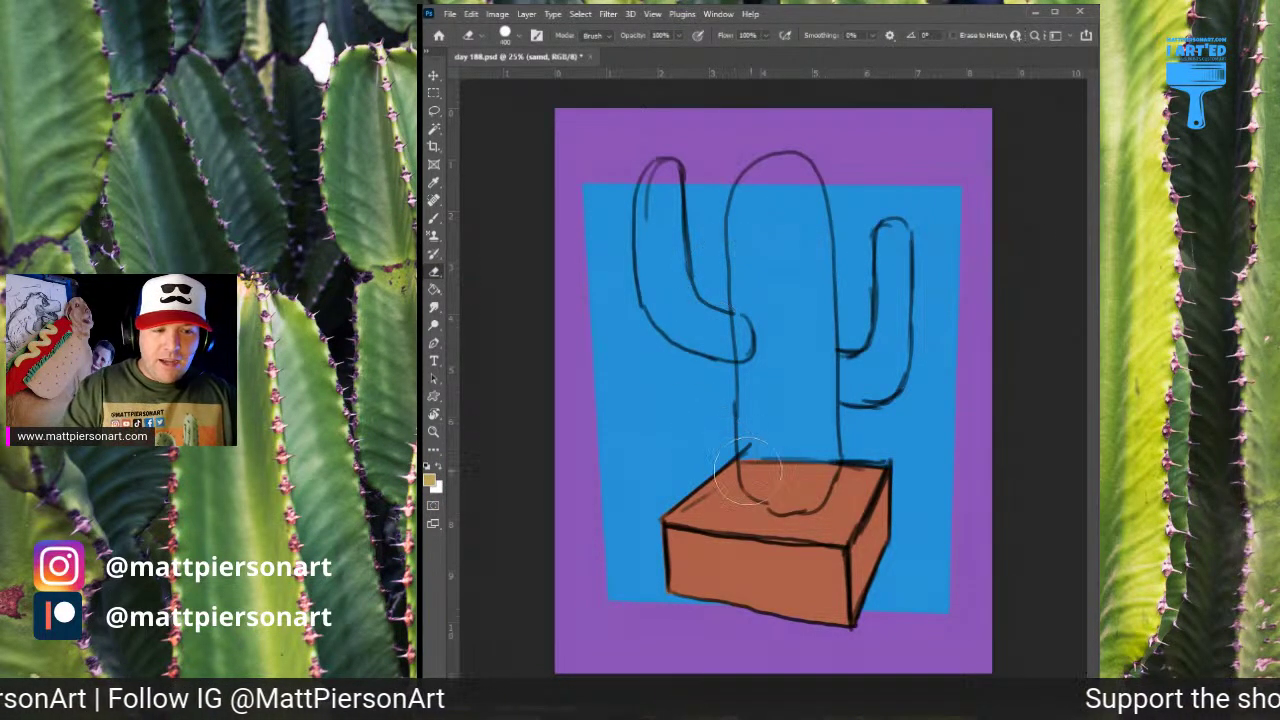
key(b)
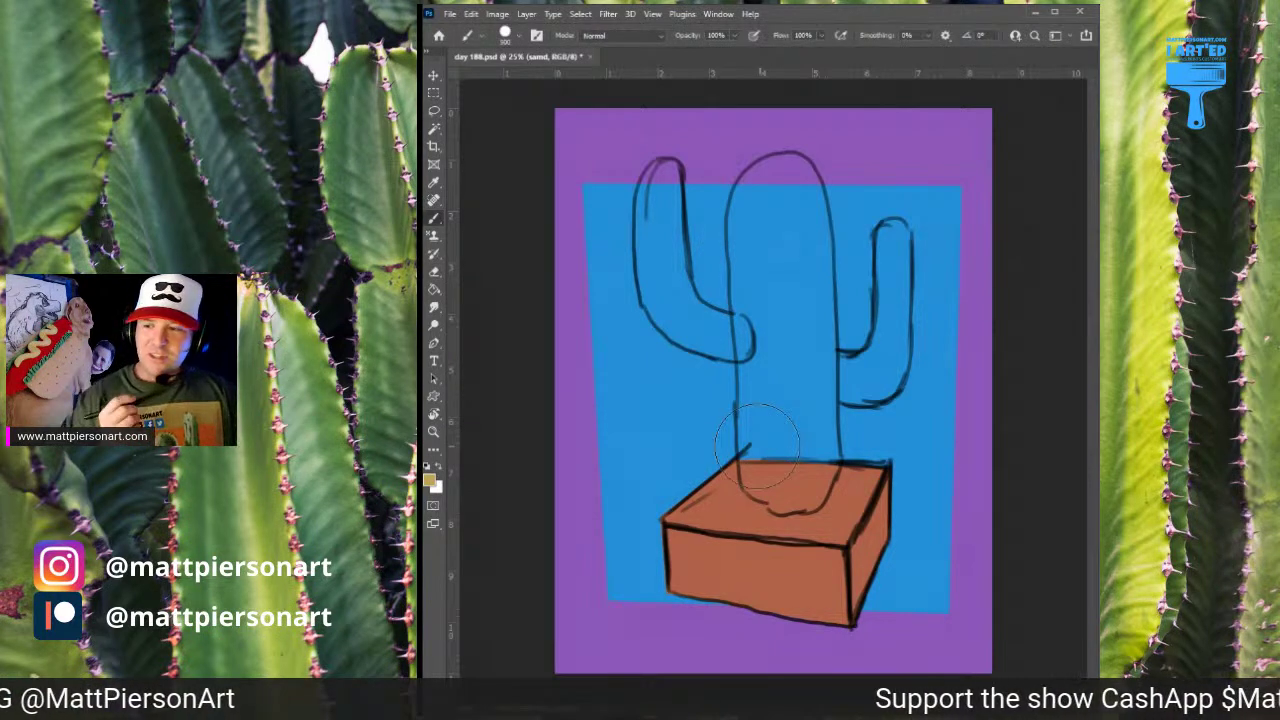
mouse_move(750, 465)
mouse_down()
mouse_move(694, 520)
mouse_move(802, 537)
mouse_move(835, 532)
mouse_move(865, 484)
mouse_move(752, 486)
mouse_up()
Erase the tan paint along the pot's back edge with a straight eraser stroke, leaving a thin terracotta rim
key(e)
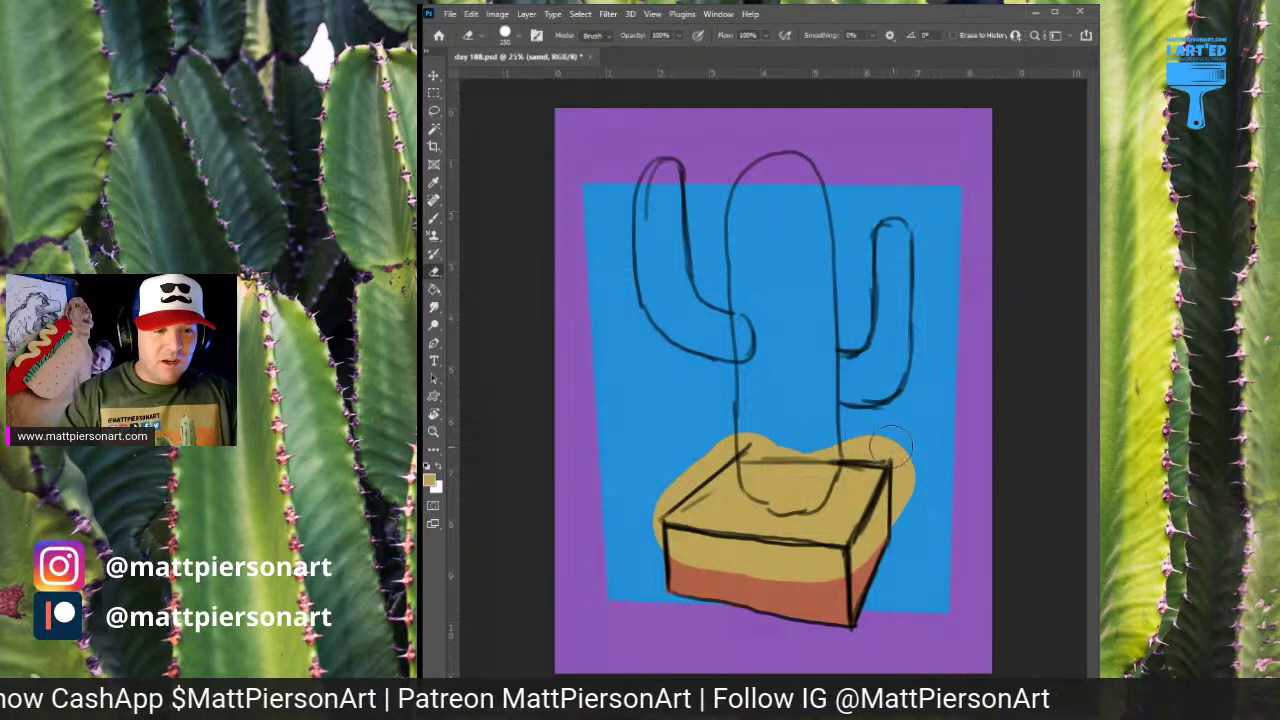
scroll(891, 446, up, 1)
mouse_move(886, 456)
mouse_down()
mouse_move(818, 459)
mouse_move(745, 450)
mouse_up()
shift+click(744, 452)
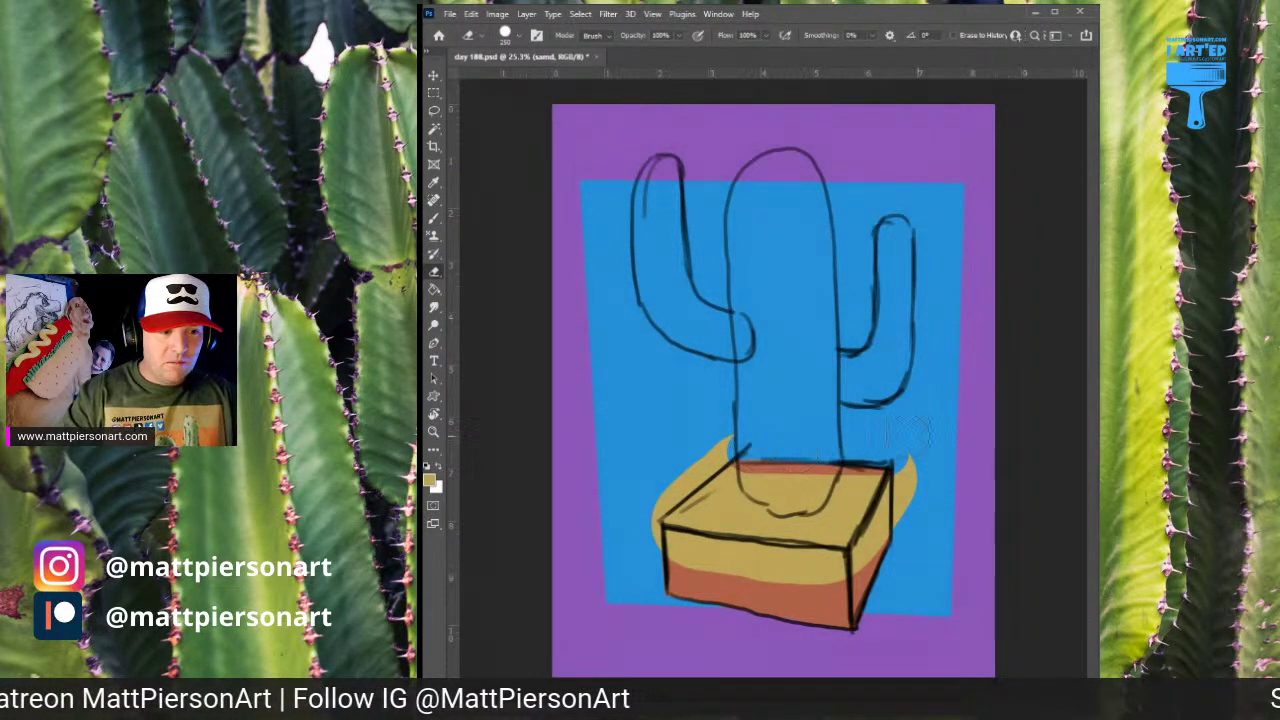
key(ctrl+z)
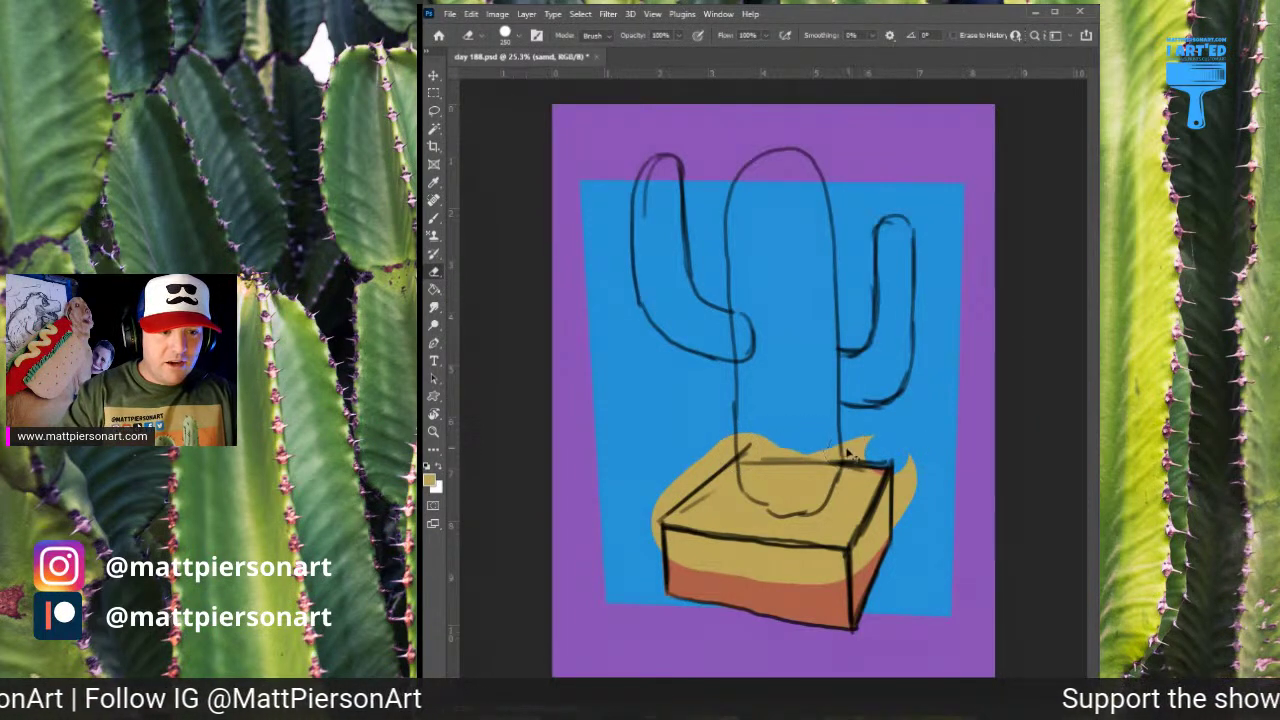
shift+click(757, 448)
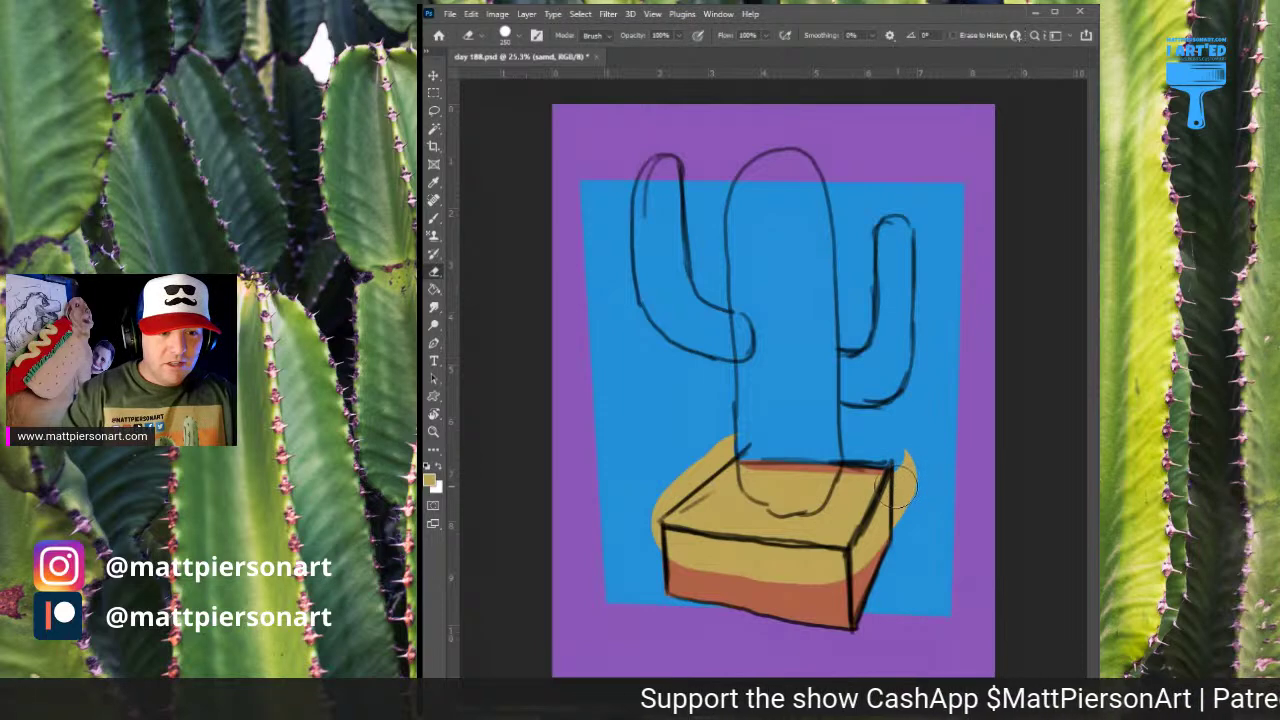
Trim the sand along the pot's remaining rim edges with straight eraser strokes and clear the leftover tan paint
drag(905, 470, 885, 515)
shift+click(860, 549)
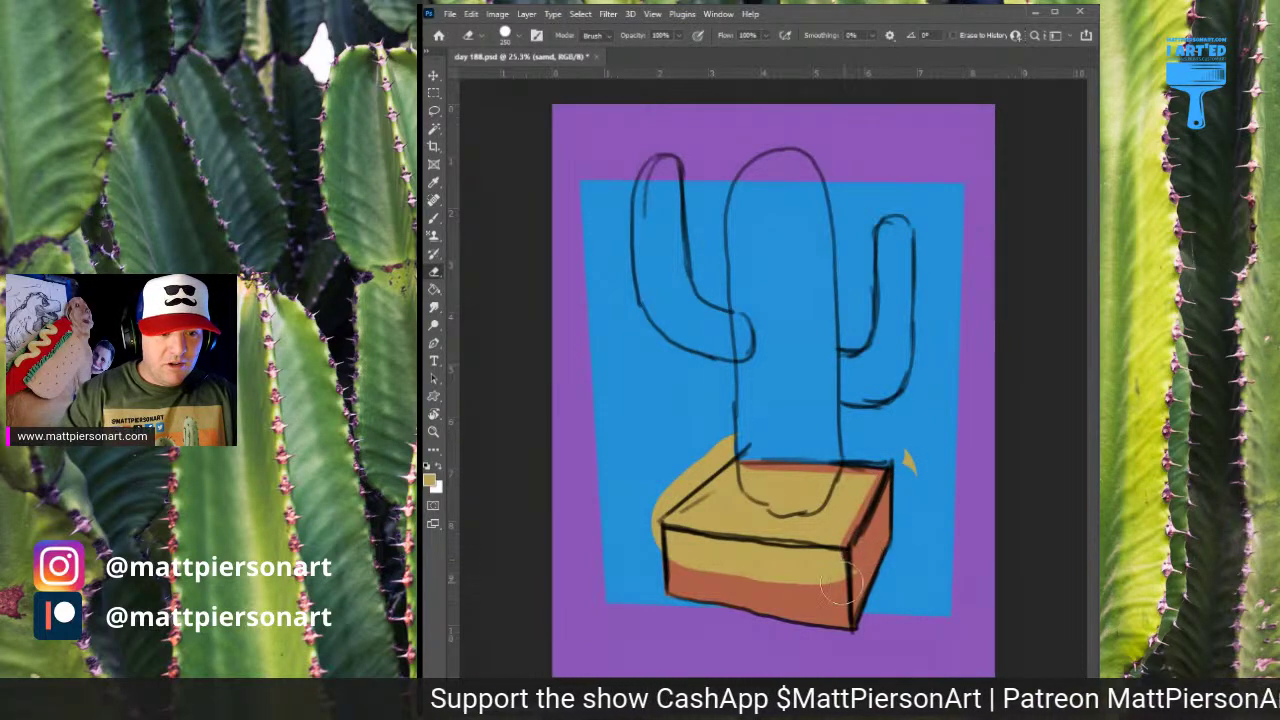
click(832, 562)
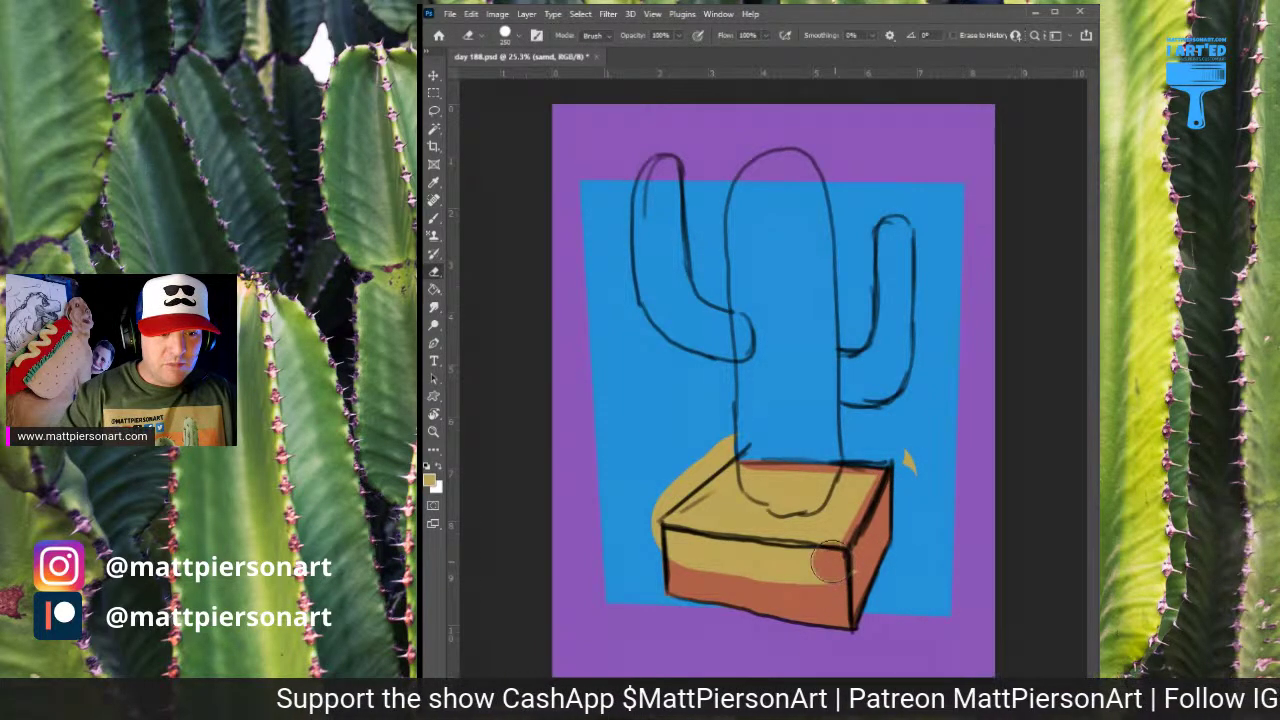
shift+click(661, 541)
mouse_move(660, 543)
mouse_down()
mouse_move(675, 492)
mouse_move(660, 508)
mouse_move(728, 440)
mouse_up()
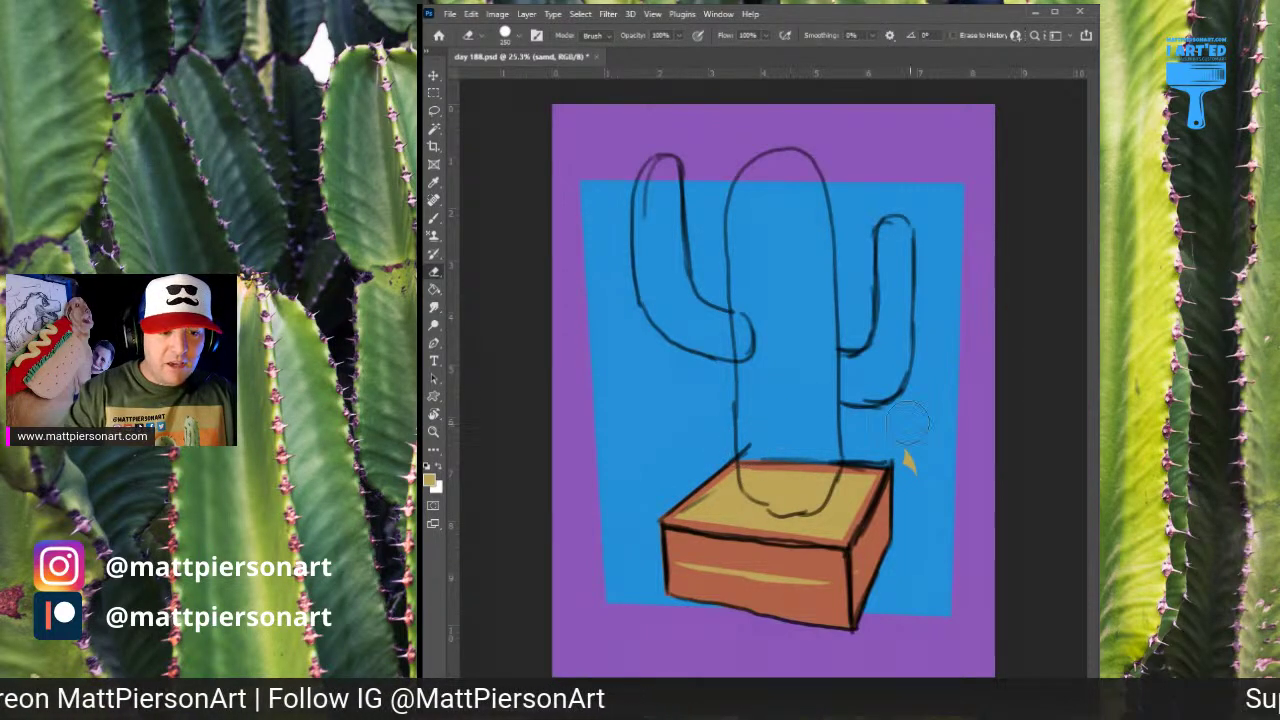
drag(858, 598, 712, 597)
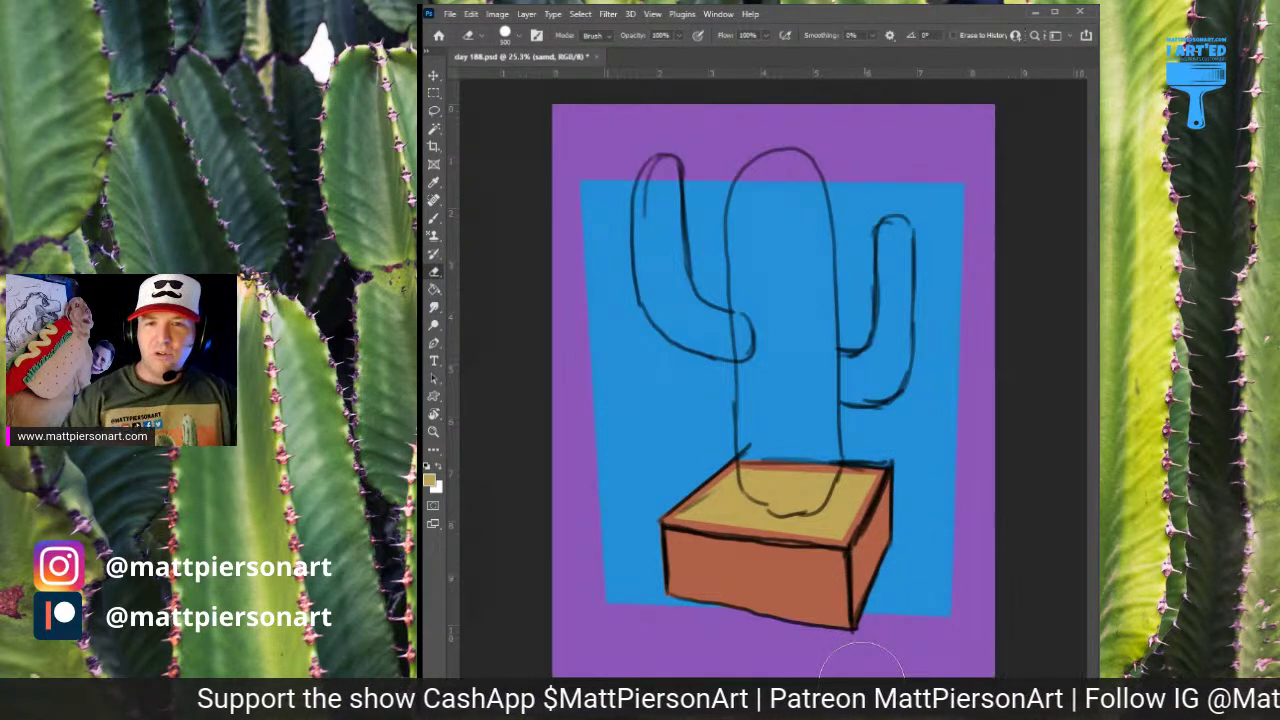
On the cactus layer, paint the cactus trunk in a lighter green from its rounded tip down into the sand
key(alt+bracketright)
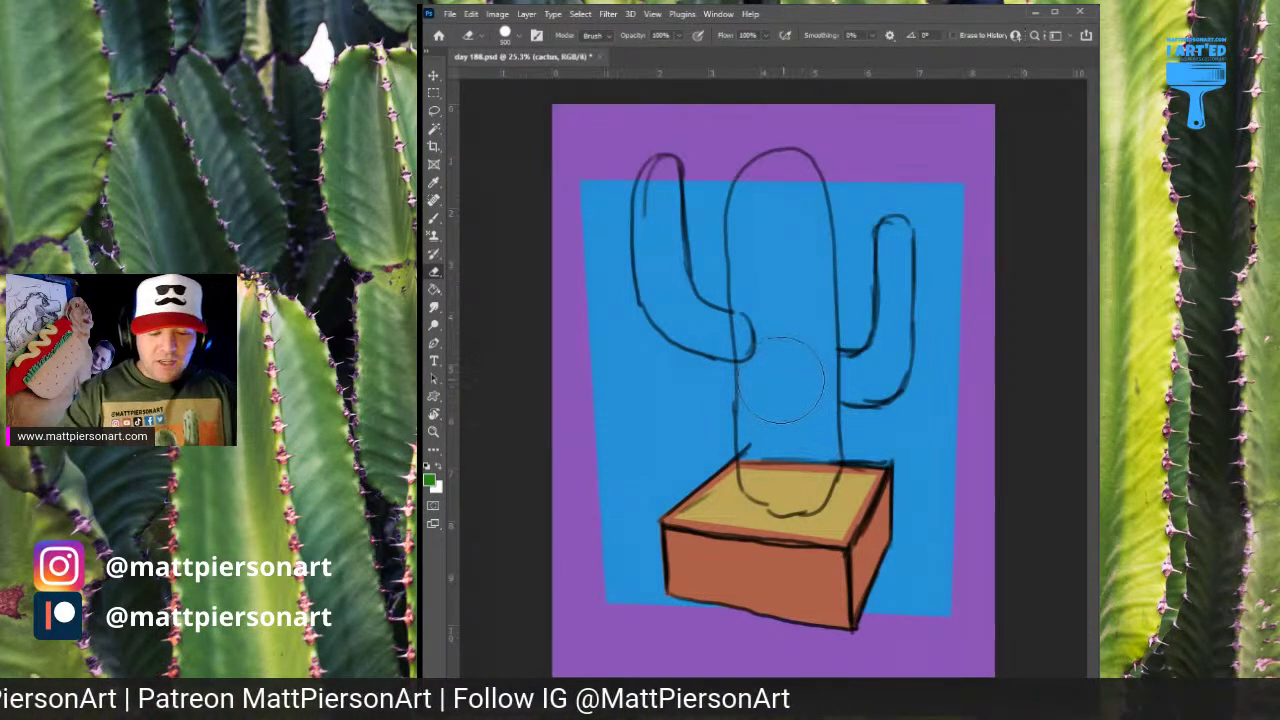
key(b)
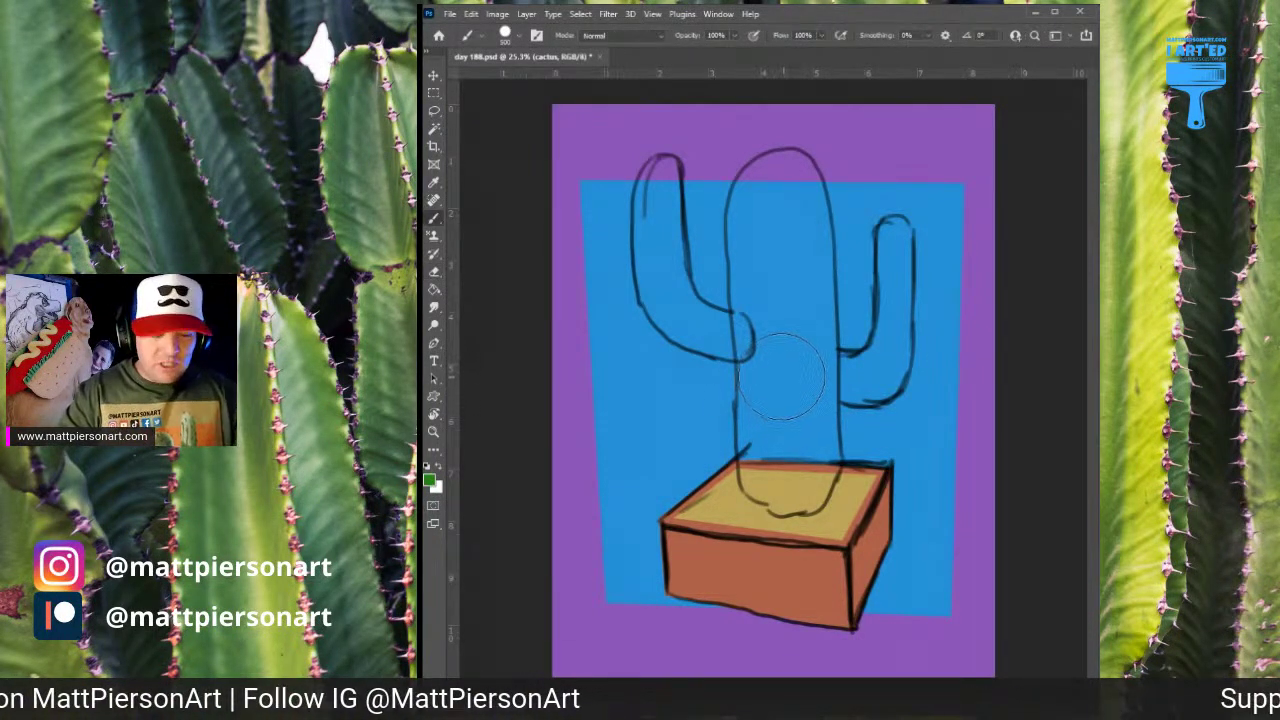
drag(780, 252, 781, 412)
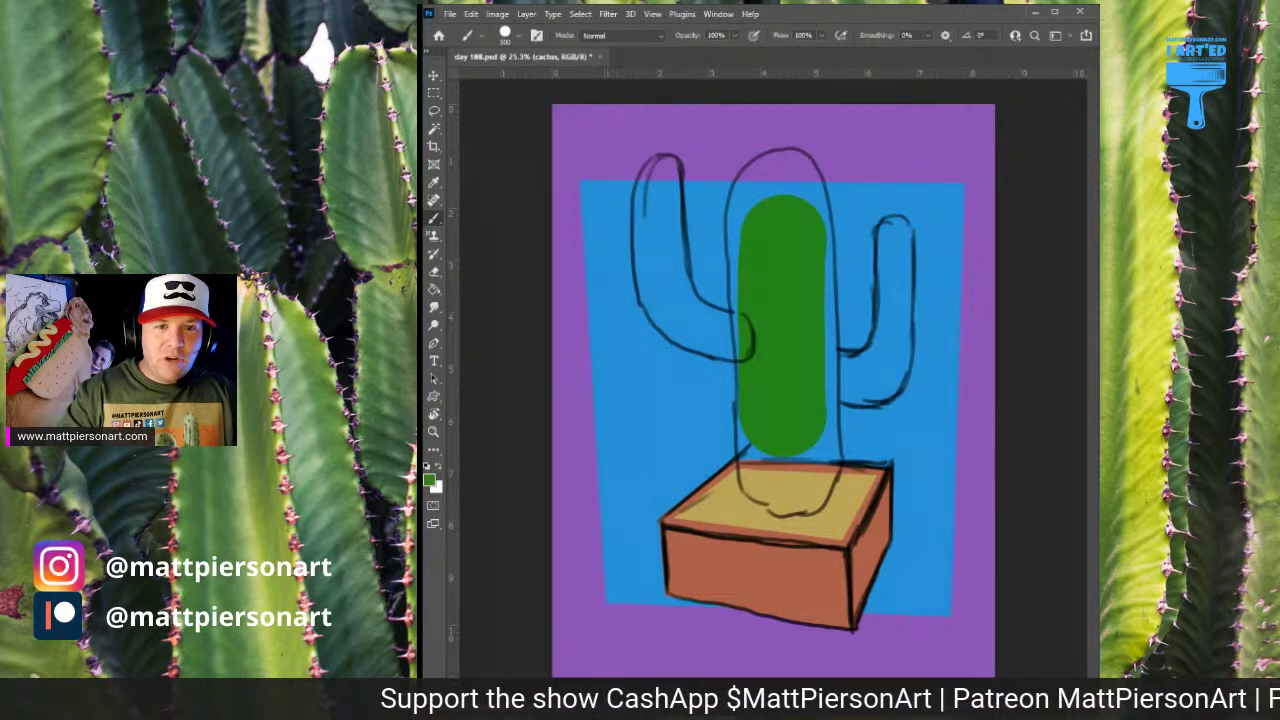
mouse_move(781, 235)
mouse_down()
mouse_move(776, 204)
mouse_move(781, 421)
mouse_up()
key(ctrl+z)
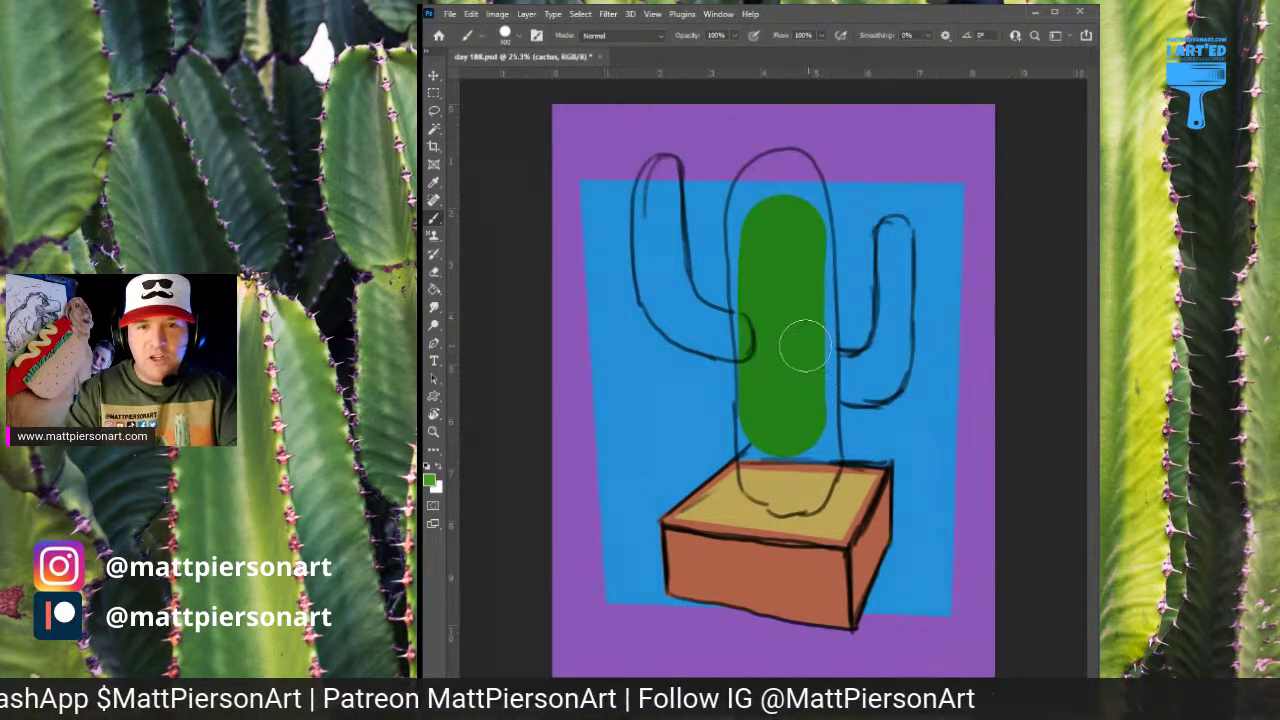
mouse_move(762, 200)
mouse_down()
mouse_move(750, 299)
mouse_move(775, 452)
mouse_move(787, 408)
mouse_move(787, 230)
mouse_up()
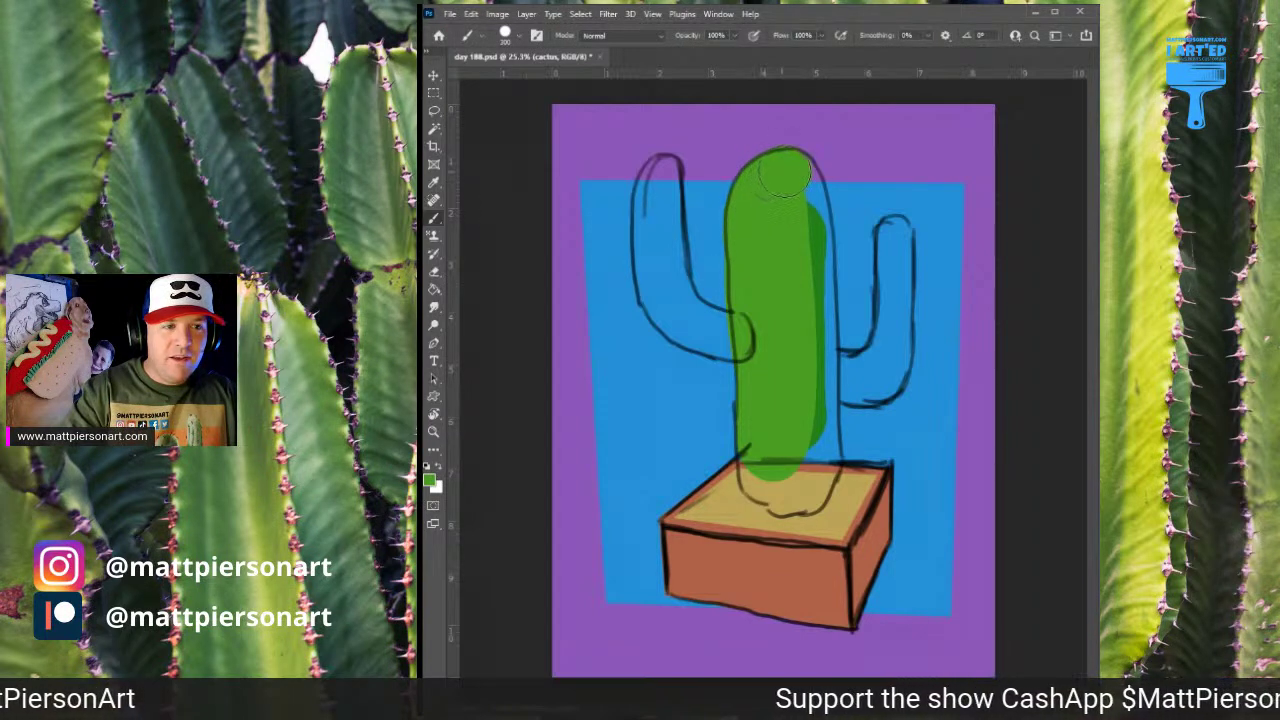
mouse_move(797, 183)
mouse_down()
mouse_move(815, 228)
mouse_move(815, 430)
mouse_move(812, 470)
mouse_move(795, 473)
mouse_up()
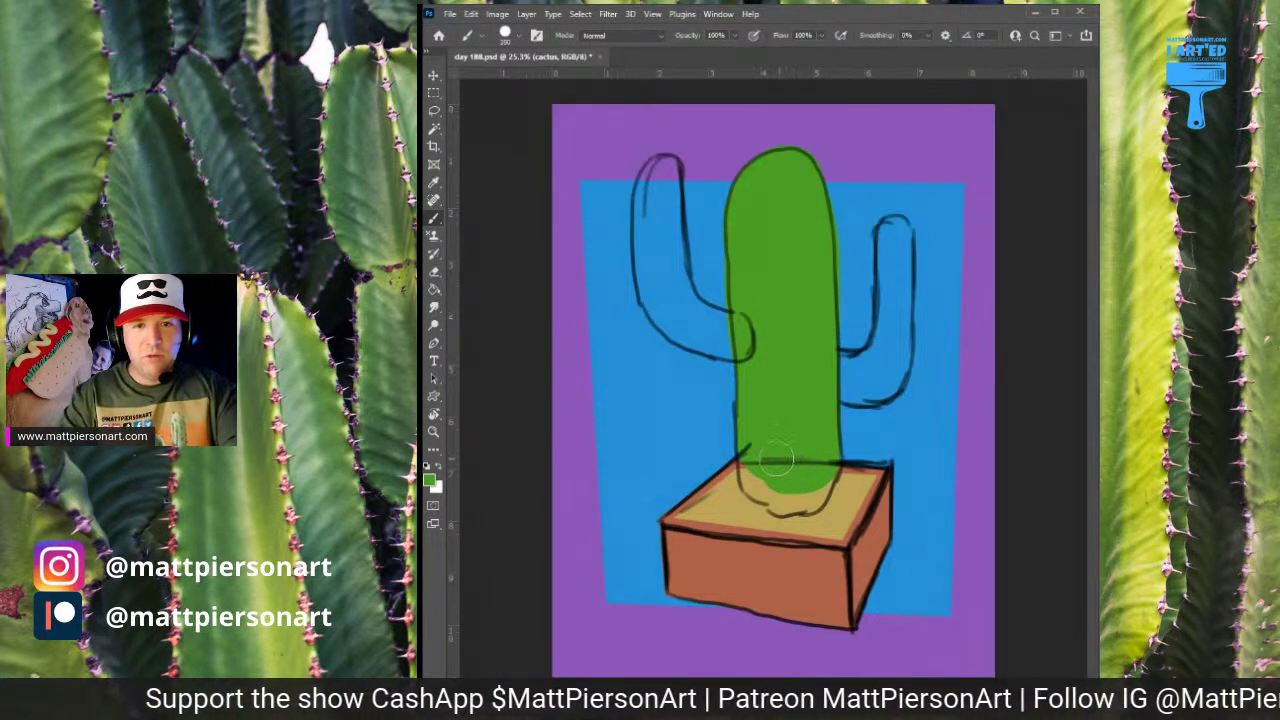
mouse_move(755, 440)
mouse_down()
mouse_move(750, 480)
mouse_move(796, 505)
mouse_move(812, 490)
mouse_up()
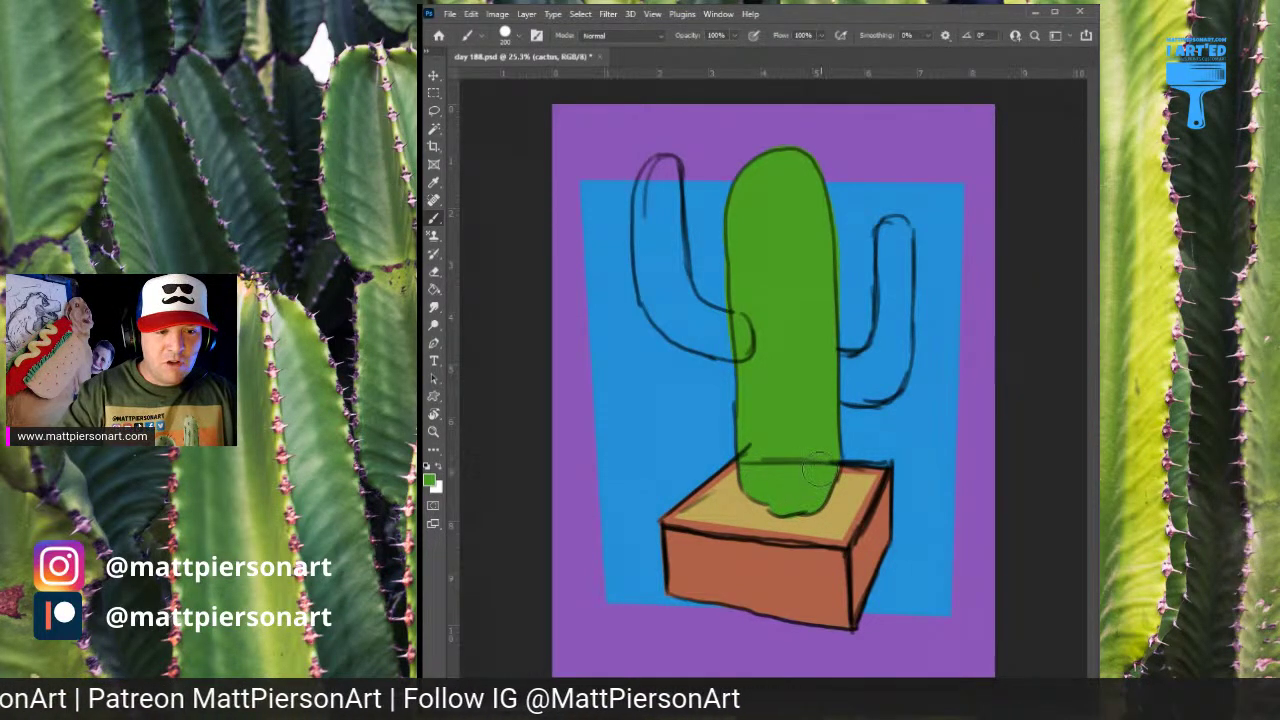
Paint both cactus arms in the same green, following the sketched outlines
mouse_move(838, 366)
mouse_down()
mouse_move(860, 372)
mouse_move(886, 322)
mouse_move(893, 230)
mouse_move(886, 388)
mouse_up()
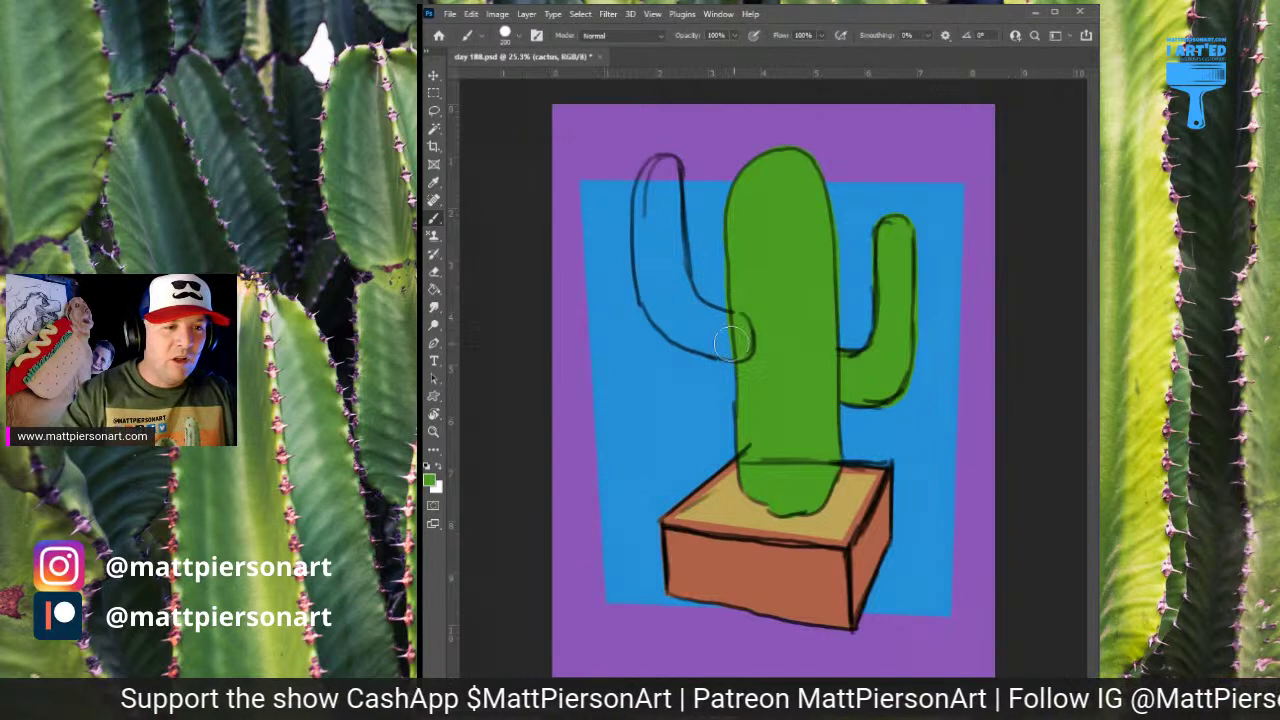
mouse_move(735, 342)
mouse_down()
mouse_move(698, 332)
mouse_move(656, 278)
mouse_up()
mouse_move(651, 230)
mouse_down()
mouse_move(646, 178)
mouse_move(670, 158)
mouse_up()
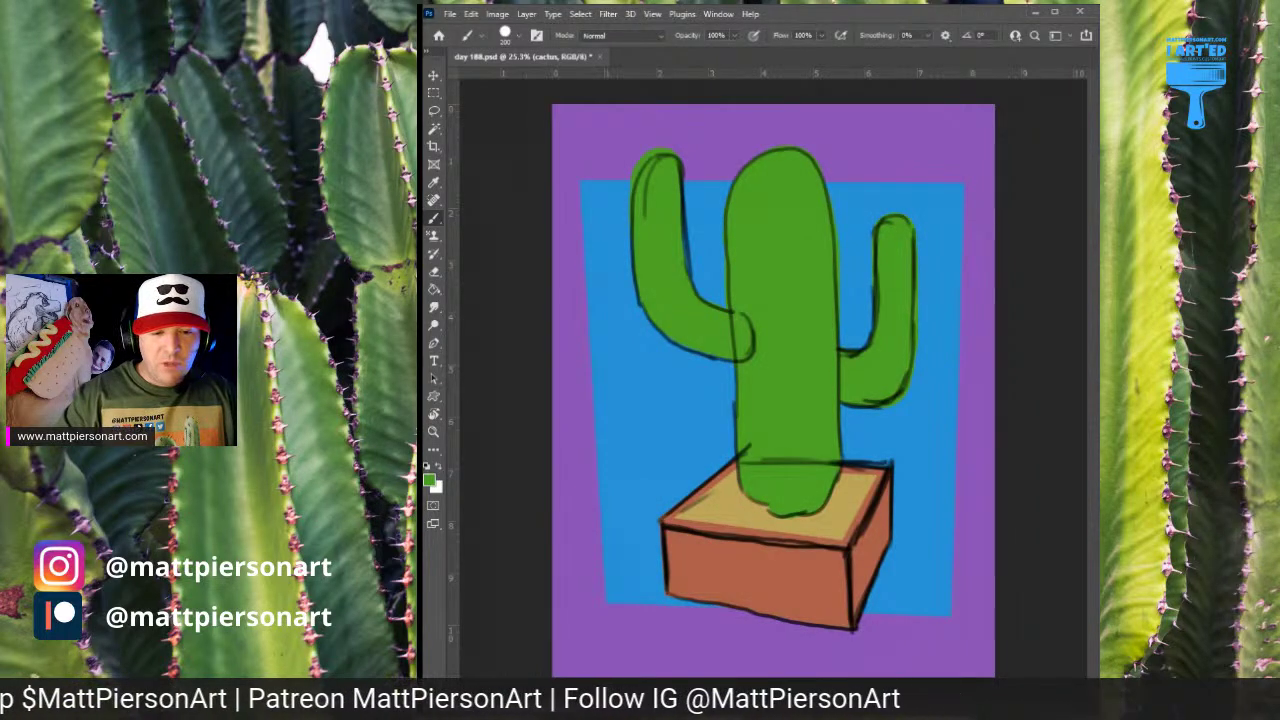
Hide the sketch outline and select the background shape layer
key(ctrl+comma)
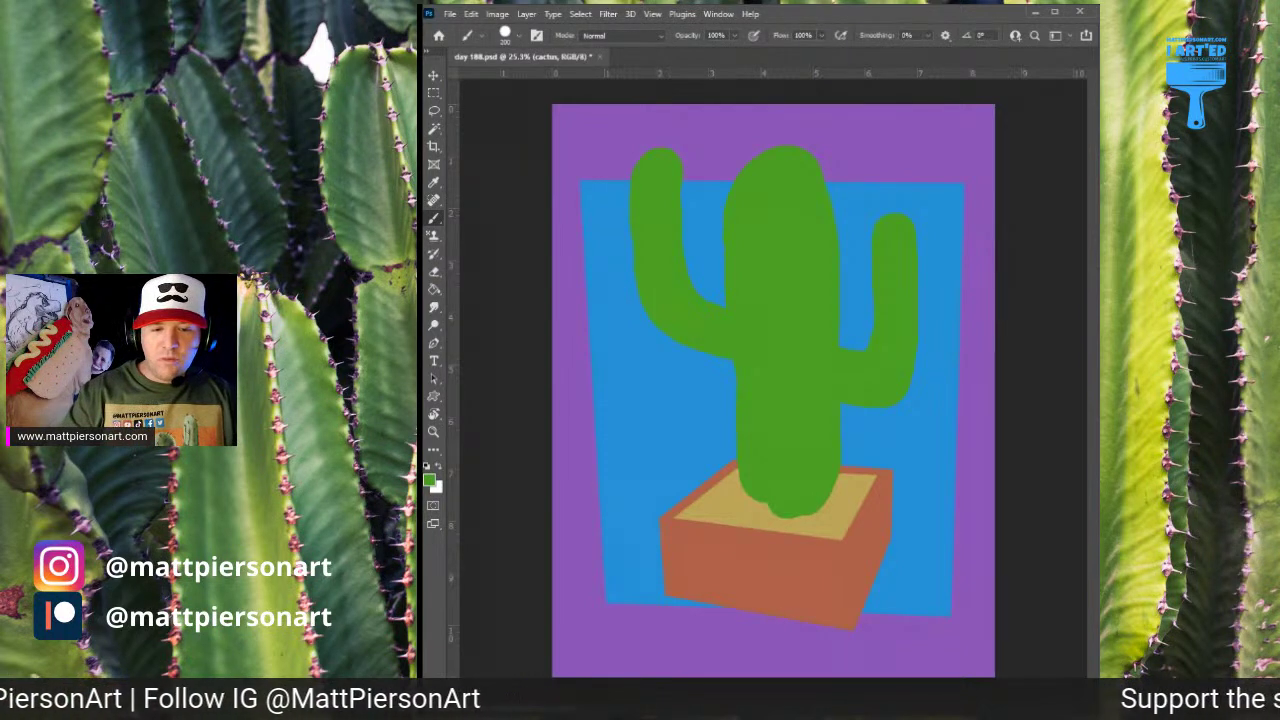
key(alt+bracketleft)
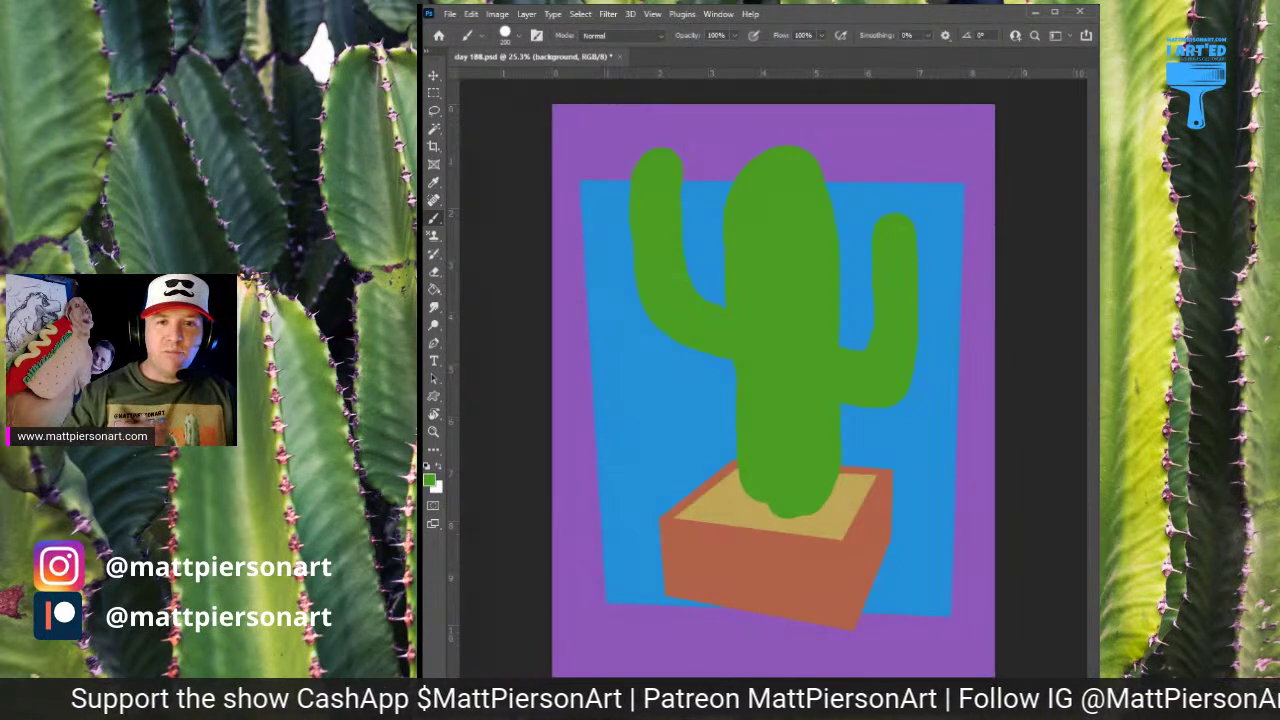
key(alt+bracketright)
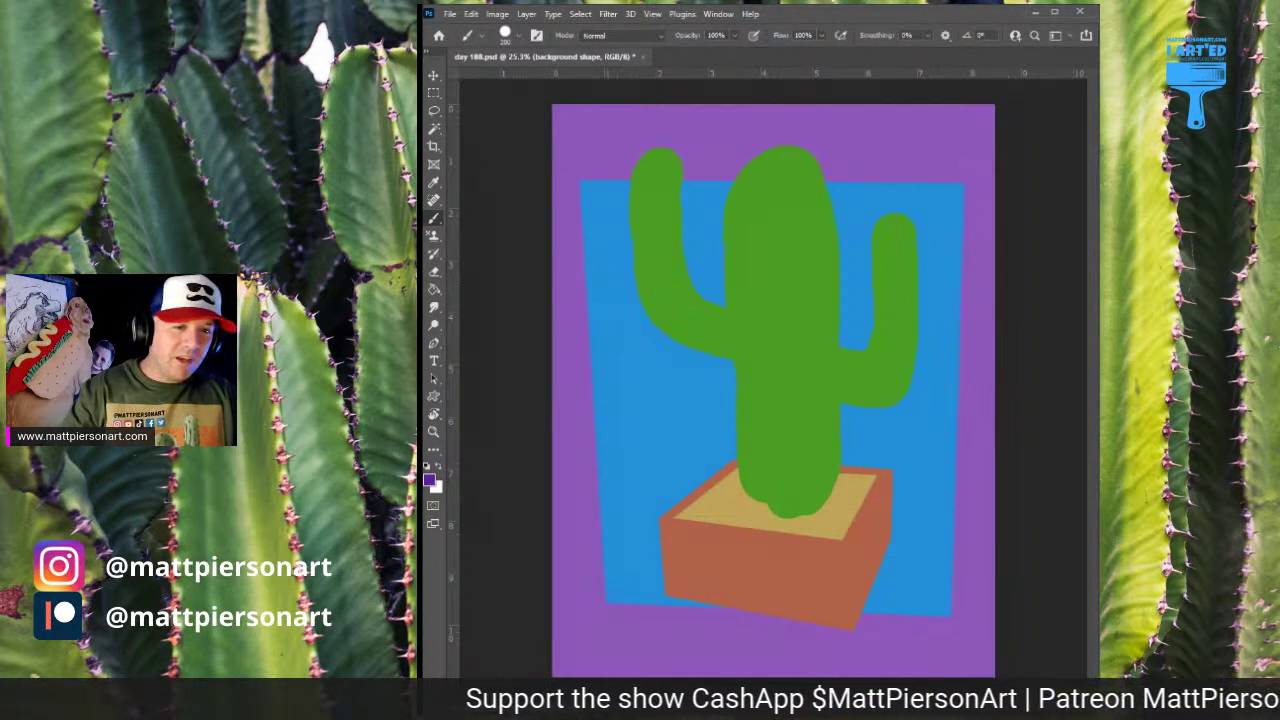
click(920, 488)
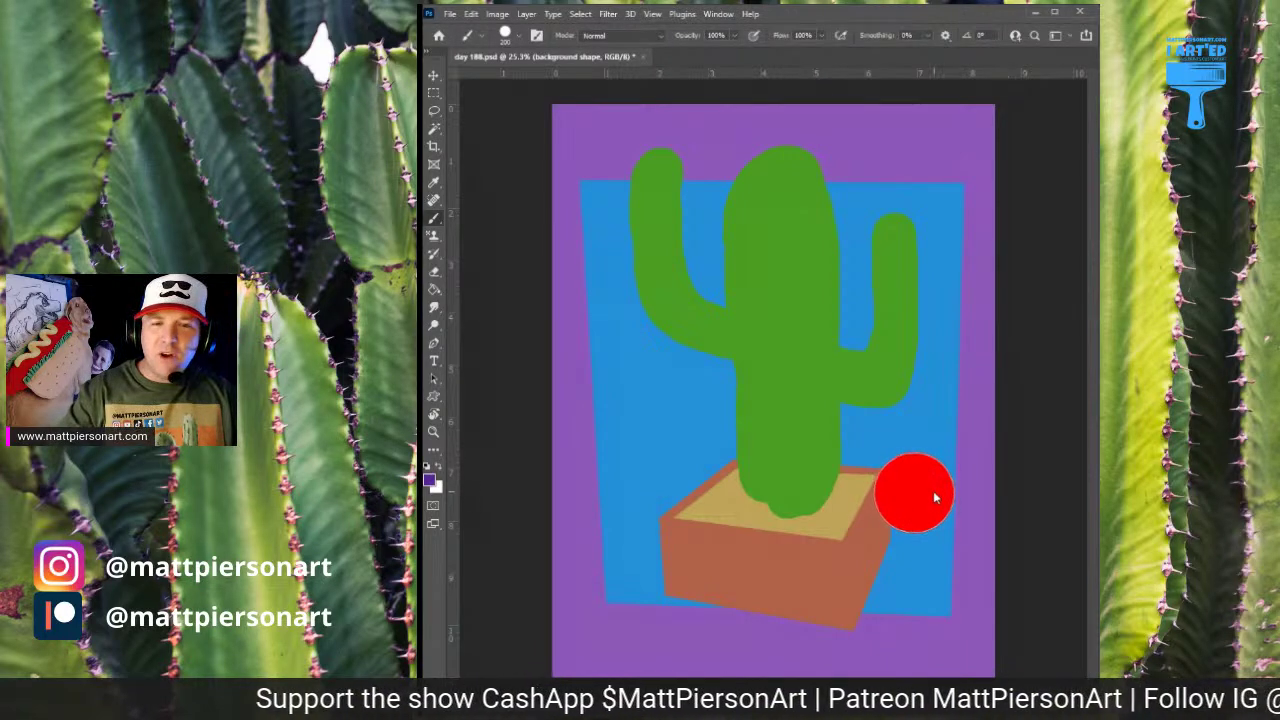
mouse_move(945, 215)
mouse_down()
mouse_move(943, 200)
mouse_move(925, 600)
mouse_up()
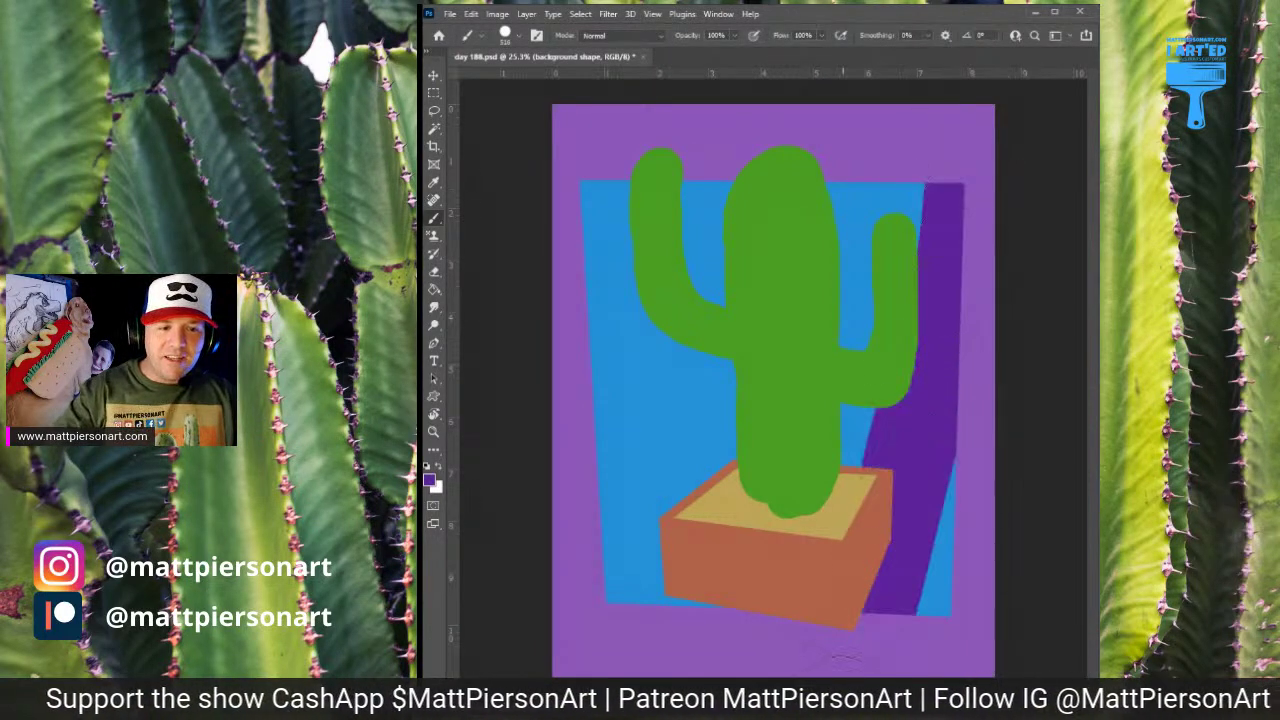
key(ctrl+z)
click(627, 565)
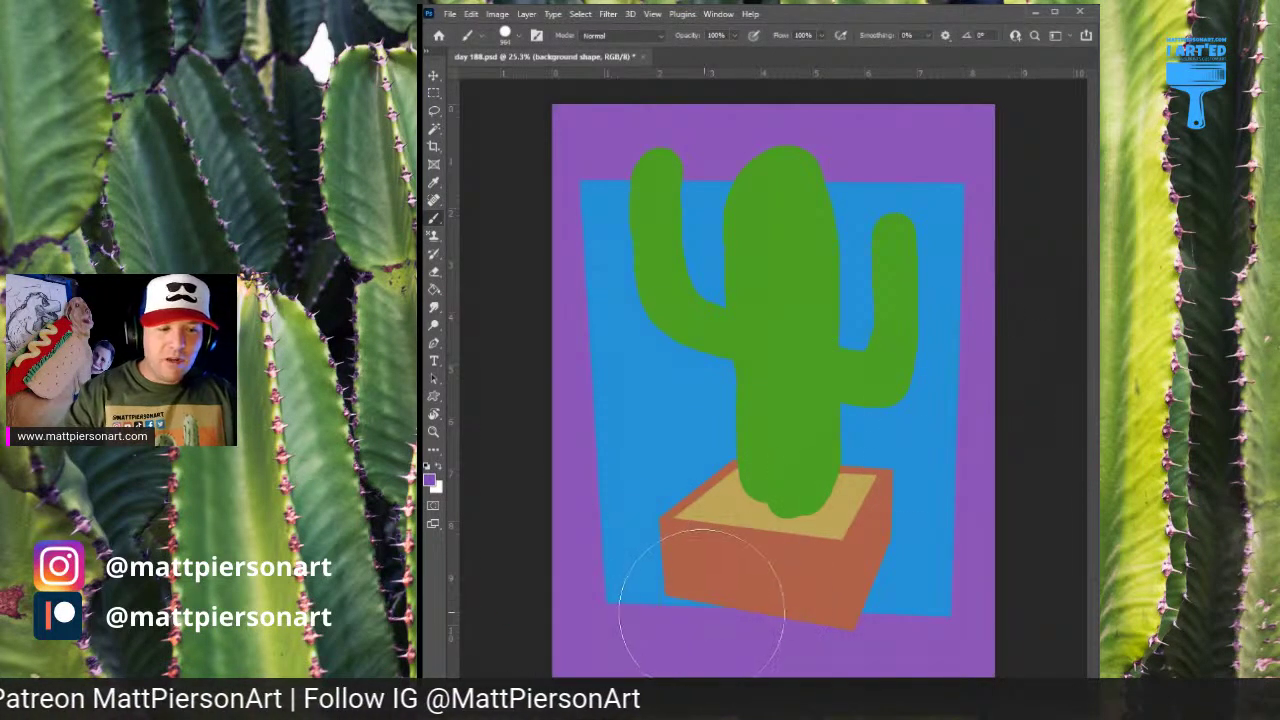
drag(628, 632, 622, 627)
key(ctrl+z)
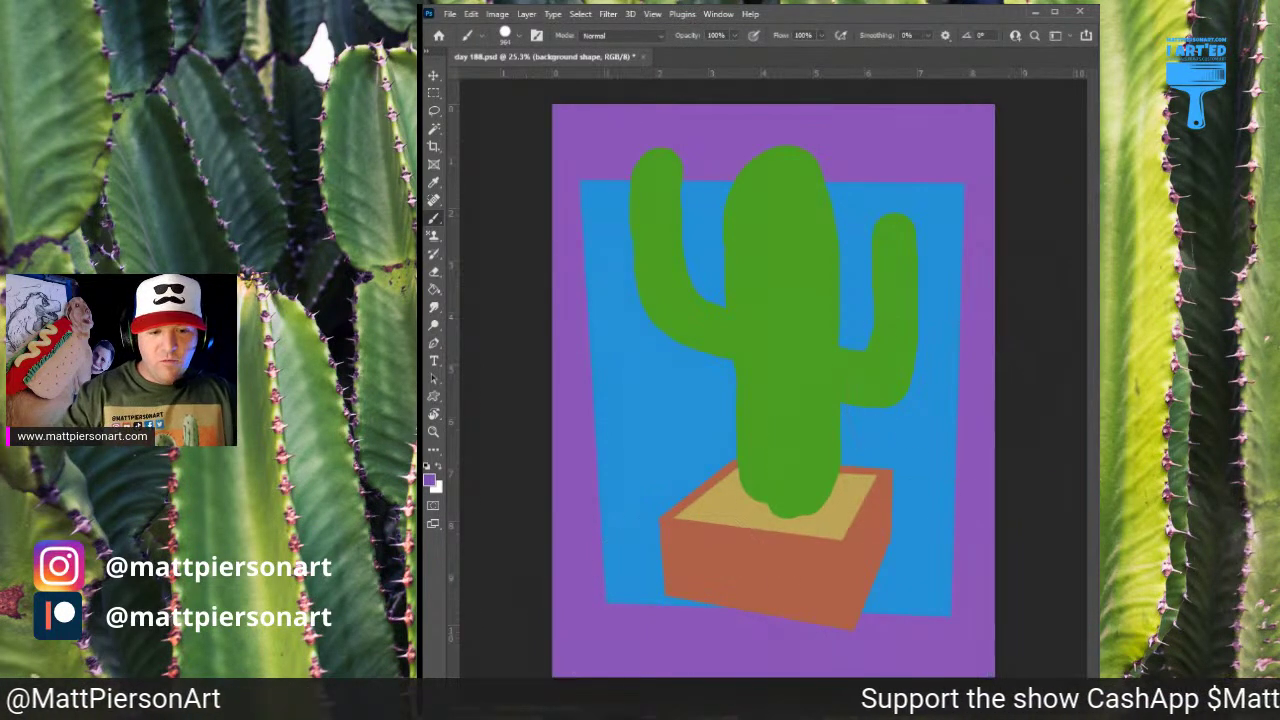
click(674, 609)
key(ctrl+z)
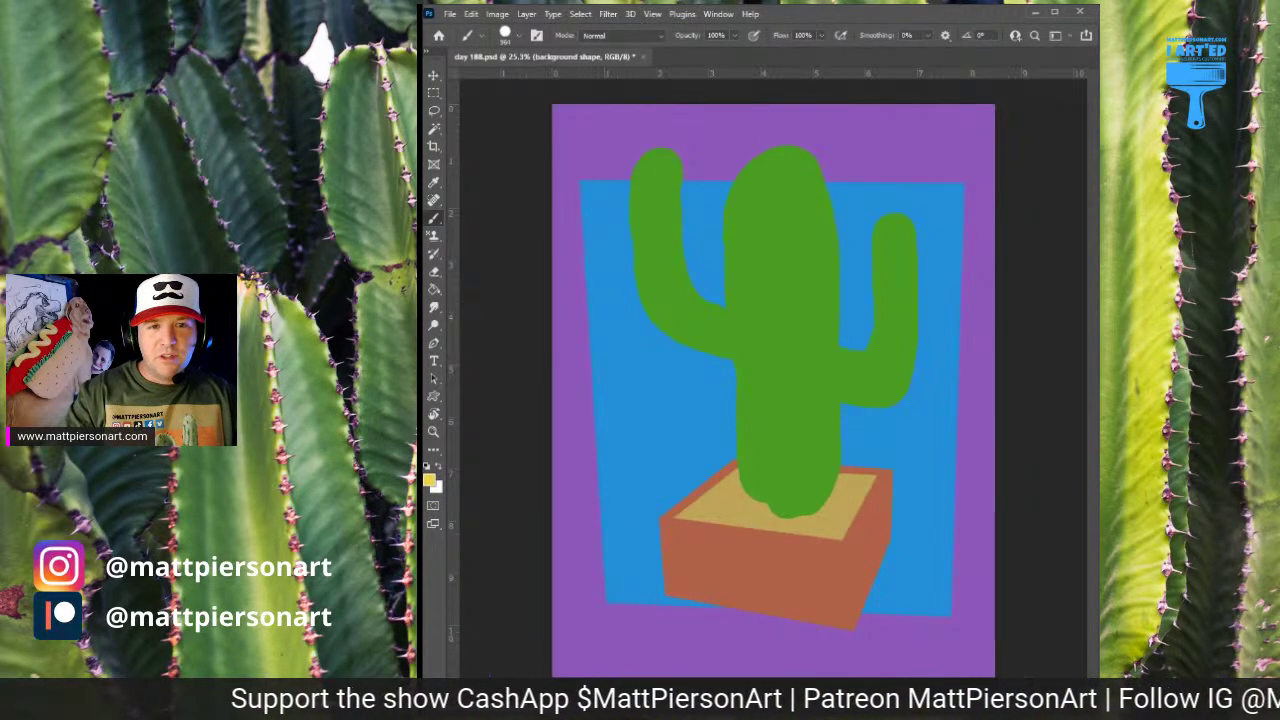
Paint a slightly sloping yellow ground band across the lower part of the background shape with a very large brush
mouse_move(630, 588)
mouse_down()
mouse_move(901, 573)
mouse_move(935, 583)
mouse_up()
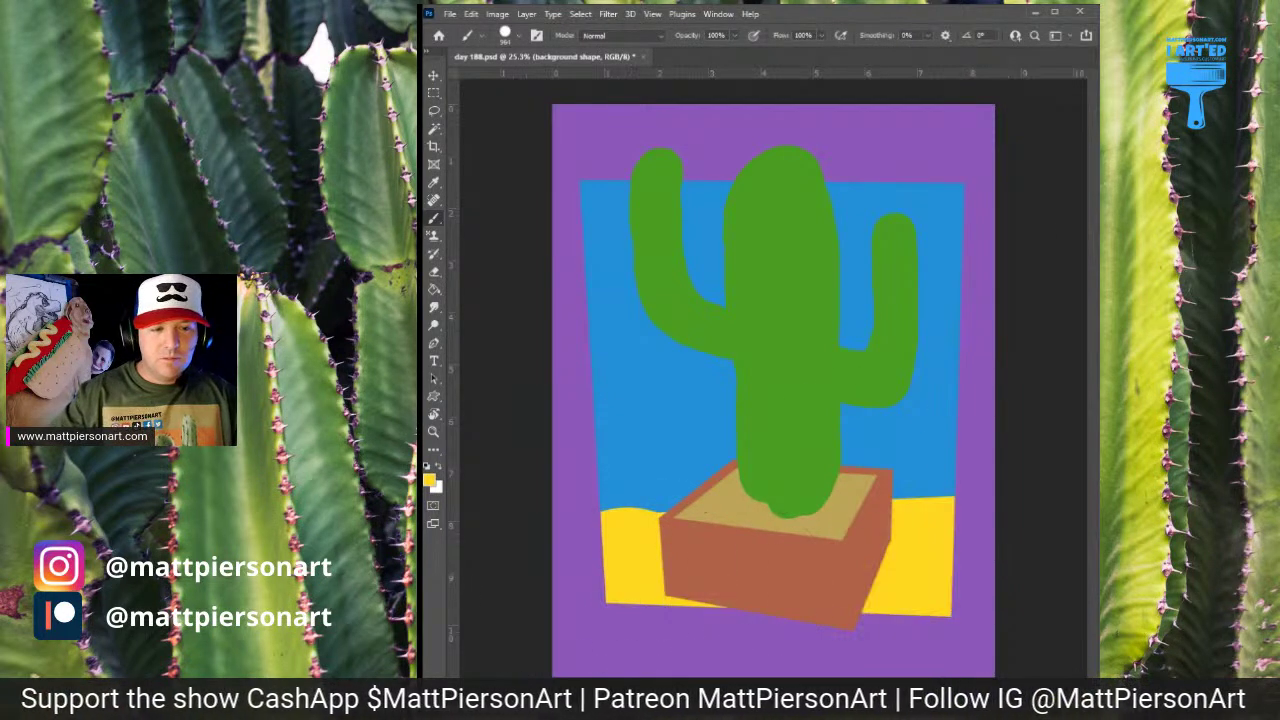
key(ctrl+z)
mouse_move(543, 586)
mouse_down()
mouse_move(879, 567)
mouse_move(905, 550)
mouse_up()
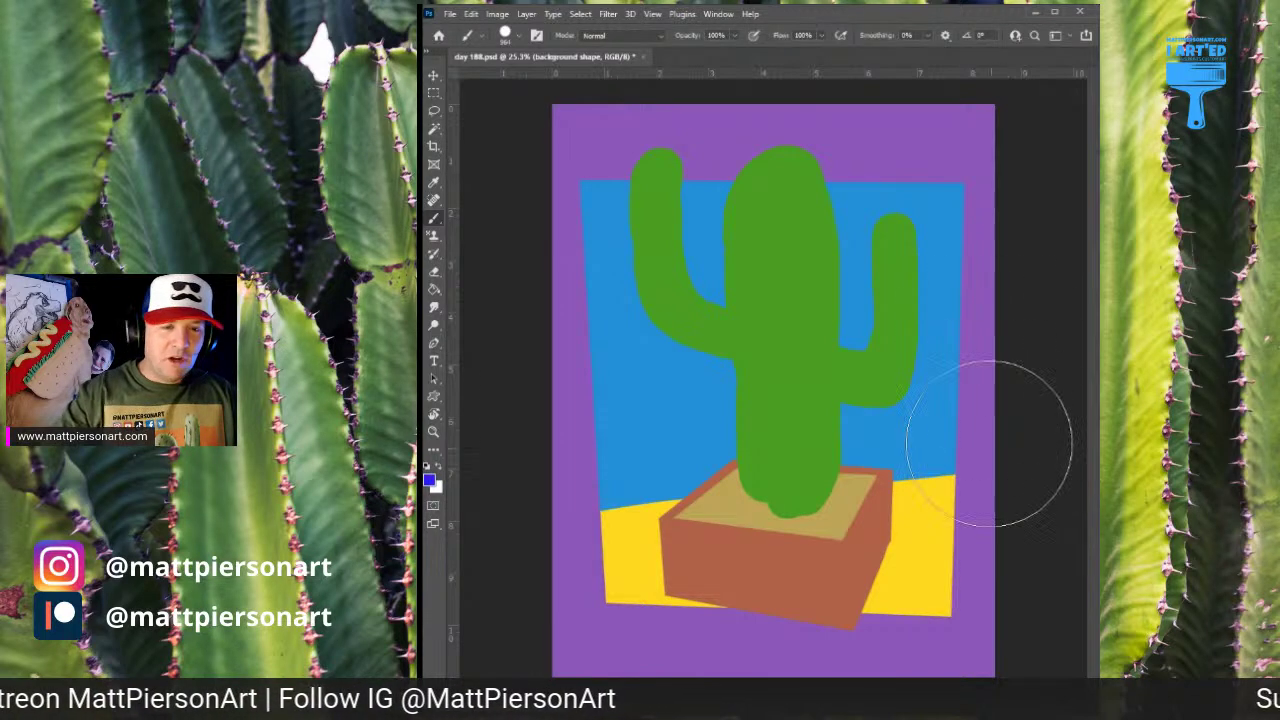
Paint a wide, slightly slanted indigo strip down the right side of the background shape with a very large brush
drag(895, 378, 865, 397)
drag(927, 140, 936, 640)
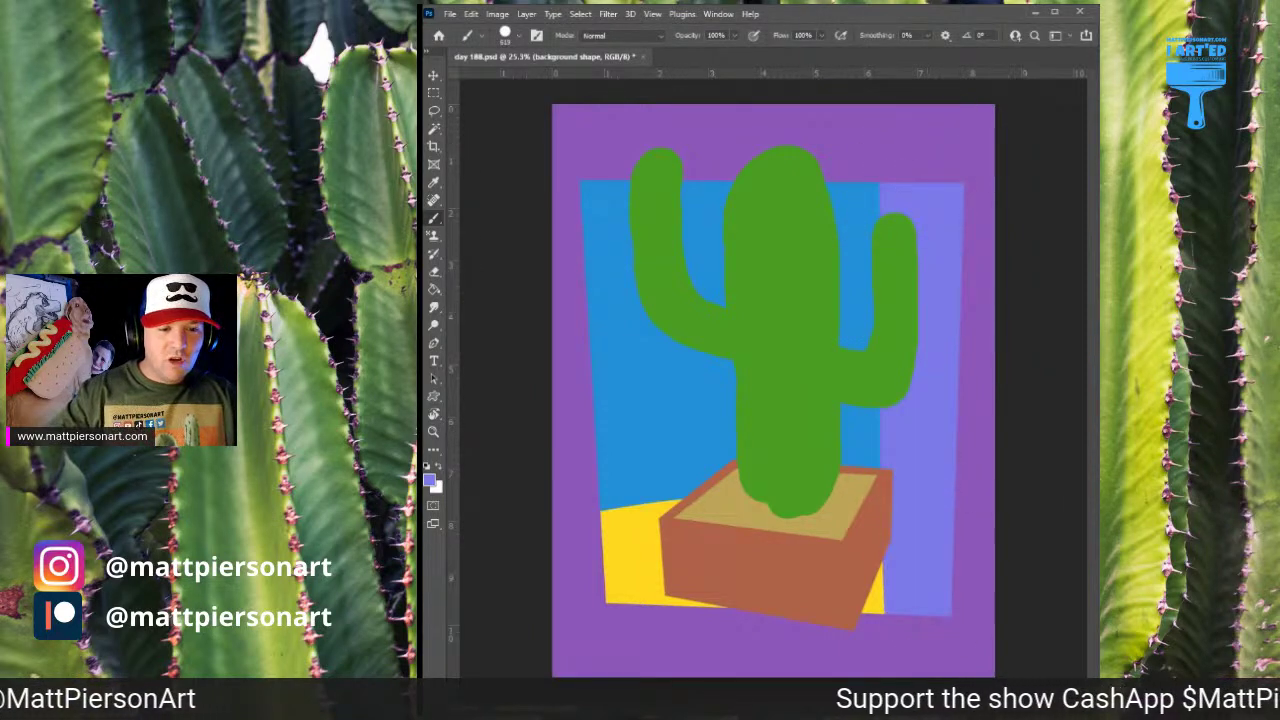
key(ctrl+z)
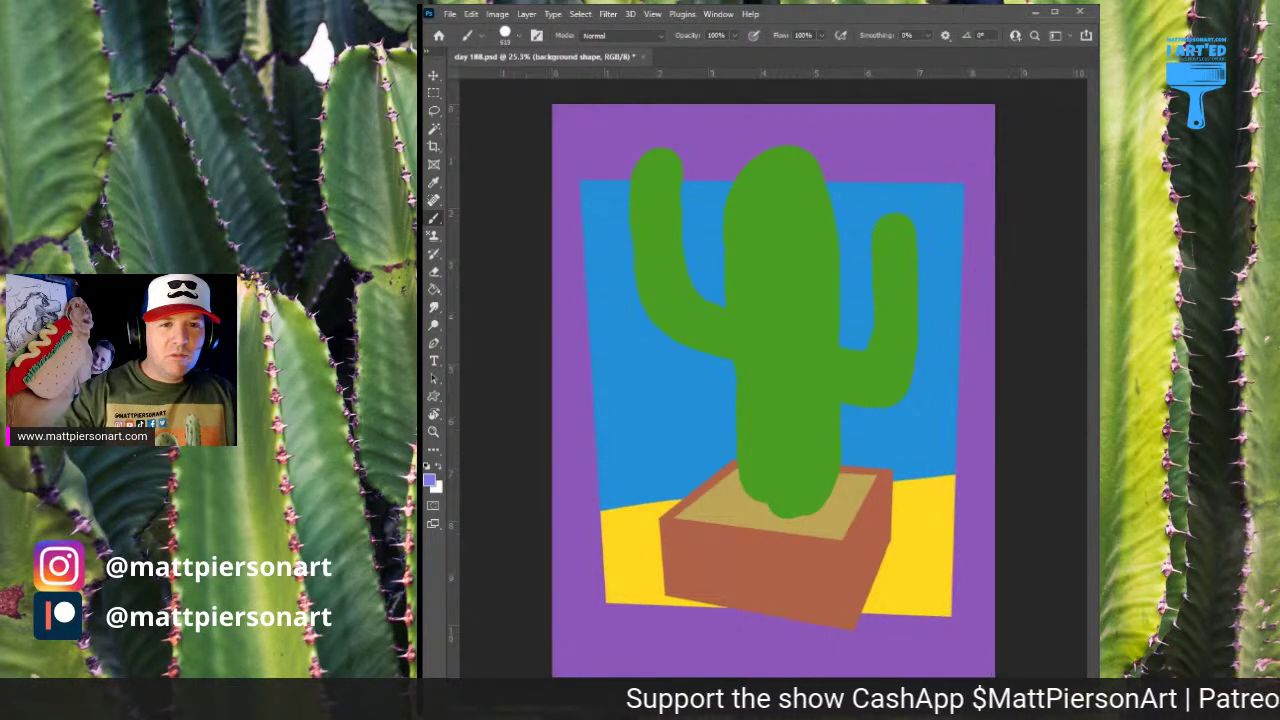
drag(971, 200, 940, 600)
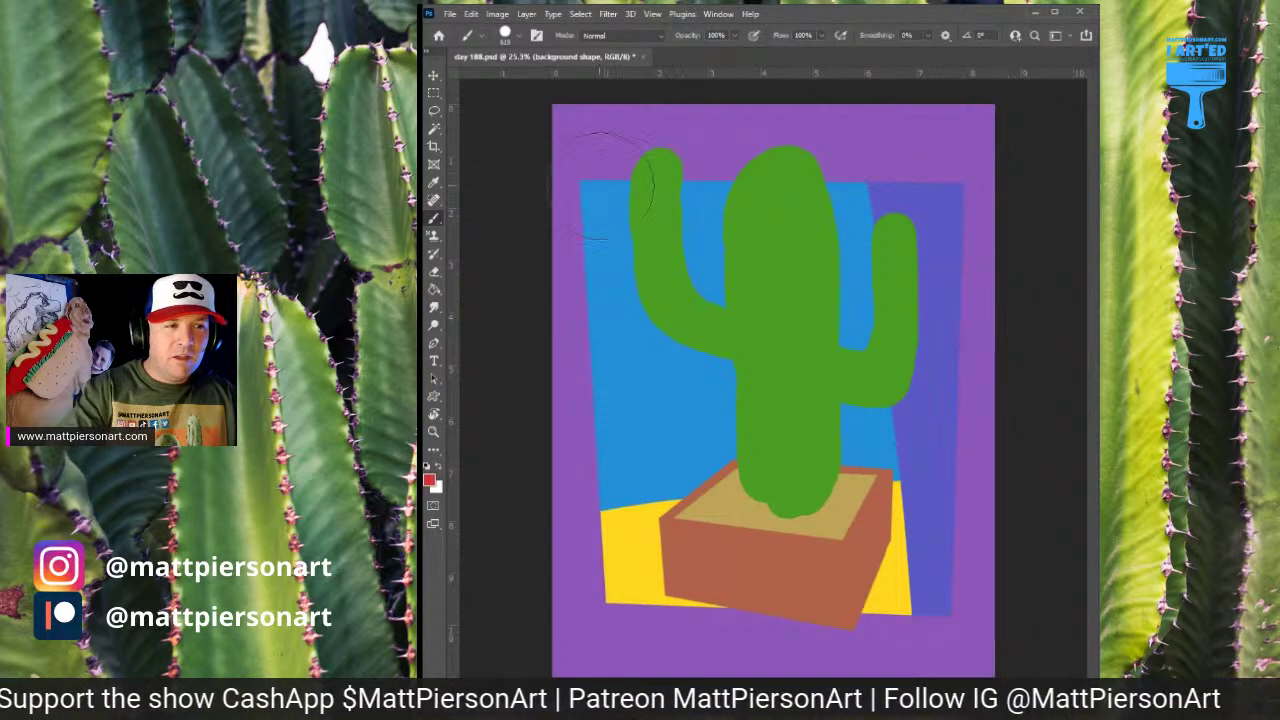
Paint a red band across the top of the background shape and a narrow near-black strip down its right edge
drag(588, 173, 932, 203)
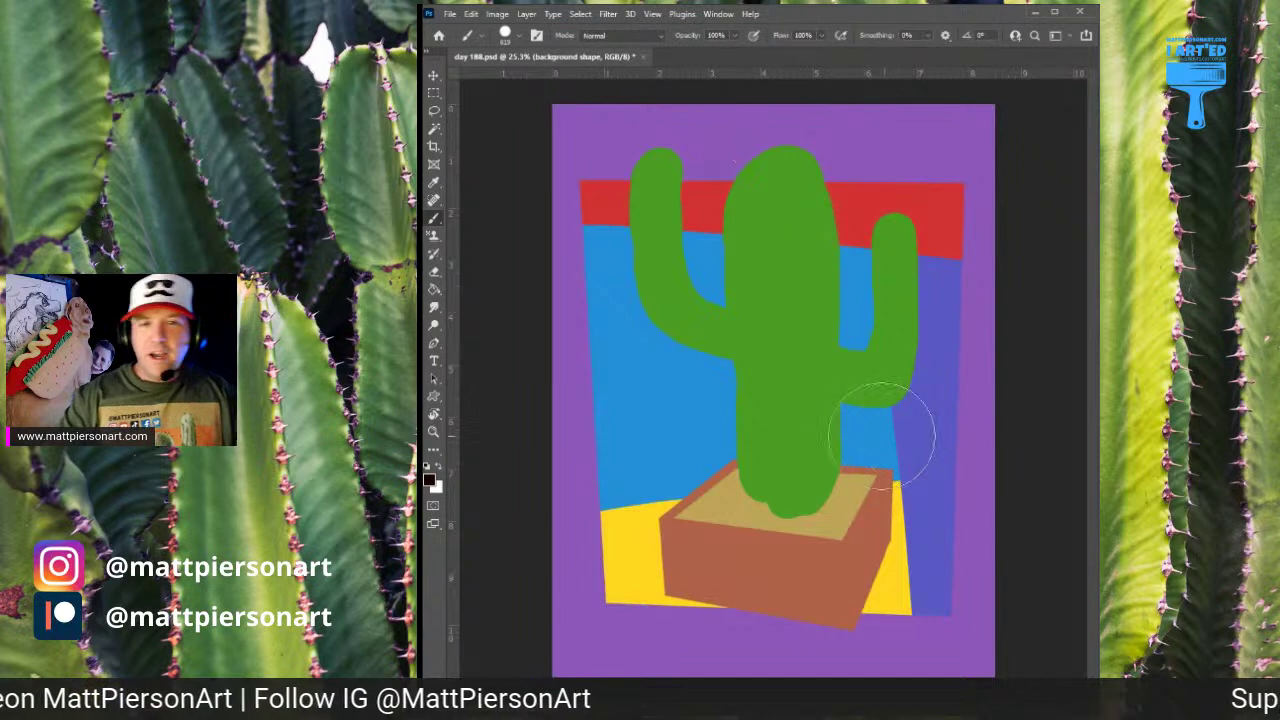
drag(737, 140, 915, 190)
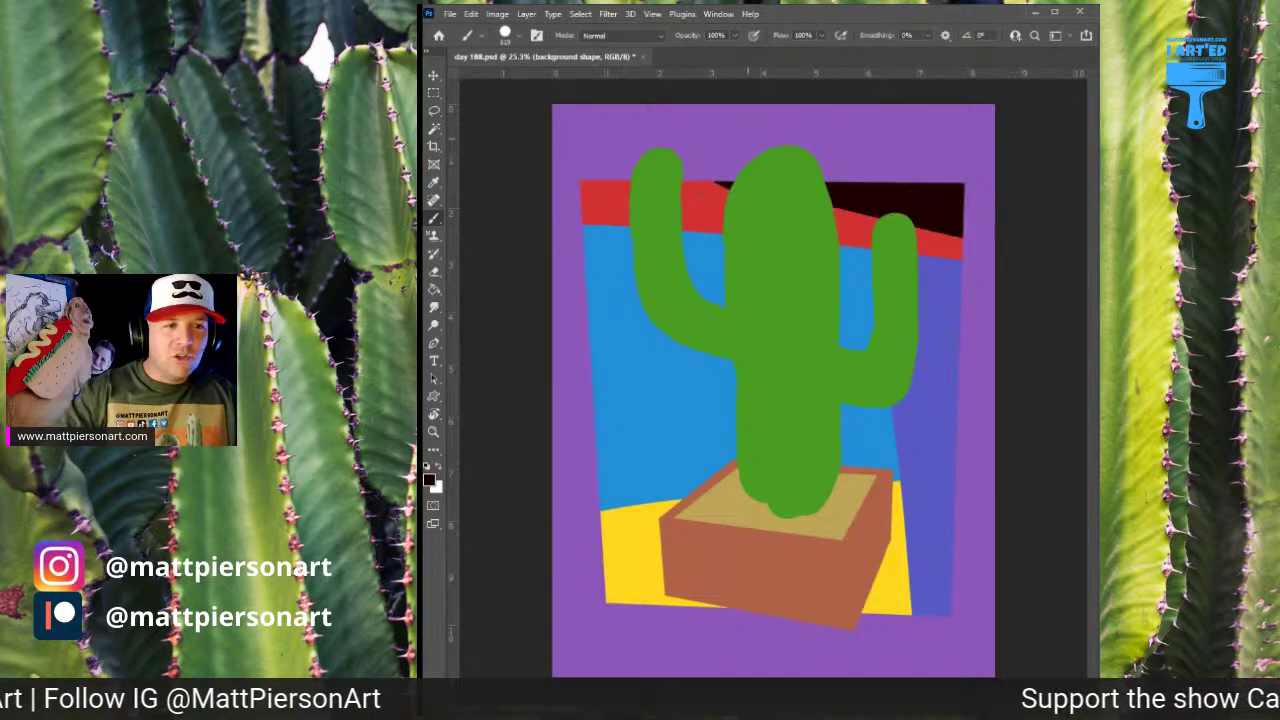
key(ctrl+z)
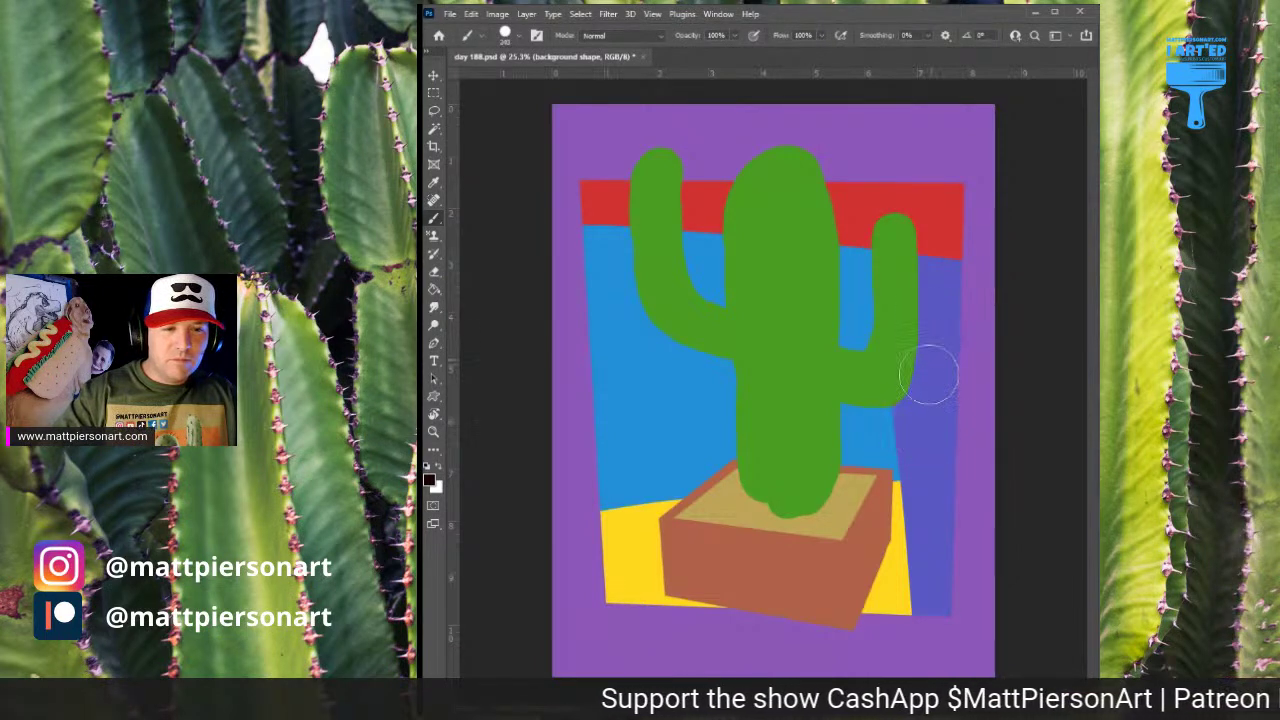
drag(943, 191, 945, 610)
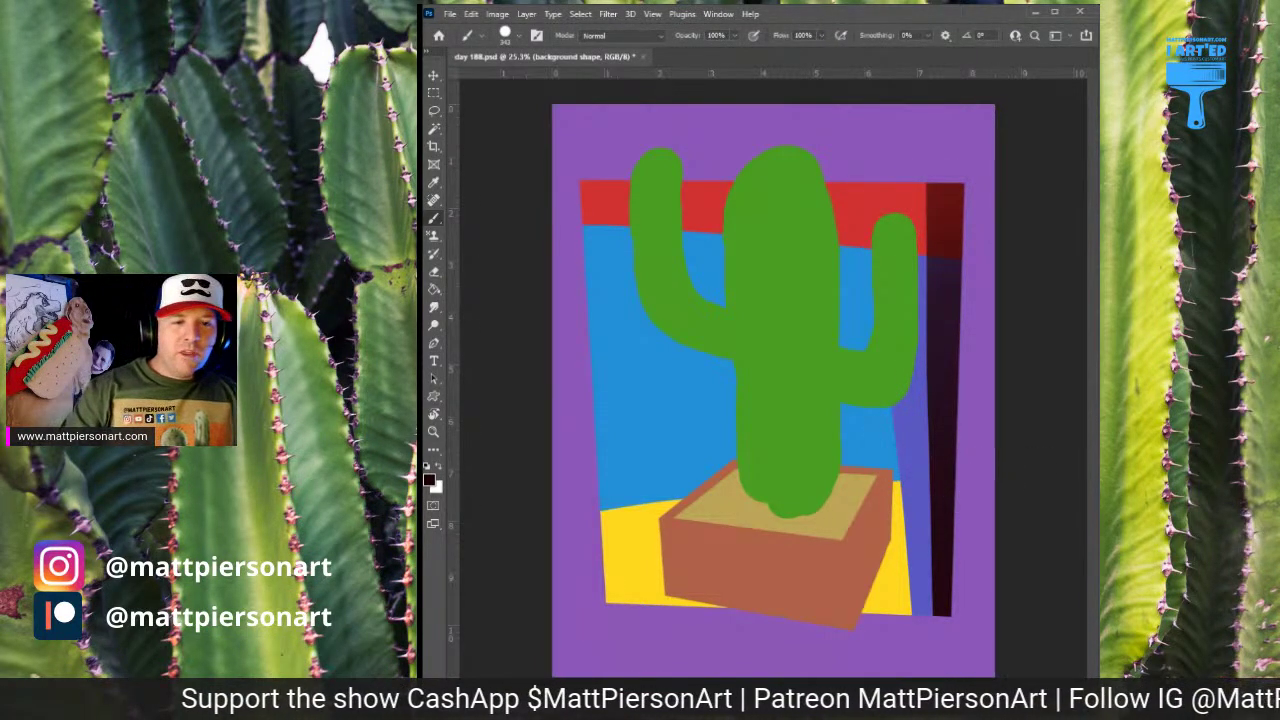
Paint a pale, semi-transparent diagonal wedge over the upper-left corner of the background shape with a very large brush
alt+click(625, 374)
drag(705, 431, 715, 437)
drag(629, 302, 674, 320)
mouse_move(647, 126)
mouse_down()
mouse_move(638, 225)
mouse_move(557, 543)
mouse_up()
key(ctrl+z)
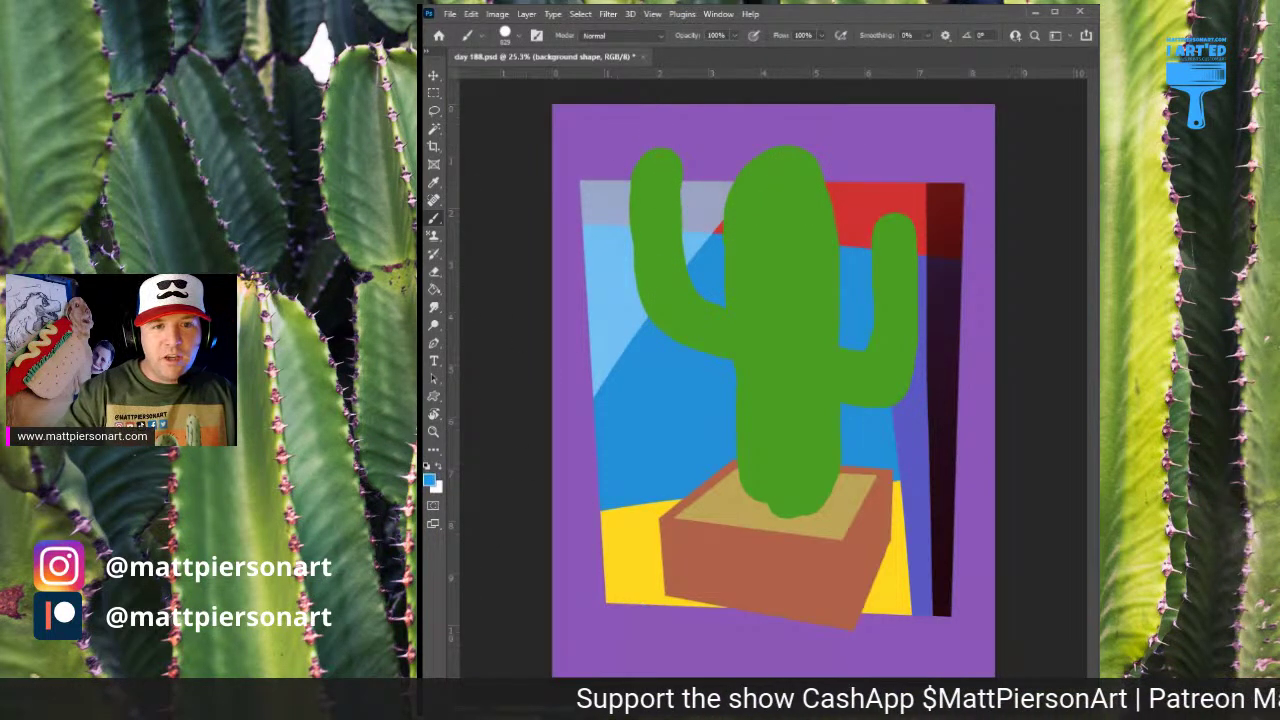
drag(698, 128, 490, 385)
key(ctrl+z)
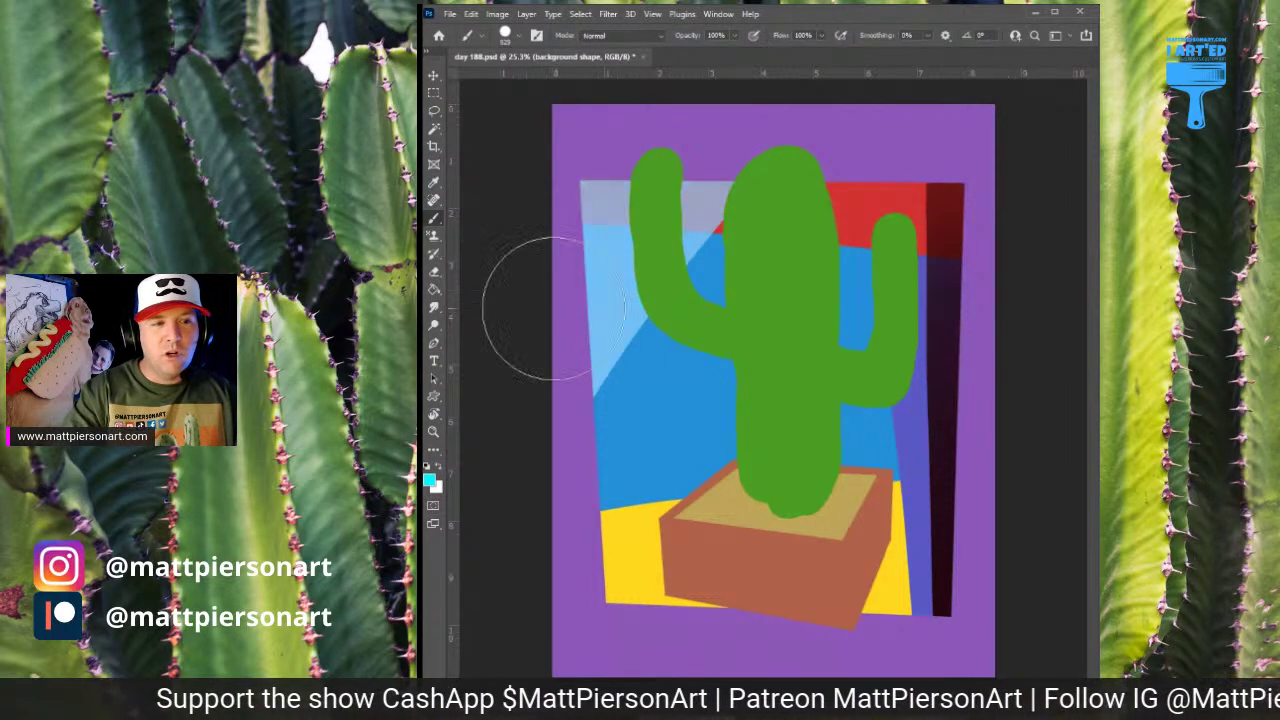
drag(591, 139, 1000, 174)
key(ctrl+z)
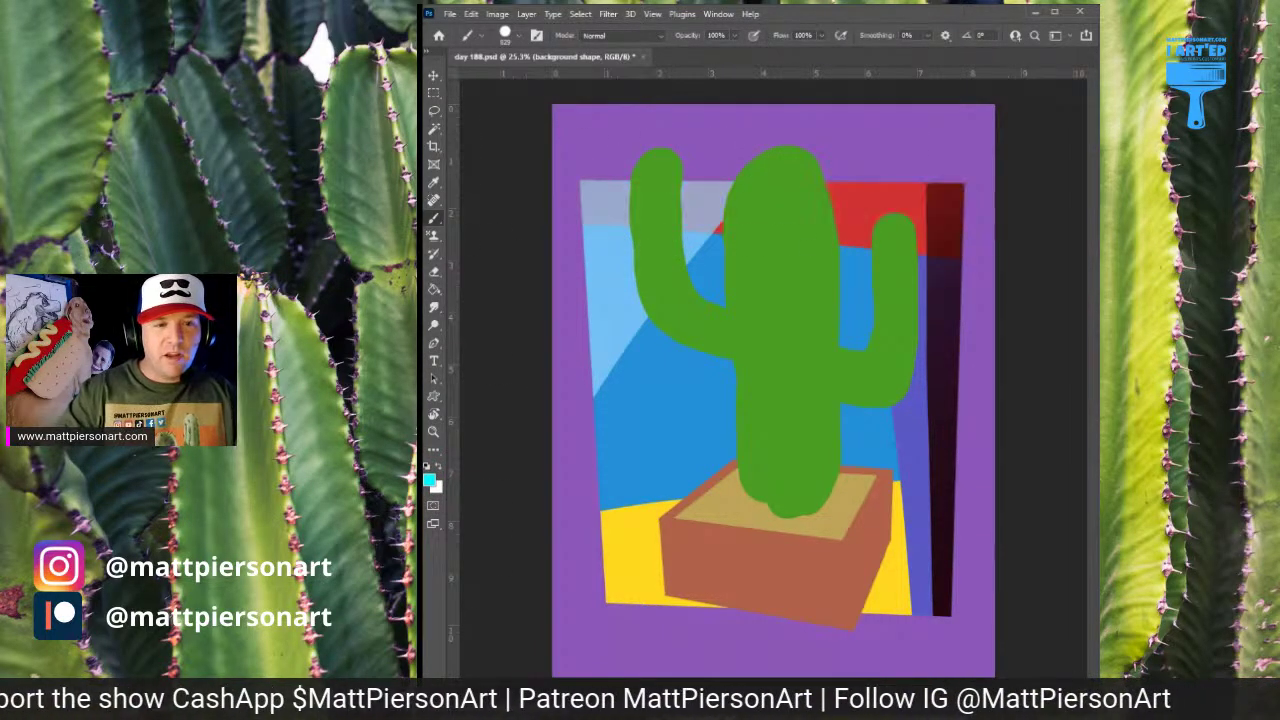
drag(575, 155, 1000, 175)
key(ctrl+z)
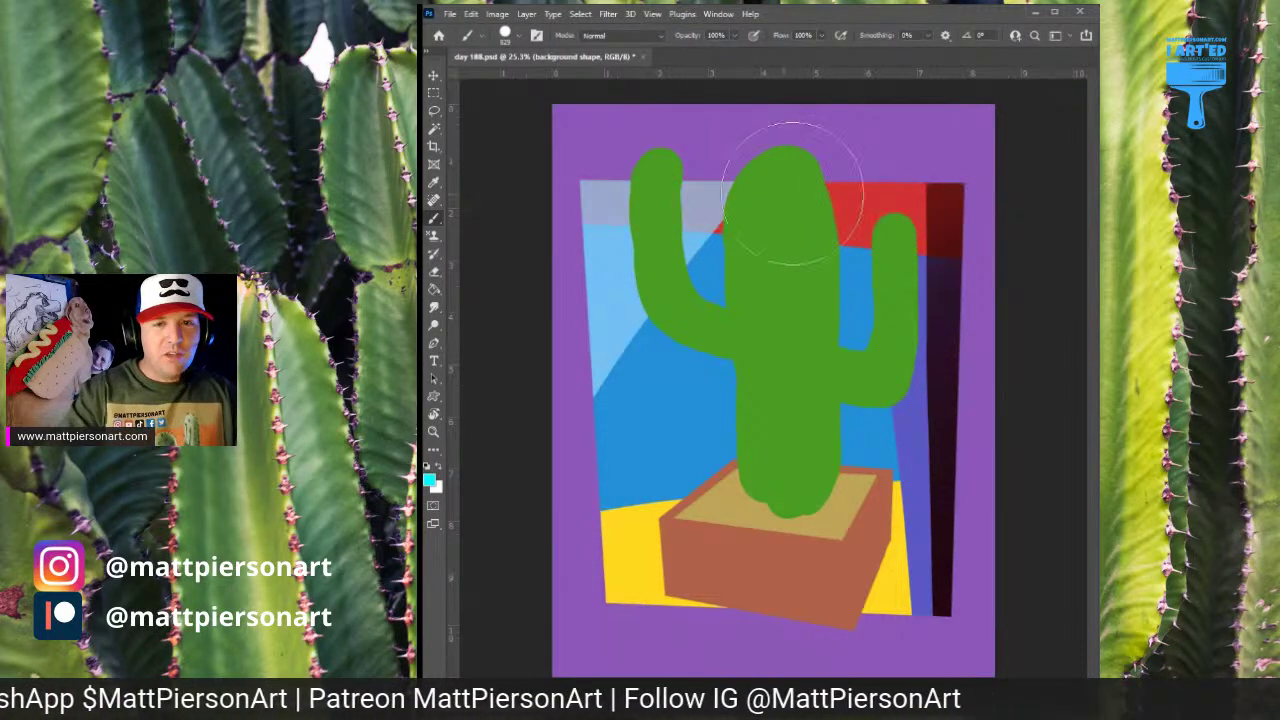
Paint a wide cyan band across the upper part of the background shape, sloping gently down towards the right edge
mouse_move(577, 293)
mouse_down()
mouse_move(542, 309)
mouse_move(563, 316)
mouse_up()
drag(570, 270, 1000, 328)
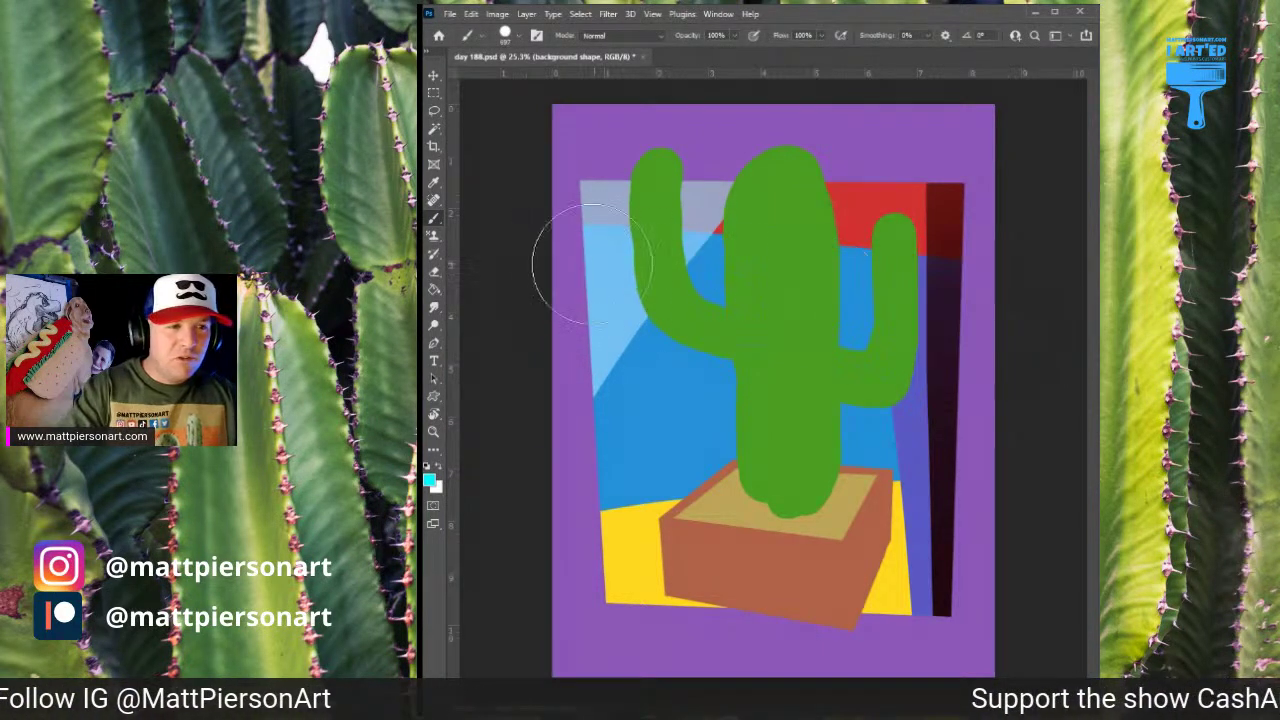
drag(511, 252, 990, 284)
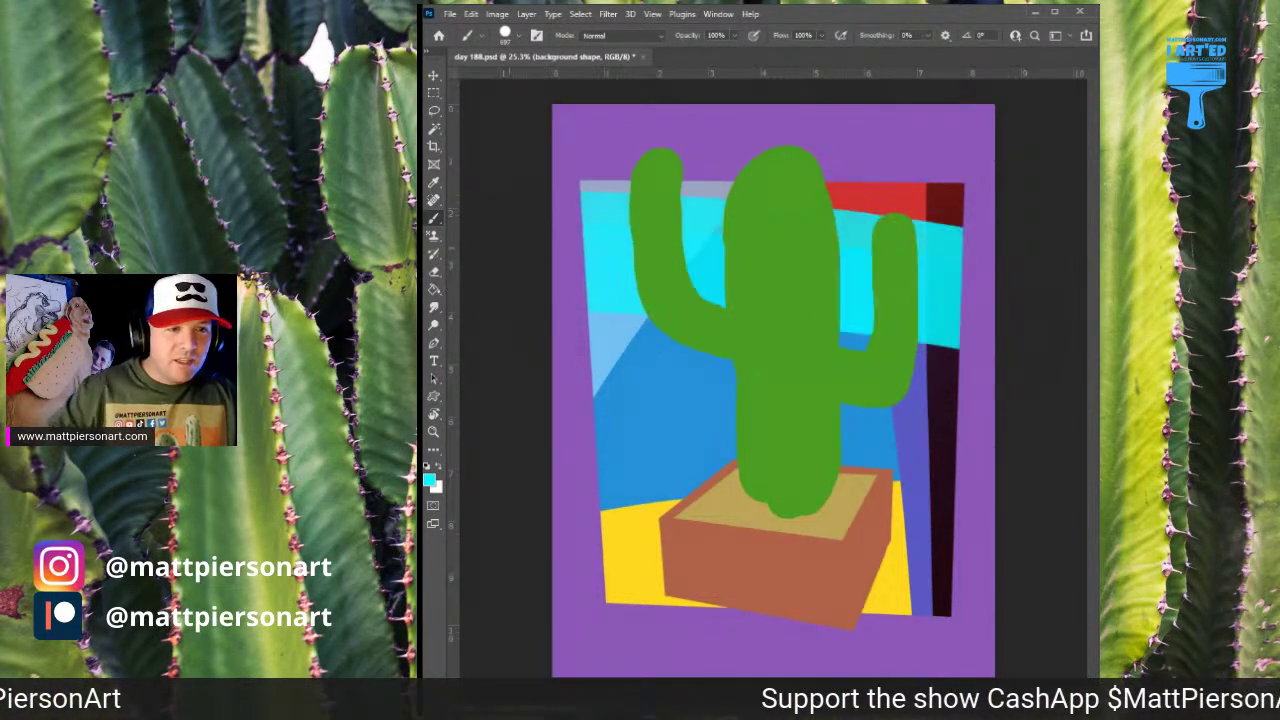
key(ctrl+z)
key(ctrl+shift+z)
key(ctrl+z)
drag(500, 243, 990, 310)
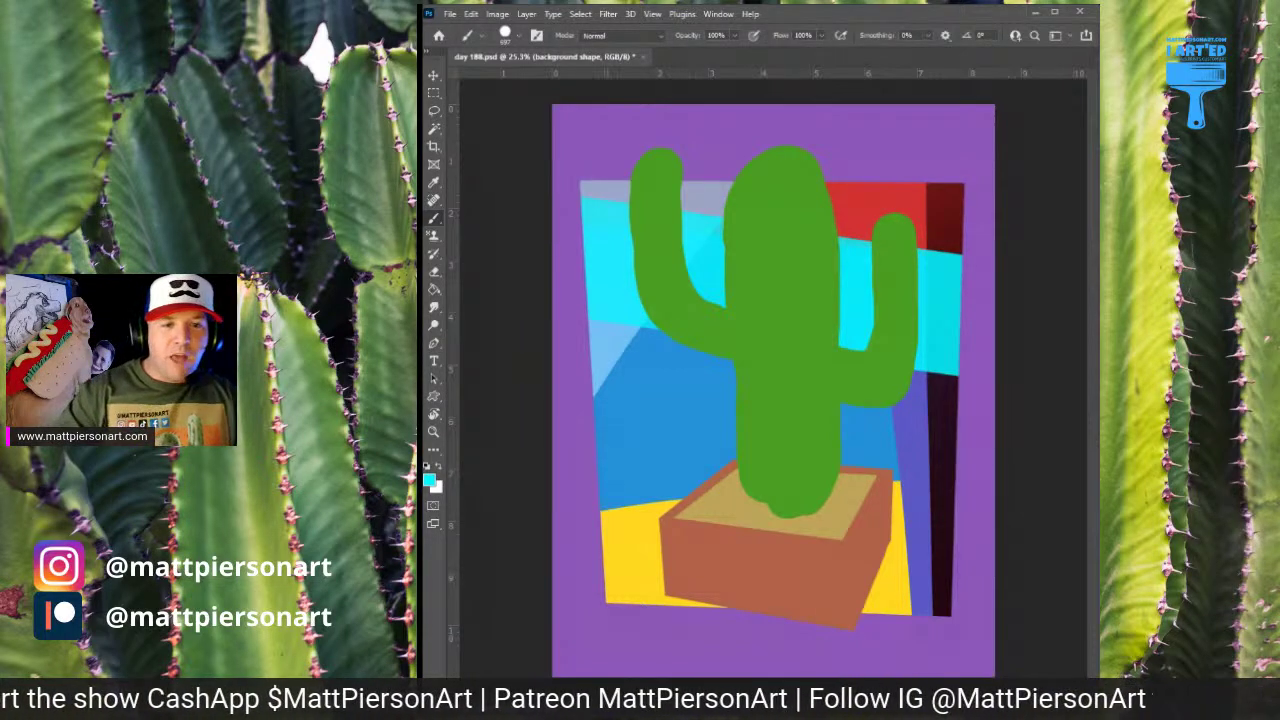
Choose a red painting colour and make the brush smaller for the left edge of the background shape
click(800, 397)
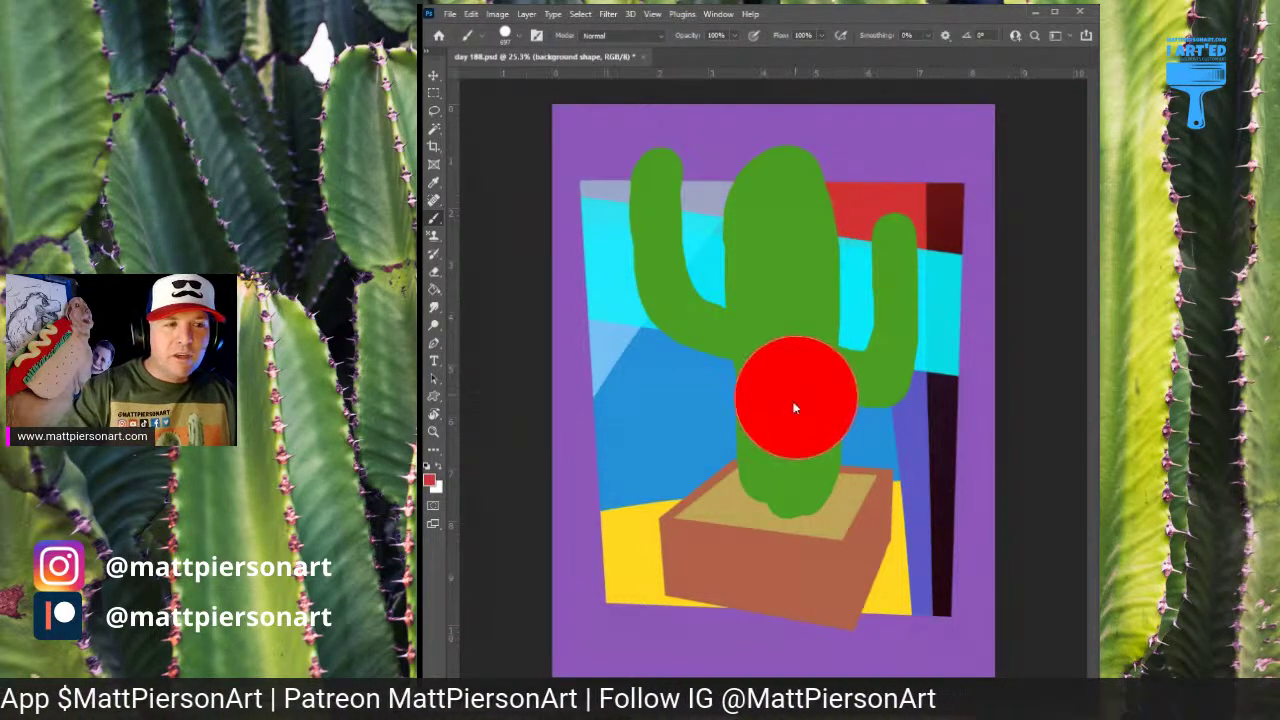
click(597, 434)
drag(597, 436, 601, 437)
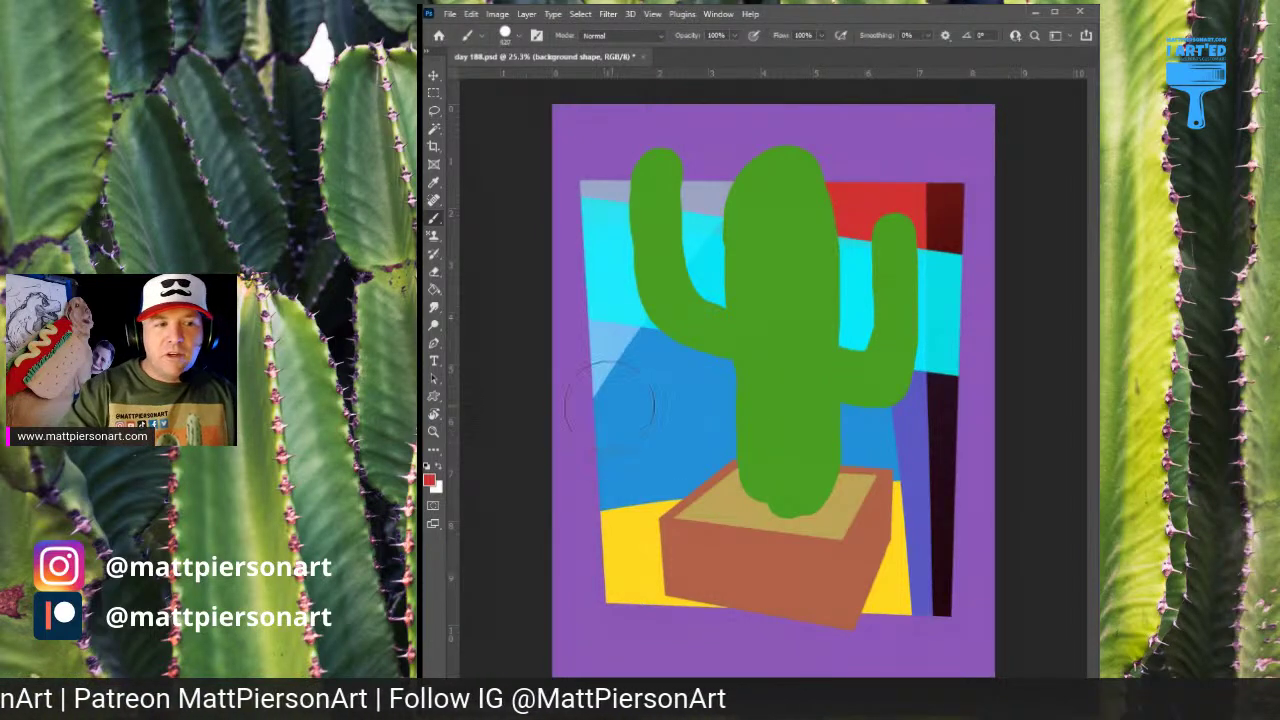
drag(600, 154, 501, 587)
key(ctrl+z)
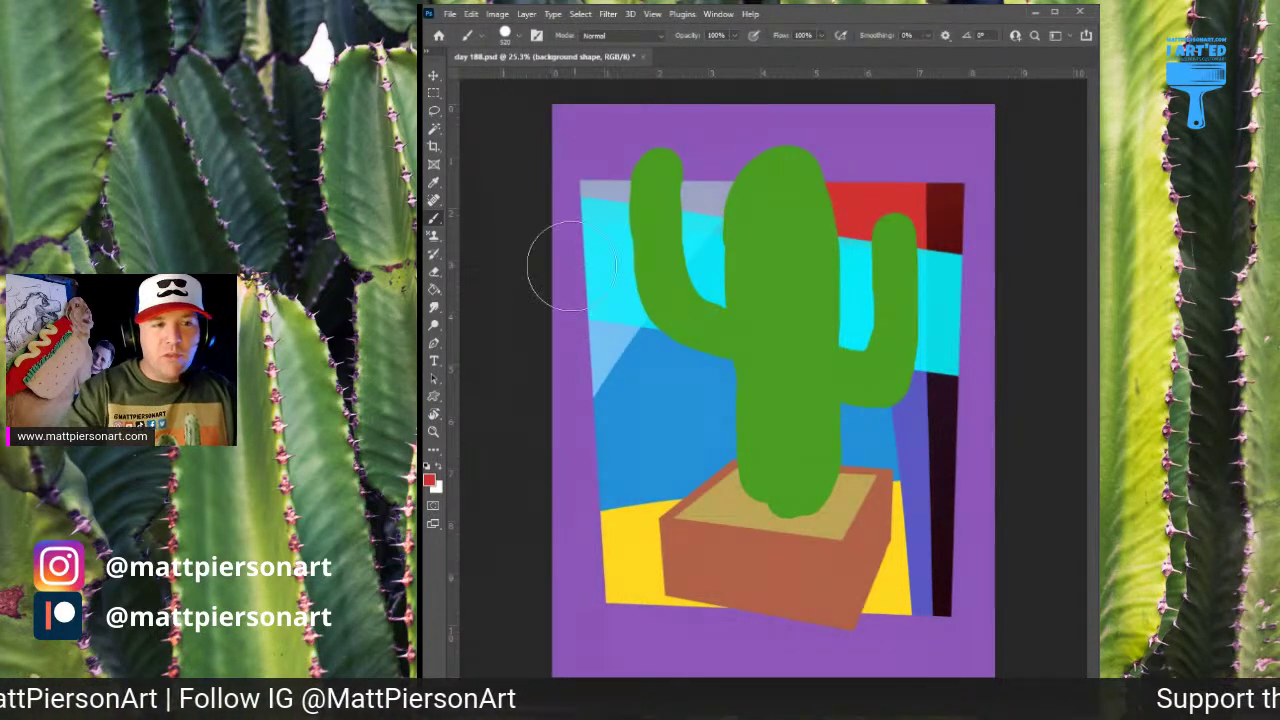
drag(568, 160, 545, 440)
key(ctrl+z)
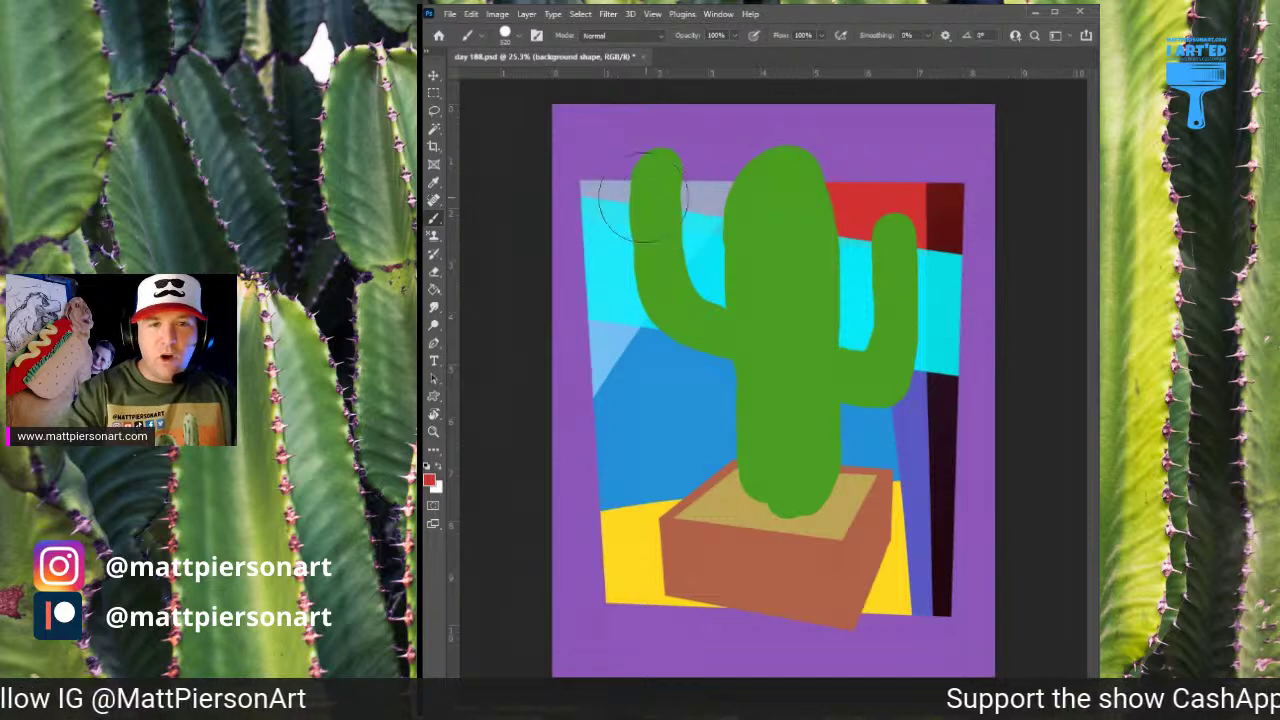
drag(591, 134, 567, 588)
key(ctrl+z)
mouse_move(566, 194)
mouse_down()
mouse_move(580, 437)
mouse_move(565, 595)
mouse_up()
key(ctrl+z)
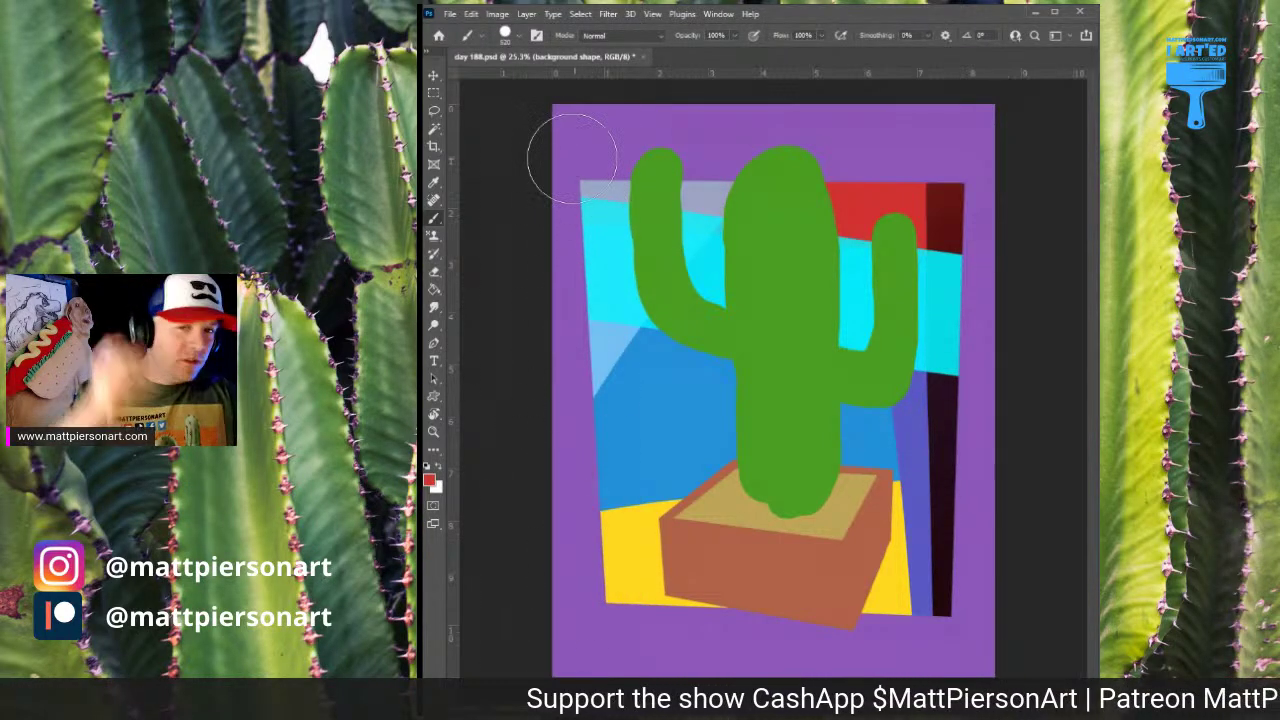
drag(565, 180, 588, 598)
key(ctrl+z)
Paint a narrow, semi-transparent red strip down the left edge of the background shape, tapering towards the bottom
drag(565, 190, 588, 598)
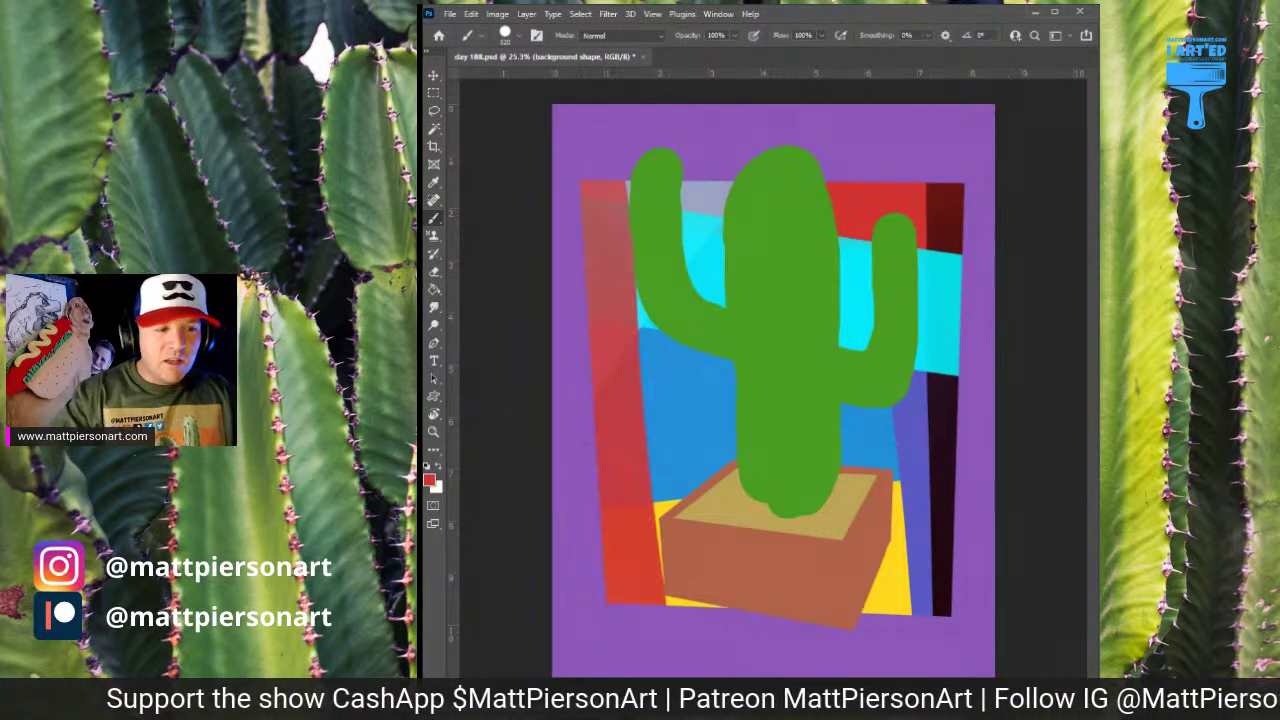
key(ctrl+z)
drag(560, 165, 588, 598)
key(ctrl+z)
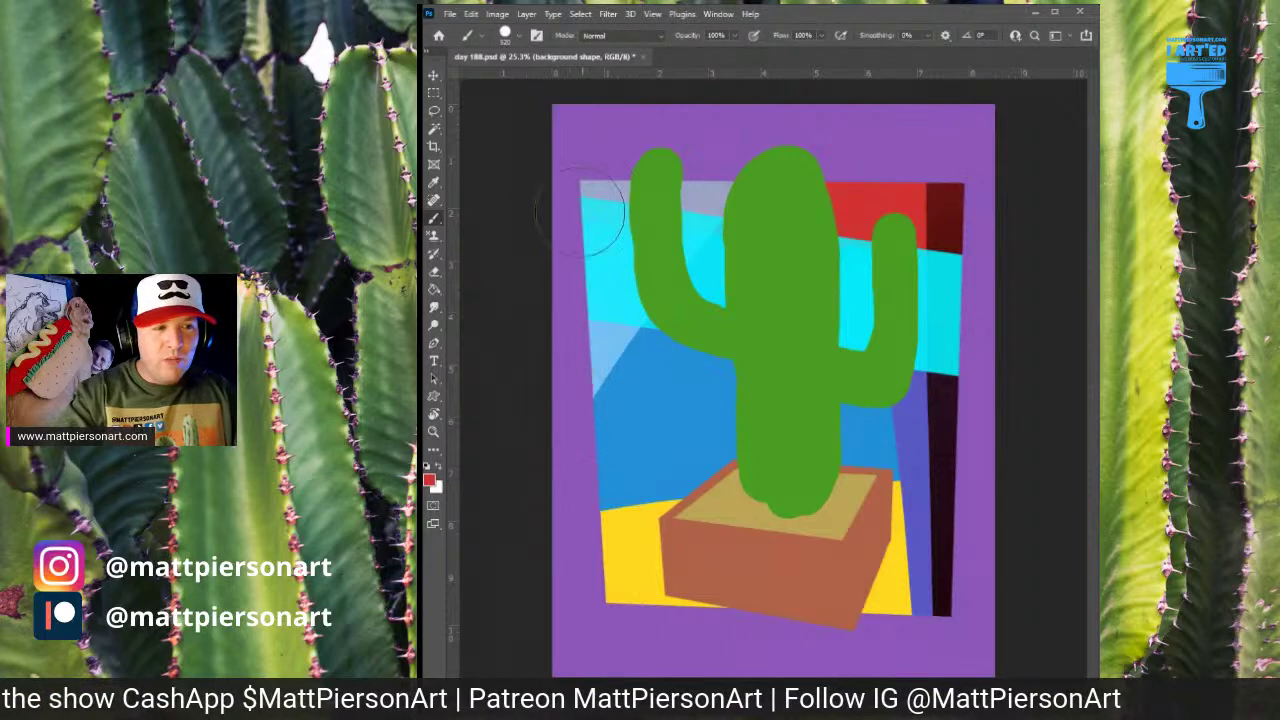
drag(562, 170, 590, 598)
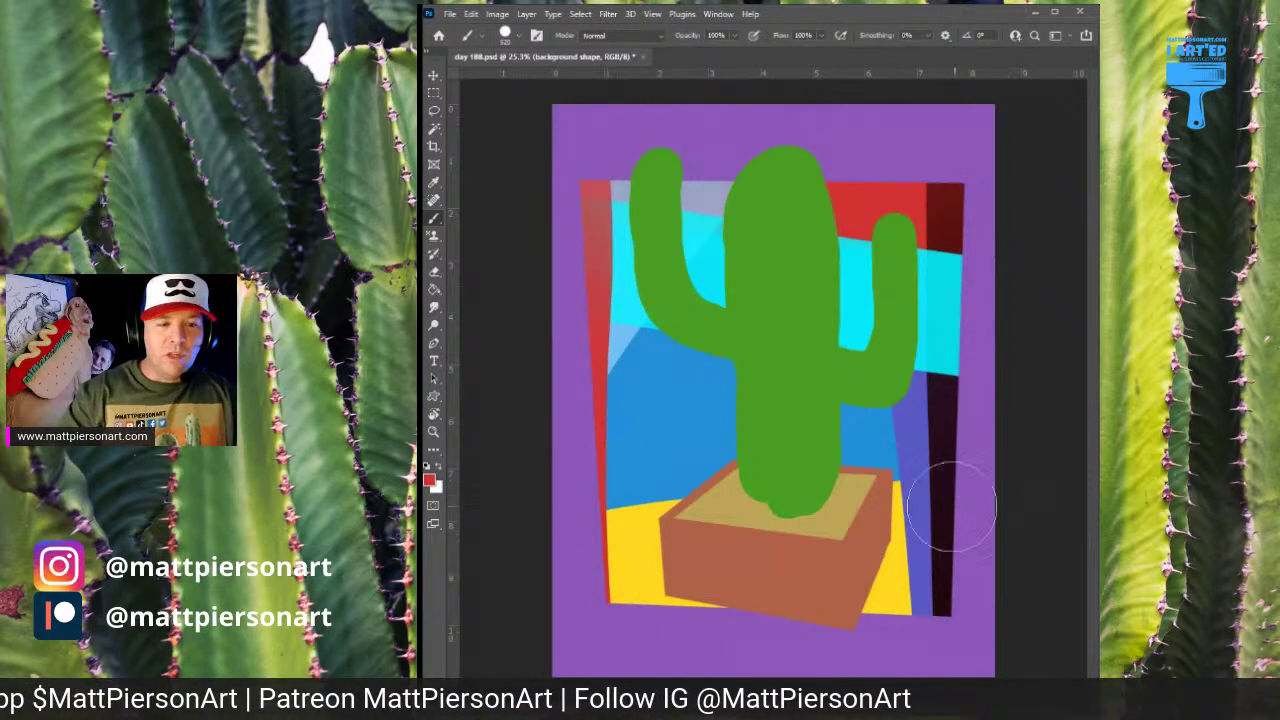
Paint a semi-transparent dark navy band sloping down across the bottom of the background shape, over the yellow ground
alt+click(945, 567)
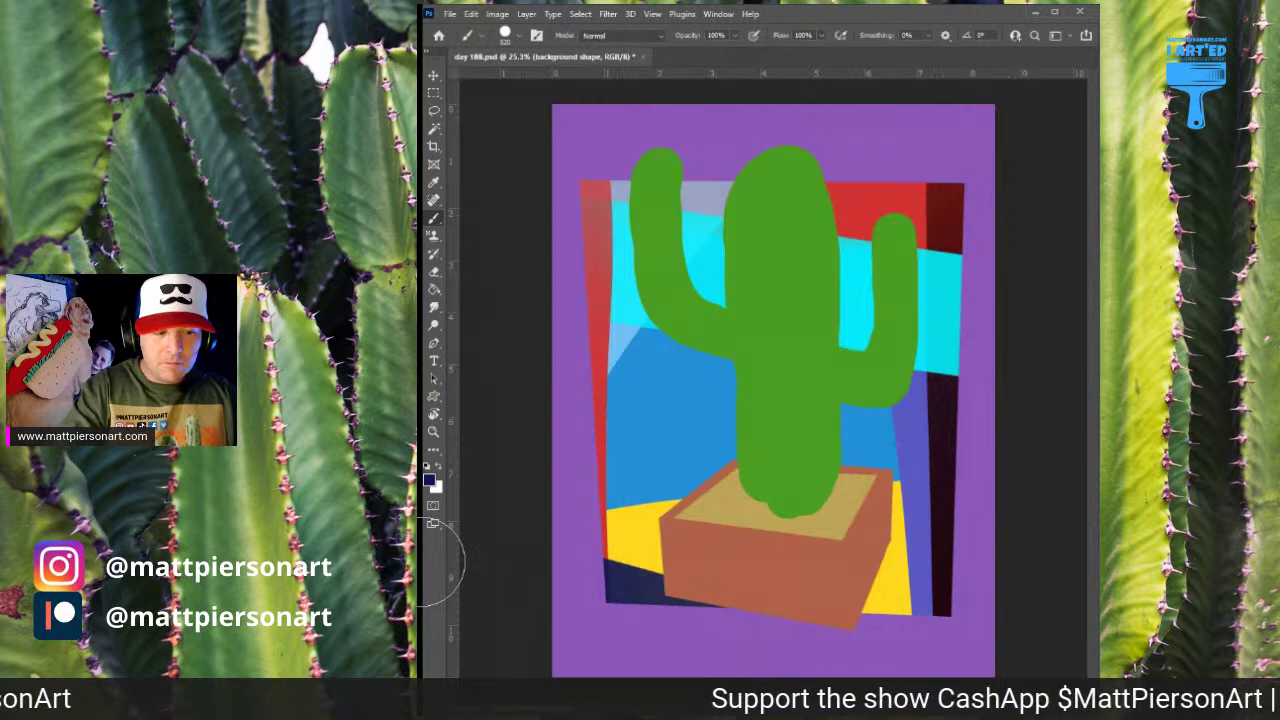
mouse_move(535, 525)
mouse_down()
mouse_move(804, 645)
mouse_move(790, 674)
mouse_up()
key(ctrl+z)
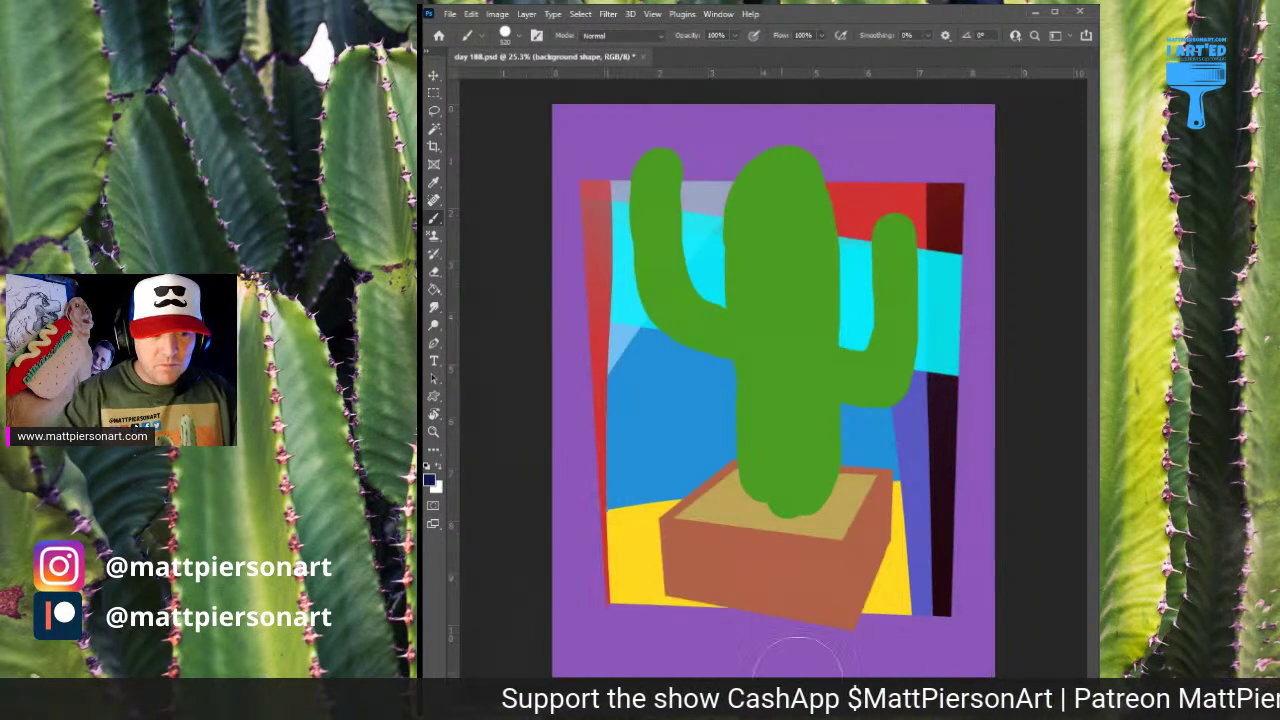
drag(567, 568, 790, 674)
key(ctrl+z)
drag(517, 552, 885, 652)
key(ctrl+z)
mouse_move(640, 578)
mouse_down()
mouse_move(625, 563)
mouse_move(665, 565)
mouse_up()
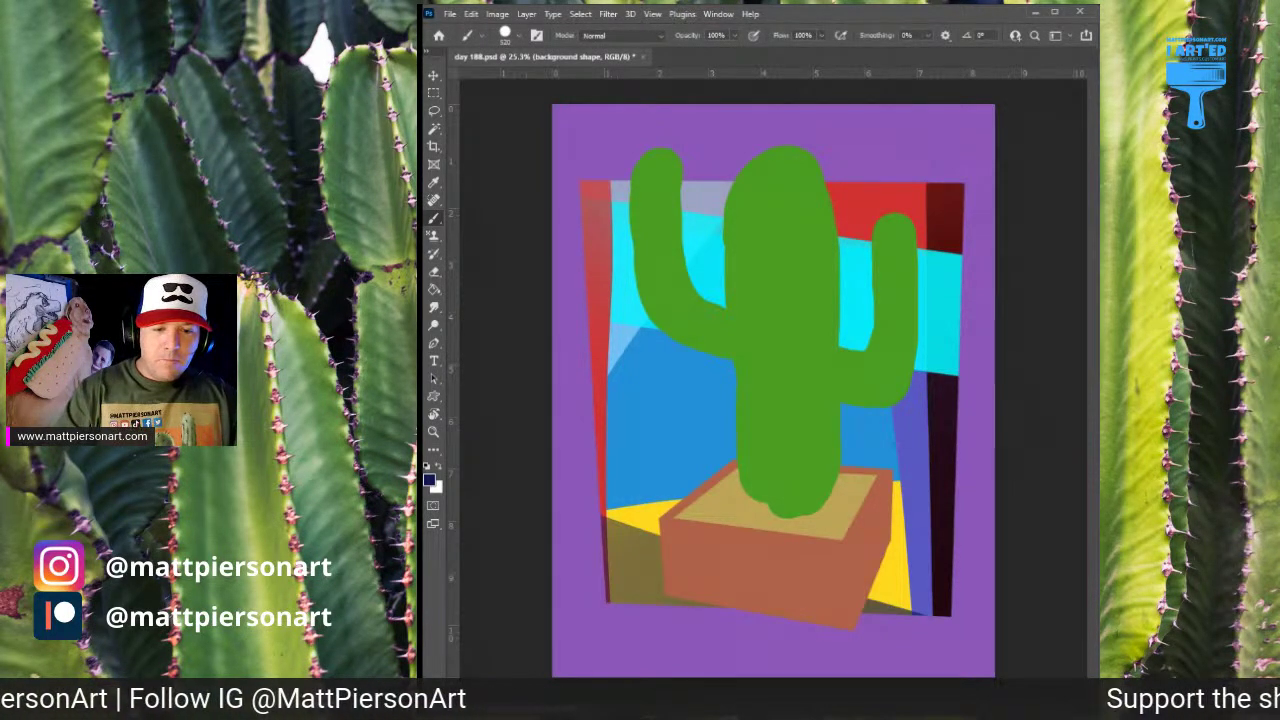
On the pot layer, shade the pot's narrow right side in dark red-brown with a rough textured brush
key(alt+[)
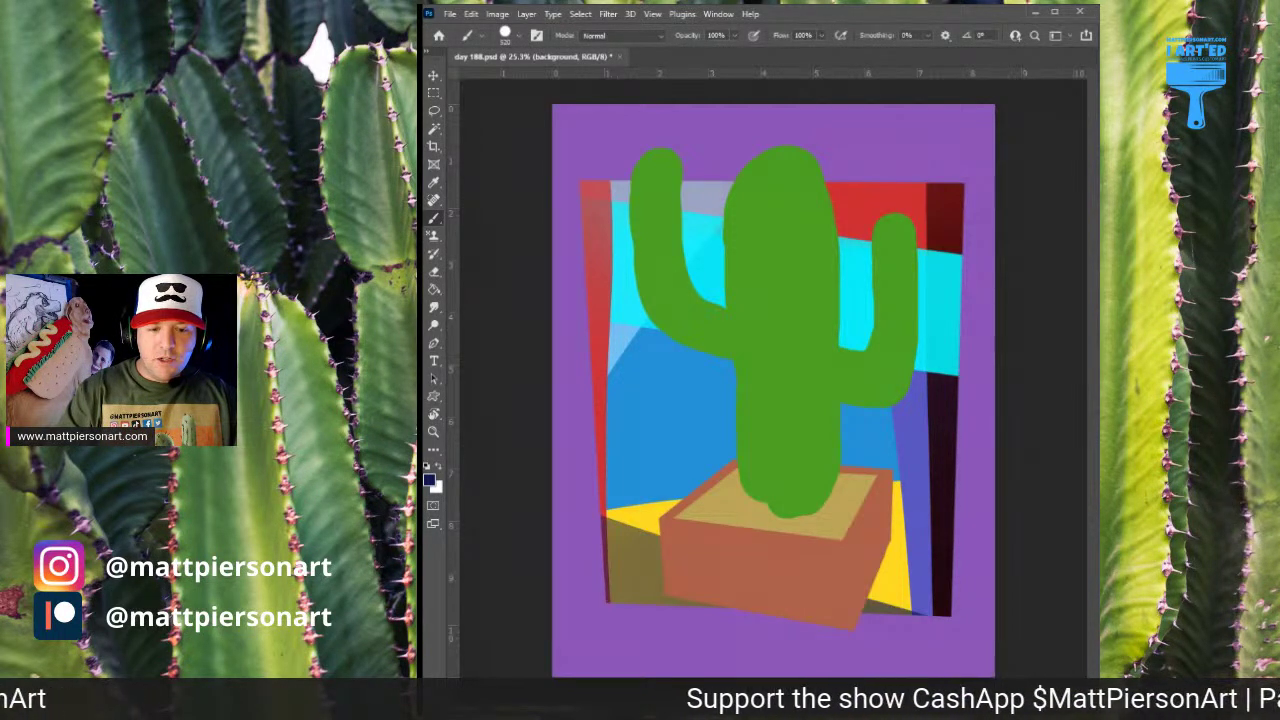
key(alt+])
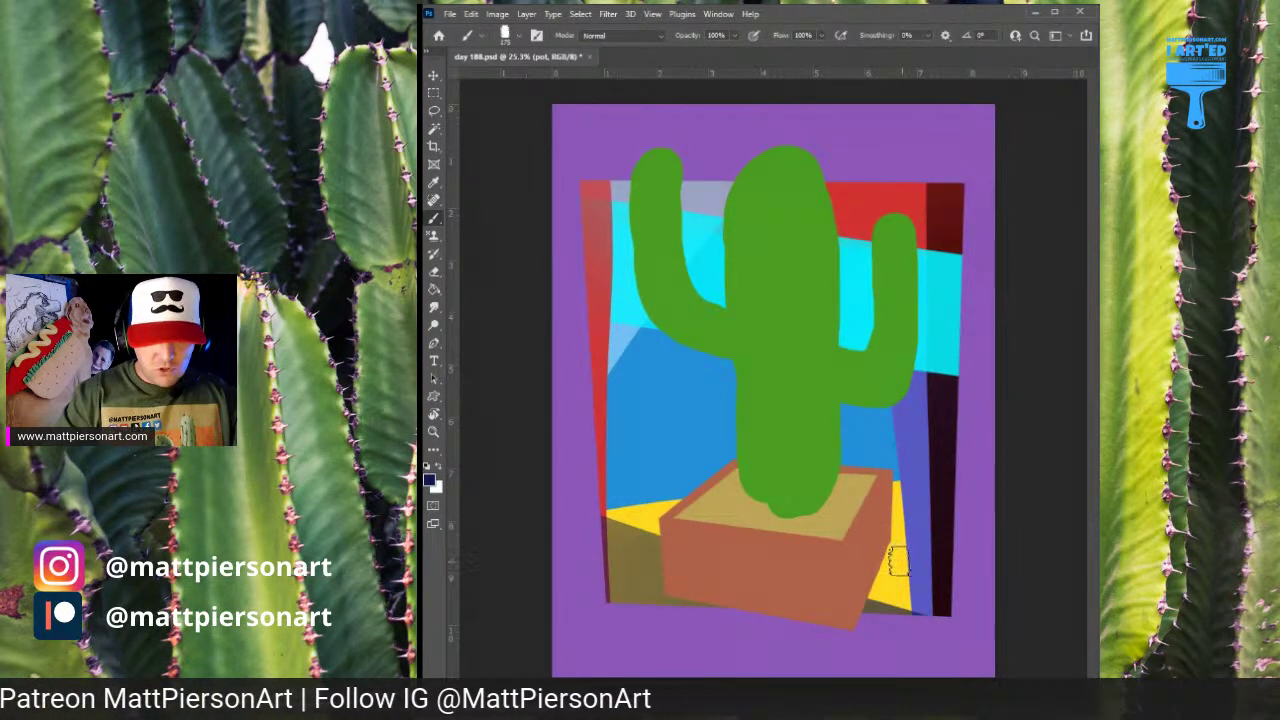
scroll(820, 586, up, 1)
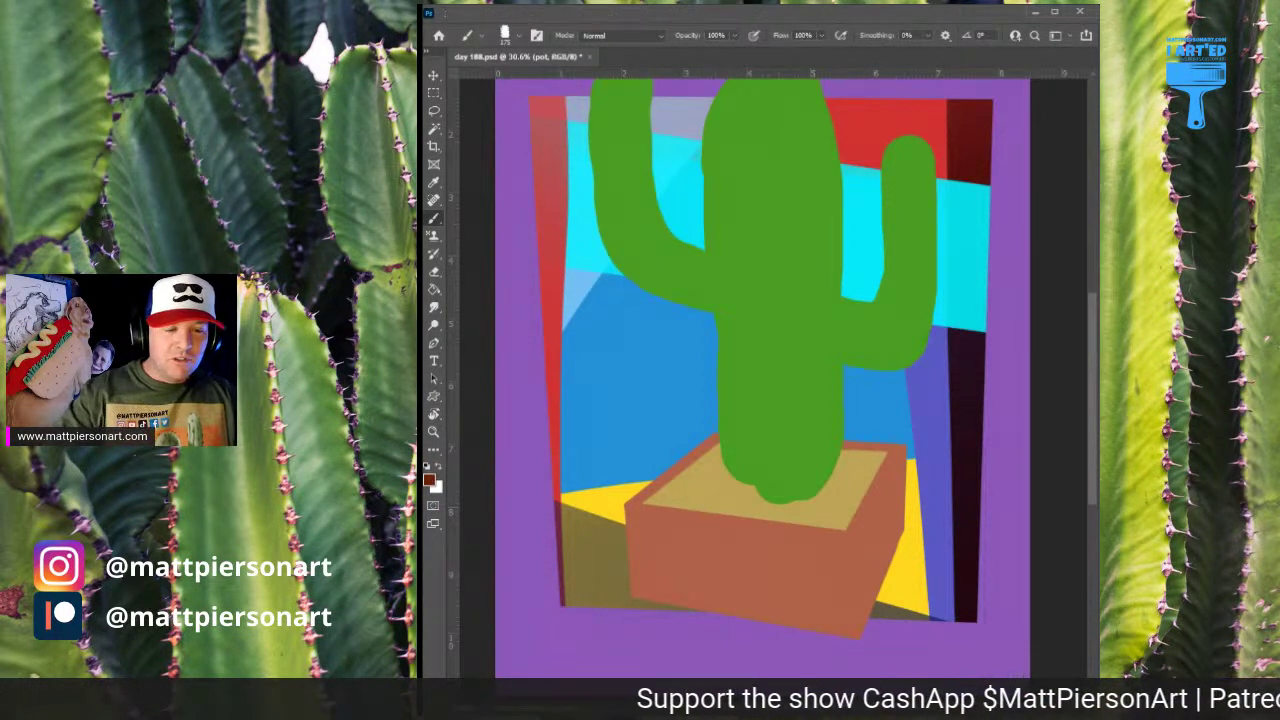
drag(882, 502, 877, 656)
drag(875, 545, 885, 654)
mouse_move(892, 476)
mouse_down()
mouse_move(908, 638)
mouse_move(896, 612)
mouse_move(872, 640)
mouse_up()
drag(869, 516, 884, 662)
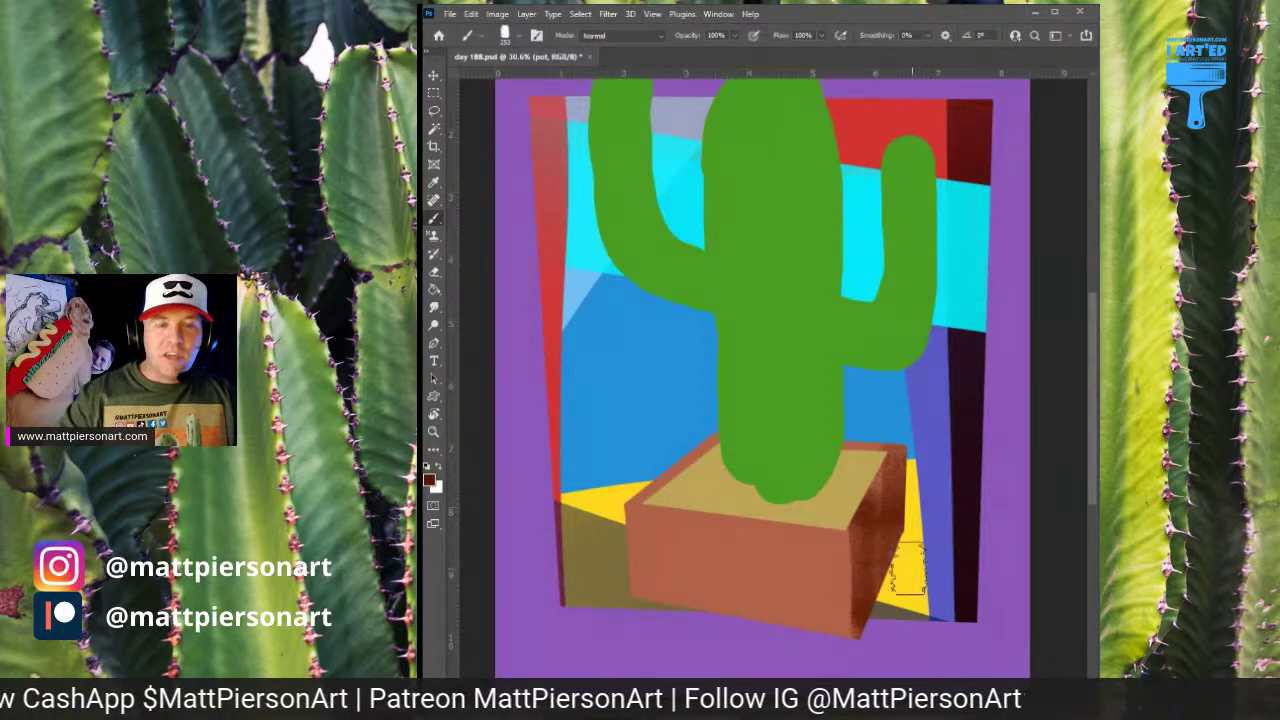
drag(874, 528, 866, 606)
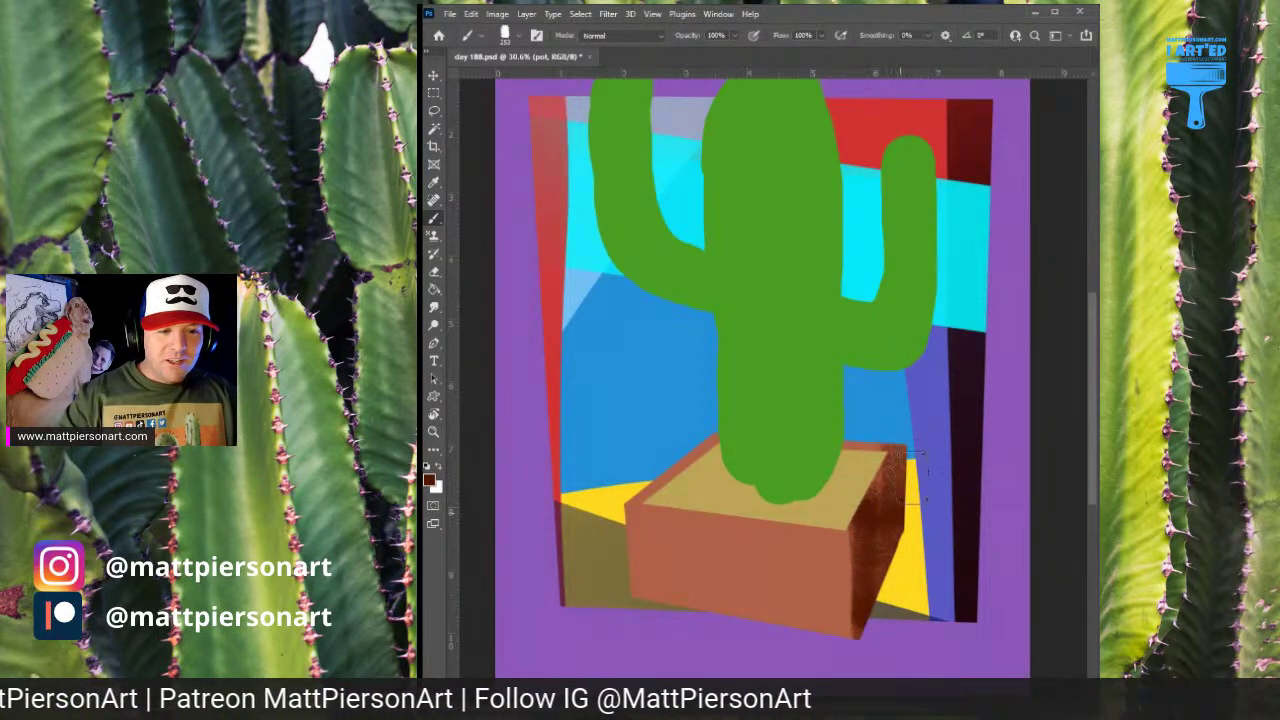
drag(873, 545, 901, 497)
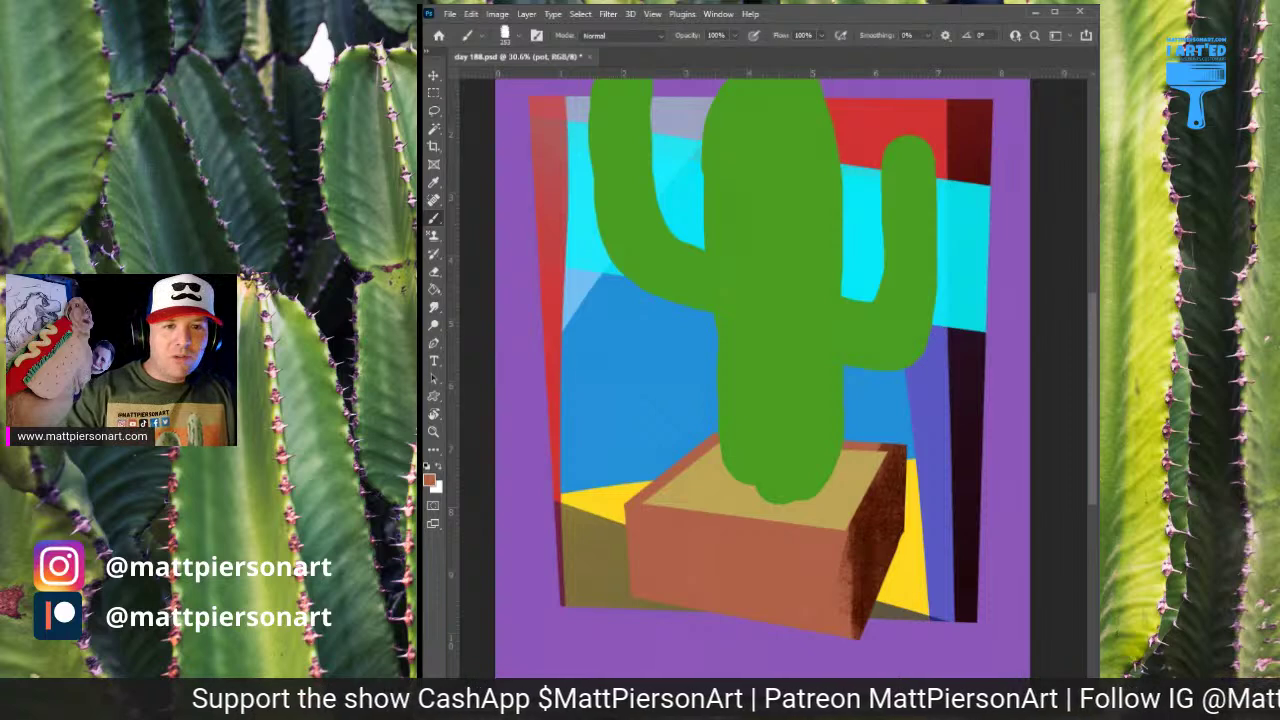
Cover the pot's front face with textured red-brown and lighter orange brush strokes, using a smaller brush for the patches near its middle
mouse_move(630, 490)
mouse_down()
mouse_move(642, 650)
mouse_move(668, 663)
mouse_move(692, 510)
mouse_move(715, 628)
mouse_move(752, 662)
mouse_move(775, 658)
mouse_move(787, 525)
mouse_move(803, 530)
mouse_move(817, 675)
mouse_move(822, 518)
mouse_move(819, 668)
mouse_up()
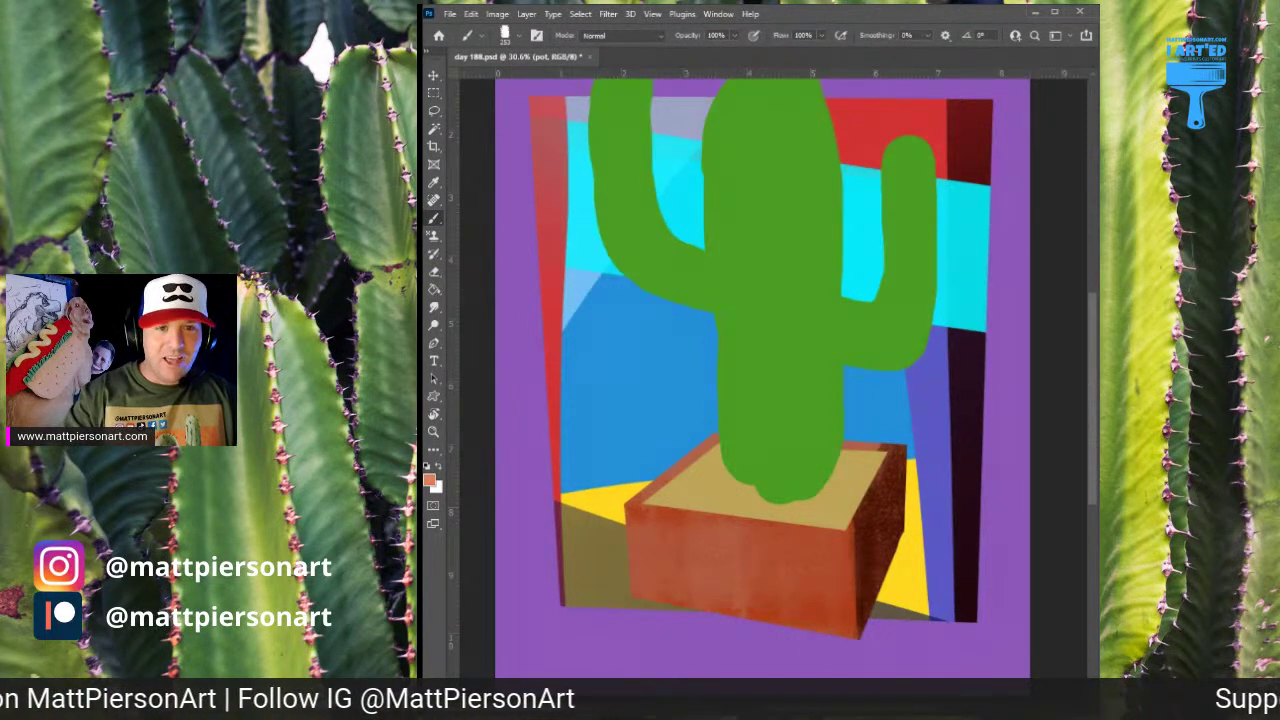
mouse_move(762, 540)
mouse_down()
mouse_move(686, 529)
mouse_move(663, 543)
mouse_move(697, 586)
mouse_move(726, 550)
mouse_move(788, 648)
mouse_move(854, 544)
mouse_move(758, 602)
mouse_up()
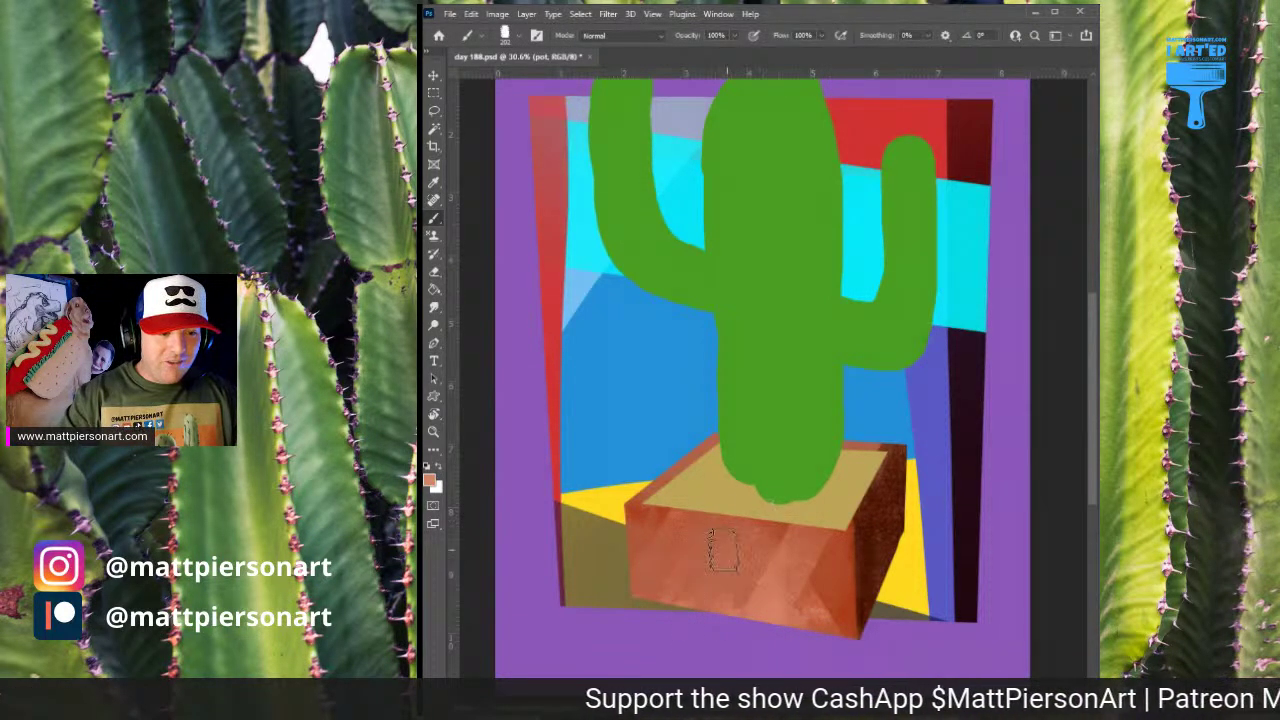
alt+click(730, 548)
key(bracketleft)
key(bracketleft)
mouse_move(731, 550)
mouse_down()
mouse_move(683, 598)
mouse_move(704, 541)
mouse_up()
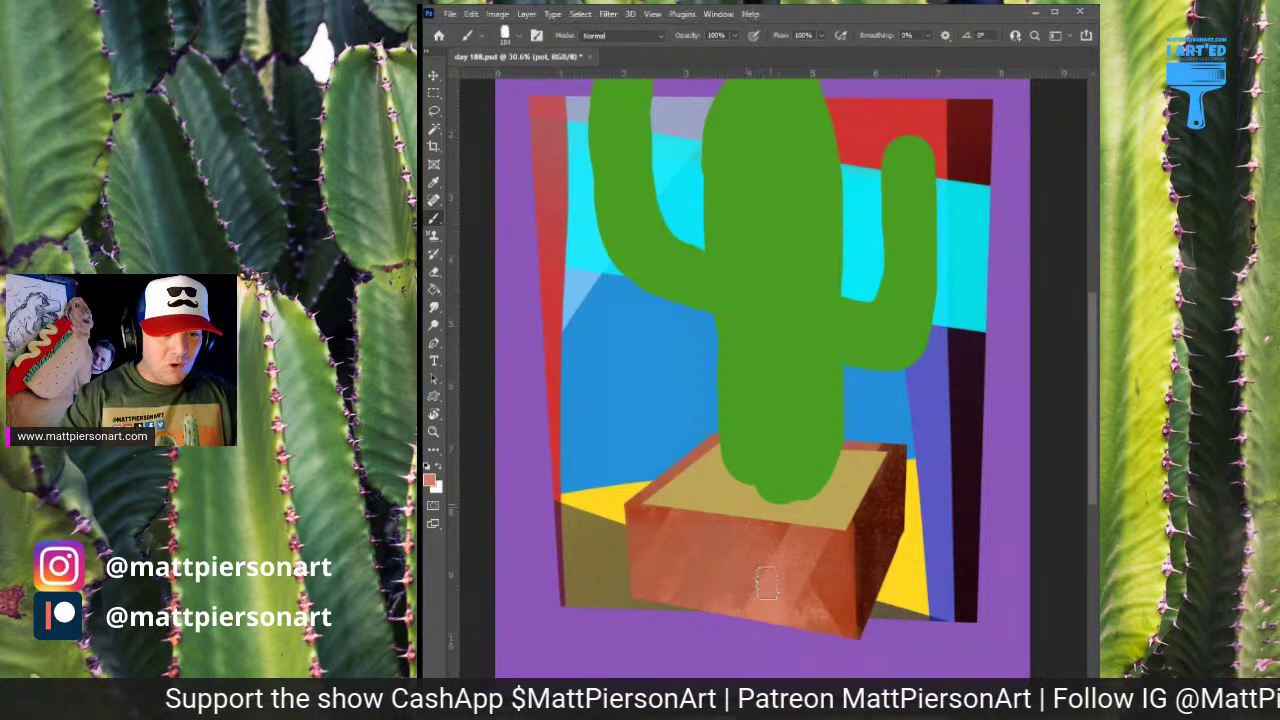
Layer crossing diagonal strokes in light and dark terracotta, sampled from the pot, over its front face
drag(645, 515, 731, 651)
drag(685, 501, 769, 617)
drag(762, 532, 796, 606)
alt+click(821, 576)
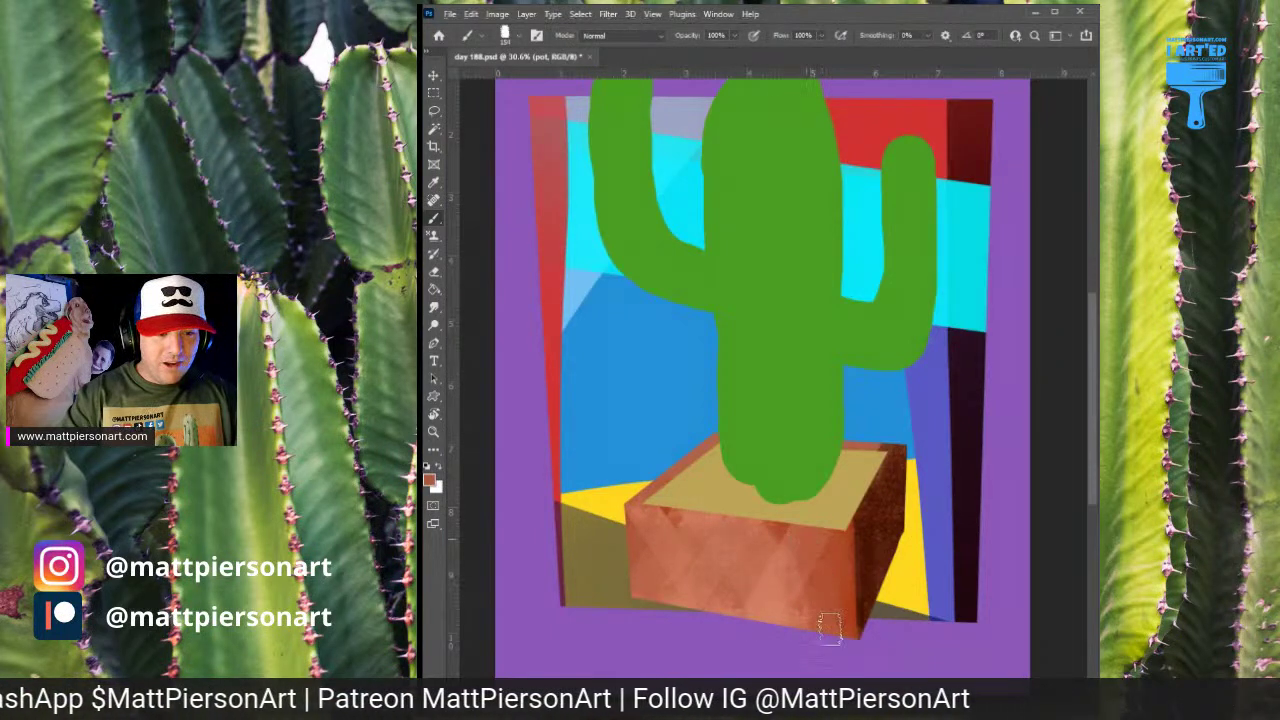
drag(776, 542, 792, 596)
click(896, 336)
mouse_move(750, 508)
mouse_down()
mouse_move(724, 557)
mouse_move(682, 573)
mouse_move(685, 590)
mouse_move(638, 520)
mouse_move(746, 595)
mouse_move(773, 557)
mouse_move(809, 573)
mouse_move(794, 595)
mouse_move(737, 542)
mouse_move(822, 566)
mouse_move(737, 592)
mouse_up()
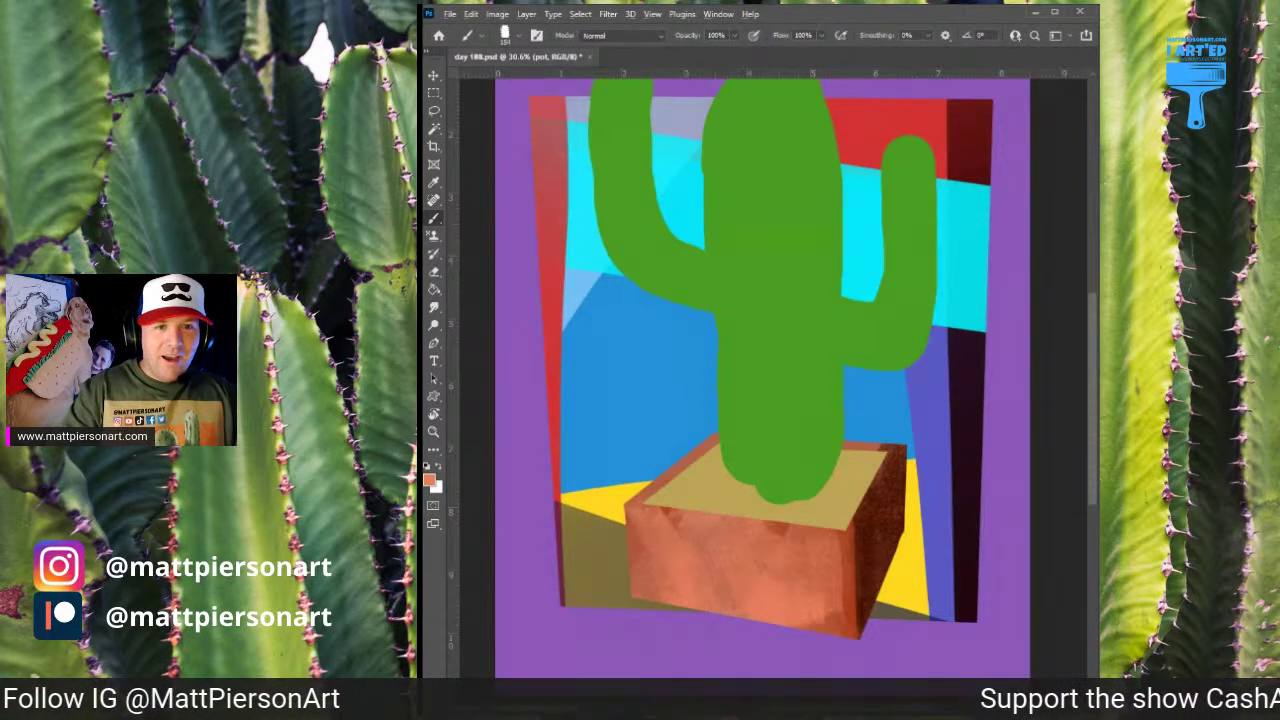
Blend orange-red and salmon strokes into the pot's front face to build up mottled clay shading
mouse_move(766, 535)
mouse_down()
mouse_move(729, 563)
mouse_move(635, 563)
mouse_move(647, 545)
mouse_move(709, 600)
mouse_move(725, 557)
mouse_move(785, 609)
mouse_move(818, 615)
mouse_up()
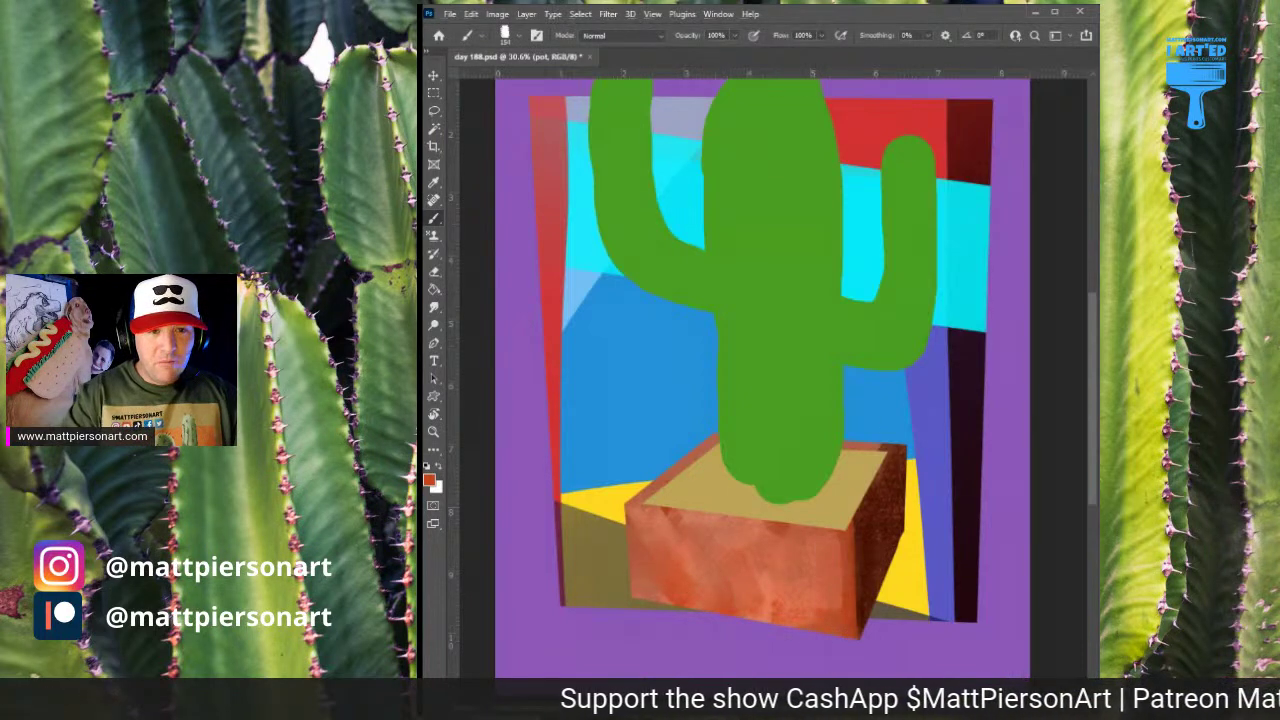
mouse_move(723, 550)
mouse_down()
mouse_move(736, 581)
mouse_move(770, 565)
mouse_move(665, 570)
mouse_move(807, 559)
mouse_move(832, 594)
mouse_move(889, 529)
mouse_move(865, 576)
mouse_move(872, 523)
mouse_up()
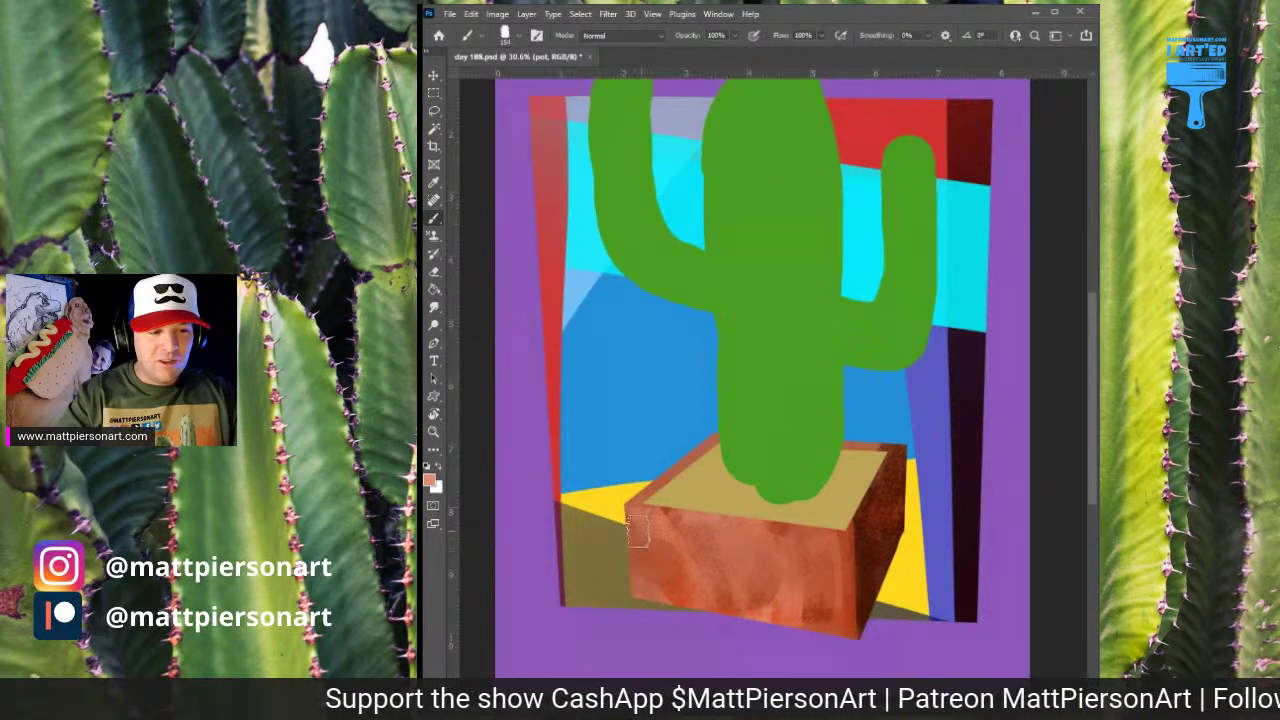
mouse_move(706, 562)
mouse_down()
mouse_move(727, 586)
mouse_move(734, 571)
mouse_move(786, 631)
mouse_move(774, 567)
mouse_move(812, 576)
mouse_up()
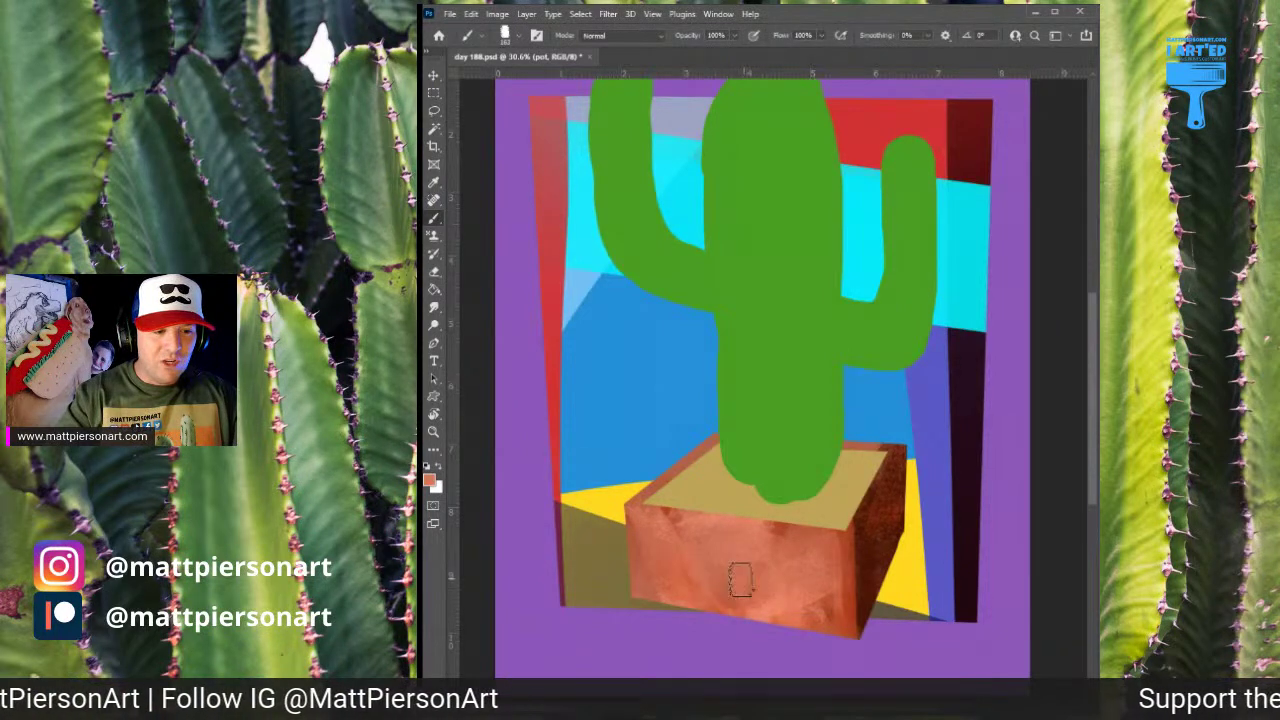
alt+click(777, 547)
drag(782, 538, 786, 569)
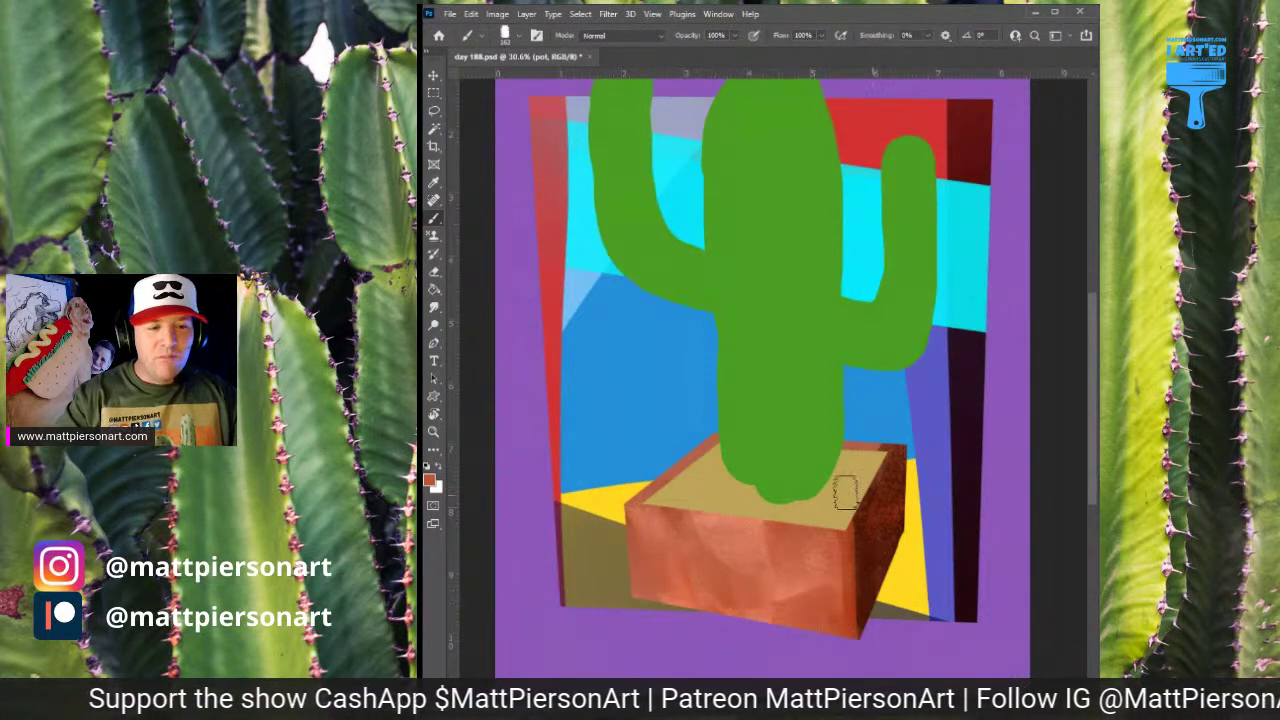
On a new layer, paint the pot's back and side rims dark brown, and erase the excess around the front corner
key(ctrl+shift+alt+n)
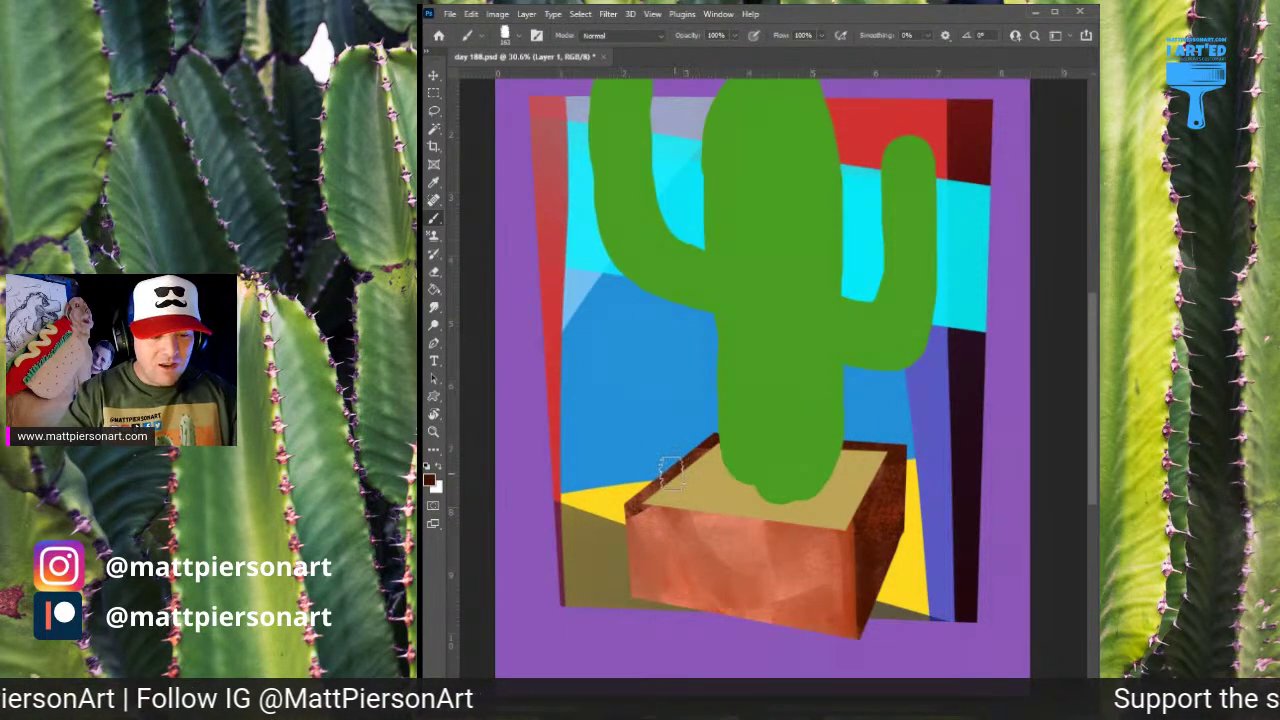
key(e)
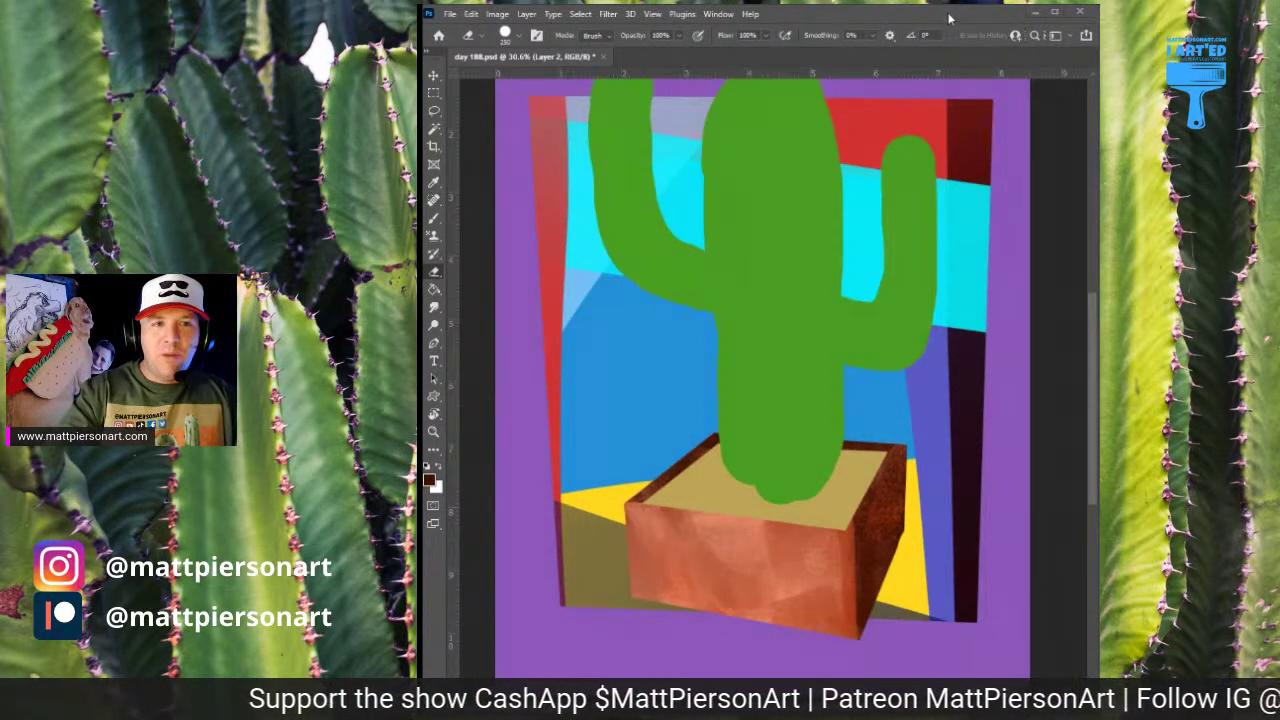
scroll(770, 360, up, 3)
scroll(770, 360, right, 2)
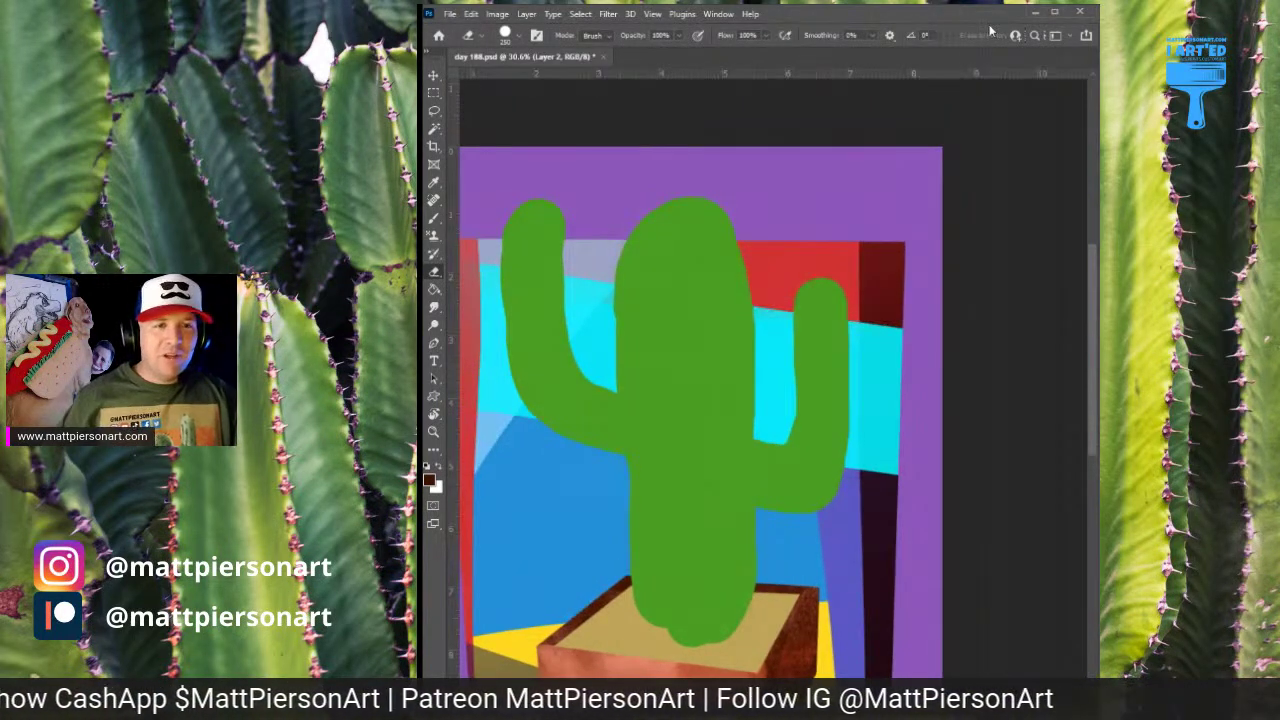
mouse_move(829, 523)
mouse_down()
mouse_move(951, 428)
mouse_move(889, 440)
mouse_up()
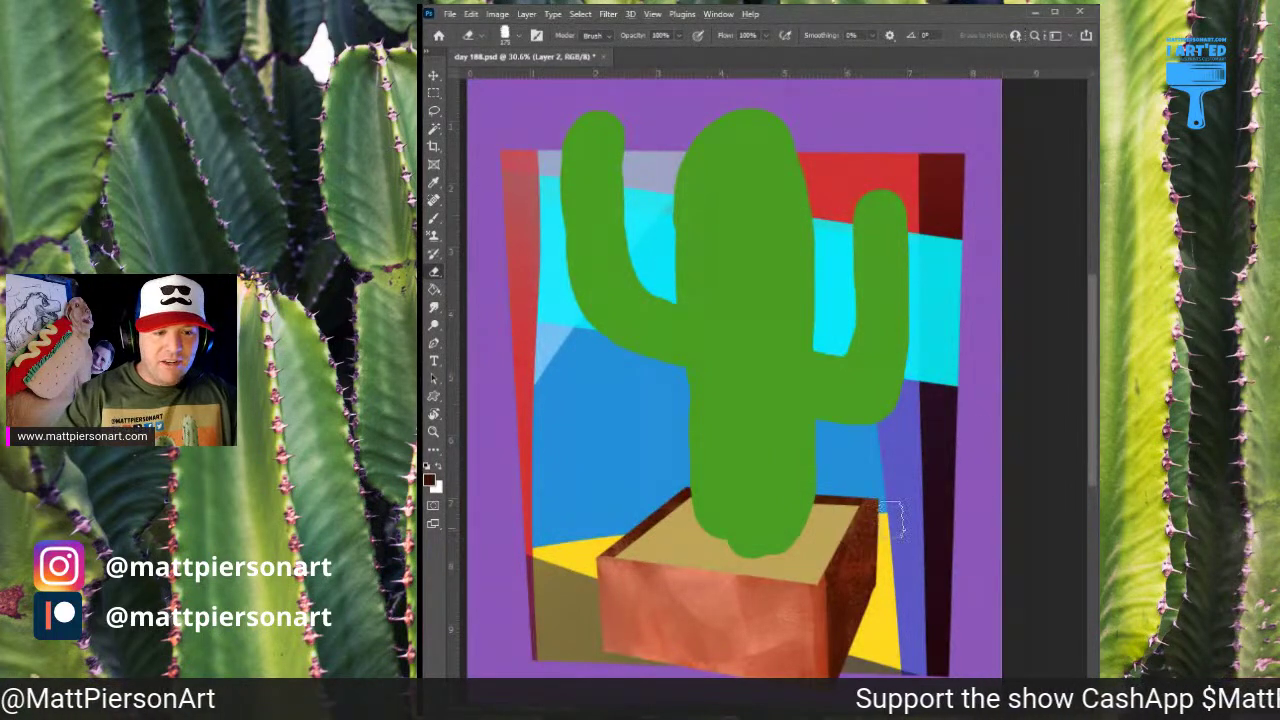
Paint light salmon-pink highlights along the pot's top rim with a much smaller brush, leaving the dark inner edge showing
key(b)
alt+click(707, 566)
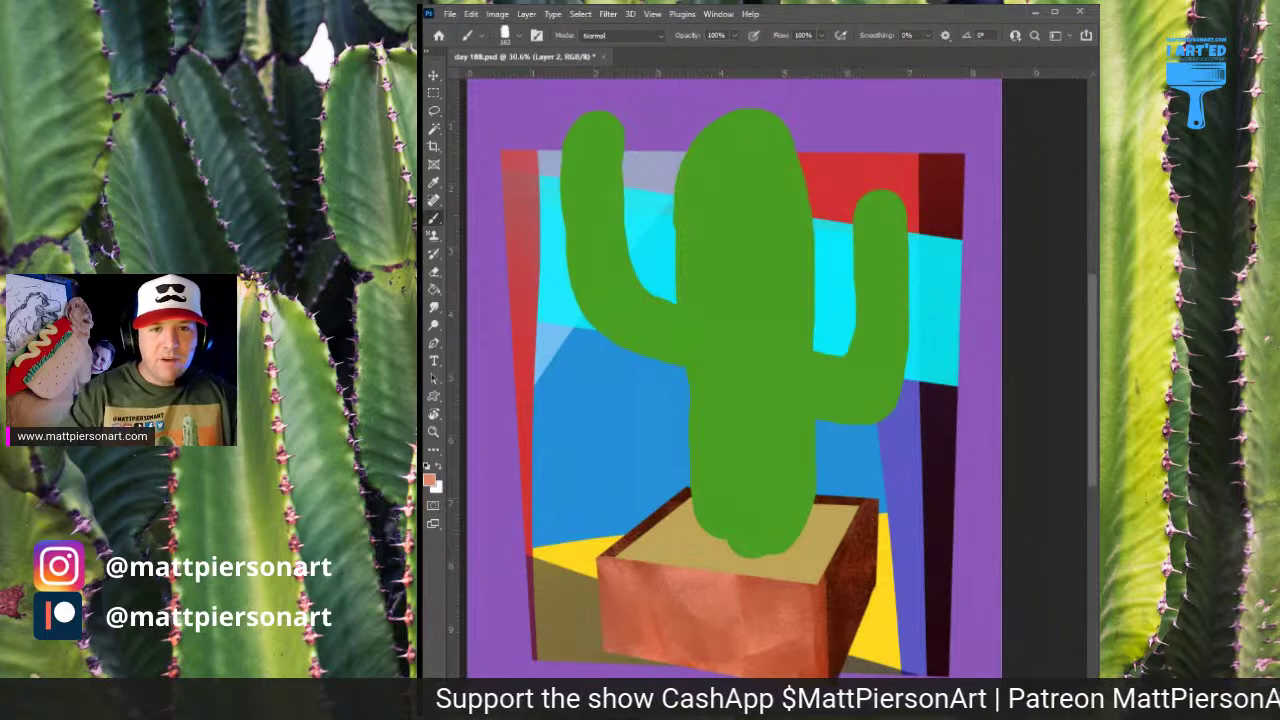
key(bracketleft)
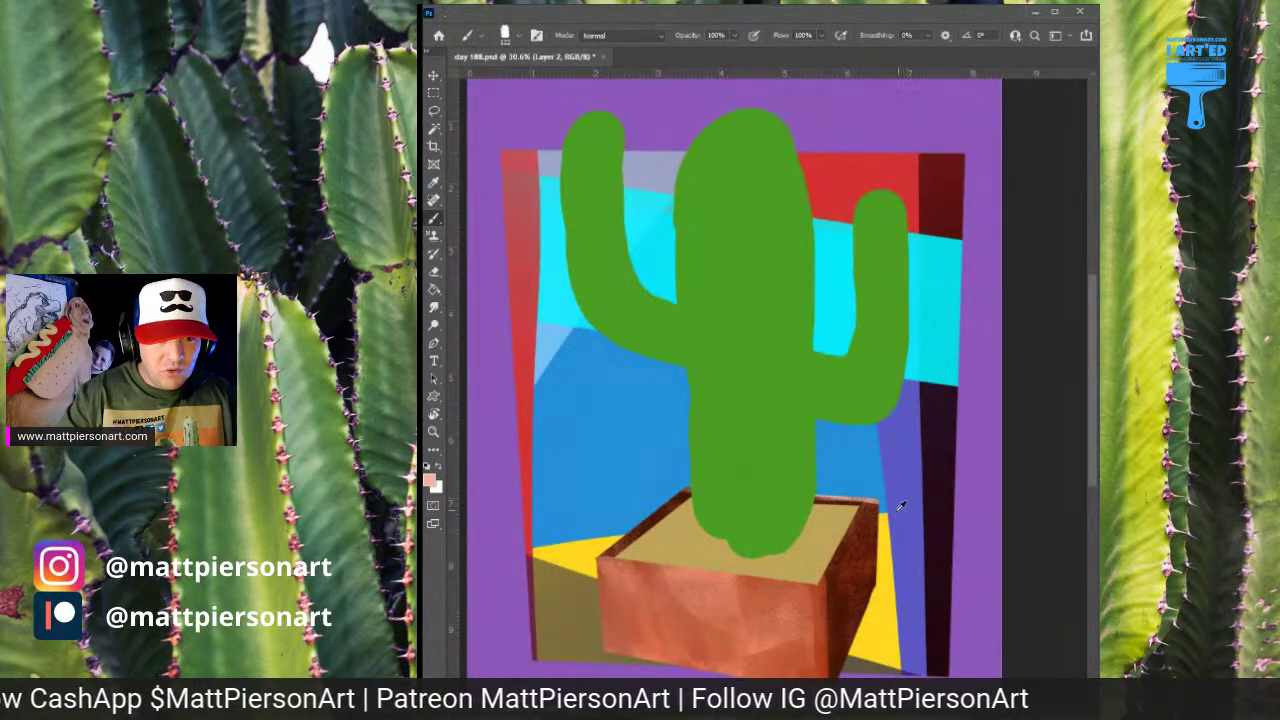
key(bracketleft)
key(bracketleft)
key(bracketleft)
key(bracketleft)
drag(818, 598, 876, 482)
drag(824, 588, 871, 500)
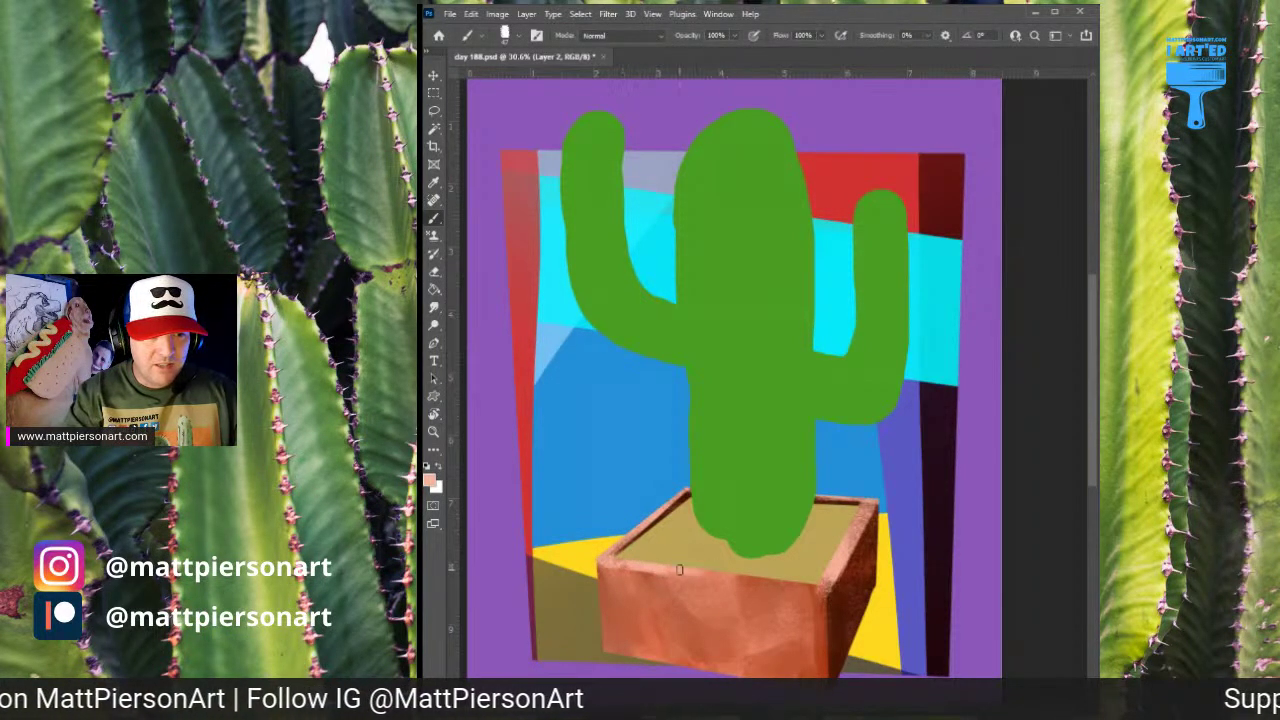
drag(689, 575, 818, 590)
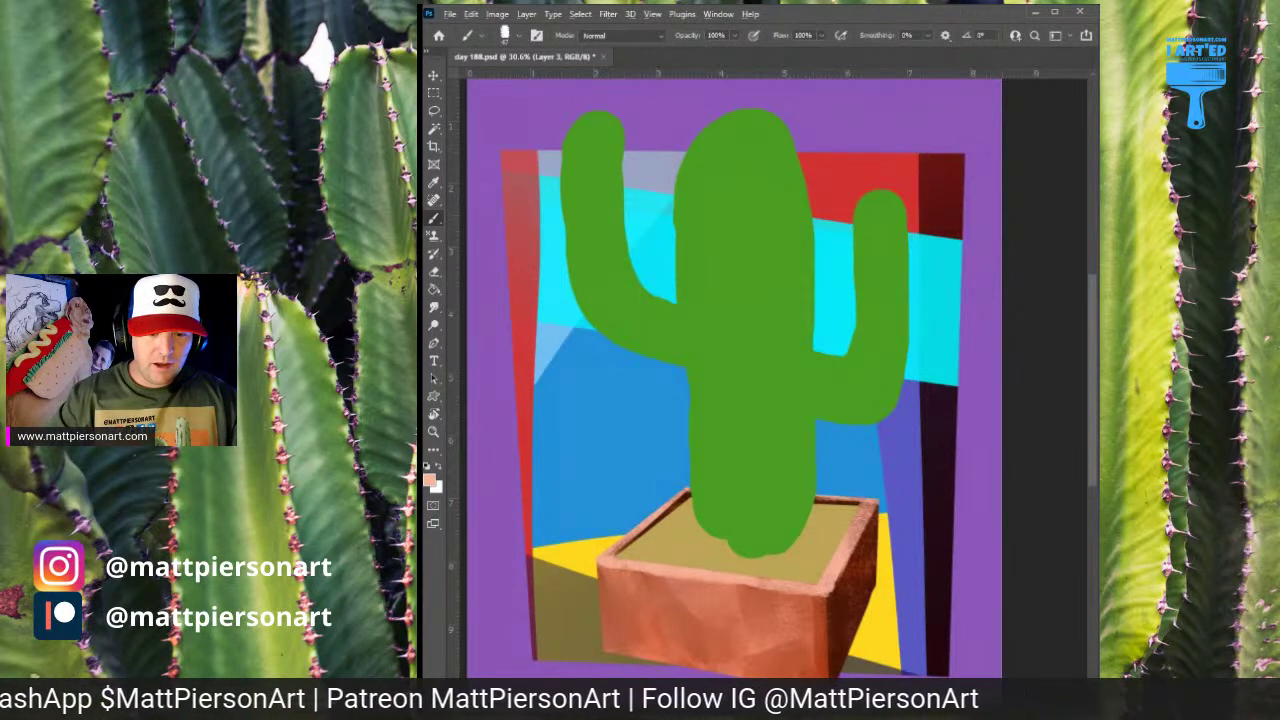
On a new layer, paint a thin deep-blue reflection along the outer edge of the pot's shaded side
alt+click(910, 519)
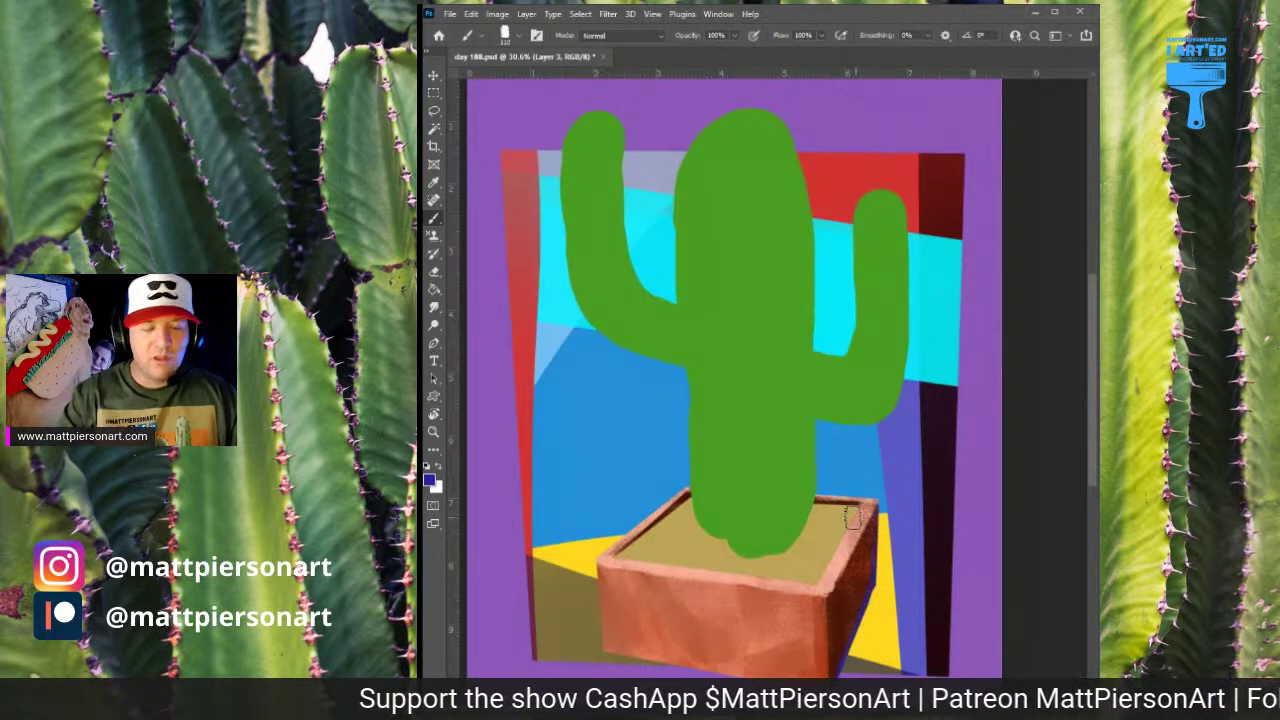
key(e)
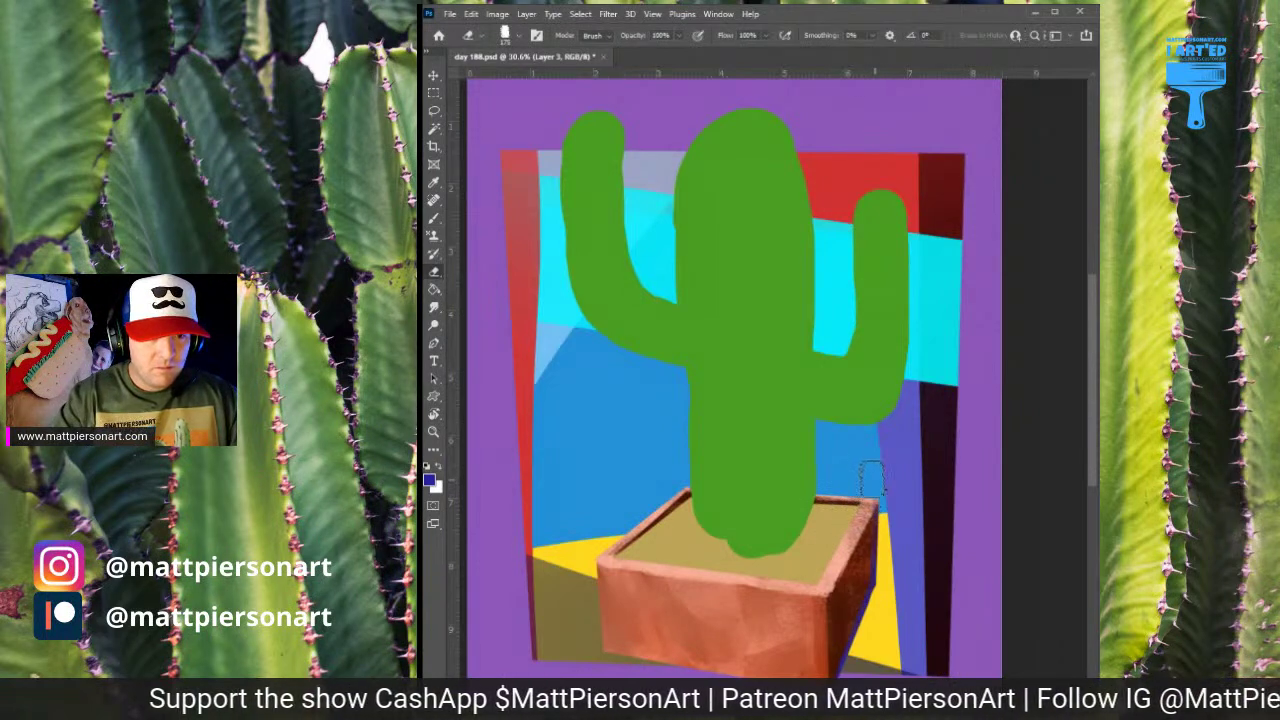
key(b)
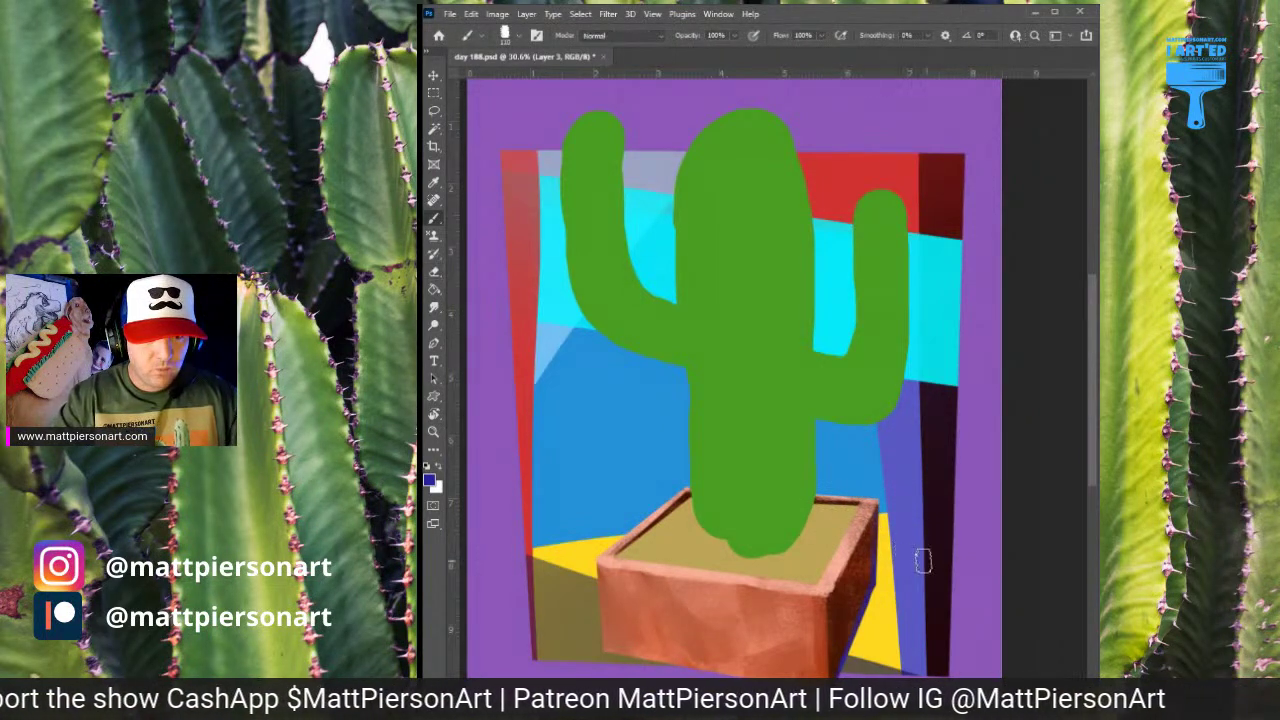
Paint a thin bright red reflection down the left edge and along the bottom edge of the pot's front face
alt+click(582, 620)
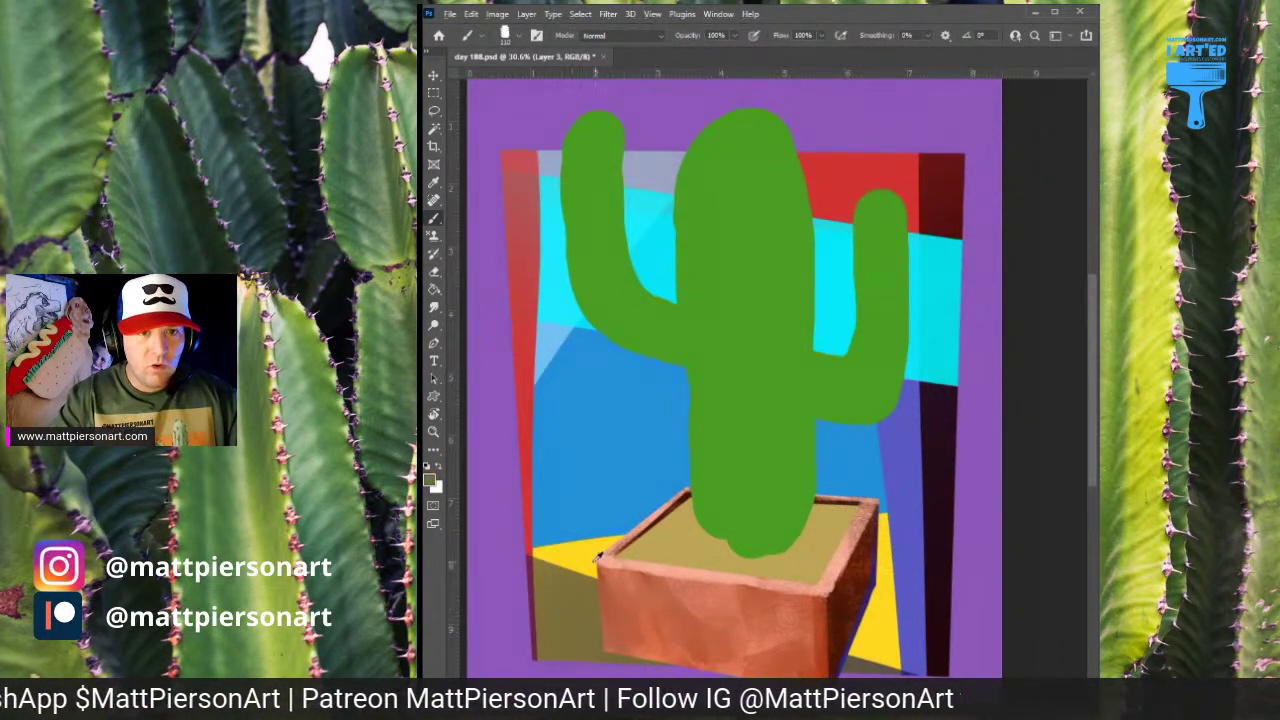
alt+click(521, 470)
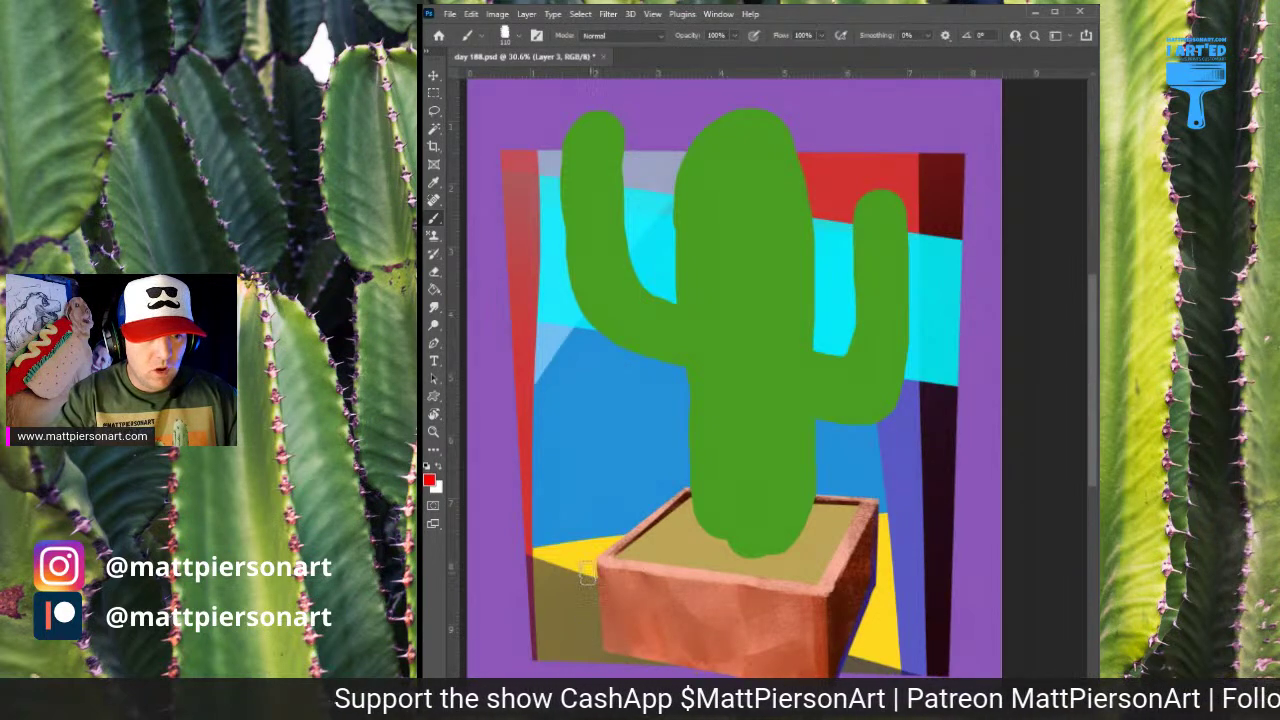
mouse_move(591, 568)
mouse_down()
mouse_move(597, 641)
mouse_move(785, 681)
mouse_up()
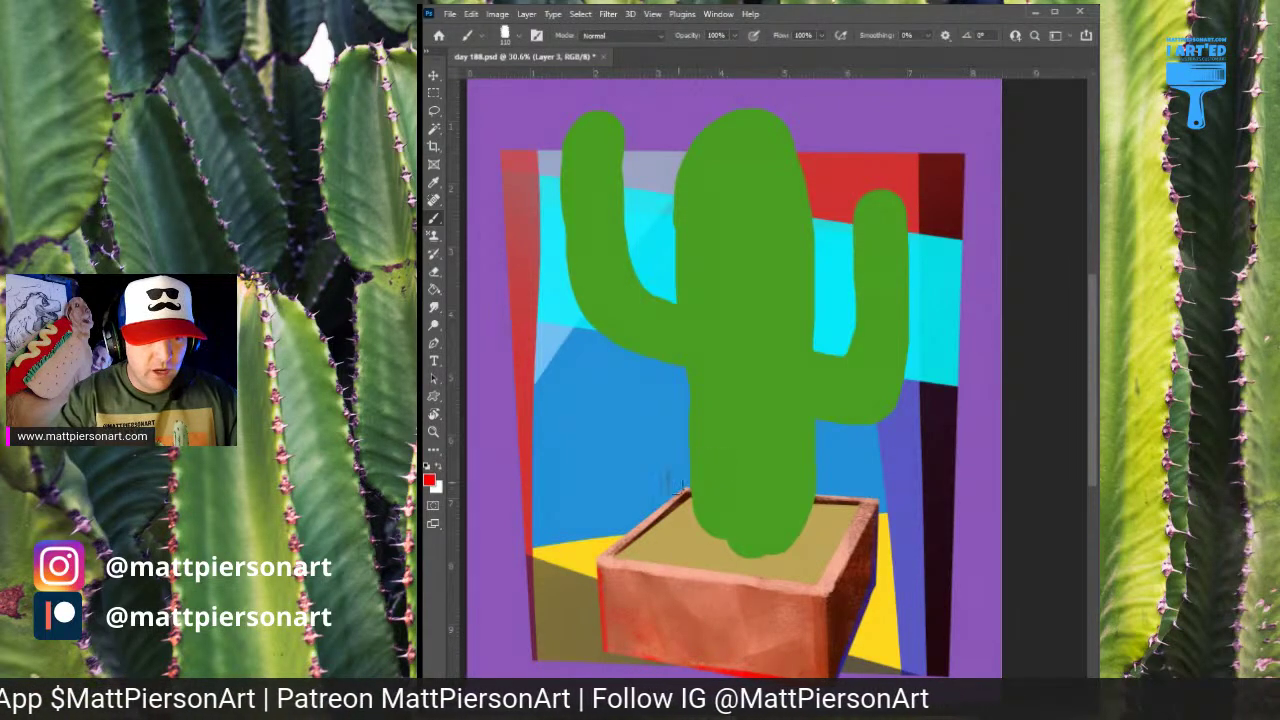
Speckle golden-yellow texture over the pot's front and shaded side, and tint the outer back-left rim pale blue
alt+click(588, 552)
drag(754, 634, 670, 618)
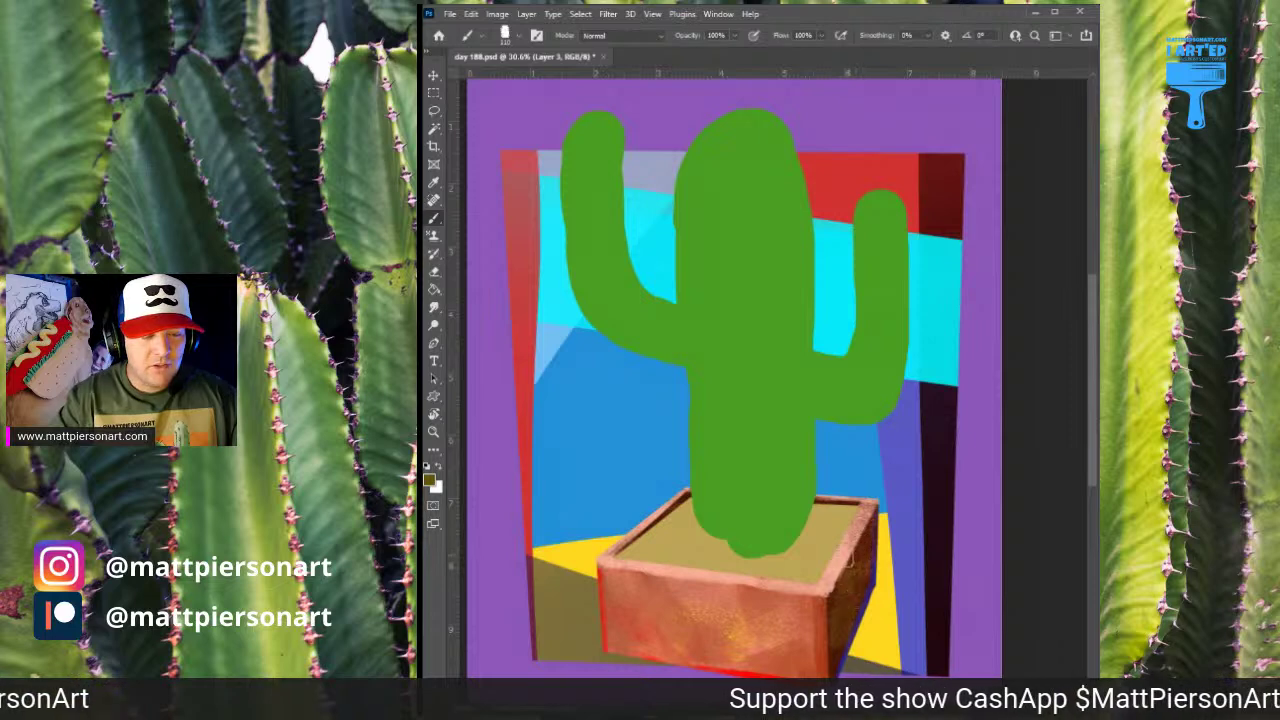
alt+click(638, 405)
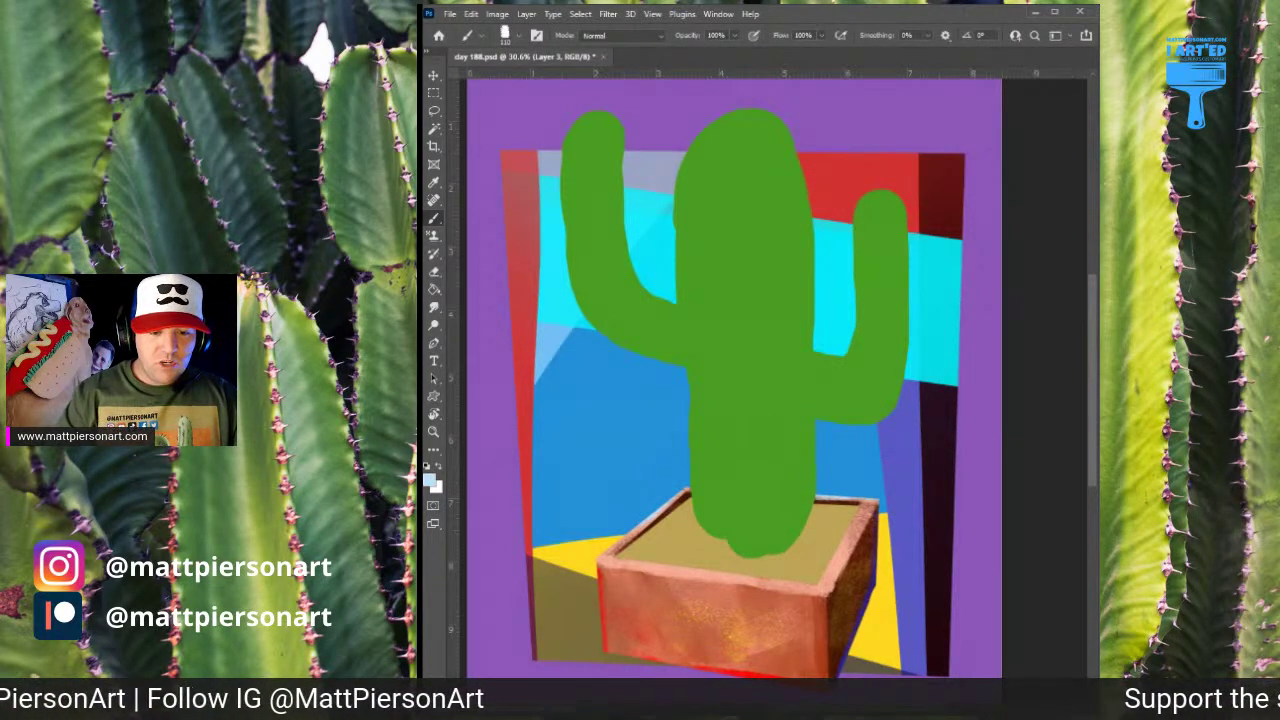
Merge the pot layer and its separate shading layers into one layer named pots
key(ctrl+e)
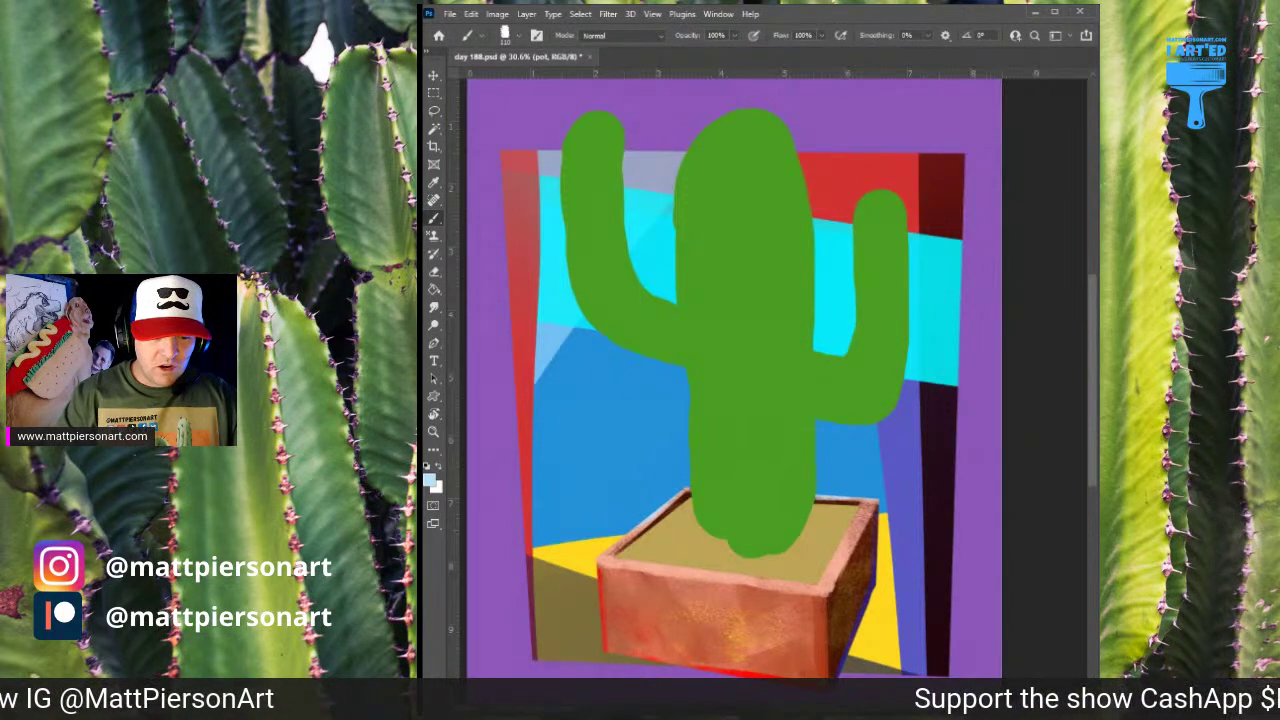
key(alt+shift+bracketleft)
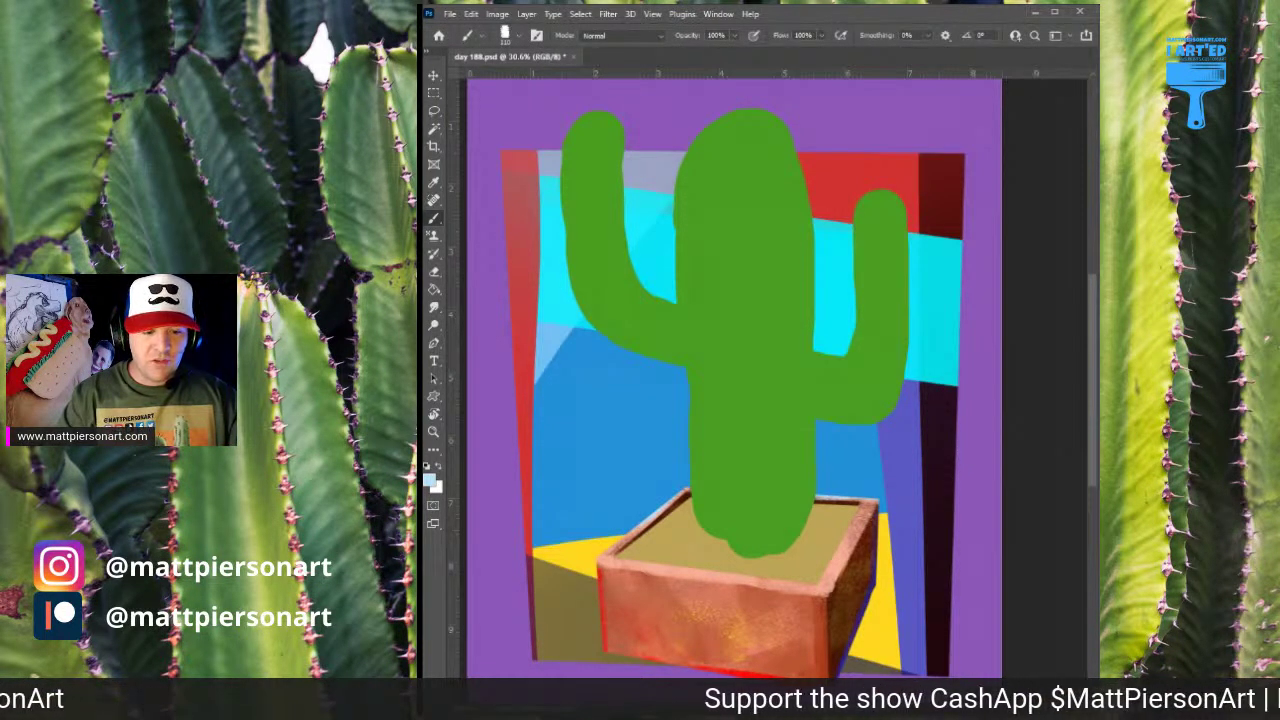
key(ctrl+e)
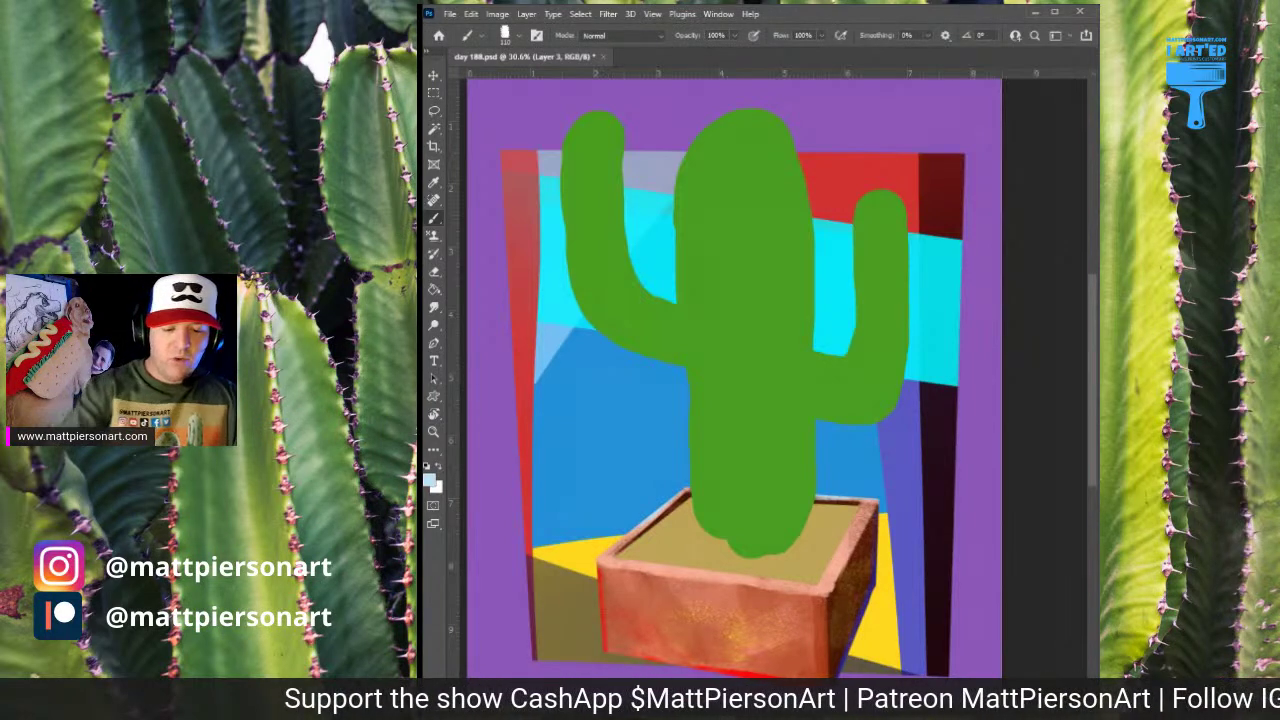
key(ctrl+e)
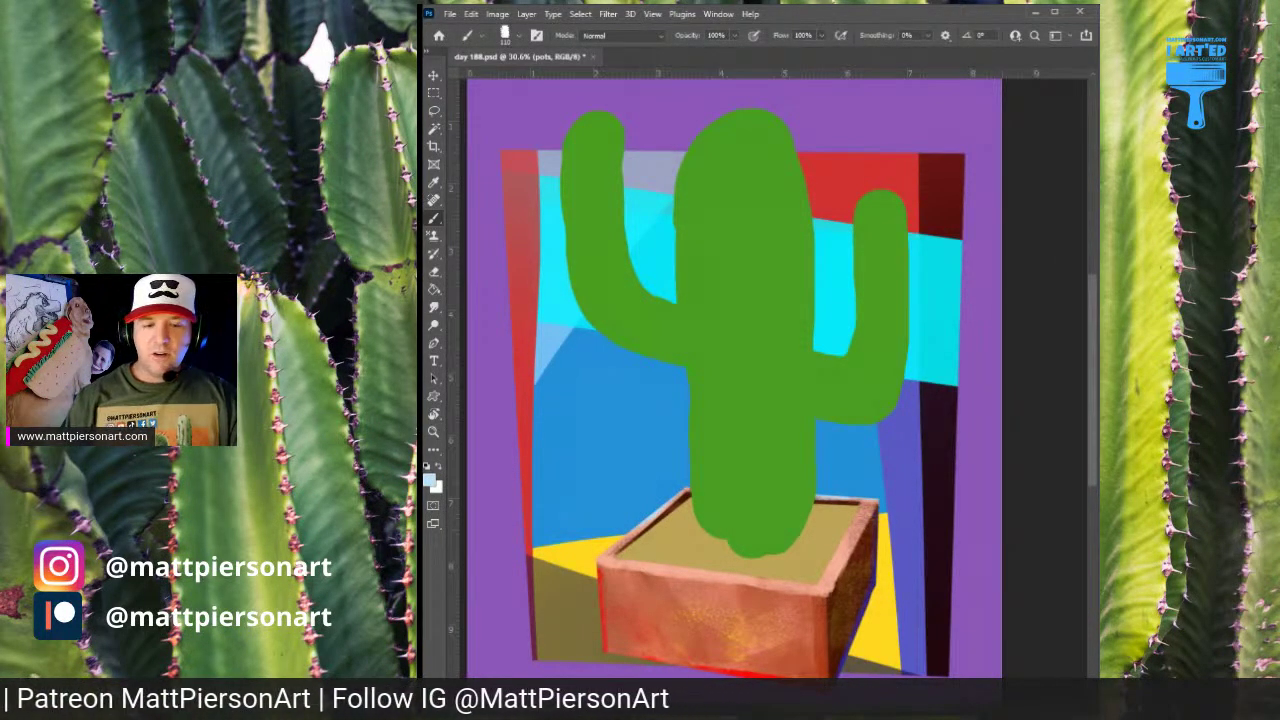
On the sand layer, erase the sand's uneven edges along the pot's inner rim, and undo the last two erasures along the front rim
key(alt+bracketleft)
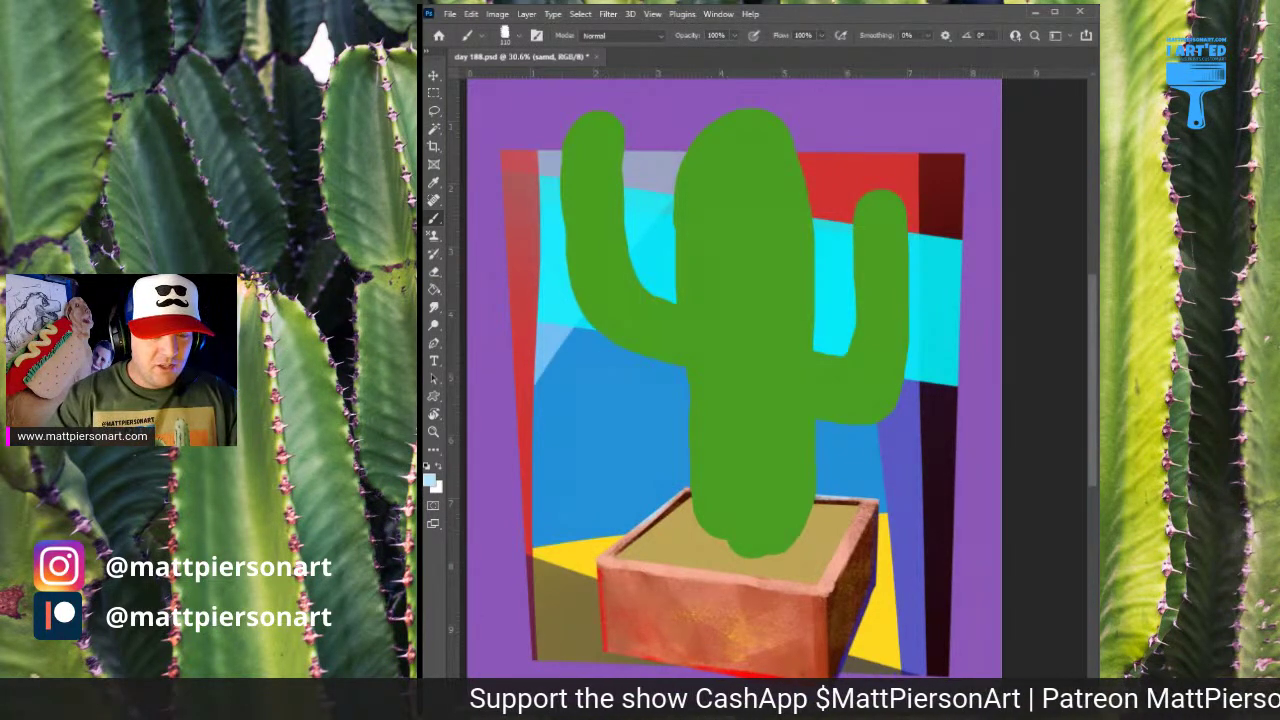
drag(802, 599, 867, 568)
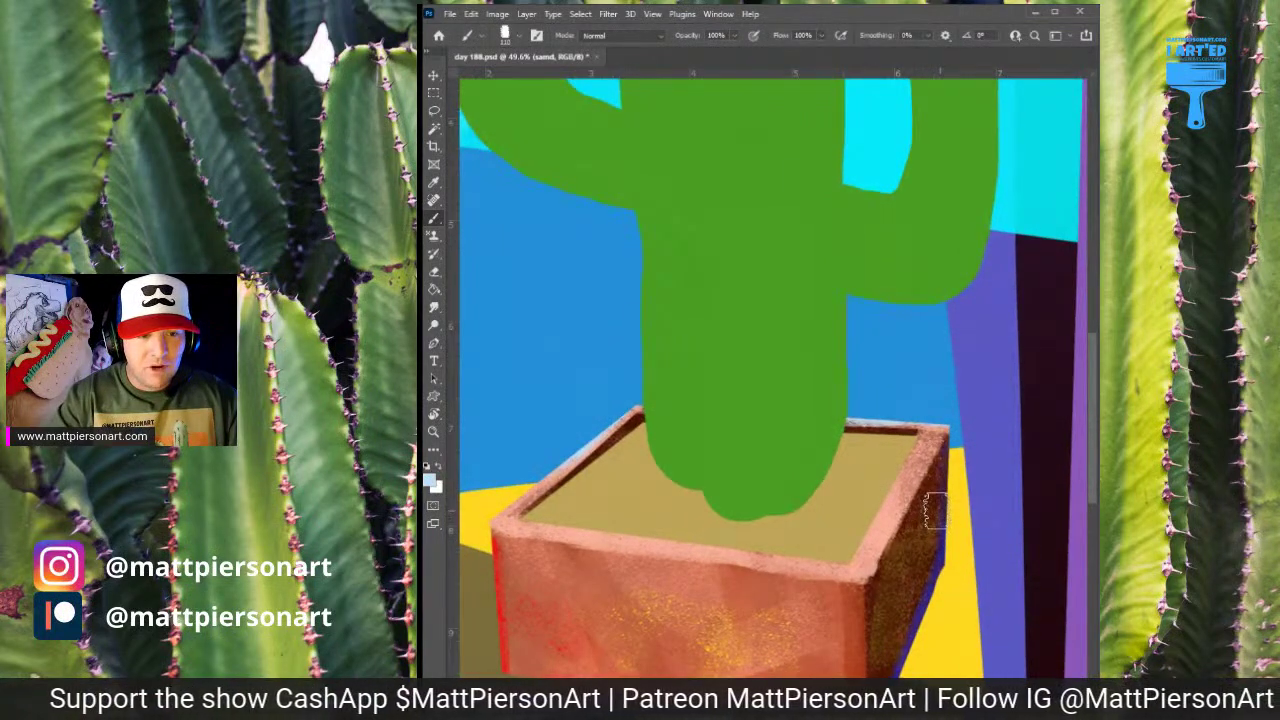
key(e)
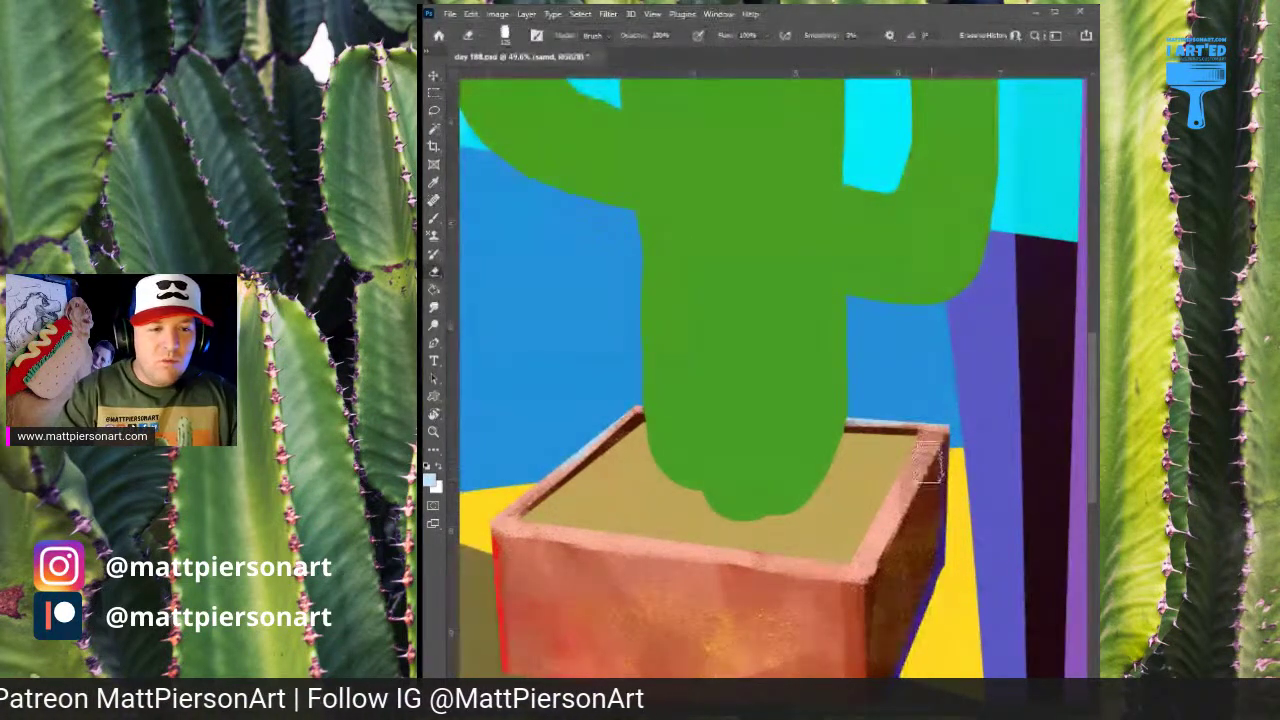
mouse_move(913, 440)
mouse_down()
mouse_move(925, 505)
mouse_move(935, 465)
mouse_move(912, 440)
mouse_up()
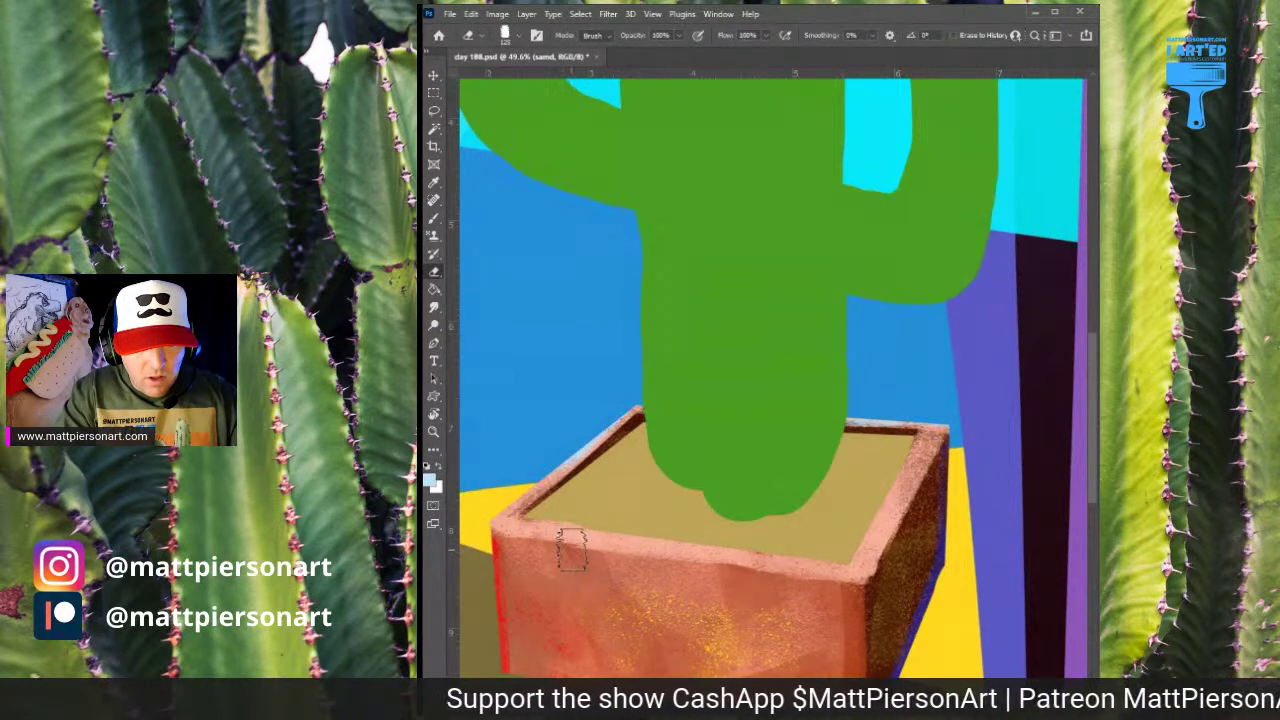
mouse_move(580, 546)
mouse_down()
mouse_move(600, 537)
mouse_move(615, 565)
mouse_move(600, 615)
mouse_move(622, 660)
mouse_move(631, 401)
mouse_move(571, 329)
mouse_move(766, 423)
mouse_move(770, 281)
mouse_move(812, 209)
mouse_up()
key(r)
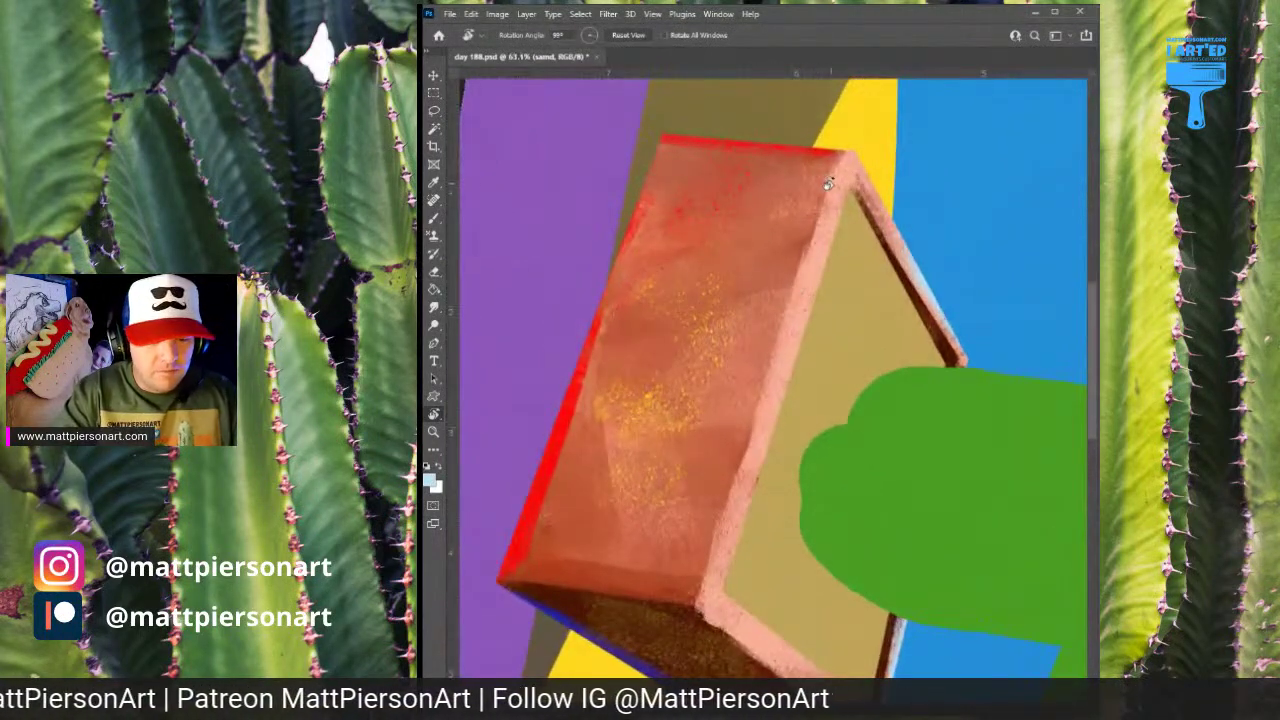
key(e)
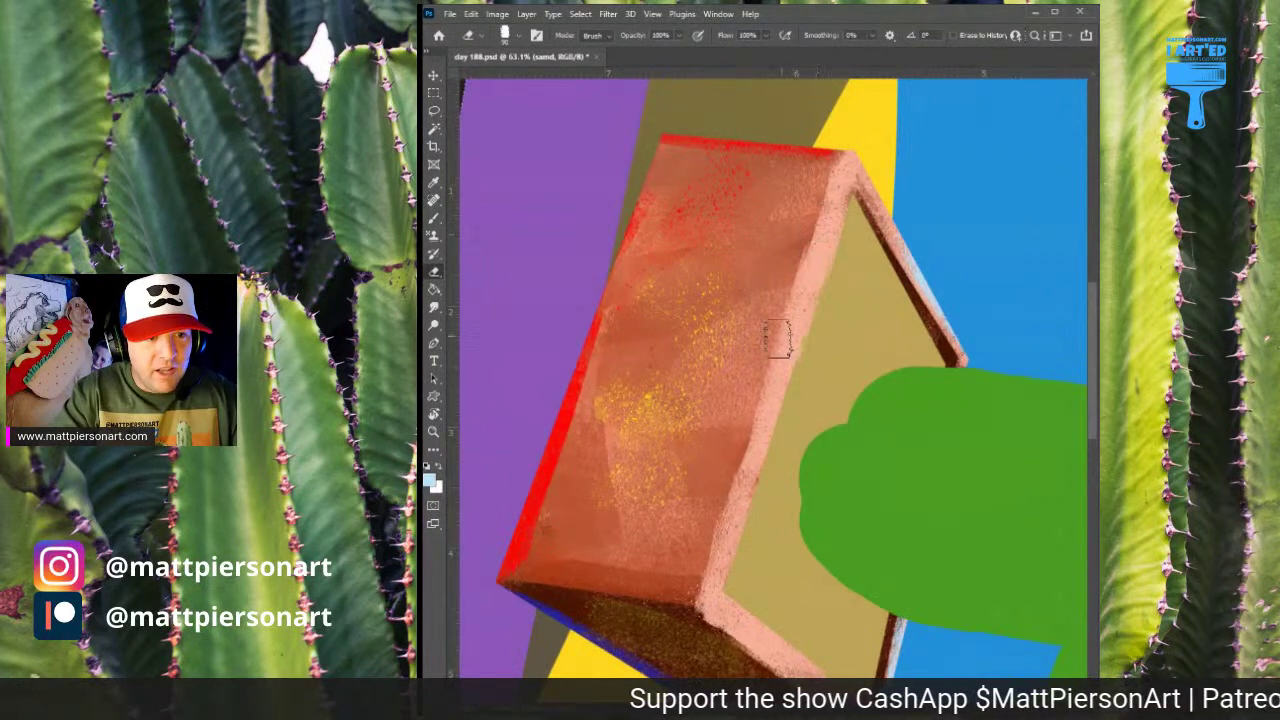
key(ctrl+z)
key(ctrl+z)
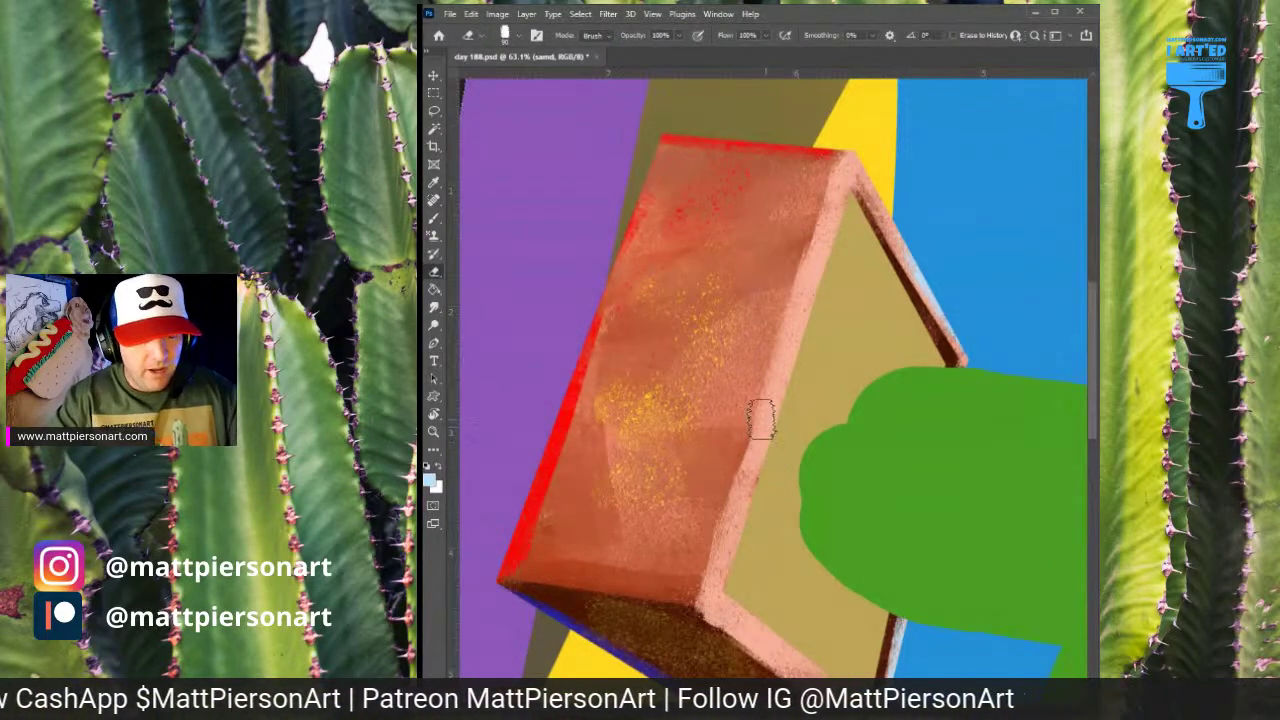
key(Escape)
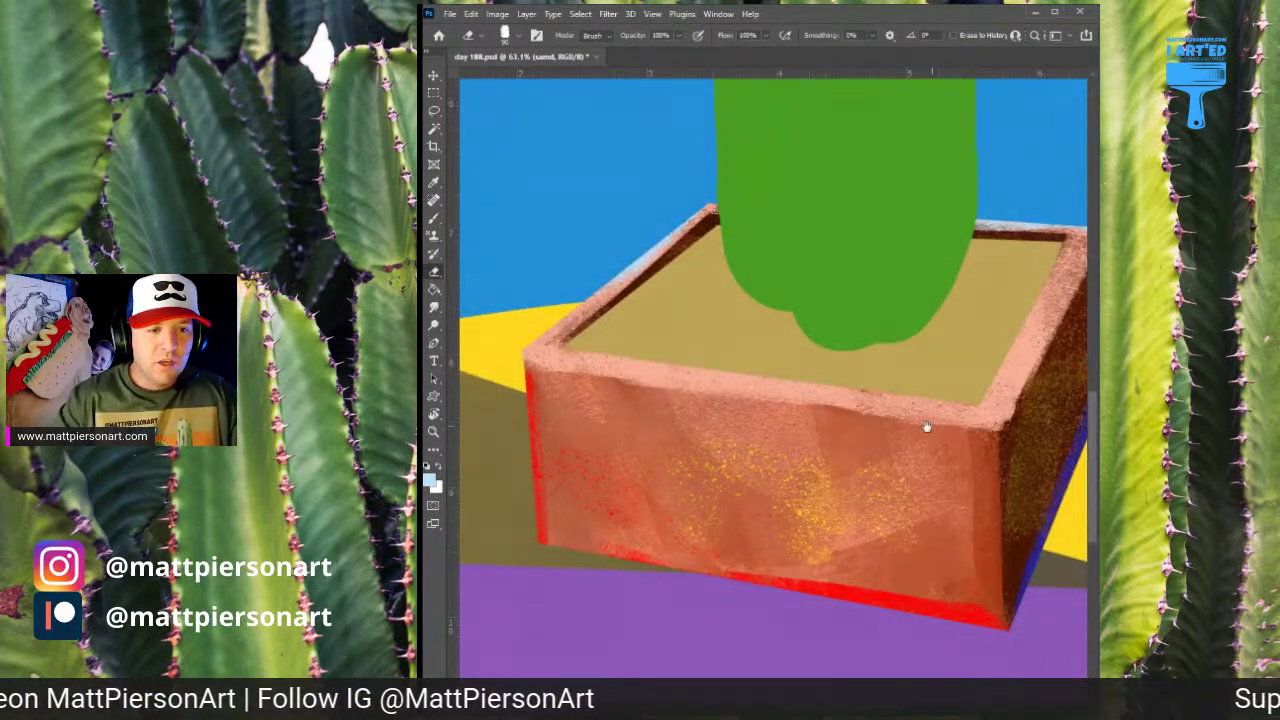
drag(926, 427, 811, 507)
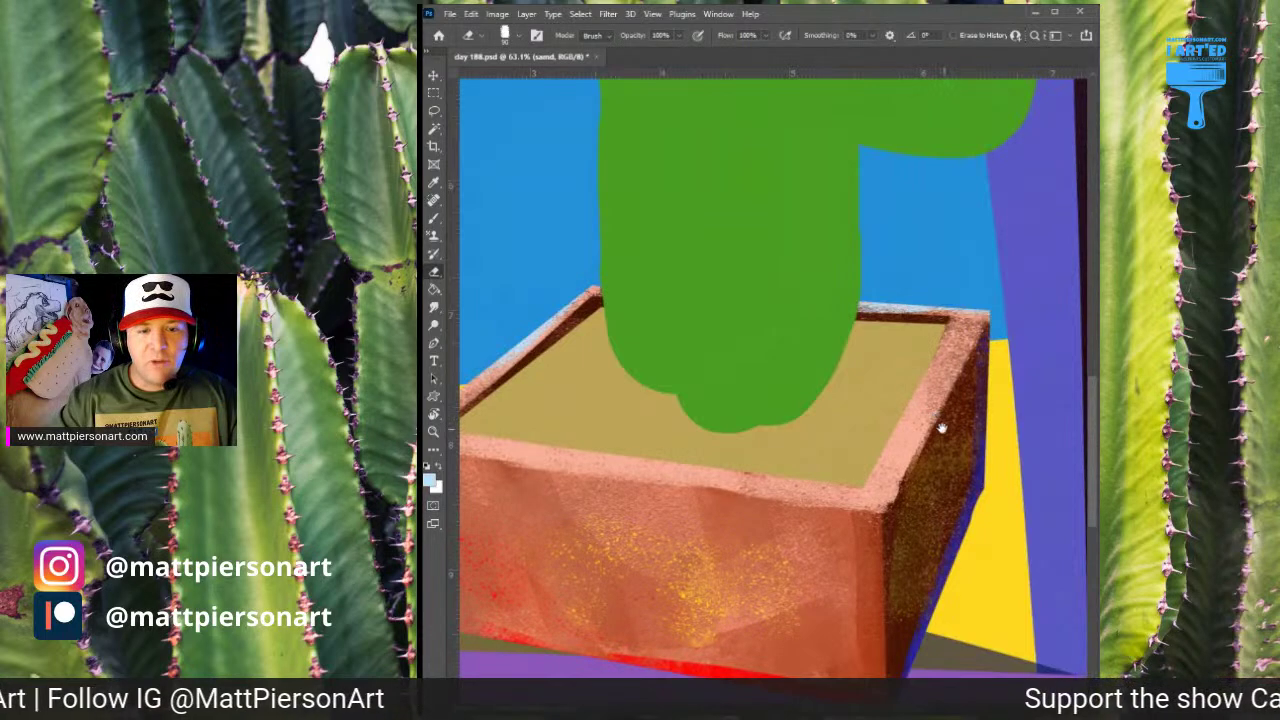
scroll(961, 456, down, 4)
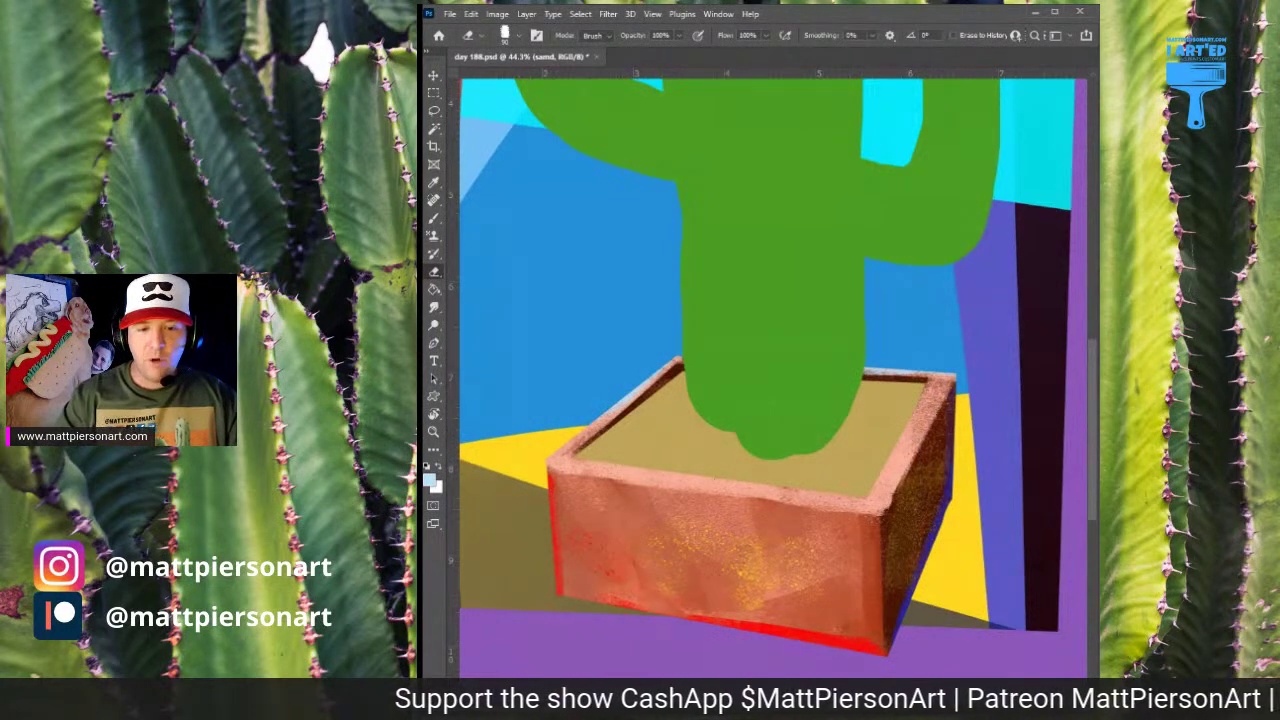
key(alt+[)
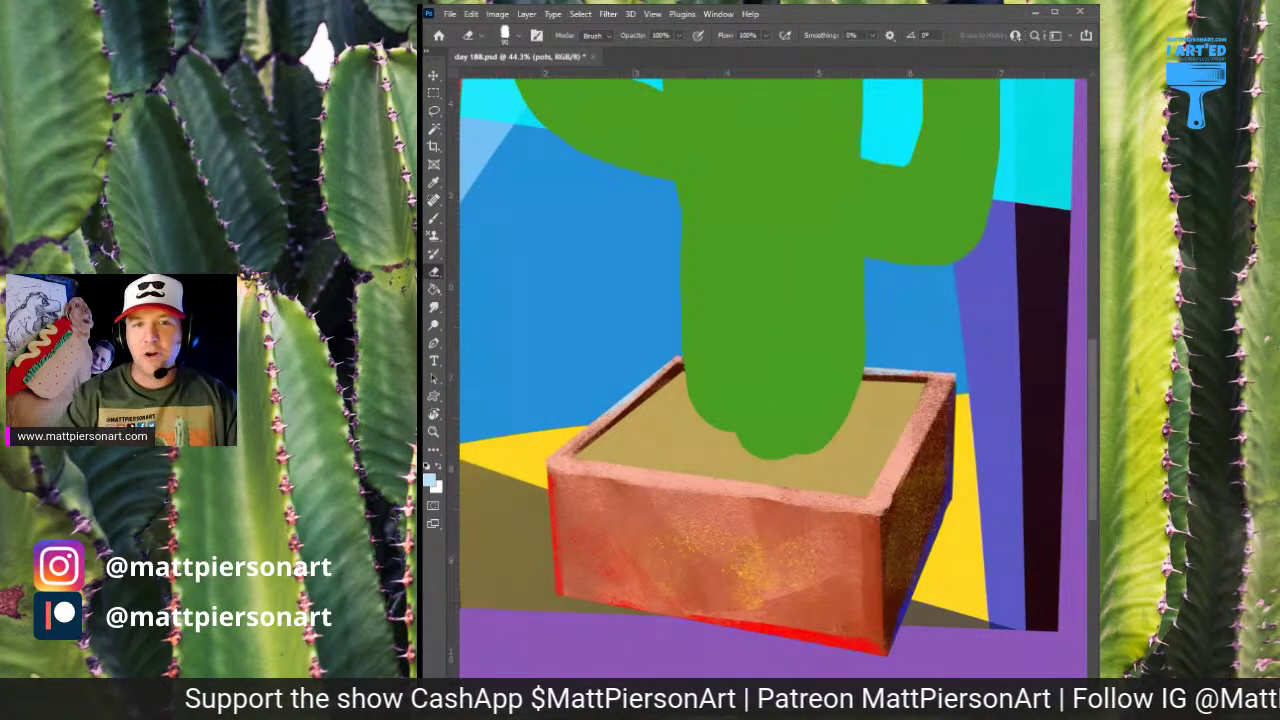
key(alt+])
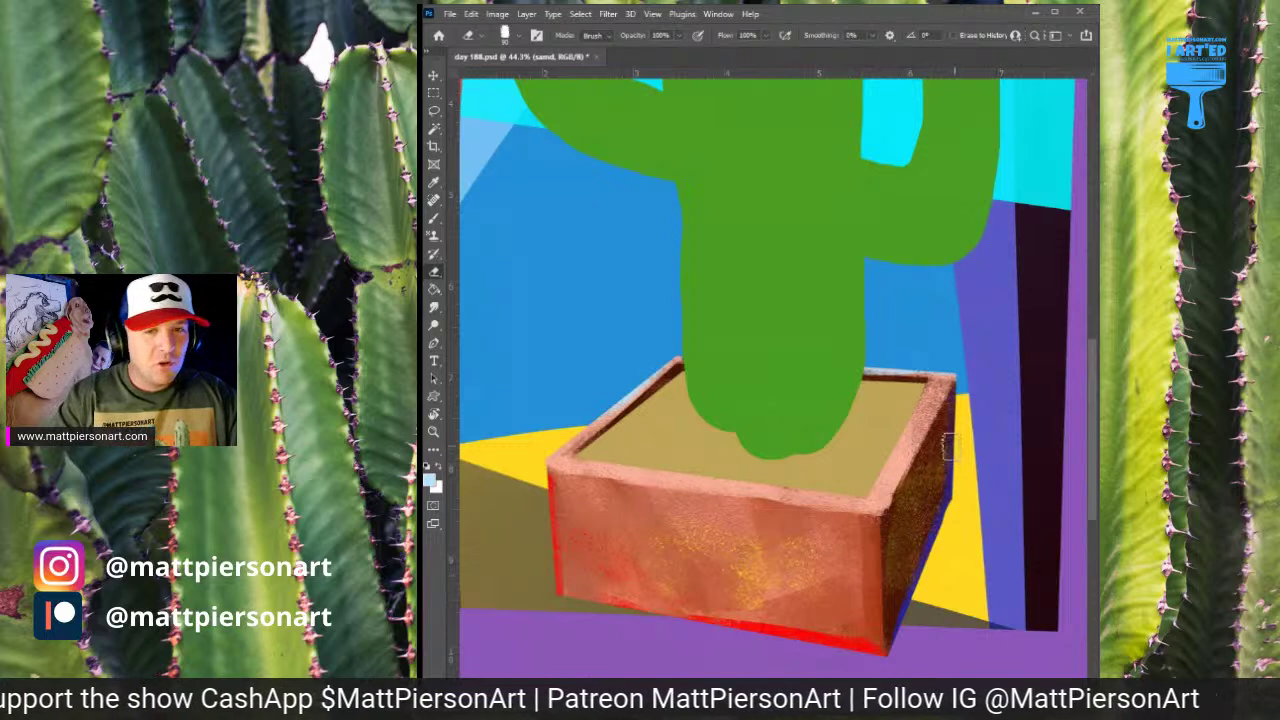
drag(972, 426, 957, 449)
scroll(957, 450, down, 2)
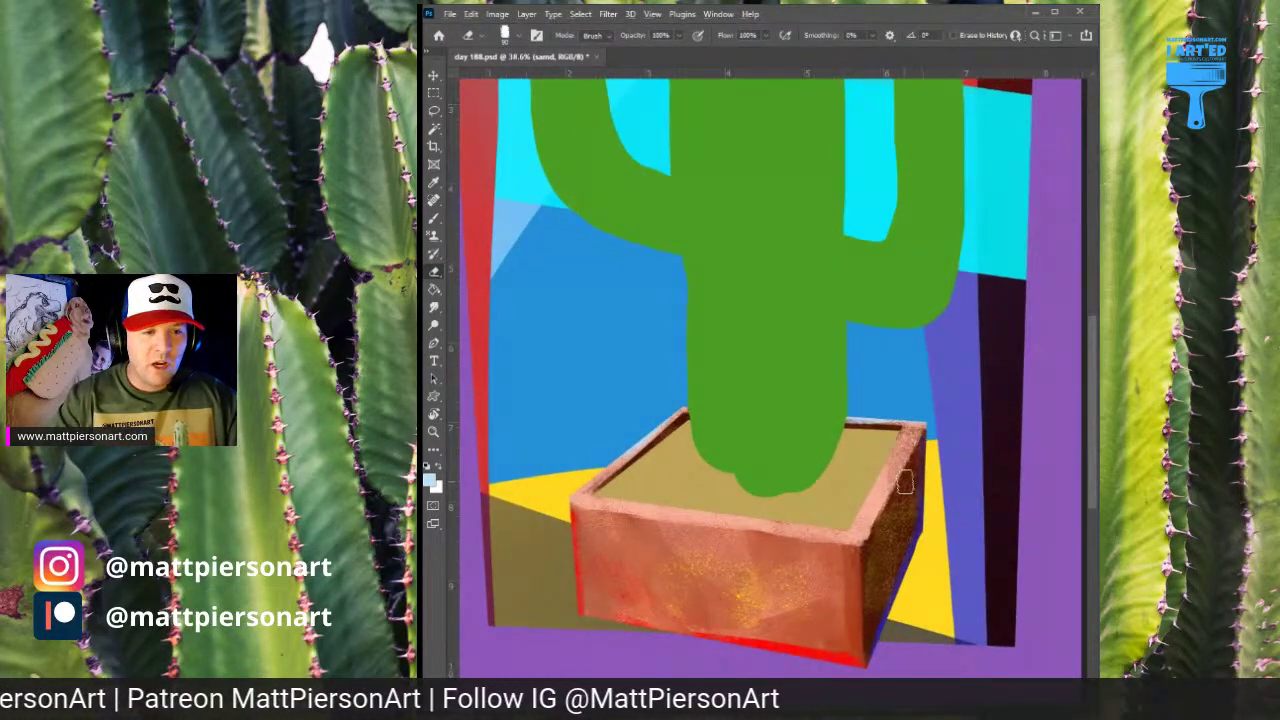
Paint a textured dark brown shadow on the sand around the cactus base and across the sand's back-right area
key(b)
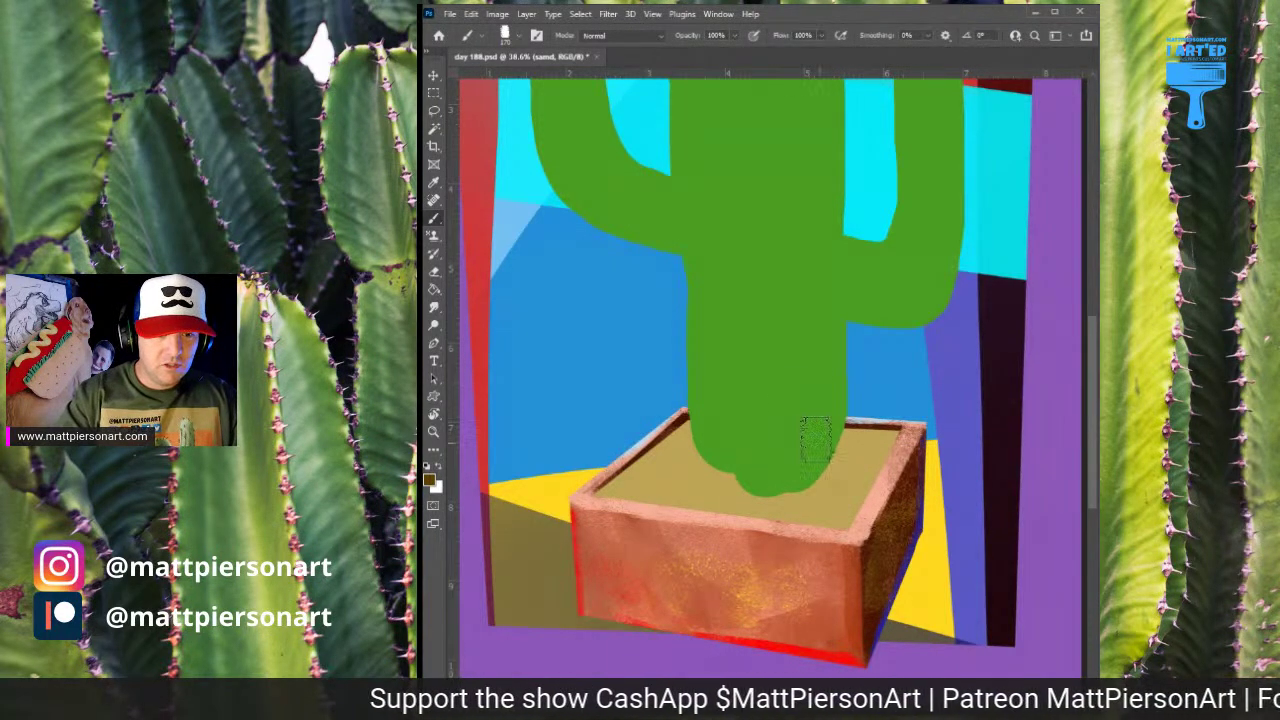
mouse_move(737, 474)
mouse_down()
mouse_move(942, 417)
mouse_move(765, 487)
mouse_move(812, 475)
mouse_move(811, 450)
mouse_move(875, 419)
mouse_move(775, 456)
mouse_move(713, 449)
mouse_move(697, 410)
mouse_move(735, 477)
mouse_move(775, 484)
mouse_move(823, 474)
mouse_move(801, 468)
mouse_move(908, 430)
mouse_up()
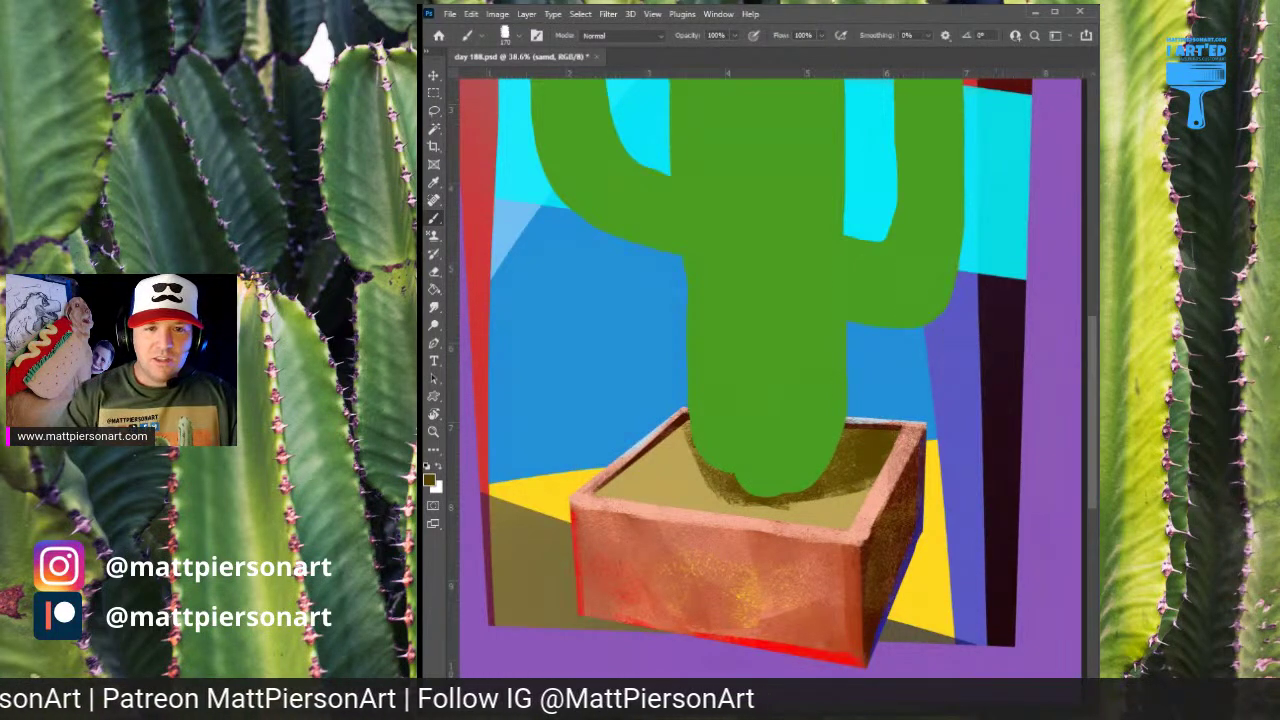
mouse_move(829, 443)
mouse_down()
mouse_move(791, 448)
mouse_move(890, 436)
mouse_move(774, 475)
mouse_move(883, 443)
mouse_move(828, 446)
mouse_up()
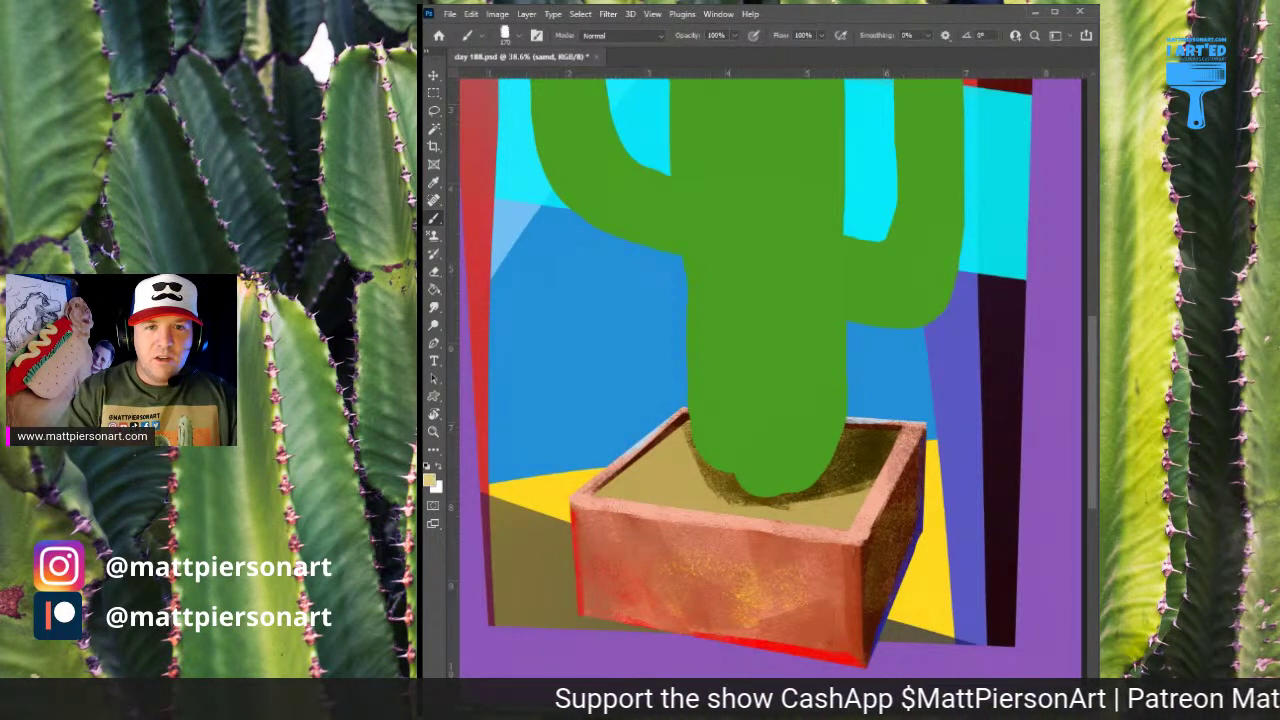
Brush pale yellow highlights over the front and left areas of the sand, and tint its back and side edges dark blue
mouse_move(690, 505)
mouse_down()
mouse_move(743, 527)
mouse_move(691, 502)
mouse_move(740, 512)
mouse_move(681, 472)
mouse_move(656, 422)
mouse_move(685, 526)
mouse_move(633, 448)
mouse_move(591, 515)
mouse_move(690, 548)
mouse_up()
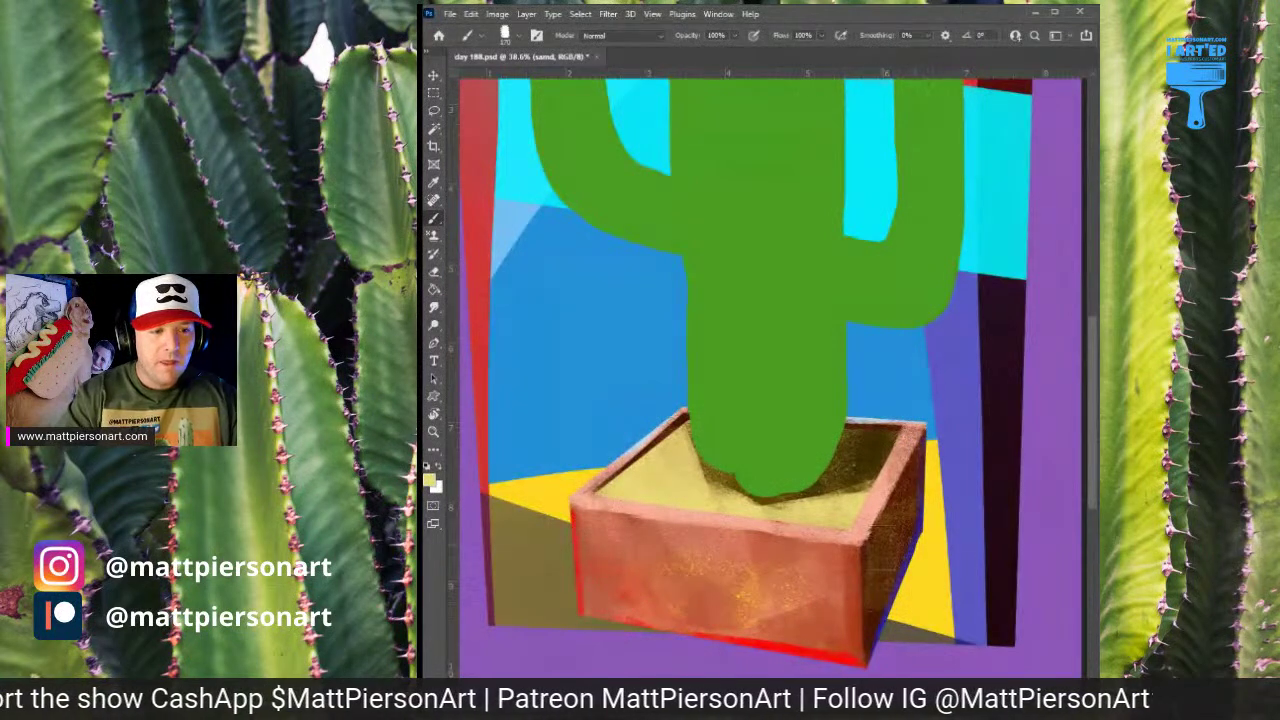
mouse_move(648, 462)
mouse_down()
mouse_move(592, 553)
mouse_move(667, 568)
mouse_move(702, 515)
mouse_up()
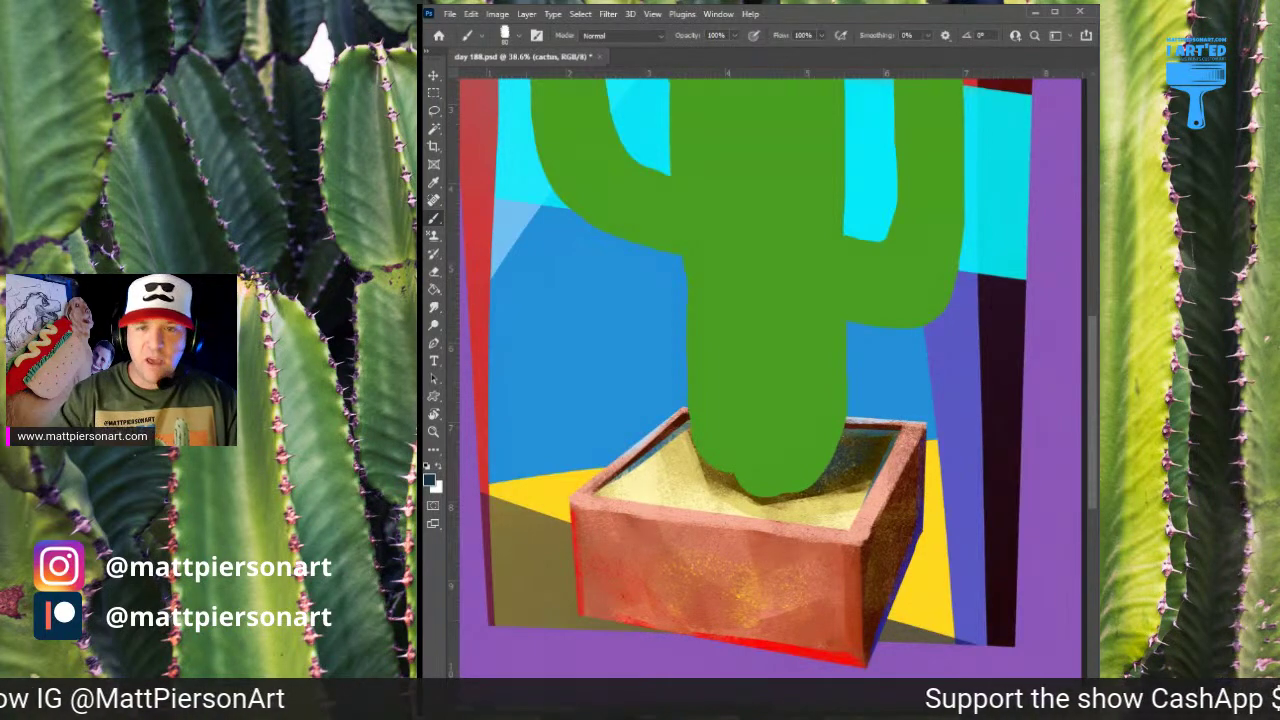
On the cactus layer, brush soft light green highlights over the trunk and both arms with a large soft brush
scroll(867, 439, down, 5)
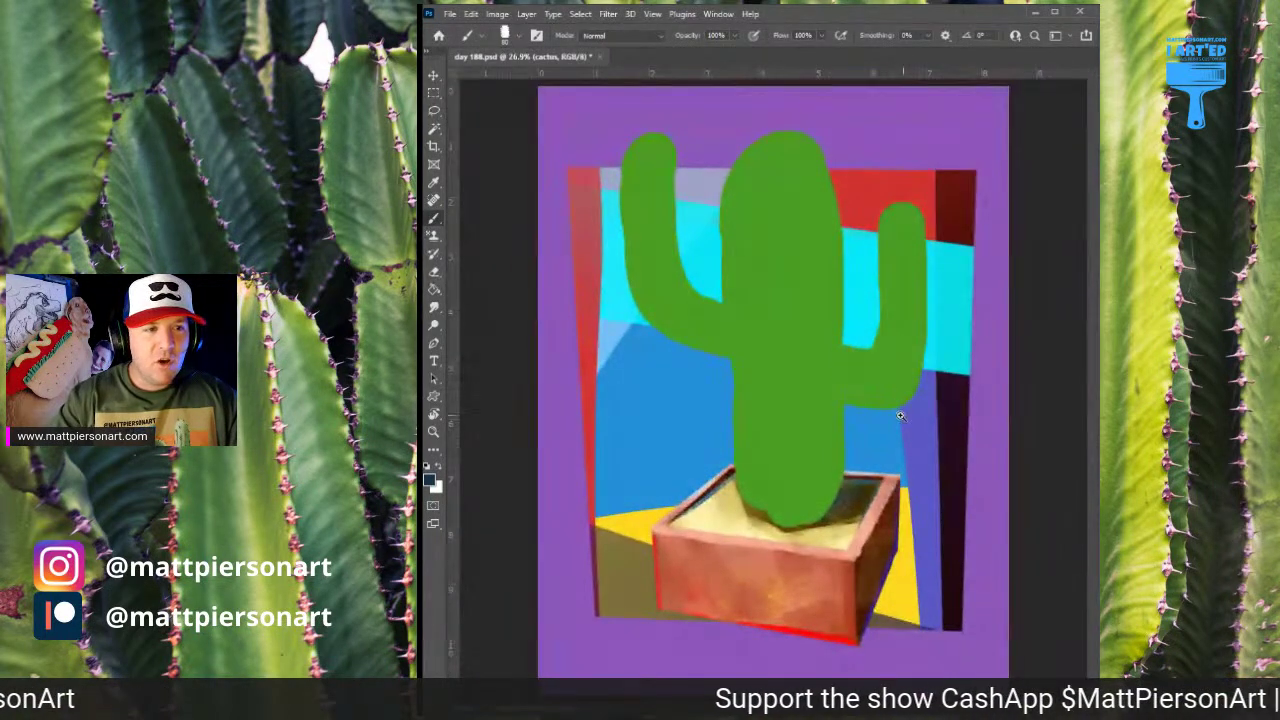
scroll(907, 411, up, 2)
scroll(941, 368, down, 1)
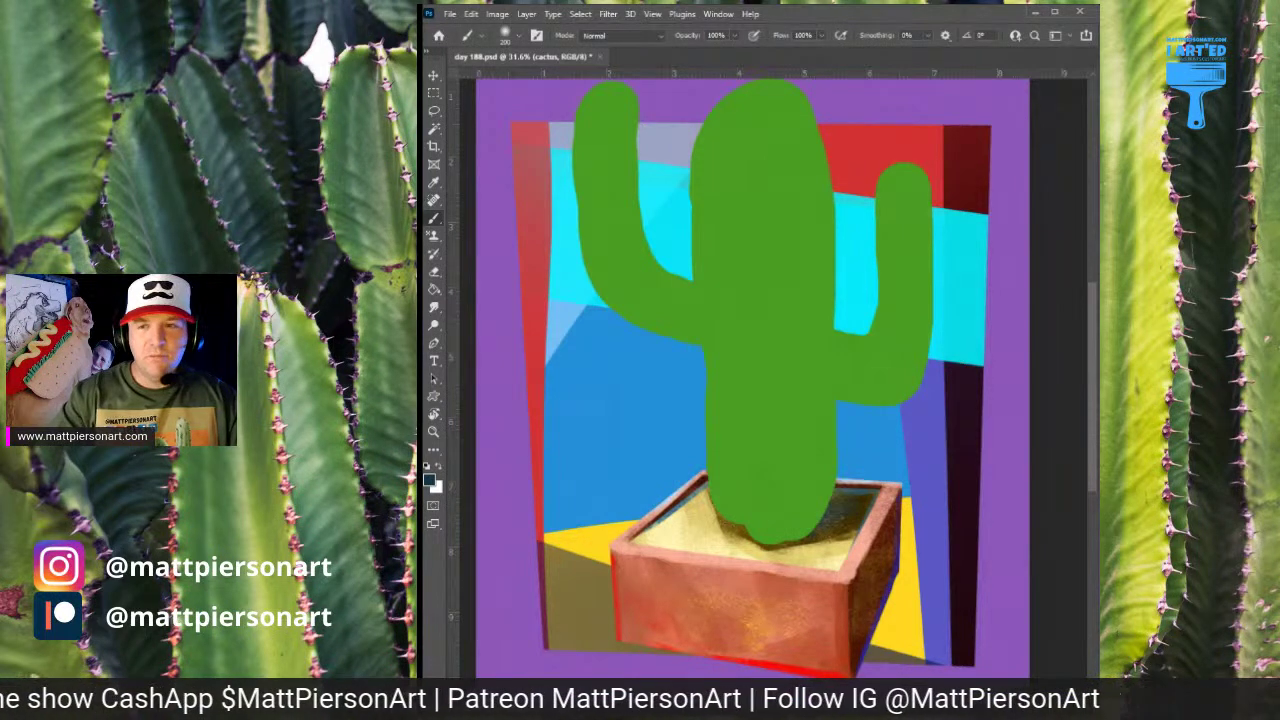
mouse_move(934, 349)
mouse_down()
mouse_move(928, 380)
mouse_move(956, 413)
mouse_up()
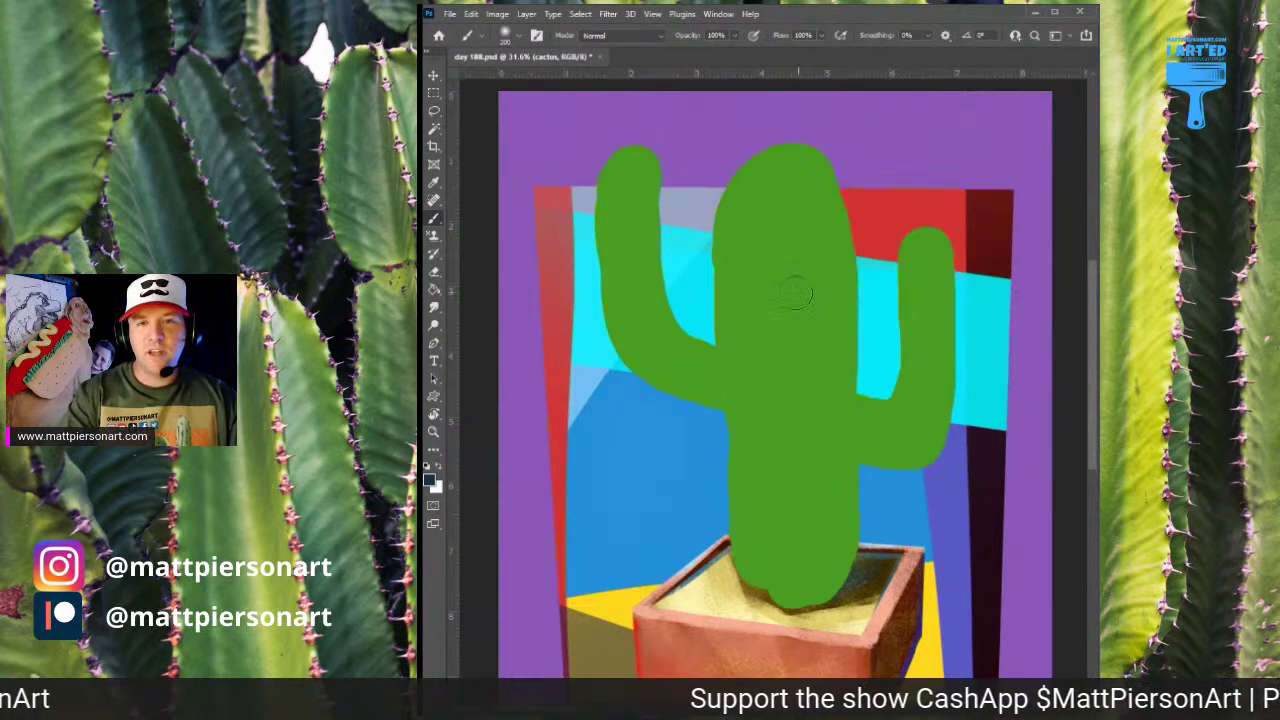
alt+click(788, 239)
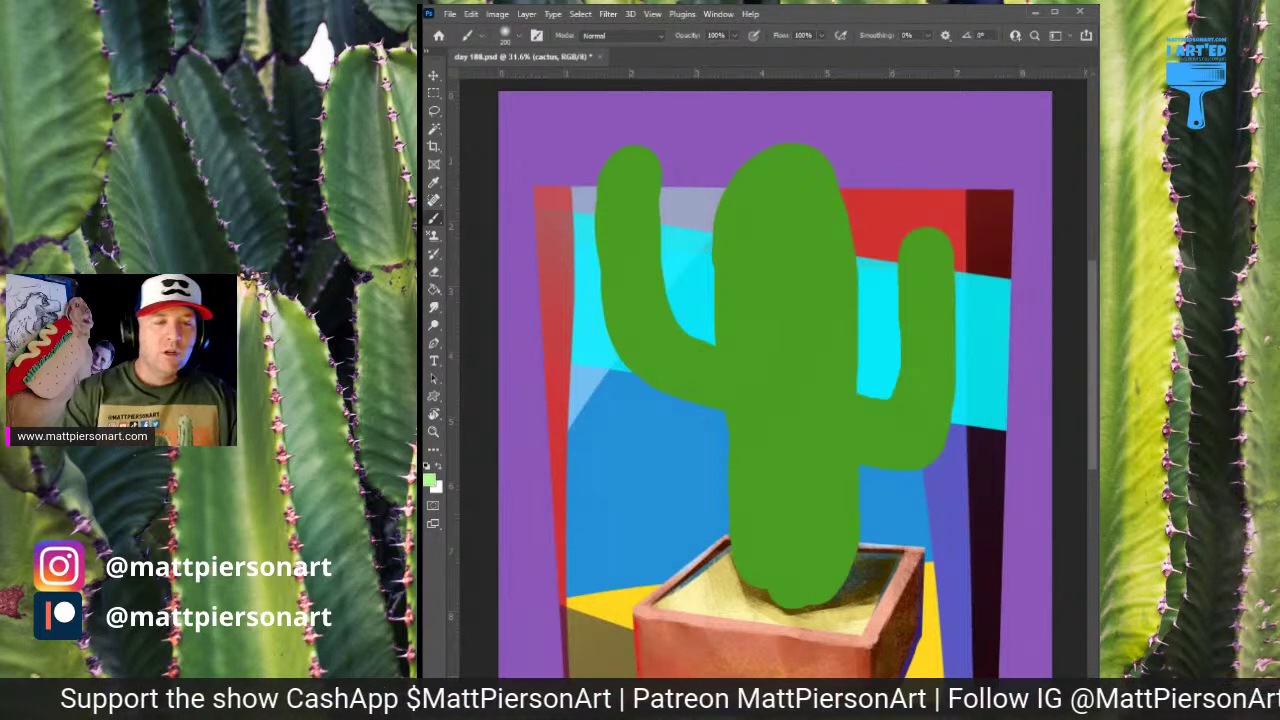
drag(767, 239, 781, 243)
mouse_move(791, 165)
mouse_down()
mouse_move(740, 293)
mouse_move(778, 285)
mouse_move(811, 188)
mouse_move(770, 200)
mouse_move(743, 289)
mouse_up()
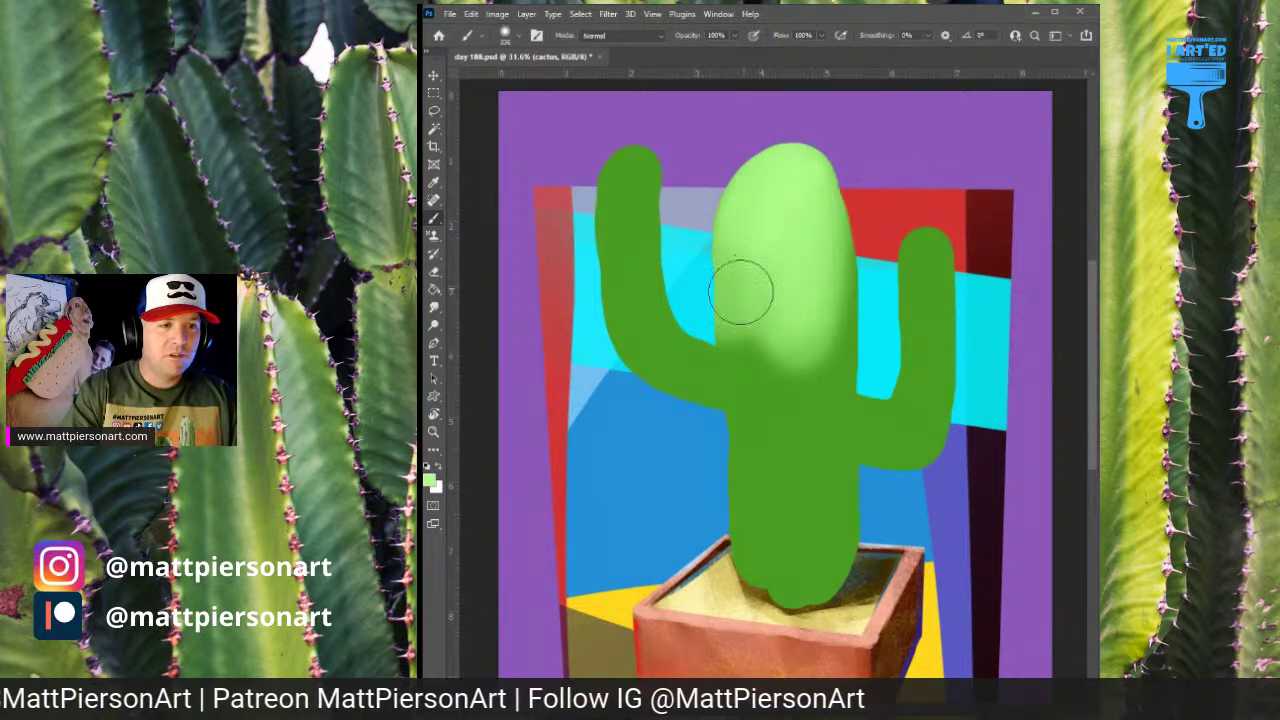
mouse_move(760, 466)
mouse_down()
mouse_move(749, 410)
mouse_move(626, 241)
mouse_move(622, 165)
mouse_up()
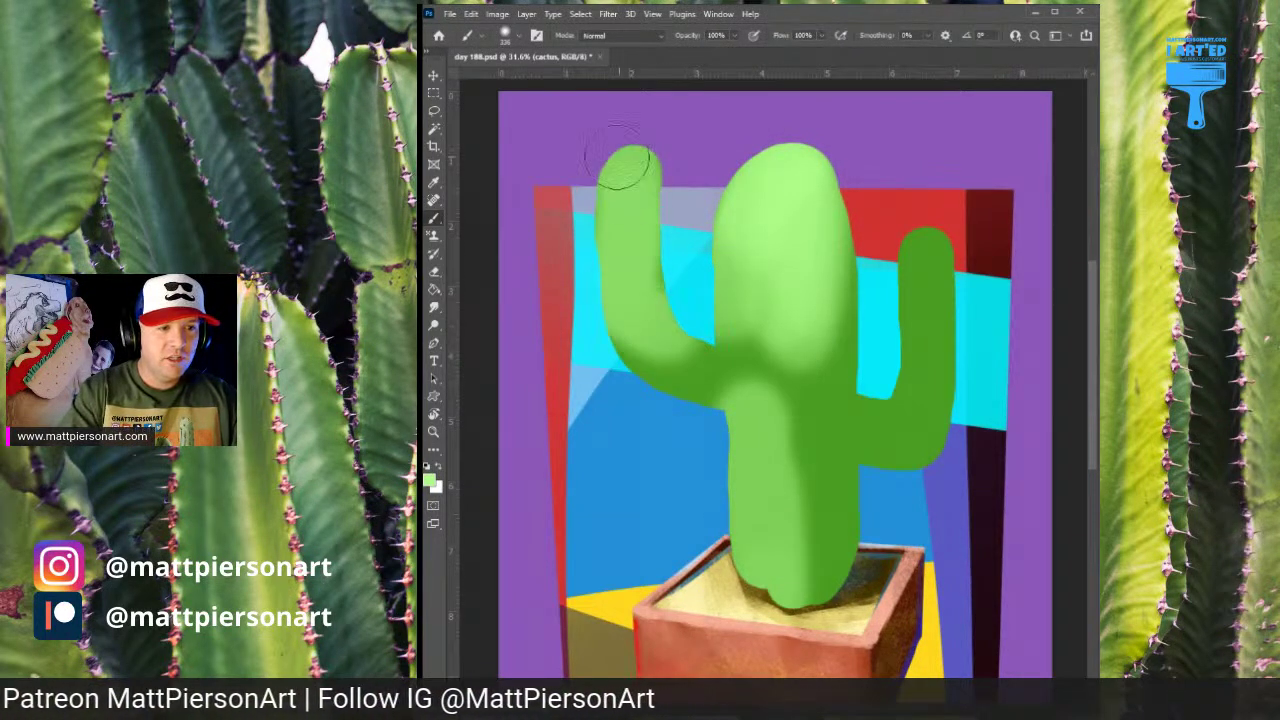
mouse_move(891, 363)
mouse_down()
mouse_move(912, 203)
mouse_move(922, 283)
mouse_up()
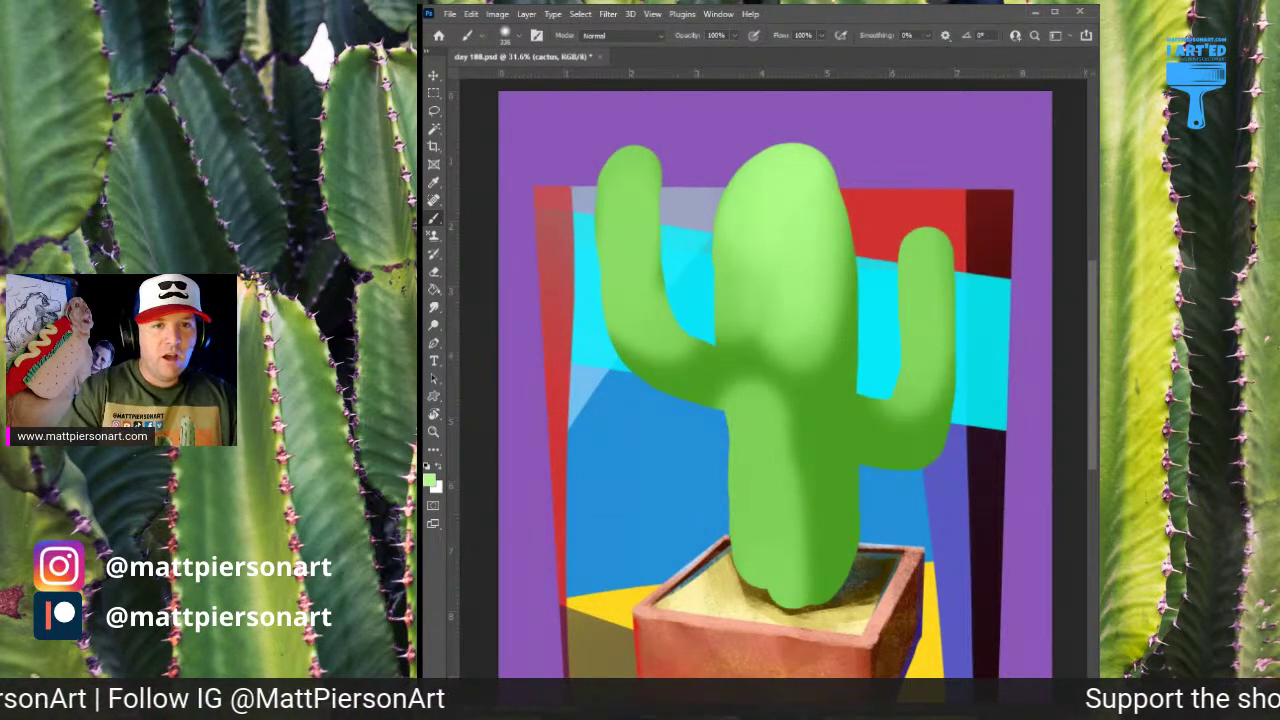
Shade the trunk's centre and right side and the lower bends of both arms with soft dark green
mouse_move(797, 358)
mouse_down()
mouse_move(794, 329)
mouse_move(788, 562)
mouse_up()
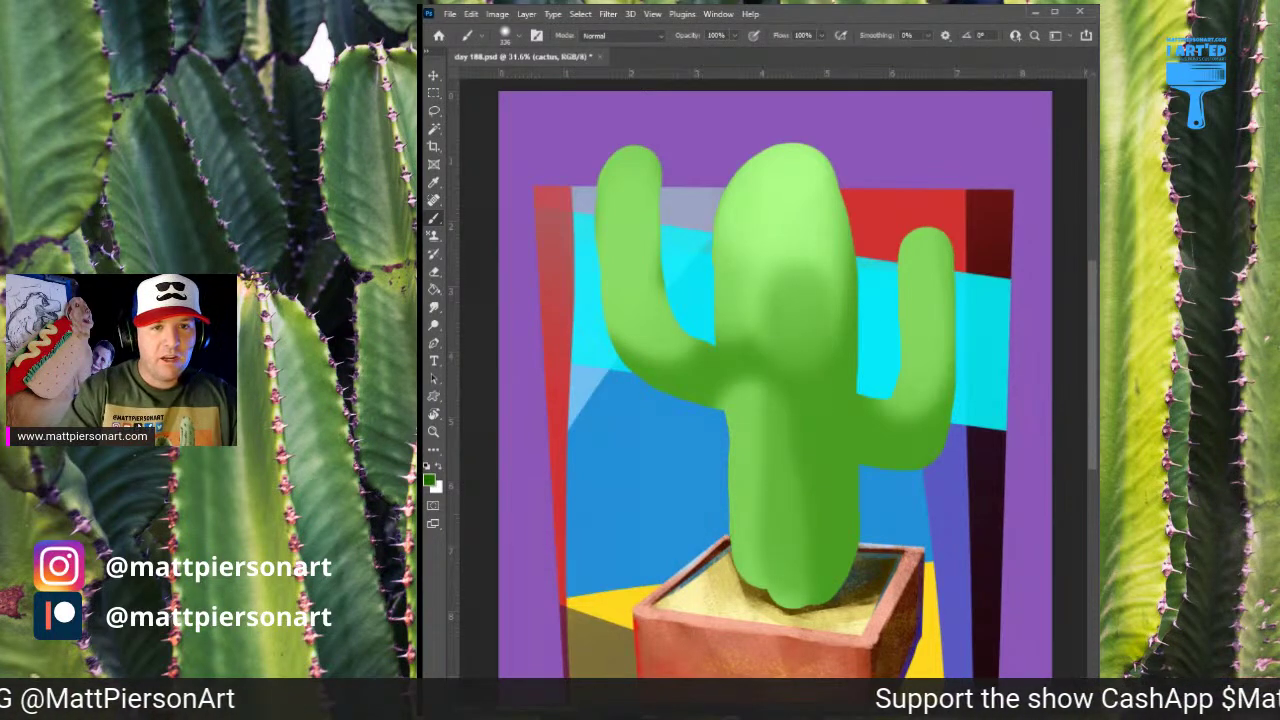
mouse_move(803, 308)
mouse_down()
mouse_move(790, 585)
mouse_move(797, 320)
mouse_move(824, 565)
mouse_up()
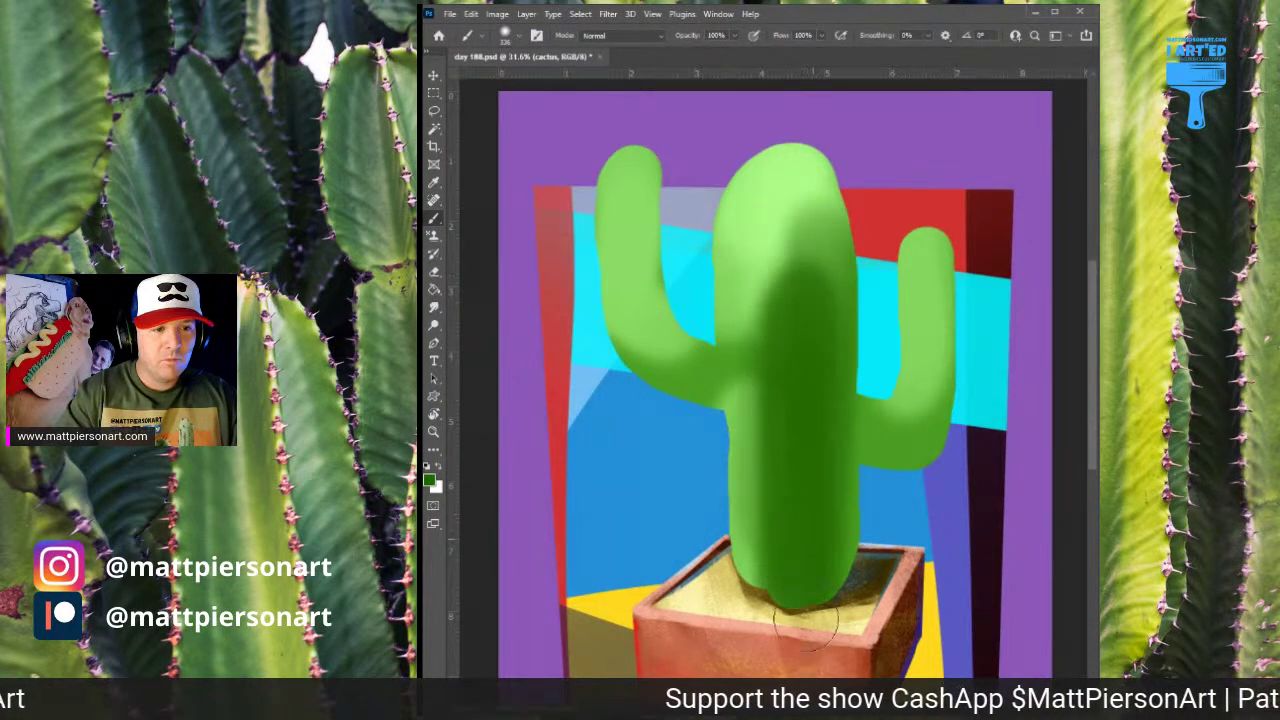
mouse_move(880, 437)
mouse_down()
mouse_move(914, 418)
mouse_move(930, 372)
mouse_move(922, 330)
mouse_move(944, 425)
mouse_up()
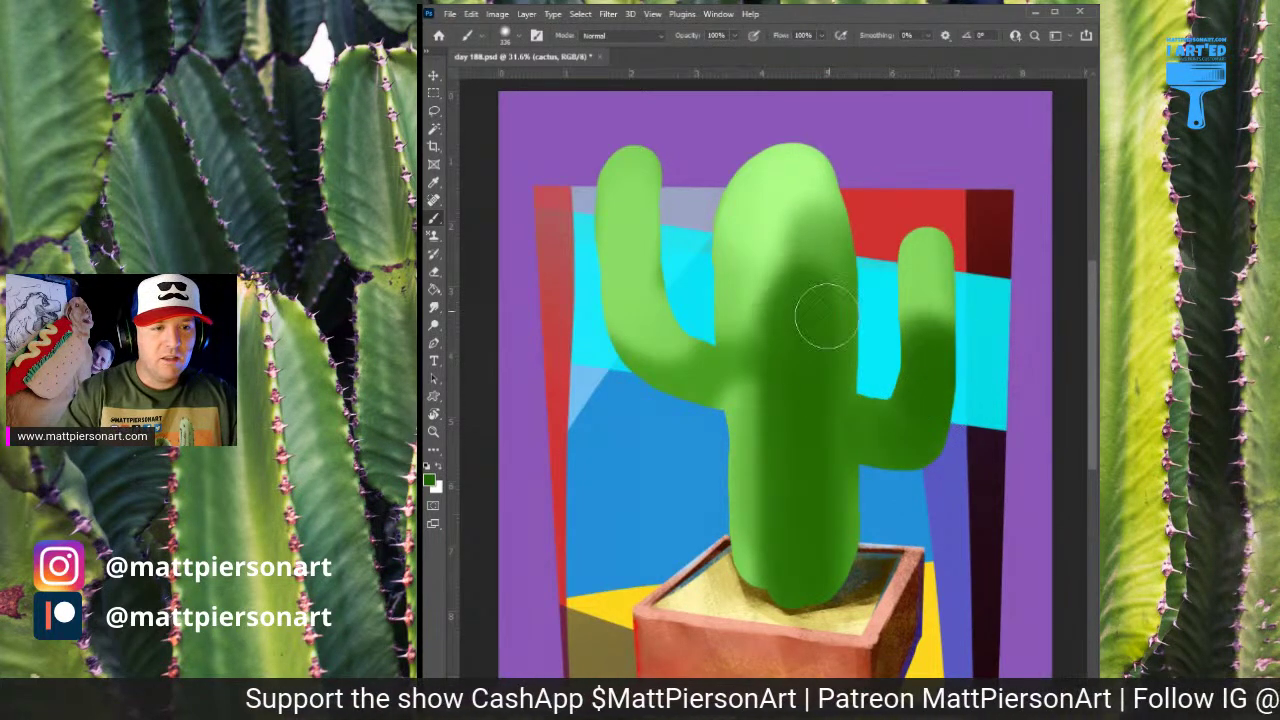
drag(827, 316, 830, 370)
drag(724, 356, 620, 336)
Blend the trunk's light and dark areas with greens sampled from the cactus, working from the crown down to the base
alt+click(748, 304)
mouse_move(754, 286)
mouse_down()
mouse_move(753, 466)
mouse_move(774, 484)
mouse_move(762, 540)
mouse_up()
drag(797, 438, 799, 572)
alt+click(796, 281)
drag(786, 209, 791, 263)
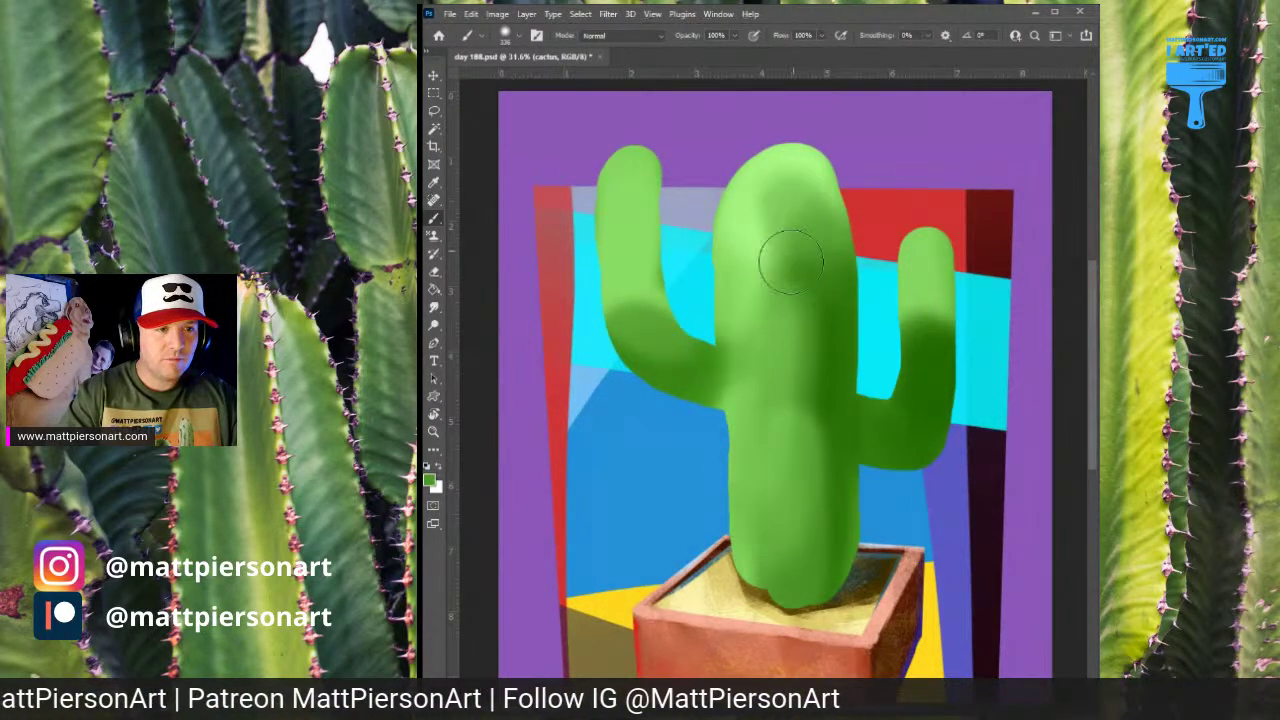
Soften the left arm's join with the trunk and brighten the arm up to its tip using greens sampled from the cactus
alt+click(736, 352)
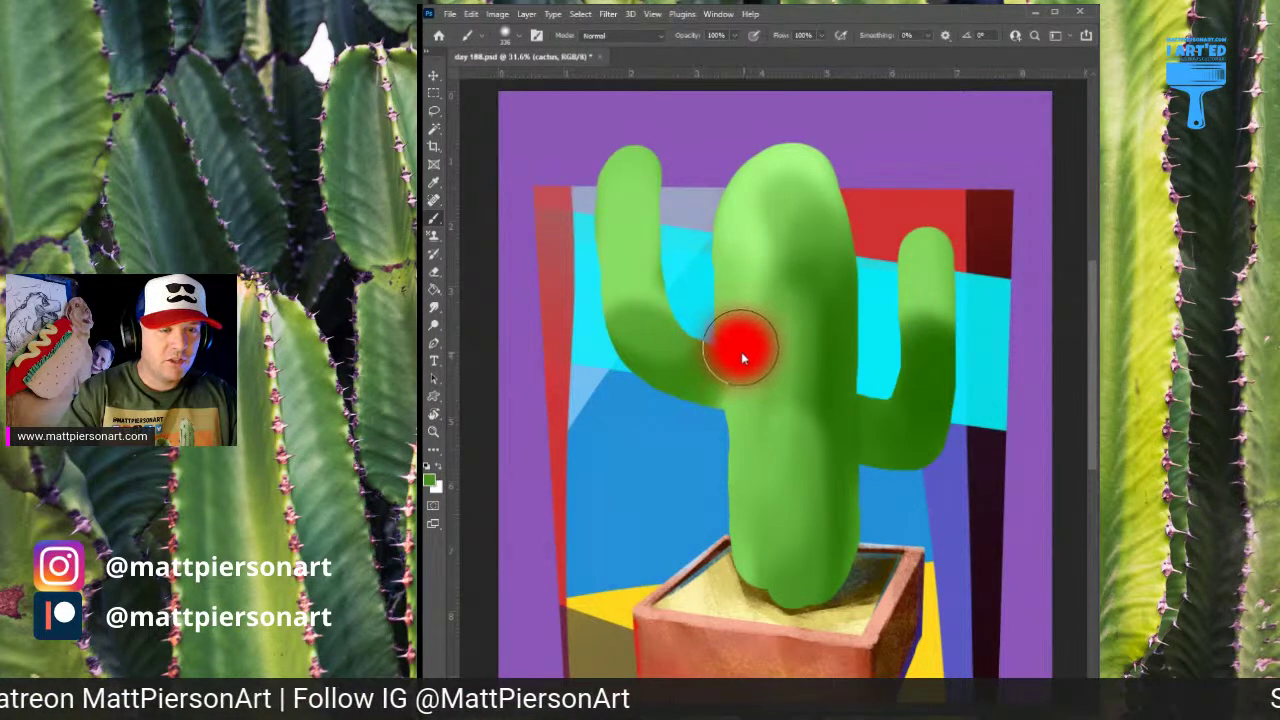
drag(733, 356, 722, 356)
alt+click(655, 261)
mouse_move(655, 261)
mouse_down()
mouse_move(702, 384)
mouse_move(642, 298)
mouse_move(683, 352)
mouse_up()
mouse_move(650, 180)
mouse_down()
mouse_move(614, 180)
mouse_move(640, 175)
mouse_up()
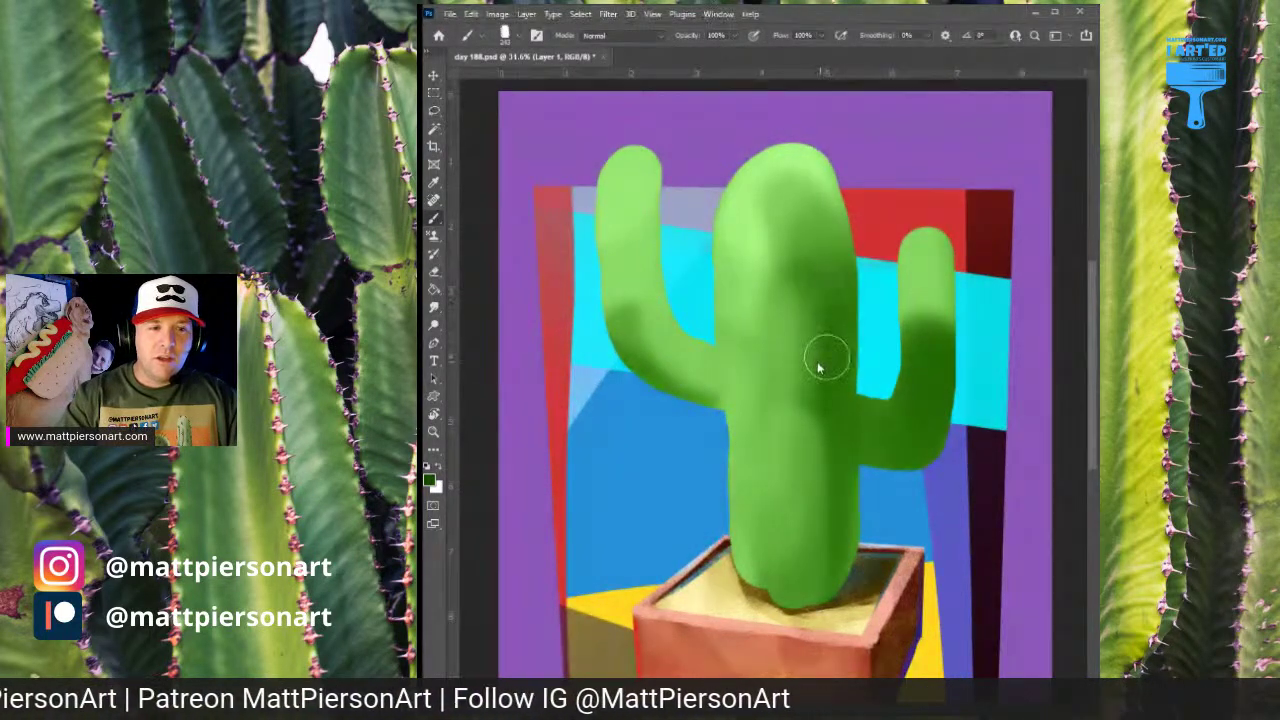
On a new layer, brush a broad textured dark green shadow band down the right half of the cactus trunk
drag(820, 283, 817, 588)
mouse_move(840, 322)
mouse_down()
mouse_move(823, 560)
mouse_move(839, 385)
mouse_move(843, 512)
mouse_up()
mouse_move(808, 288)
mouse_down()
mouse_move(804, 216)
mouse_move(812, 328)
mouse_up()
drag(792, 262, 780, 585)
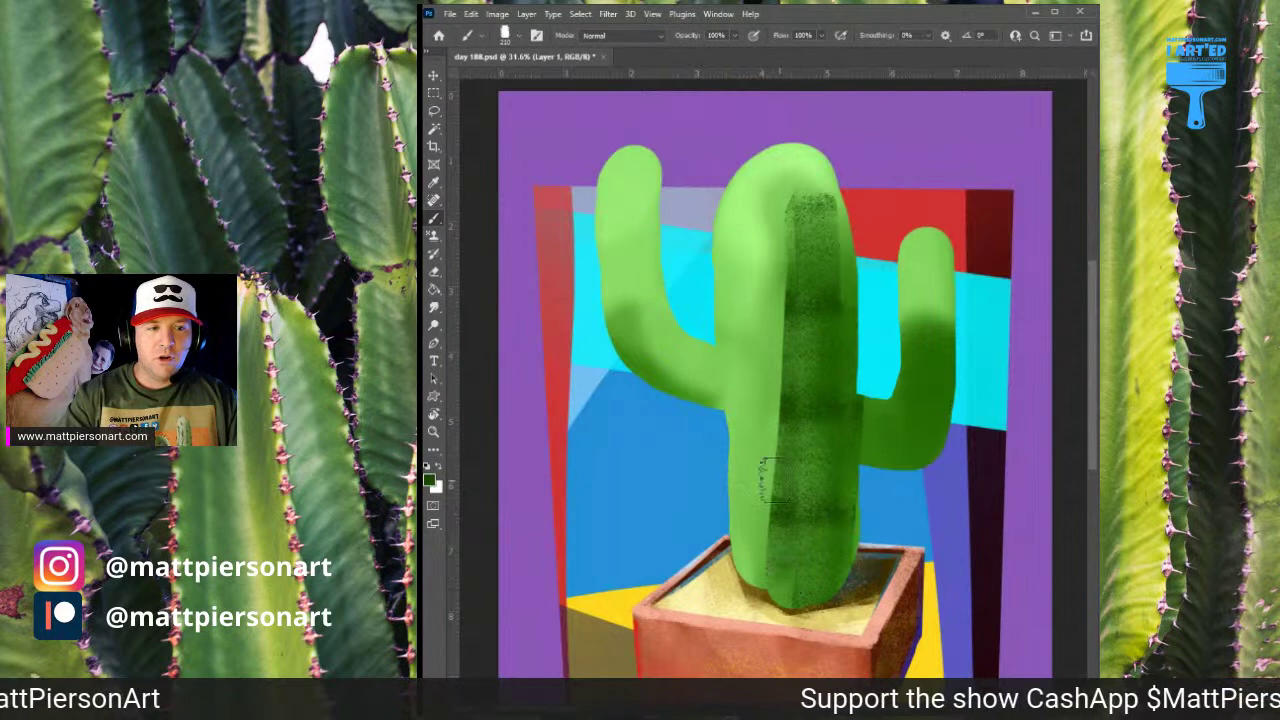
drag(788, 361, 779, 562)
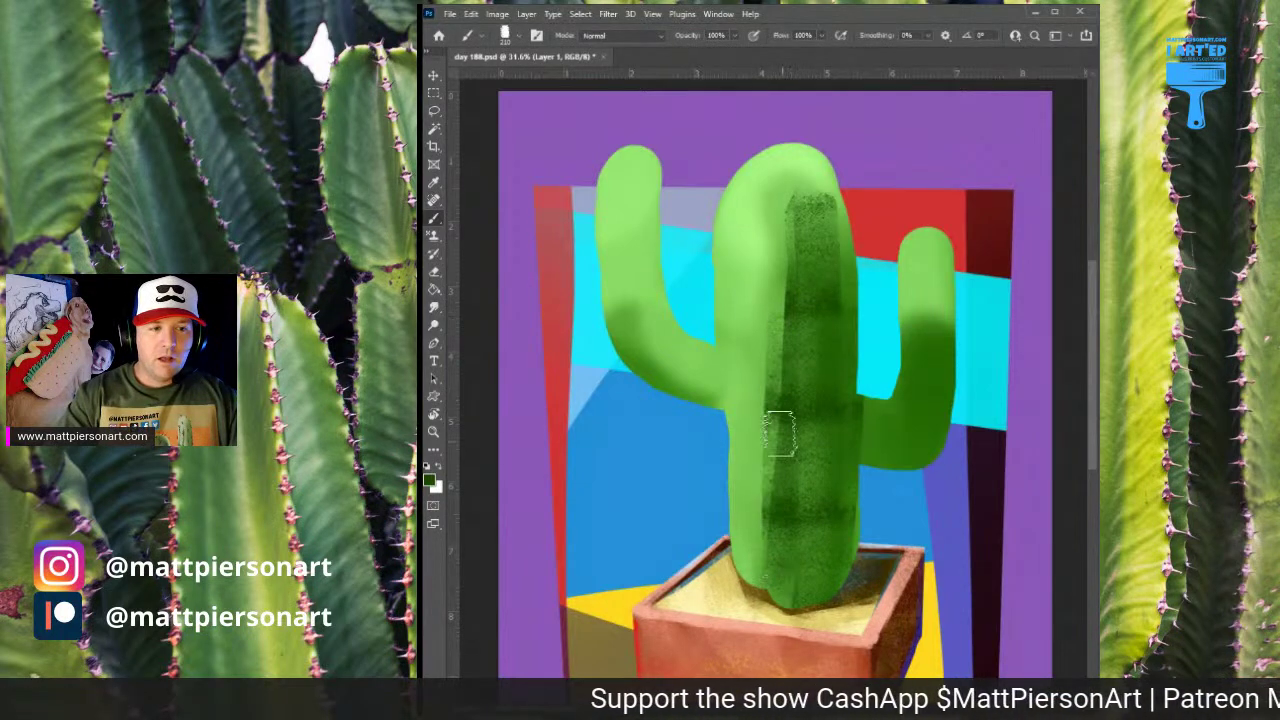
Blend the trunk's lower half with textured mid-green strokes and deepen the shadow band down to the base with sampled dark green
drag(772, 345, 769, 565)
mouse_move(762, 360)
mouse_down()
mouse_move(763, 432)
mouse_move(777, 395)
mouse_move(790, 585)
mouse_up()
drag(804, 390, 808, 510)
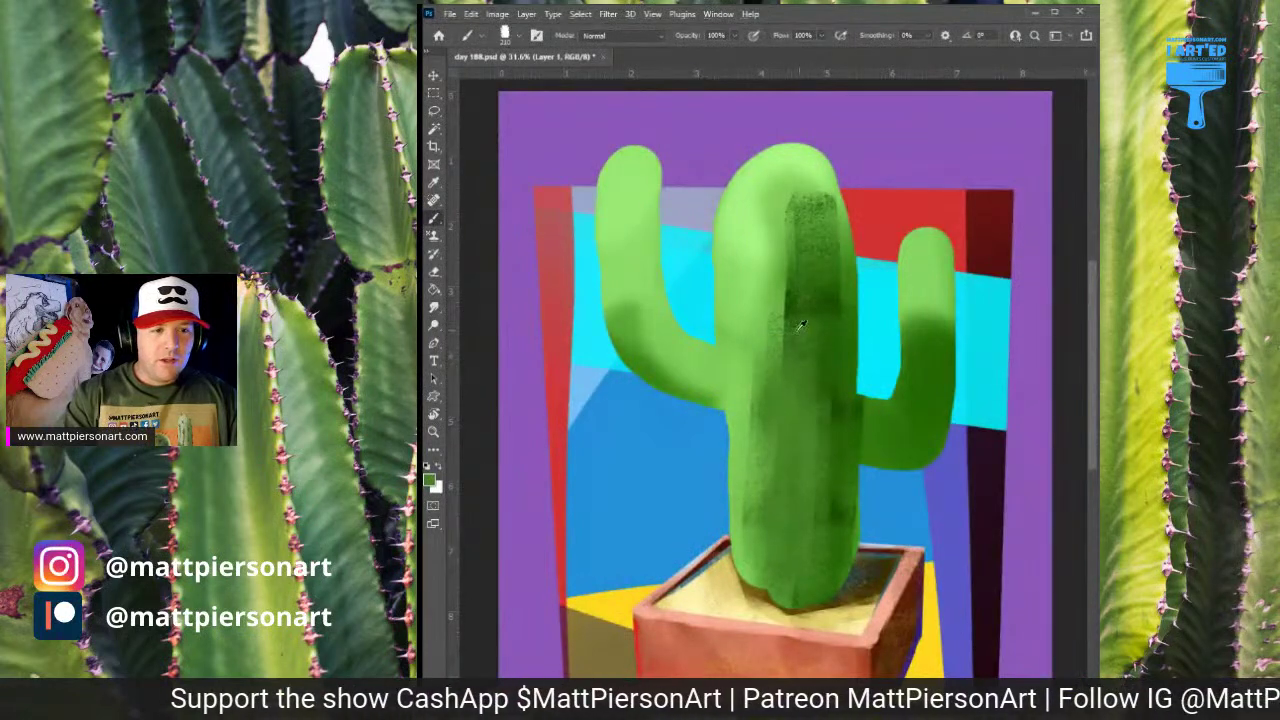
alt+click(827, 400)
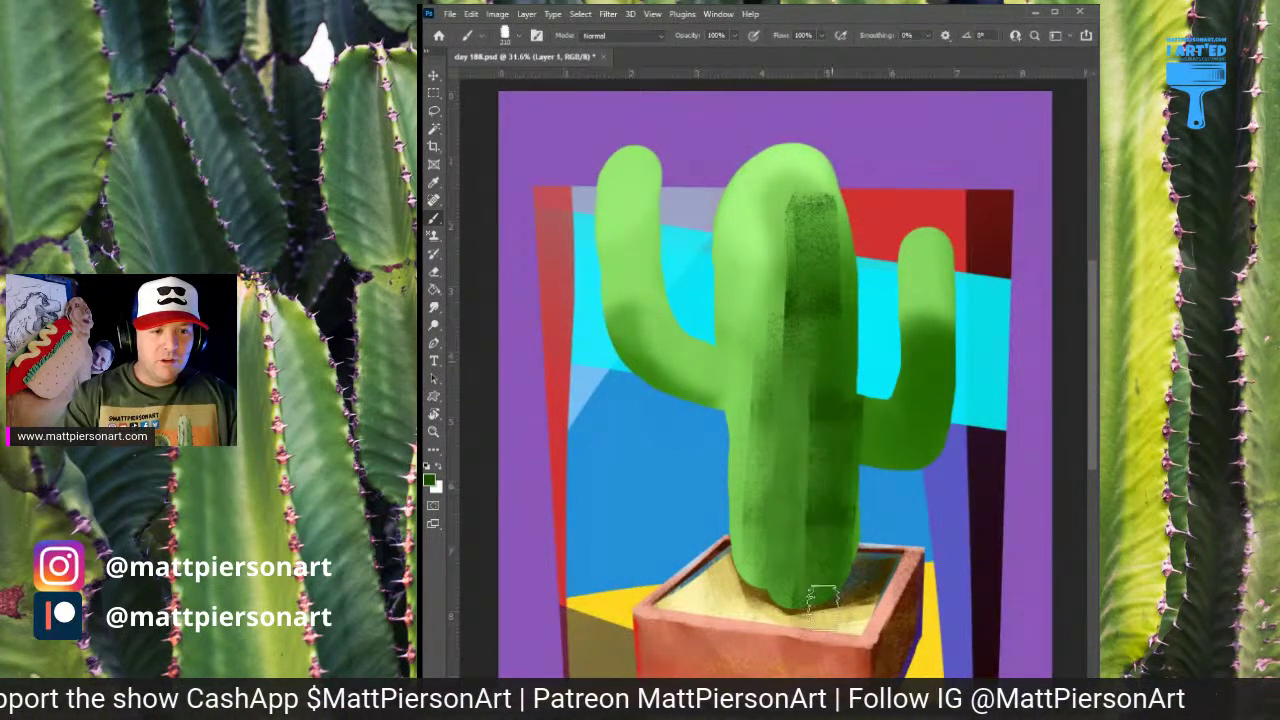
drag(820, 515, 821, 588)
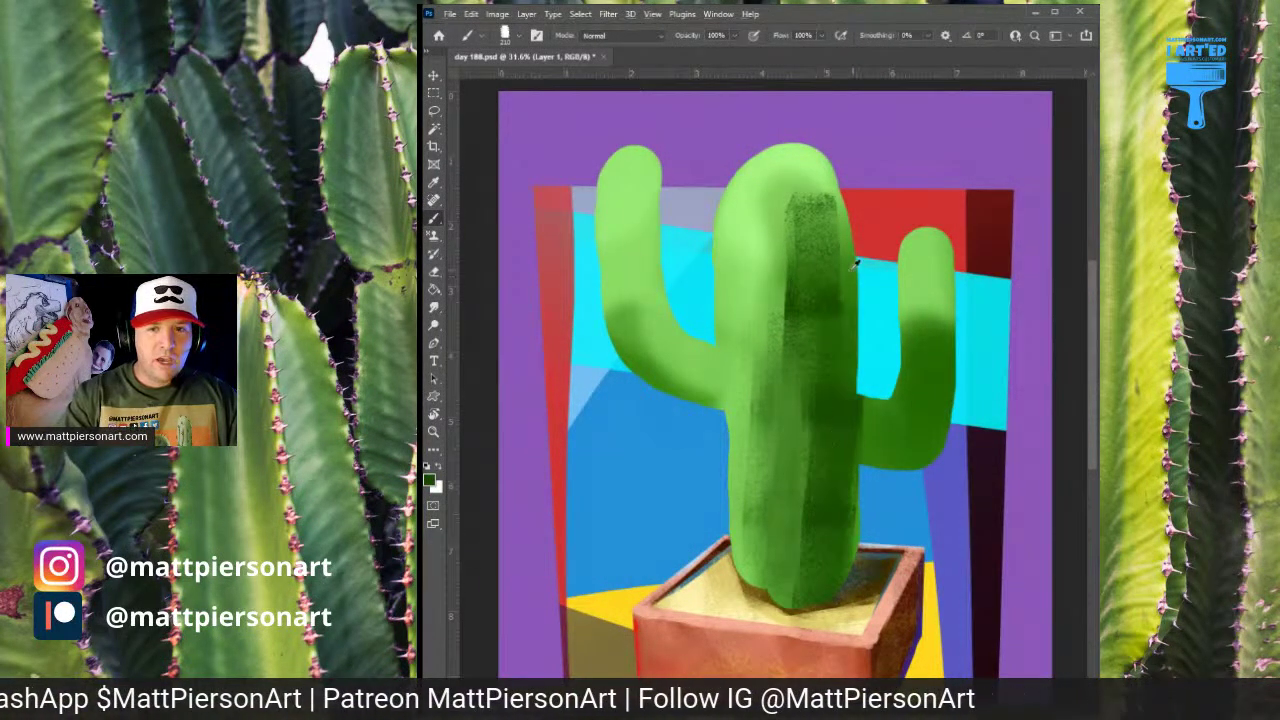
Taper the shadow band's upper end into the trunk's crown with lighter greens sampled from the cactus
alt+click(845, 283)
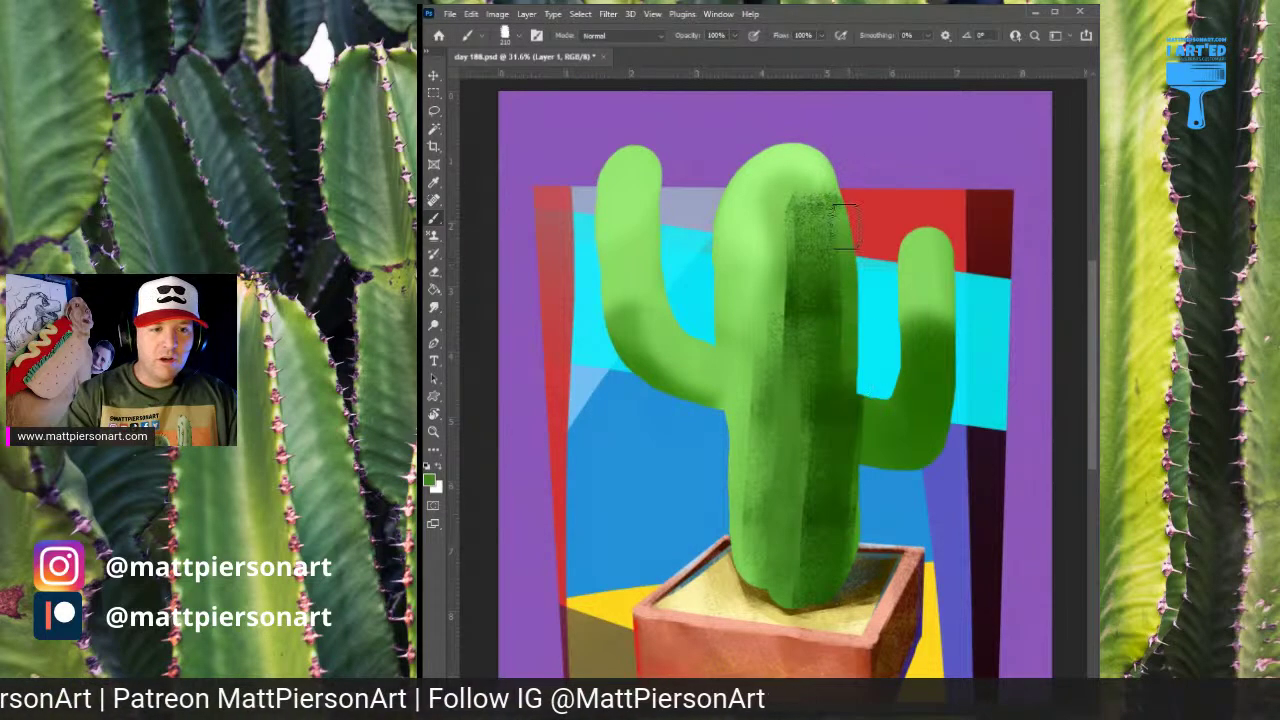
mouse_move(843, 265)
mouse_down()
mouse_move(815, 152)
mouse_move(812, 165)
mouse_move(824, 192)
mouse_move(852, 152)
mouse_move(797, 150)
mouse_move(794, 200)
mouse_move(780, 205)
mouse_move(775, 184)
mouse_move(730, 212)
mouse_move(760, 191)
mouse_up()
alt+click(817, 152)
alt+click(798, 174)
alt+click(788, 198)
alt+click(778, 197)
alt+click(760, 161)
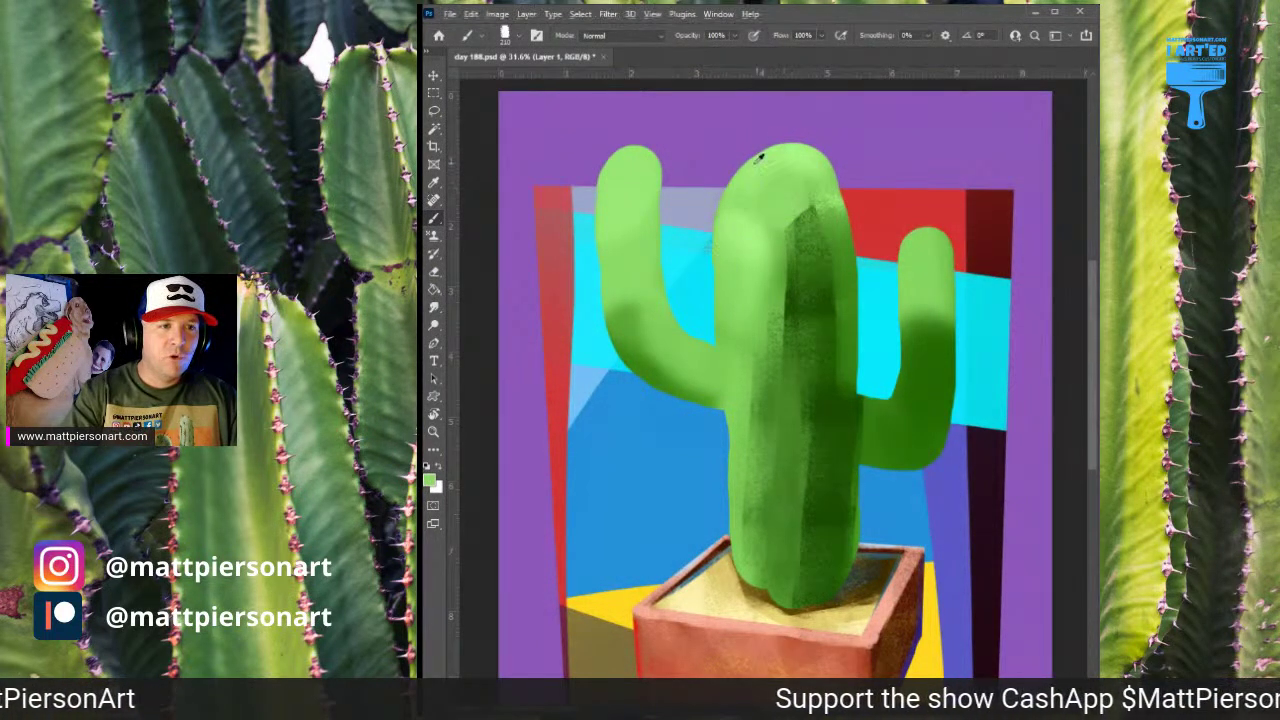
Soften the left edge of the trunk's upper shadow into the lit side with sampled mid and light greens
alt+click(770, 245)
mouse_move(769, 254)
mouse_down()
mouse_move(770, 284)
mouse_move(781, 242)
mouse_move(791, 320)
mouse_move(793, 222)
mouse_move(788, 349)
mouse_move(788, 297)
mouse_move(790, 338)
mouse_up()
mouse_move(811, 265)
mouse_down()
mouse_move(800, 229)
mouse_move(795, 337)
mouse_move(794, 231)
mouse_move(790, 285)
mouse_up()
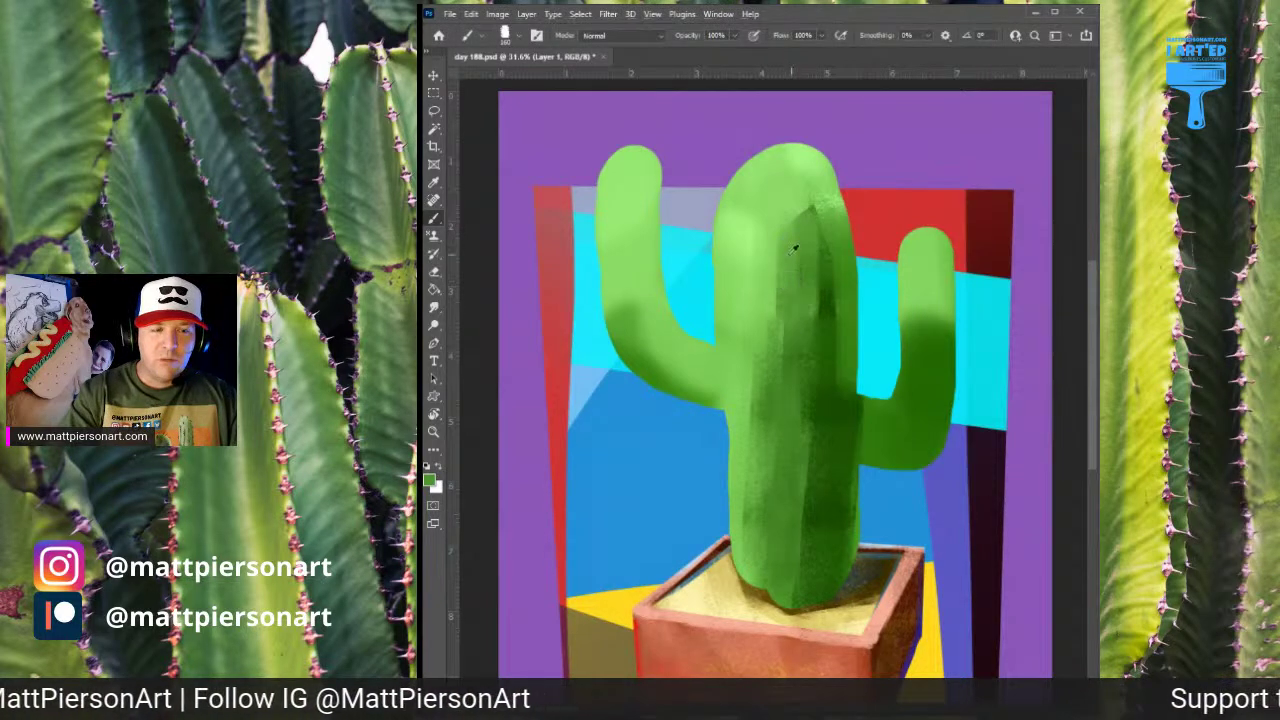
drag(788, 235, 780, 298)
alt+click(750, 228)
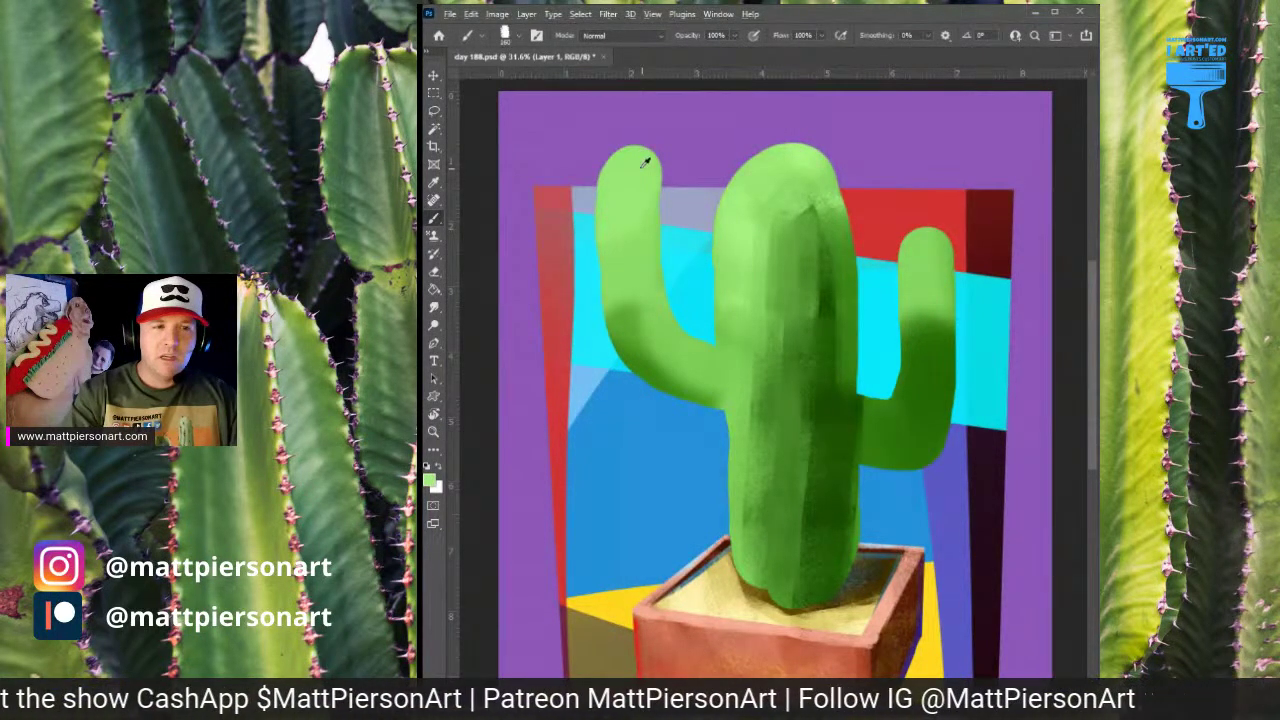
alt+click(729, 280)
drag(735, 276, 751, 328)
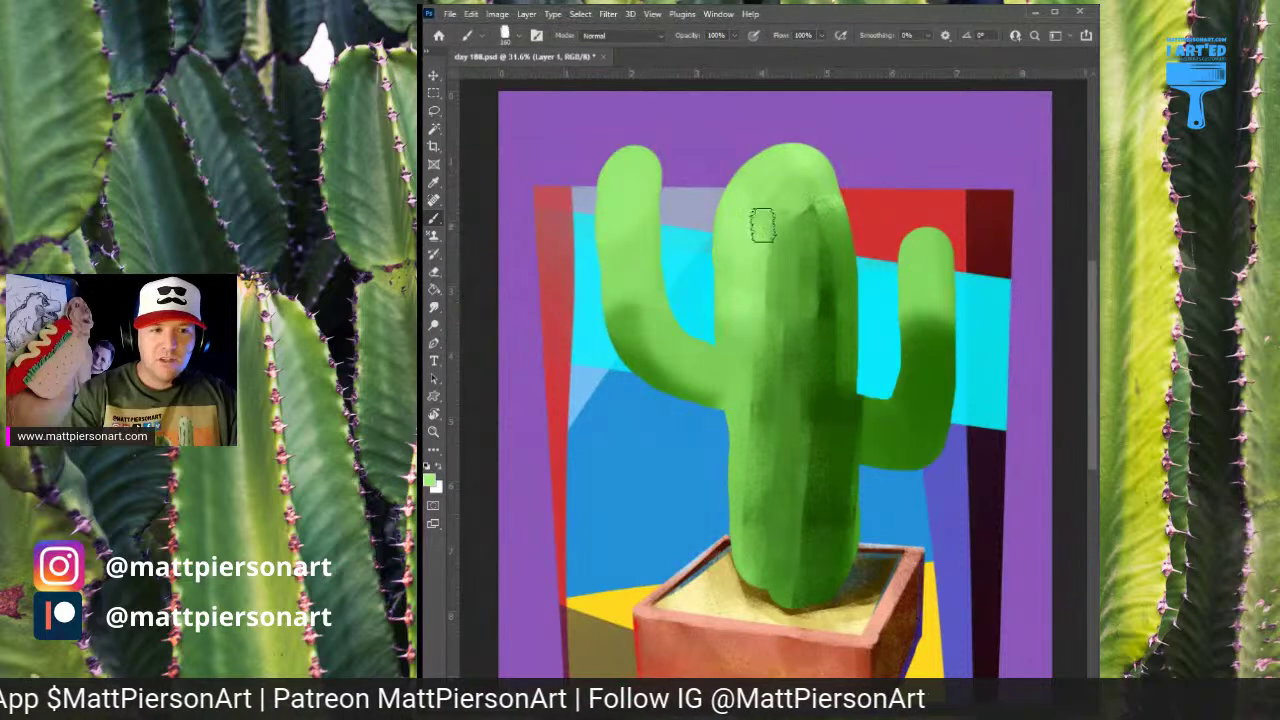
drag(763, 223, 782, 300)
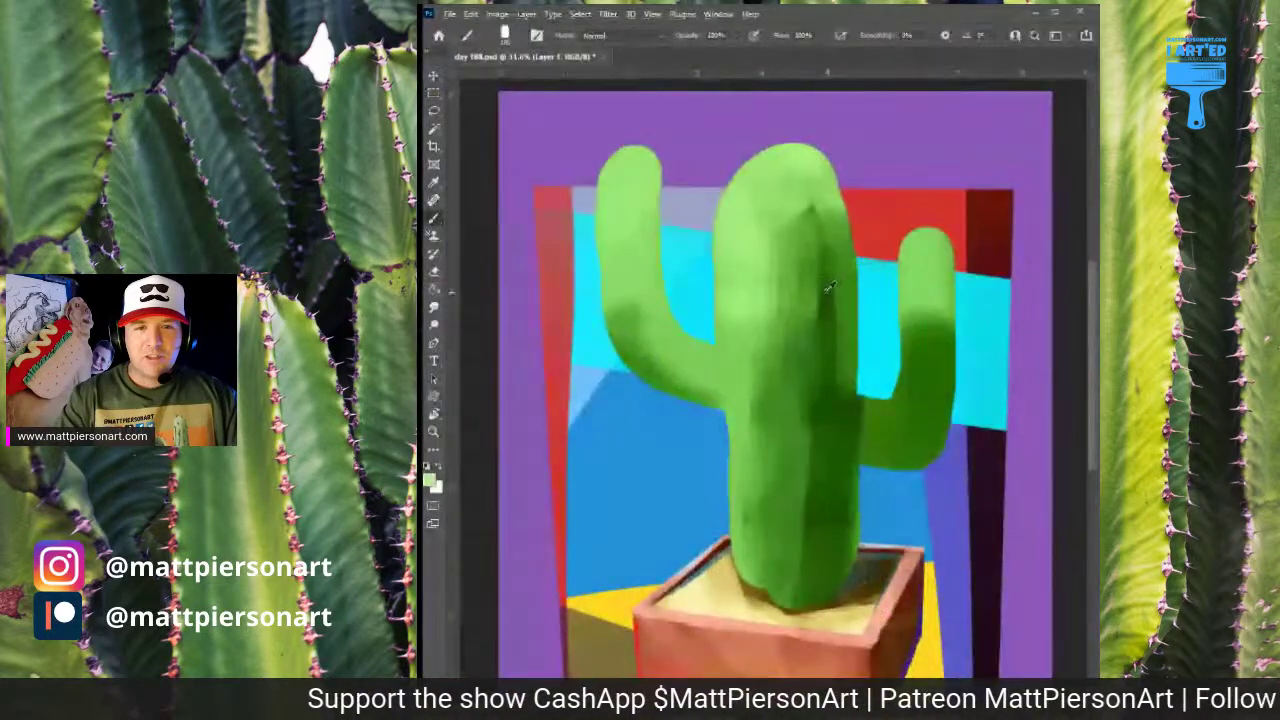
Brush a textured light green rim down the trunk's right edge to the top of the right arm's join
alt+click(859, 305)
mouse_move(832, 214)
mouse_down()
mouse_move(827, 163)
mouse_move(844, 237)
mouse_move(849, 208)
mouse_move(859, 307)
mouse_up()
alt+click(826, 166)
drag(858, 240, 876, 400)
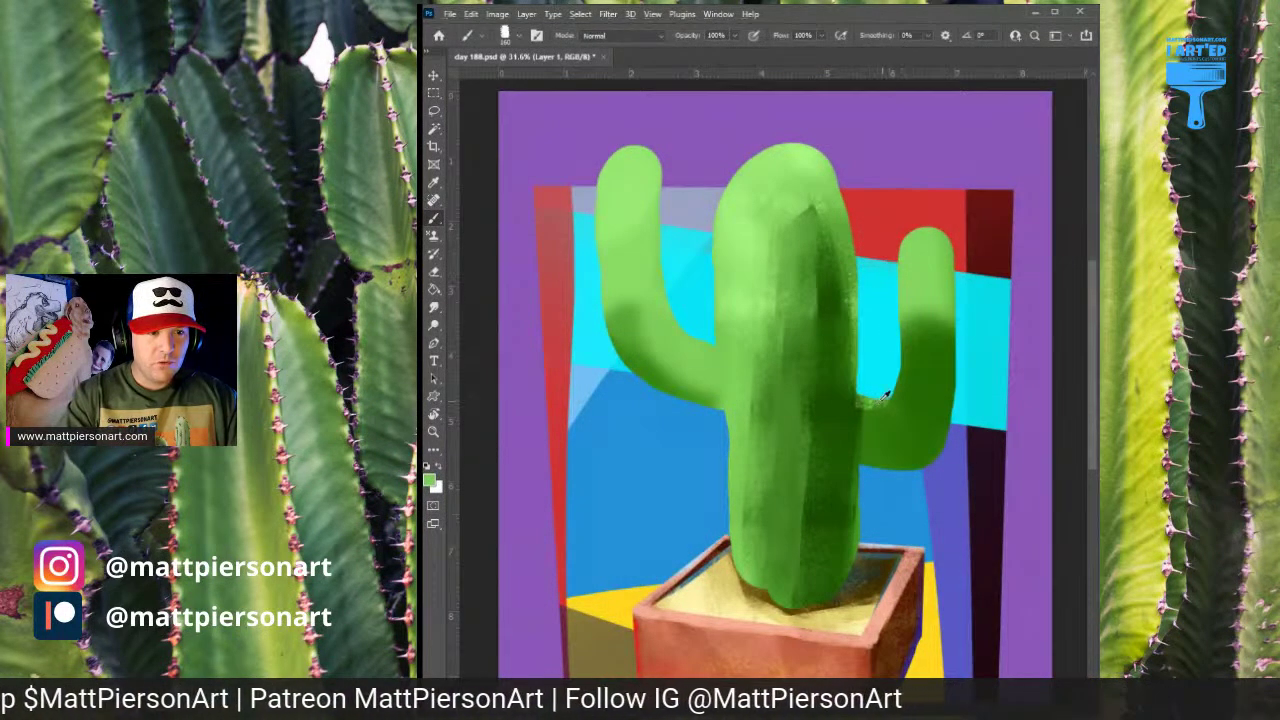
Brighten the right arm's upper part with sampled light green and blend it textured into the dark green below
alt+click(804, 163)
mouse_move(918, 236)
mouse_down()
mouse_move(937, 246)
mouse_move(952, 370)
mouse_move(963, 341)
mouse_up()
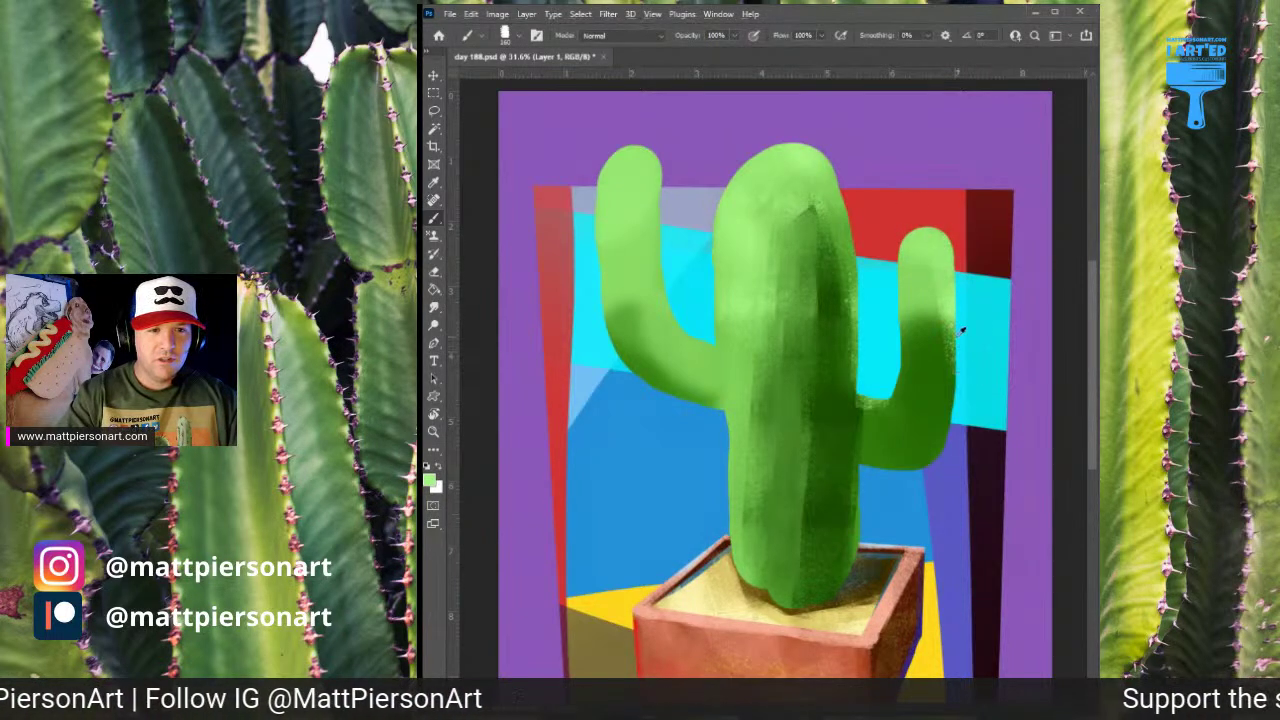
alt+click(952, 316)
drag(931, 275, 935, 342)
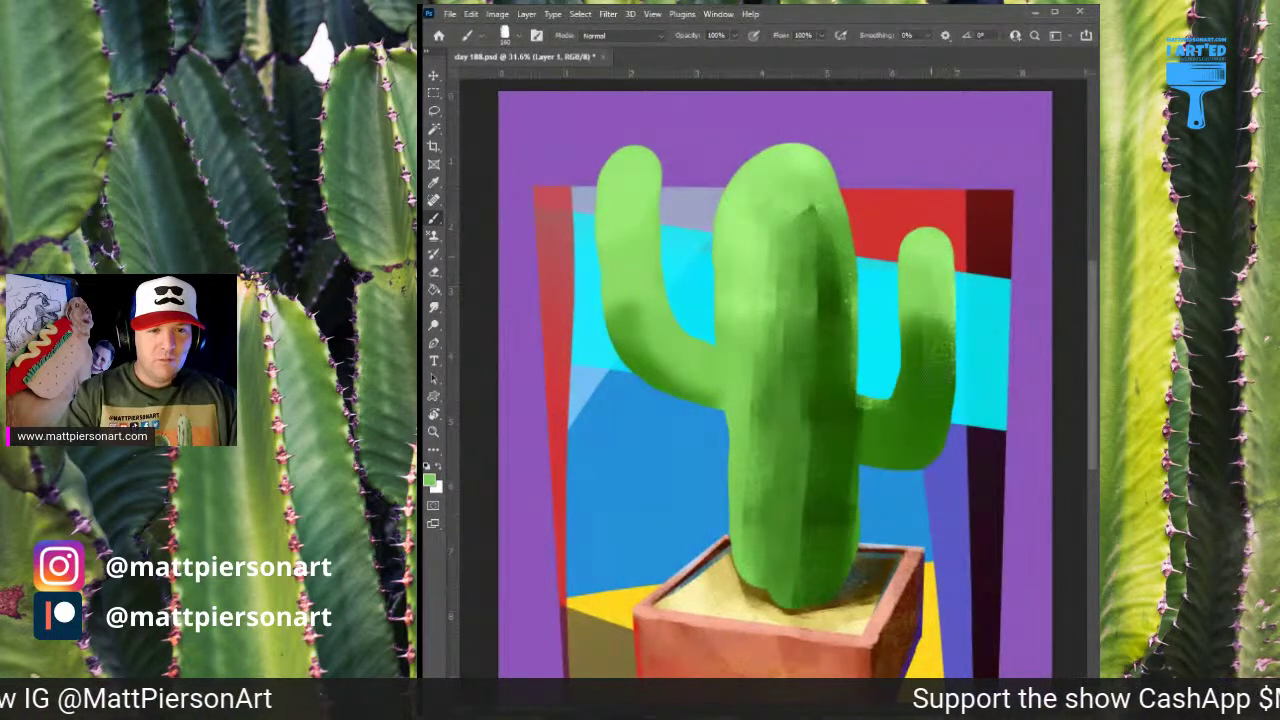
drag(930, 281, 932, 310)
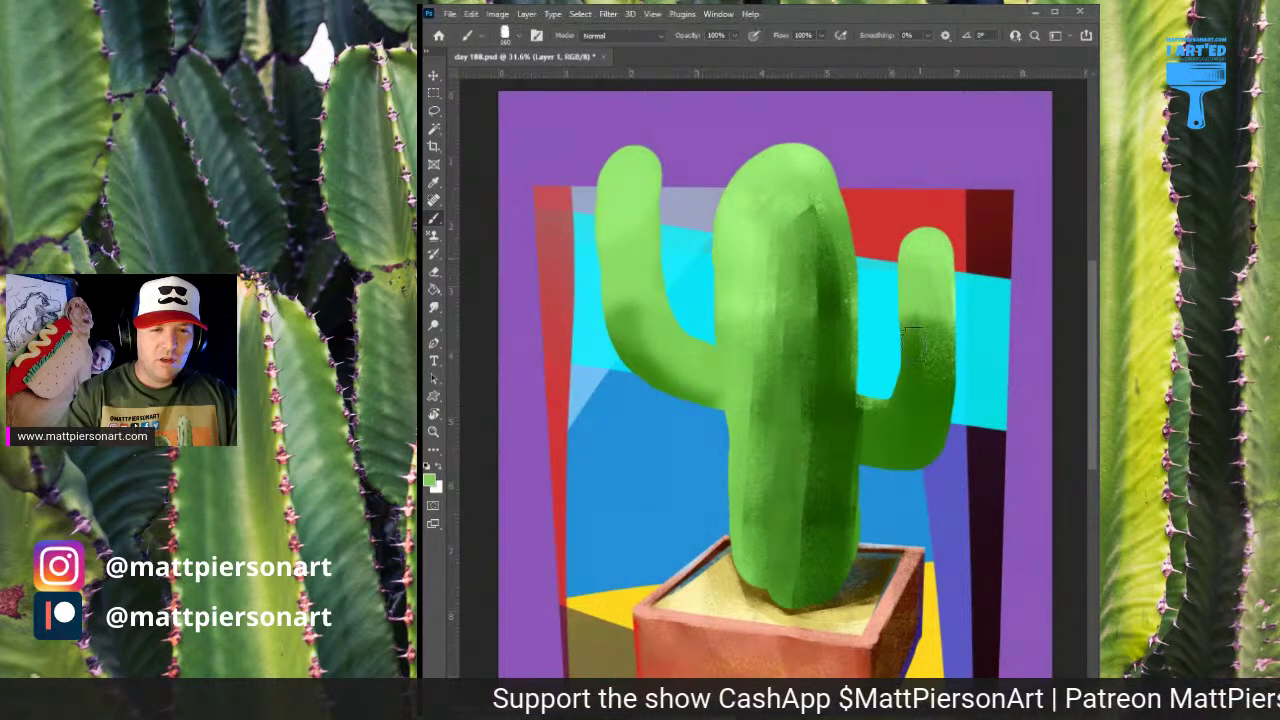
alt+click(923, 330)
mouse_move(938, 355)
mouse_down()
mouse_move(926, 397)
mouse_move(925, 344)
mouse_move(860, 442)
mouse_move(914, 449)
mouse_move(876, 446)
mouse_move(904, 452)
mouse_move(950, 426)
mouse_move(913, 464)
mouse_move(926, 348)
mouse_move(898, 444)
mouse_move(932, 442)
mouse_move(941, 312)
mouse_move(939, 457)
mouse_move(945, 315)
mouse_move(946, 407)
mouse_move(942, 340)
mouse_up()
alt+click(941, 325)
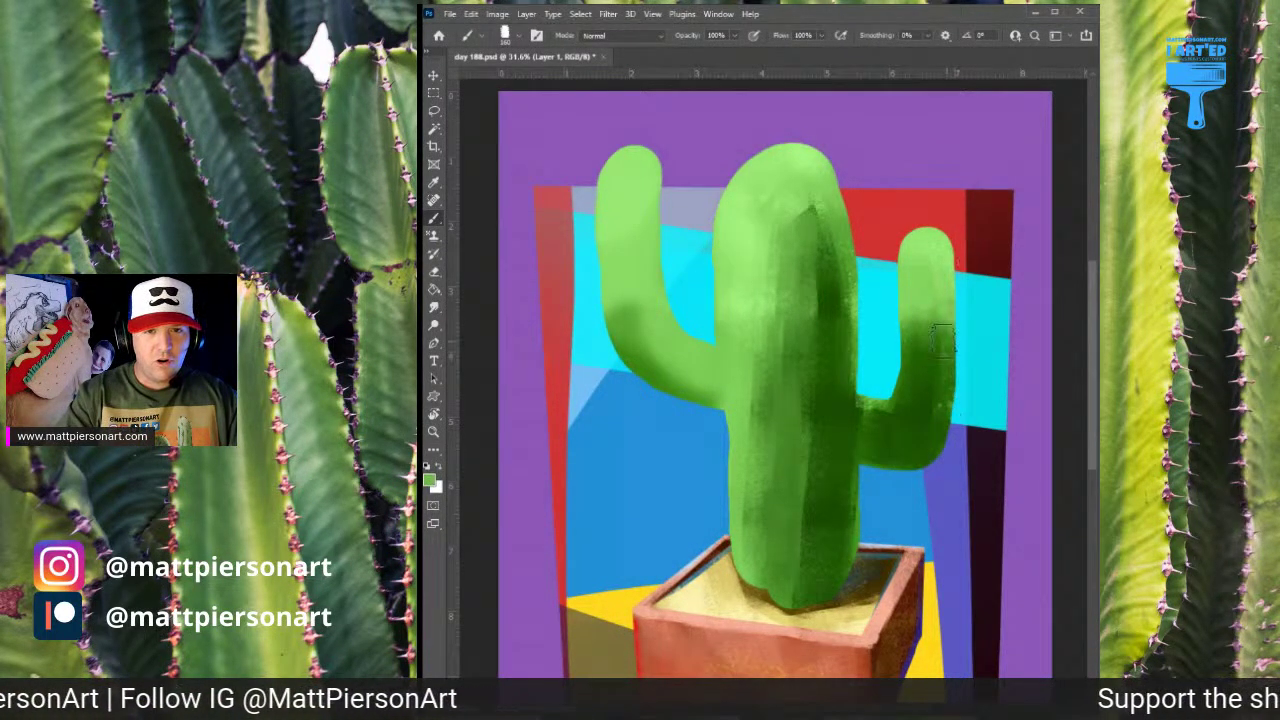
Add a light green rim along the right arm's outer edge and darken its lower bend with deep green
alt+click(948, 294)
mouse_move(946, 283)
mouse_down()
mouse_move(950, 343)
mouse_move(949, 273)
mouse_move(956, 403)
mouse_up()
alt+click(920, 385)
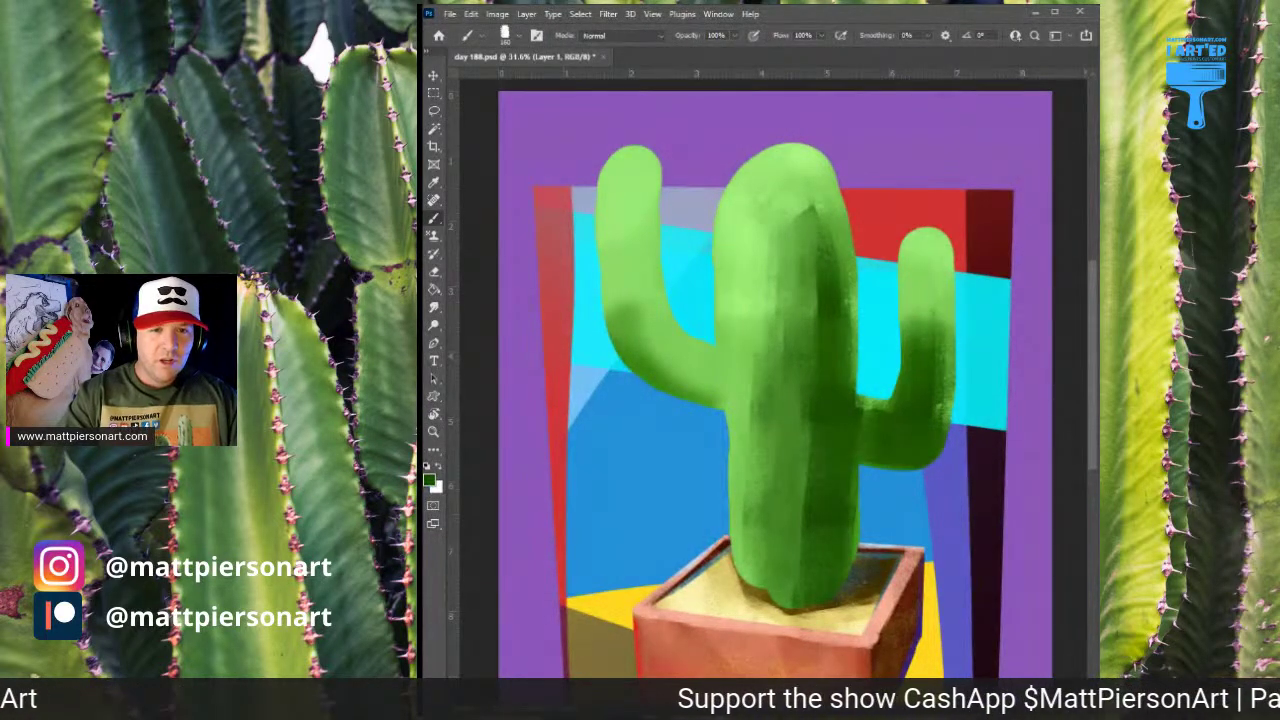
mouse_move(872, 418)
mouse_down()
mouse_move(871, 476)
mouse_move(866, 429)
mouse_move(896, 454)
mouse_move(896, 480)
mouse_move(883, 414)
mouse_move(913, 470)
mouse_move(885, 443)
mouse_move(921, 464)
mouse_move(883, 444)
mouse_move(936, 466)
mouse_move(878, 429)
mouse_move(909, 444)
mouse_move(923, 421)
mouse_move(923, 367)
mouse_up()
alt+click(883, 412)
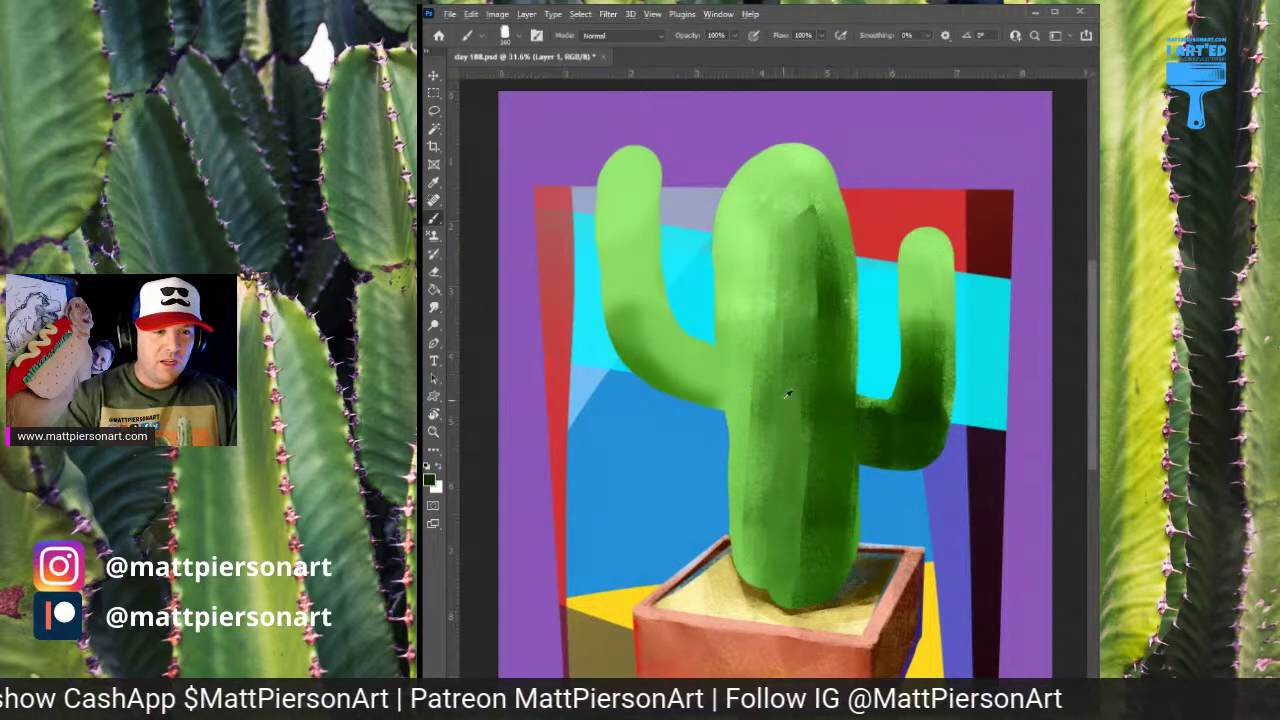
Brighten the trunk's lower left side with light greens sampled beneath the left arm
alt+click(740, 400)
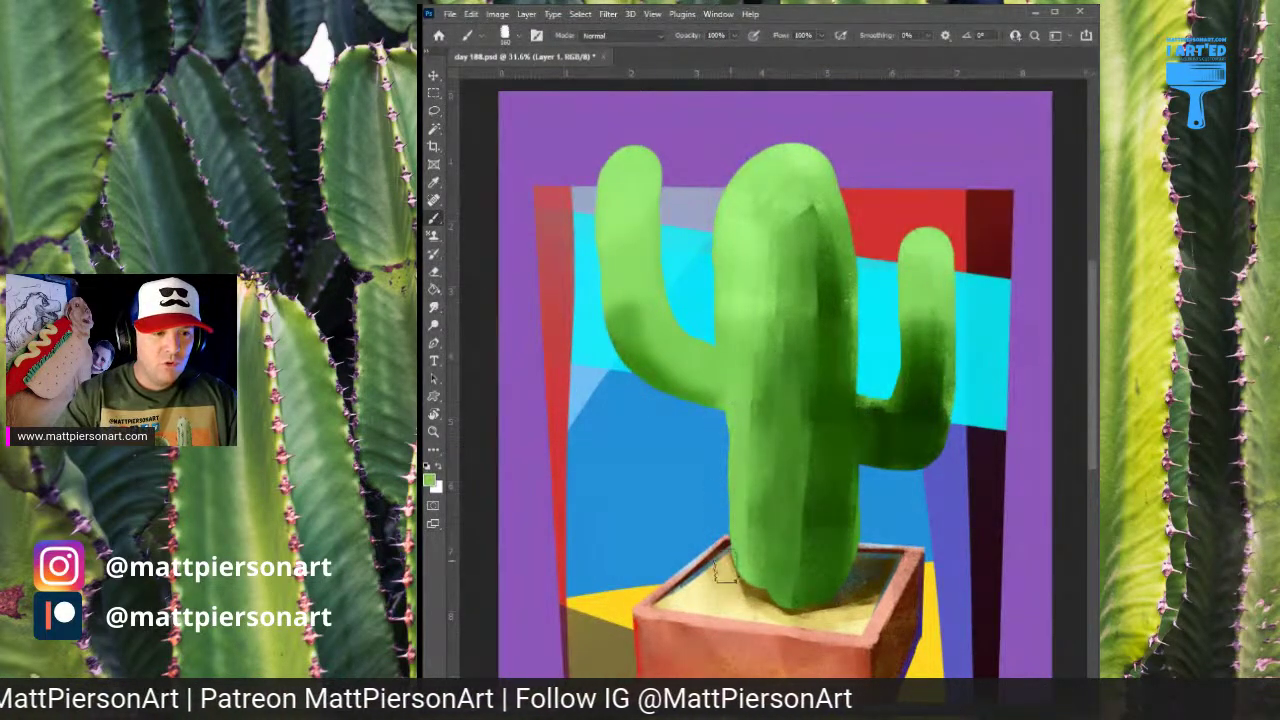
alt+click(743, 499)
drag(746, 464, 753, 560)
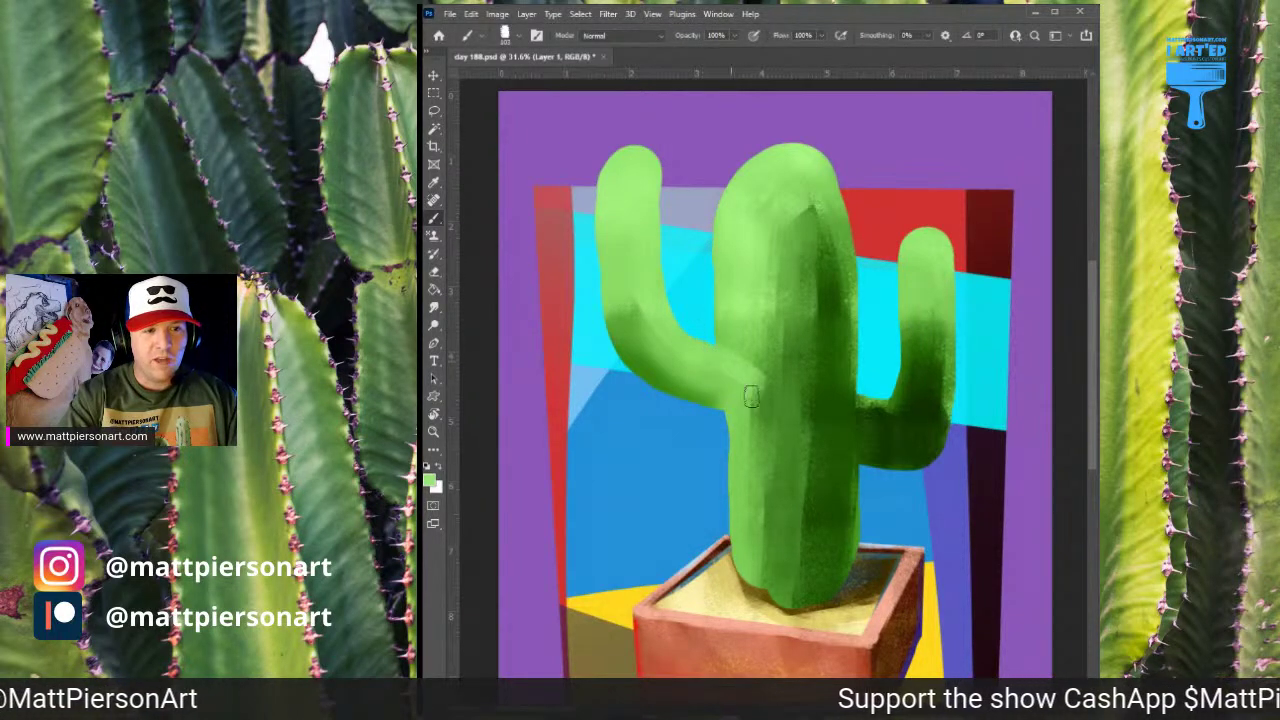
Shade the left arm's underside and bend with sampled mid-greens, blending them upward along the arm
alt+click(798, 335)
drag(680, 380, 736, 400)
mouse_move(643, 354)
mouse_down()
mouse_move(739, 388)
mouse_move(631, 339)
mouse_move(731, 398)
mouse_up()
alt+click(785, 326)
mouse_move(626, 316)
mouse_down()
mouse_move(658, 354)
mouse_move(630, 309)
mouse_move(637, 358)
mouse_move(625, 289)
mouse_move(619, 320)
mouse_up()
drag(626, 262, 640, 337)
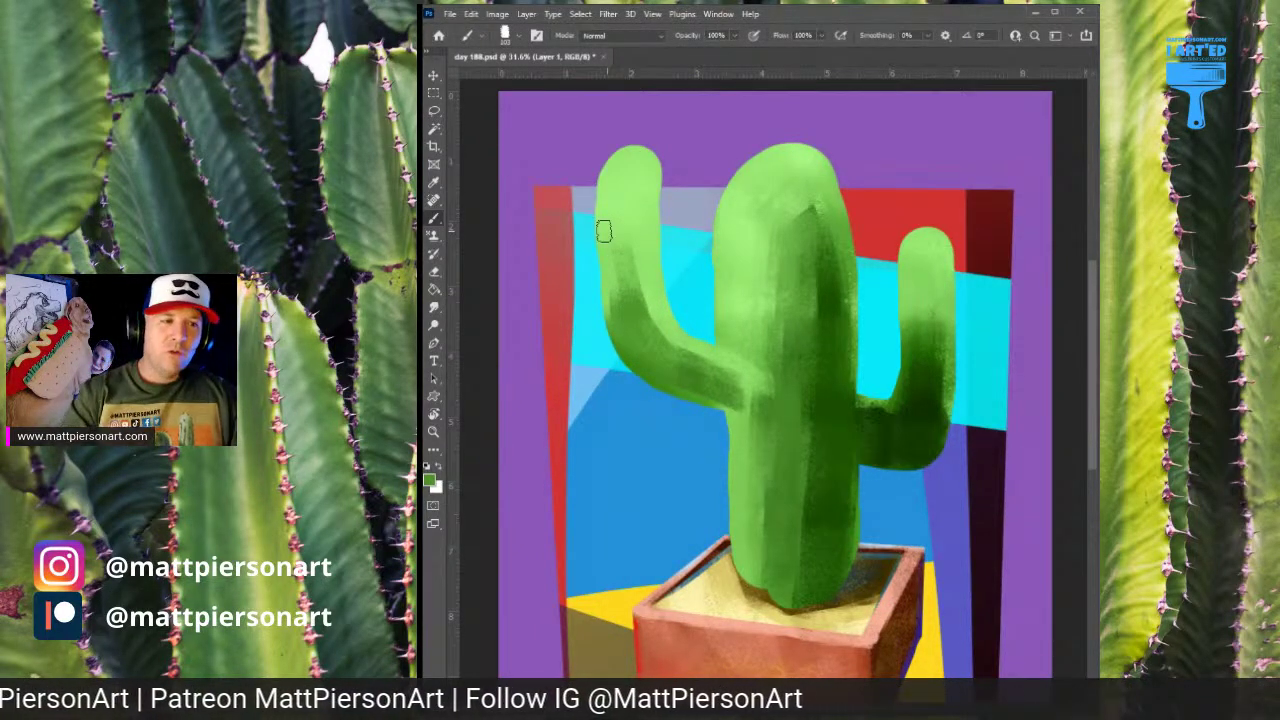
alt+click(628, 266)
drag(613, 258, 629, 307)
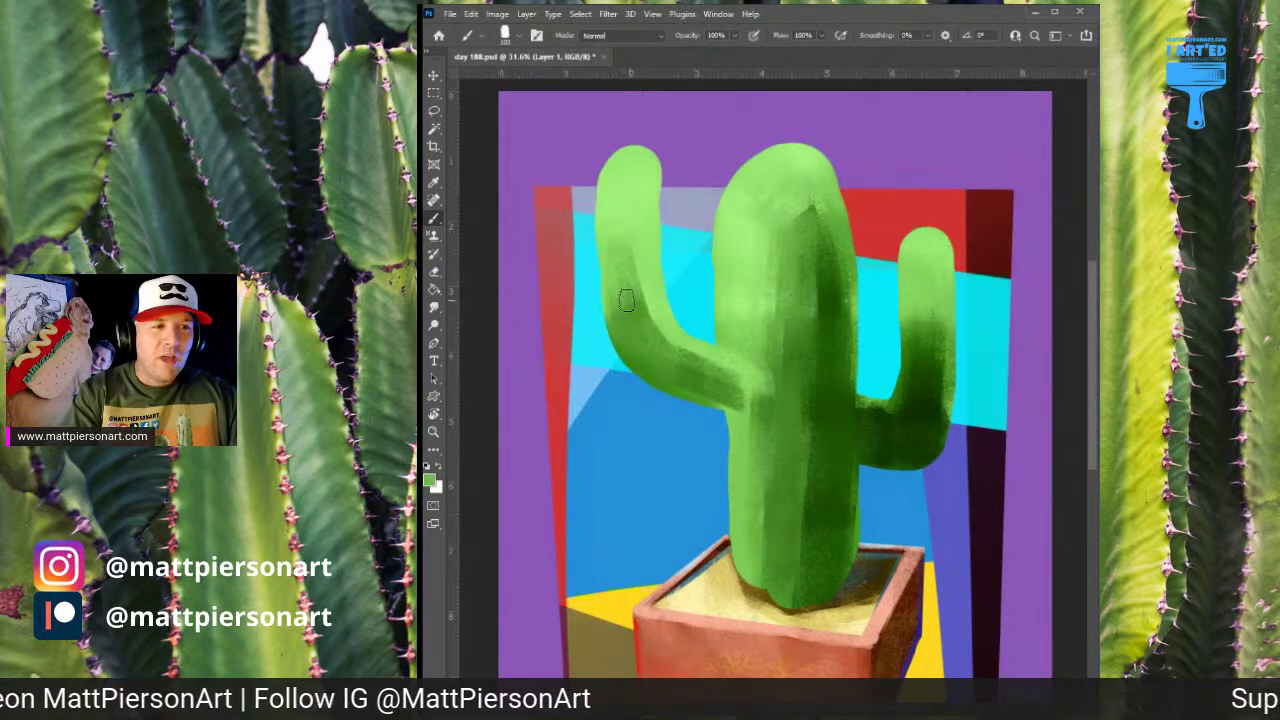
Paint pale green highlights on the trunk's crown, the middle of the right arm and the left arm's tip
alt+click(763, 178)
mouse_move(768, 152)
mouse_down()
mouse_move(711, 211)
mouse_move(729, 276)
mouse_move(798, 192)
mouse_move(836, 202)
mouse_up()
mouse_move(778, 202)
mouse_down()
mouse_move(782, 237)
mouse_move(798, 246)
mouse_move(773, 258)
mouse_move(737, 215)
mouse_move(760, 331)
mouse_move(769, 295)
mouse_up()
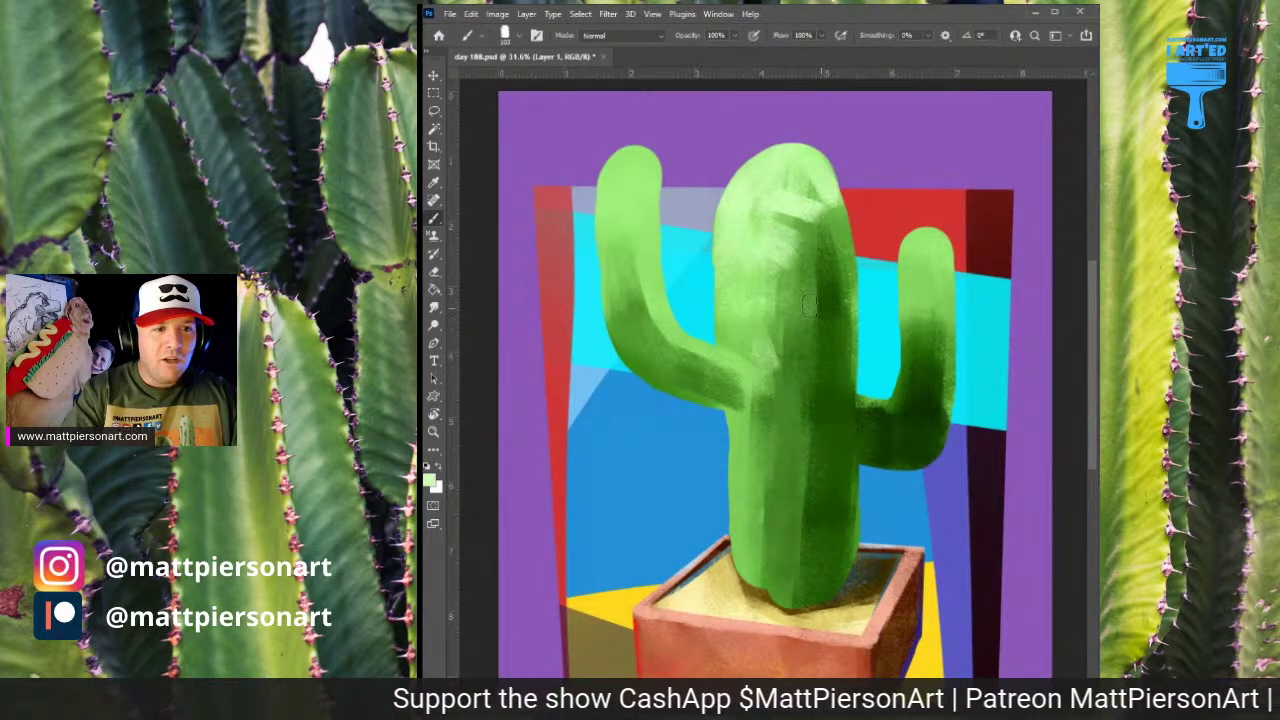
mouse_move(918, 305)
mouse_down()
mouse_move(929, 257)
mouse_move(940, 283)
mouse_up()
mouse_move(638, 153)
mouse_down()
mouse_move(603, 191)
mouse_move(632, 149)
mouse_move(648, 171)
mouse_move(629, 179)
mouse_move(651, 207)
mouse_move(640, 160)
mouse_up()
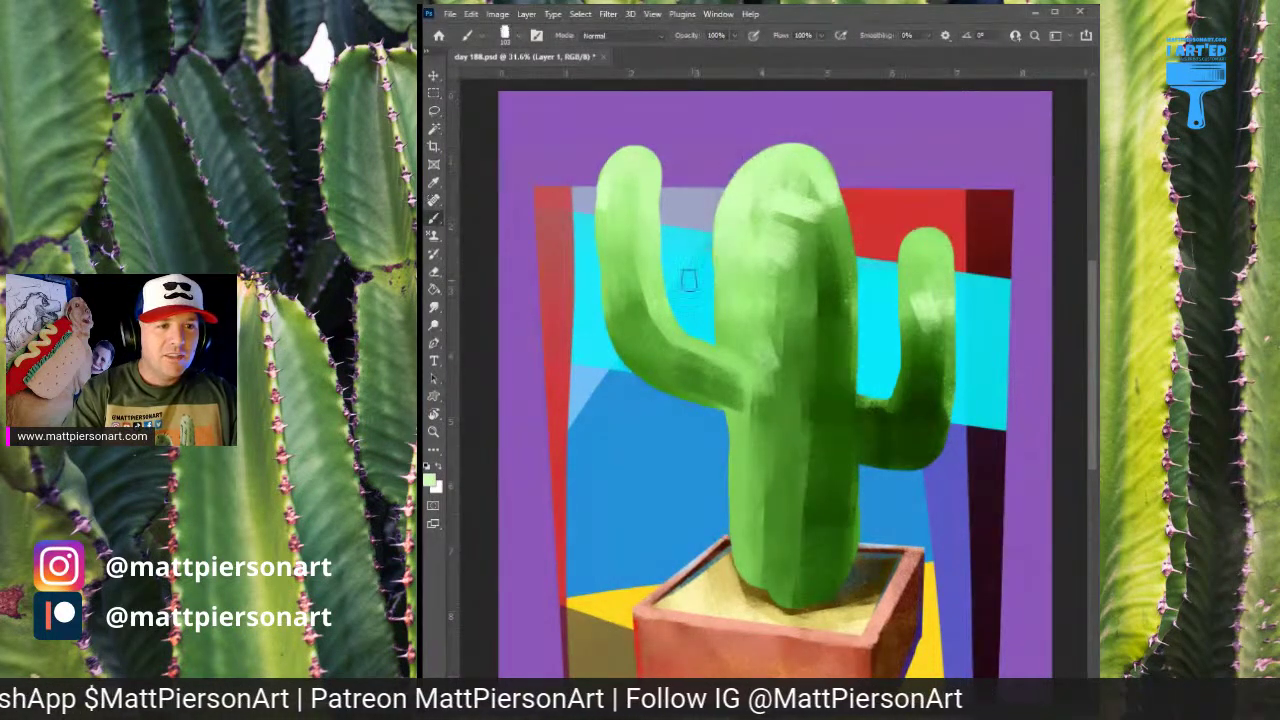
Add textured dark green shadow to the left arm's lower bend and blend it upward with sampled greens
alt+click(835, 297)
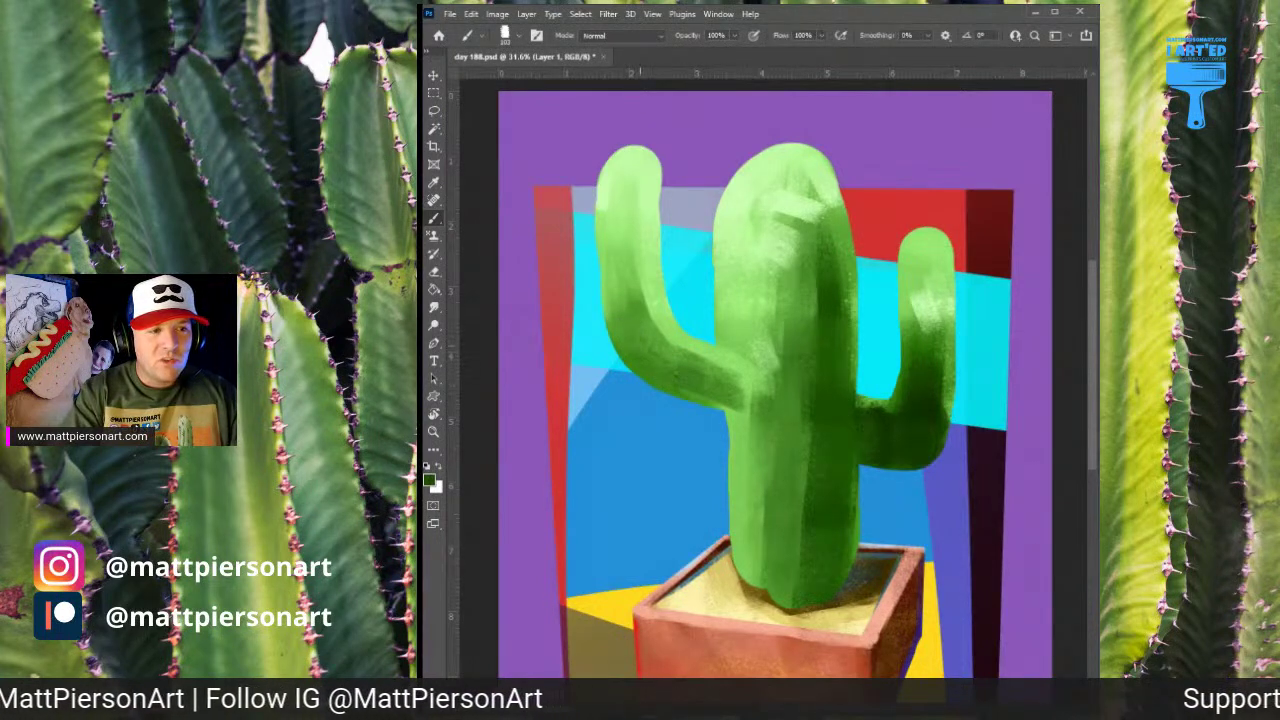
mouse_move(657, 360)
mouse_down()
mouse_move(722, 390)
mouse_move(701, 390)
mouse_move(660, 360)
mouse_move(742, 390)
mouse_move(734, 405)
mouse_move(730, 388)
mouse_move(640, 328)
mouse_move(655, 365)
mouse_move(625, 335)
mouse_move(640, 300)
mouse_move(624, 290)
mouse_up()
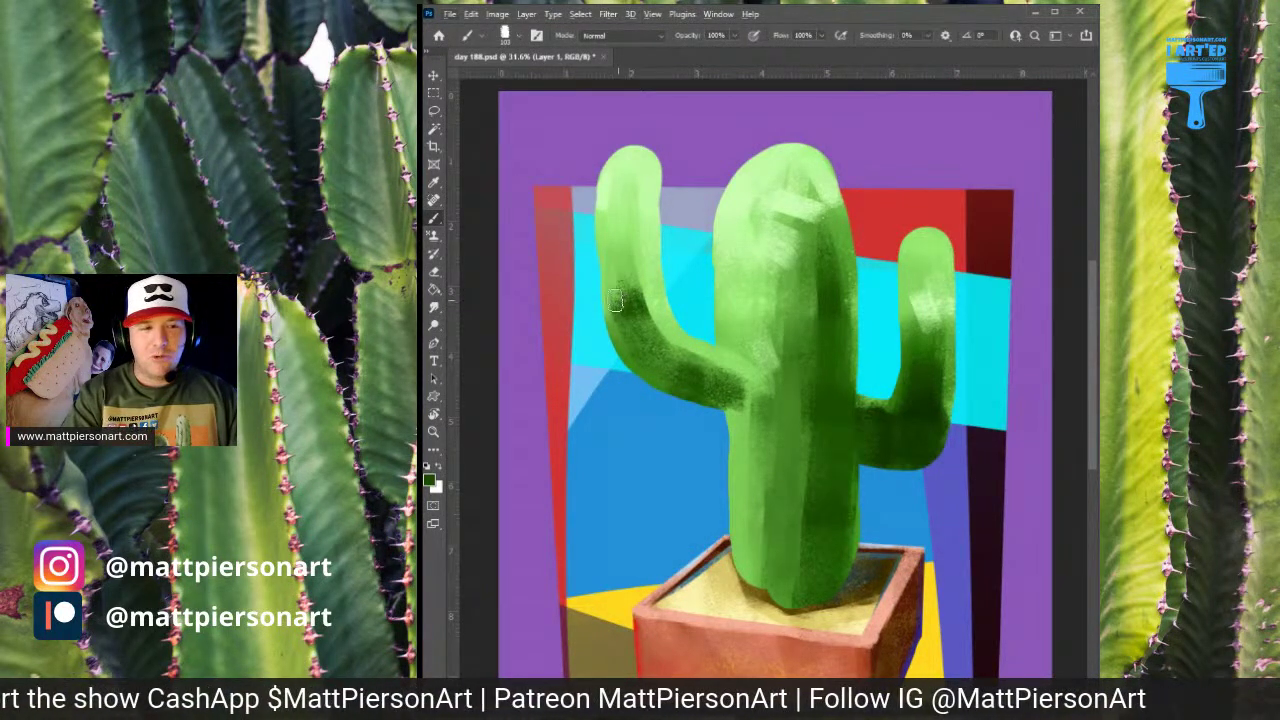
alt+click(628, 298)
mouse_move(630, 292)
mouse_down()
mouse_move(635, 252)
mouse_move(620, 220)
mouse_move(634, 345)
mouse_up()
alt+click(641, 259)
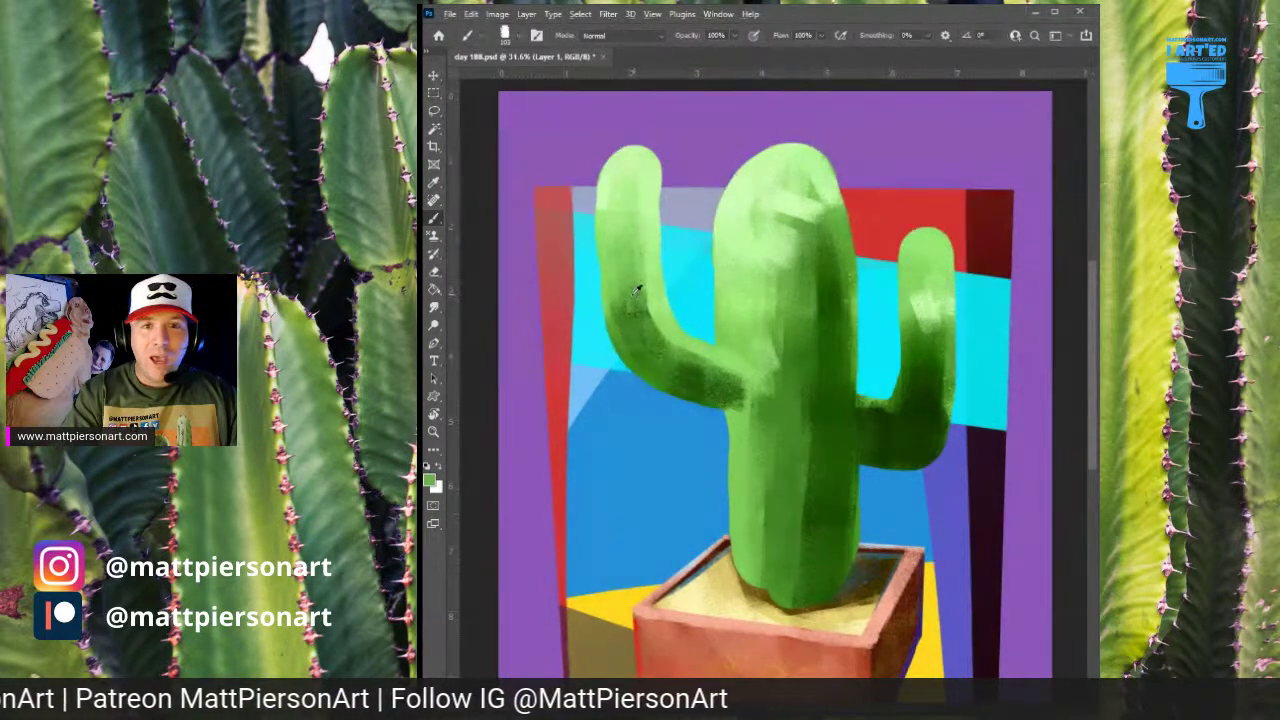
drag(646, 260, 652, 330)
alt+click(663, 318)
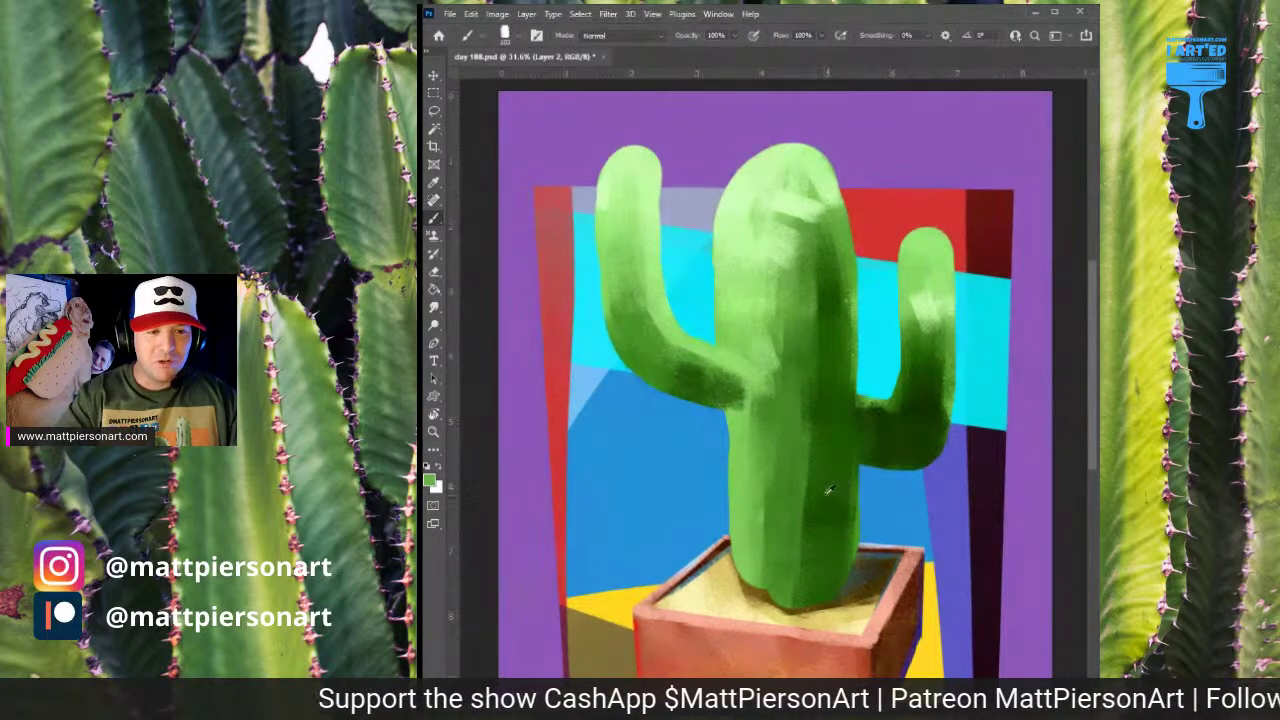
On a new layer, draw thin near-black green rib lines down the right side and centre of the trunk
alt+click(885, 424)
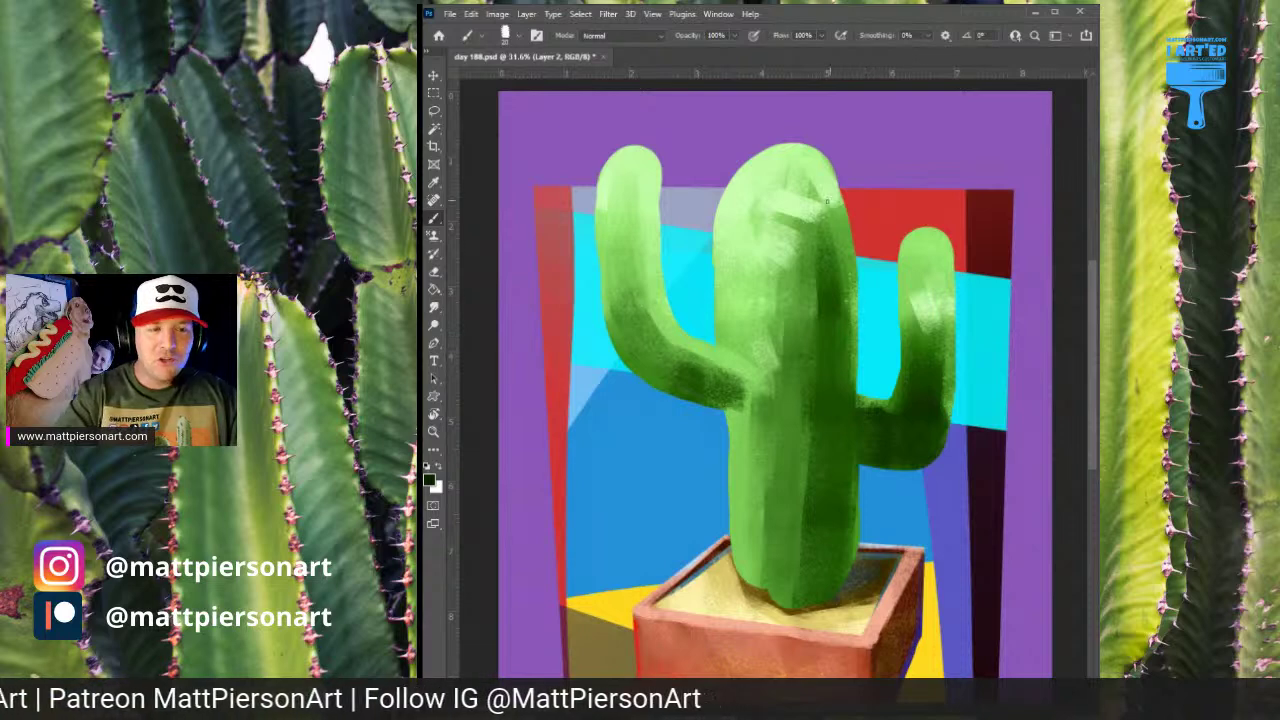
mouse_move(799, 164)
mouse_down()
mouse_move(832, 214)
mouse_move(841, 435)
mouse_up()
drag(838, 495, 836, 576)
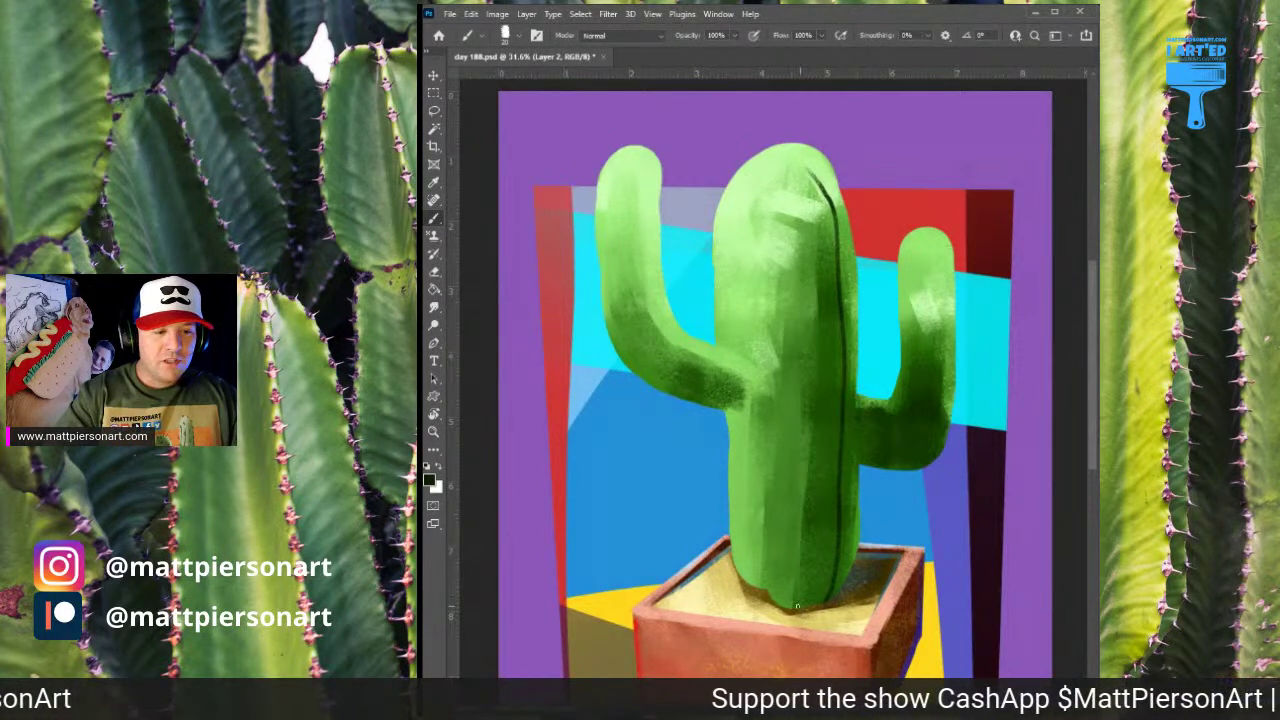
drag(810, 520, 814, 270)
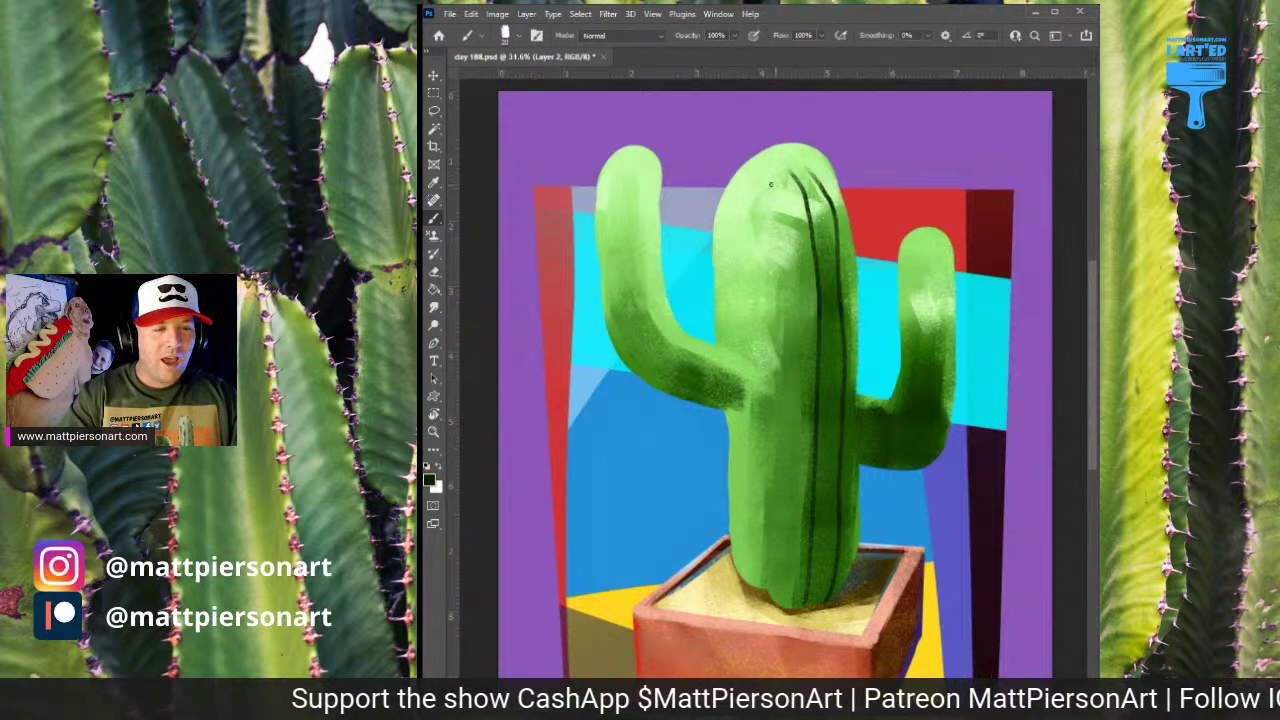
drag(775, 166, 786, 446)
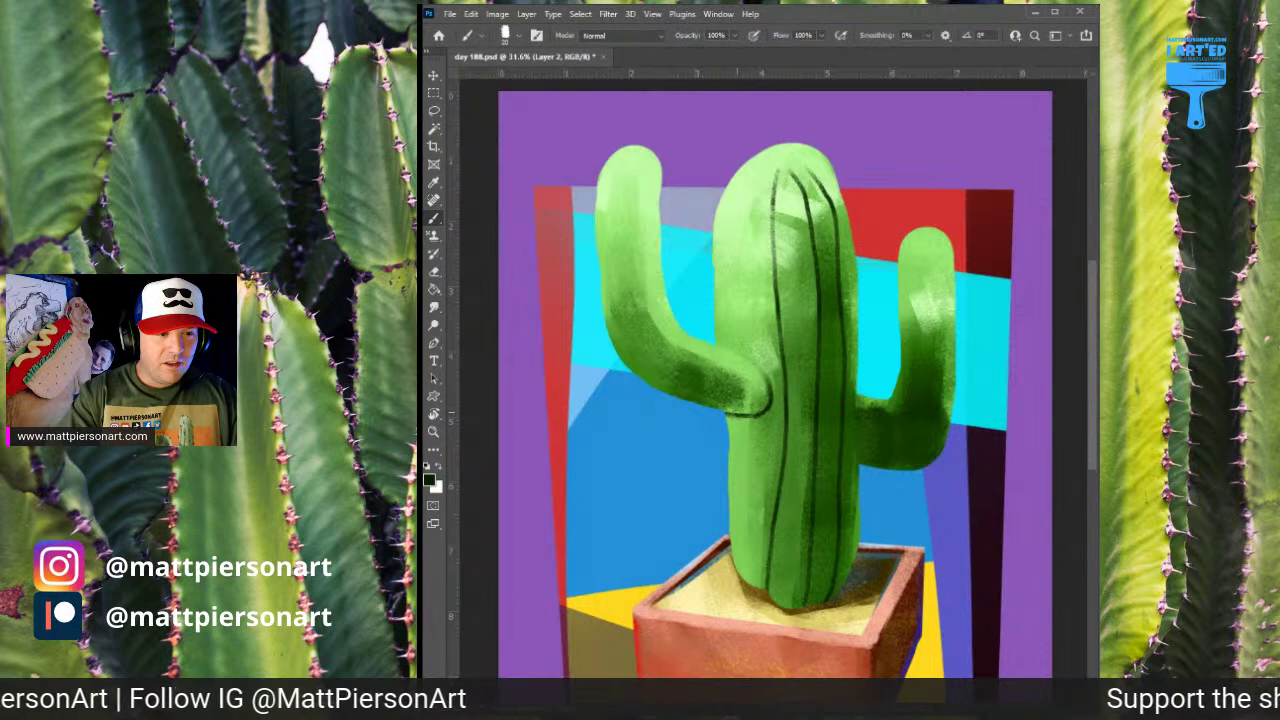
Draw thin dark rib lines on the trunk's left side, both above and below the left arm
mouse_move(717, 344)
mouse_down()
mouse_move(760, 372)
mouse_move(738, 315)
mouse_move(745, 204)
mouse_up()
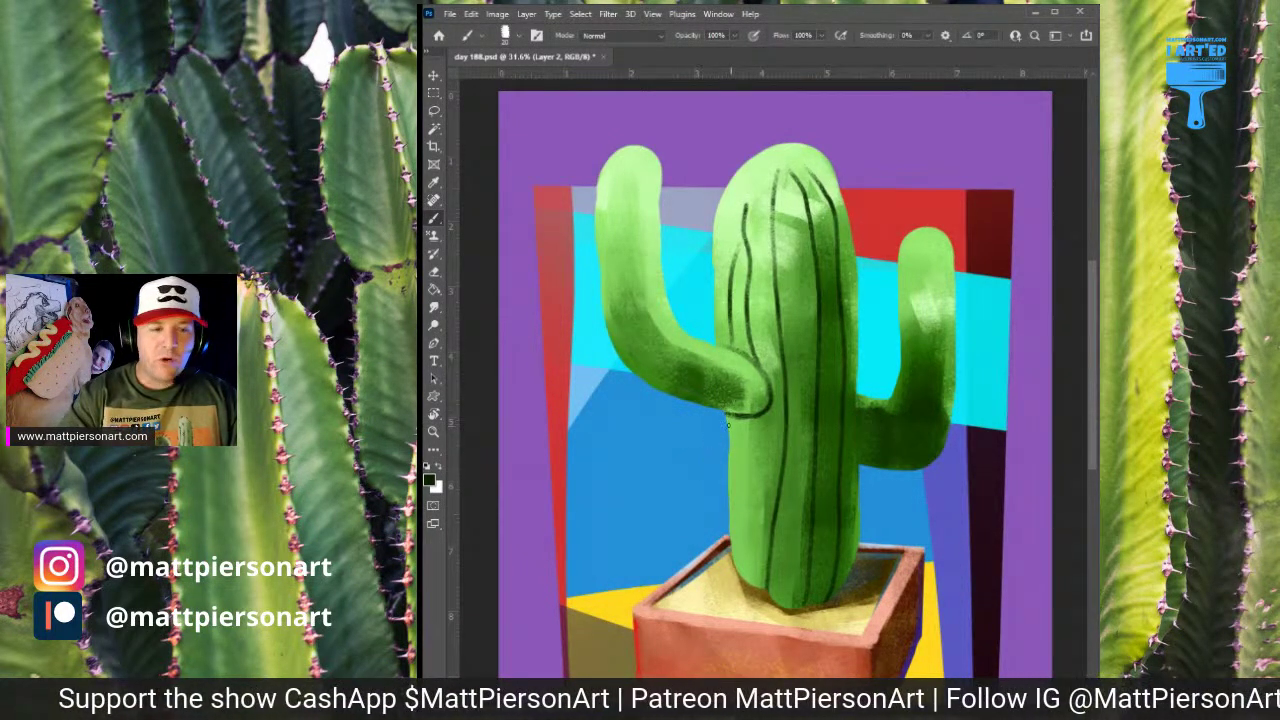
drag(760, 416, 752, 466)
drag(764, 408, 741, 546)
drag(740, 422, 737, 454)
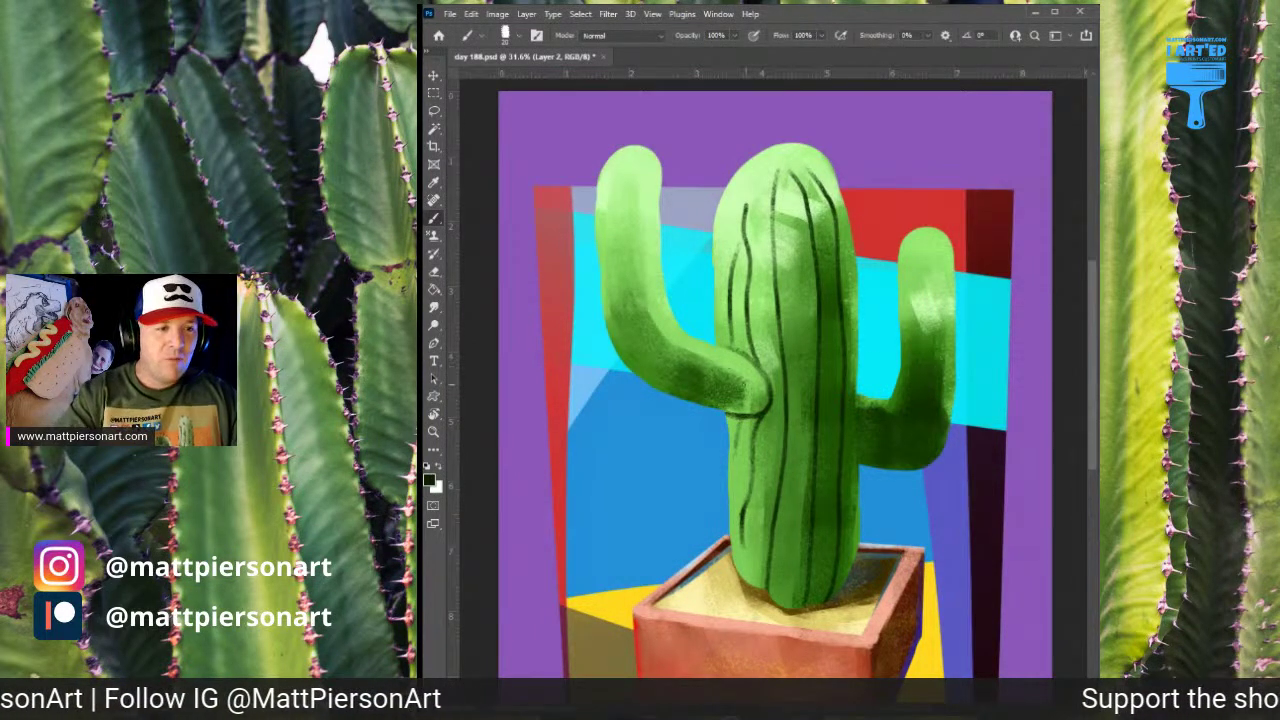
Draw thin dark rib lines along the left and right arms, following their bends
mouse_move(748, 384)
mouse_down()
mouse_move(650, 322)
mouse_move(632, 210)
mouse_move(614, 226)
mouse_move(638, 354)
mouse_move(718, 395)
mouse_up()
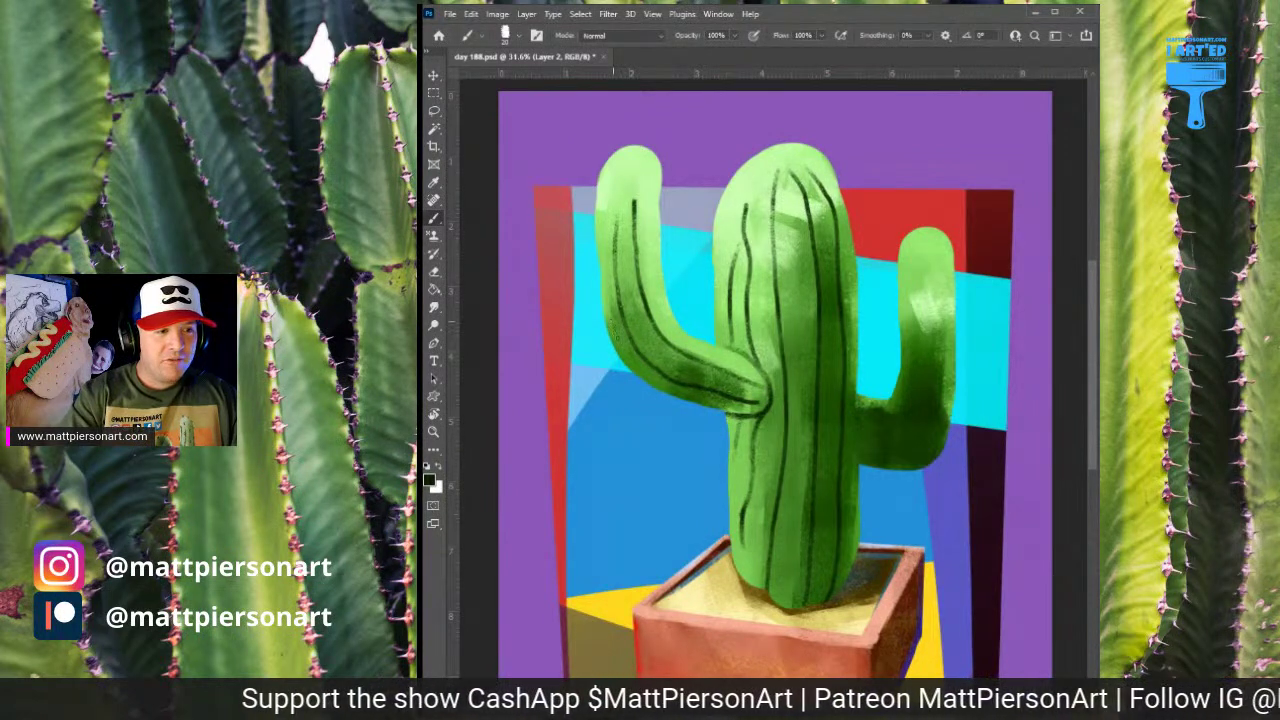
drag(637, 367, 669, 395)
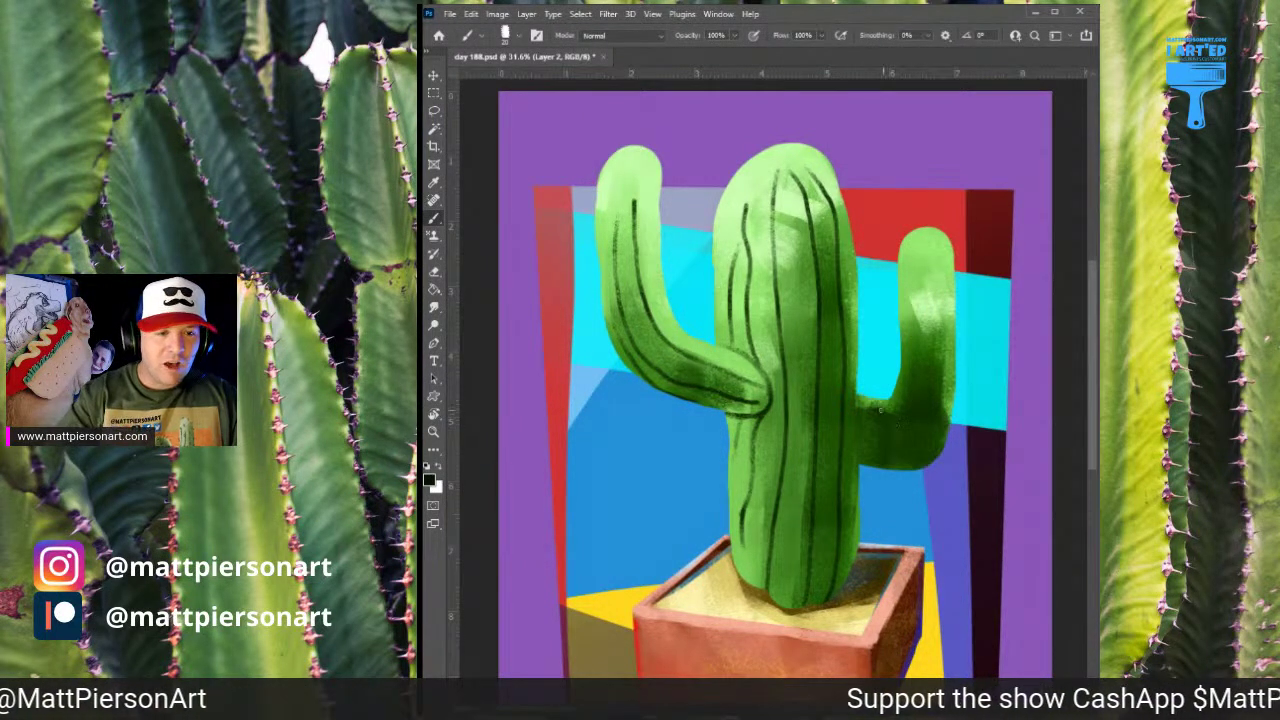
drag(923, 361, 922, 248)
drag(938, 424, 944, 272)
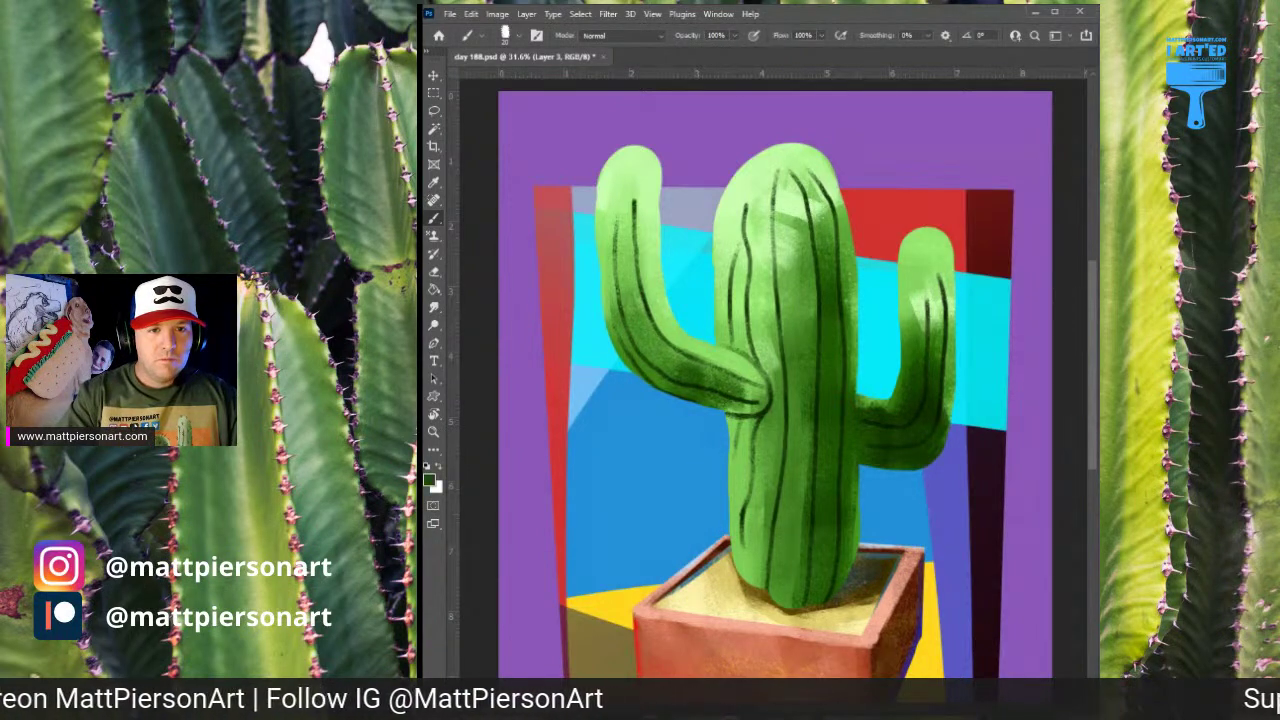
Thicken the trunk's rib lines with textured near-black green strokes down the centre, the right side and the lower left
scroll(782, 538, up, 3)
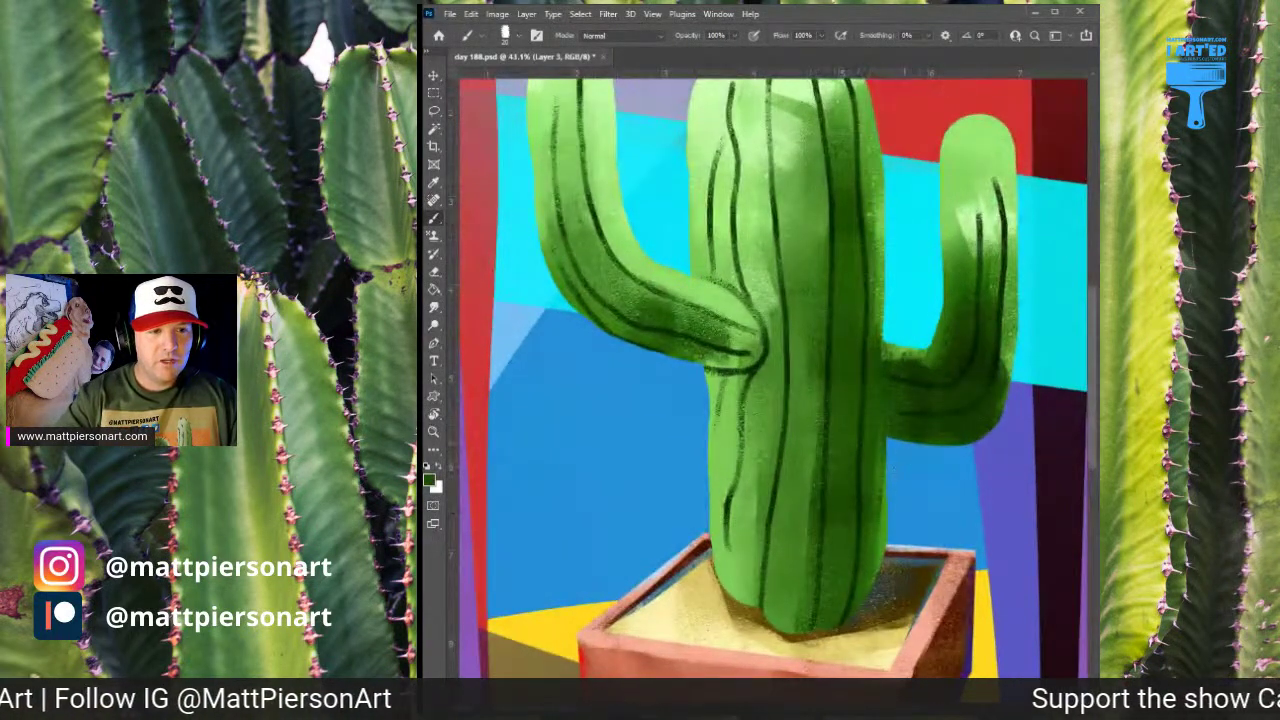
scroll(926, 412, down, 3)
drag(937, 420, 912, 444)
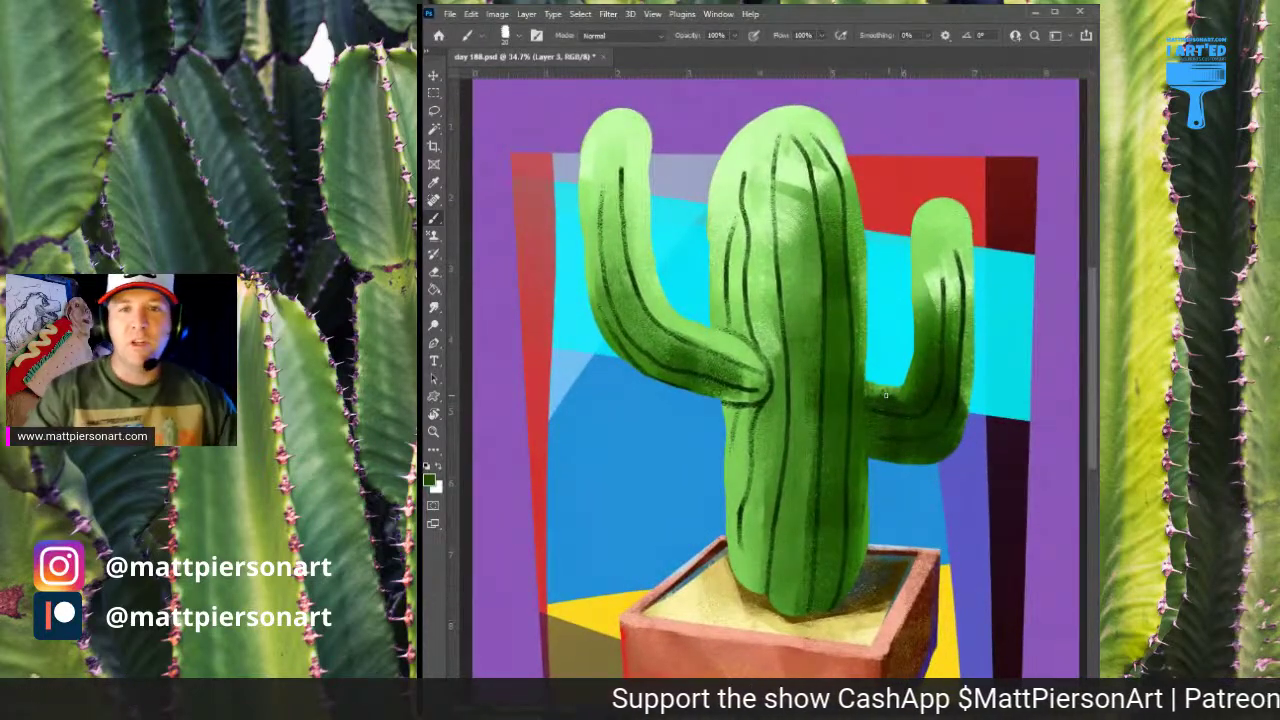
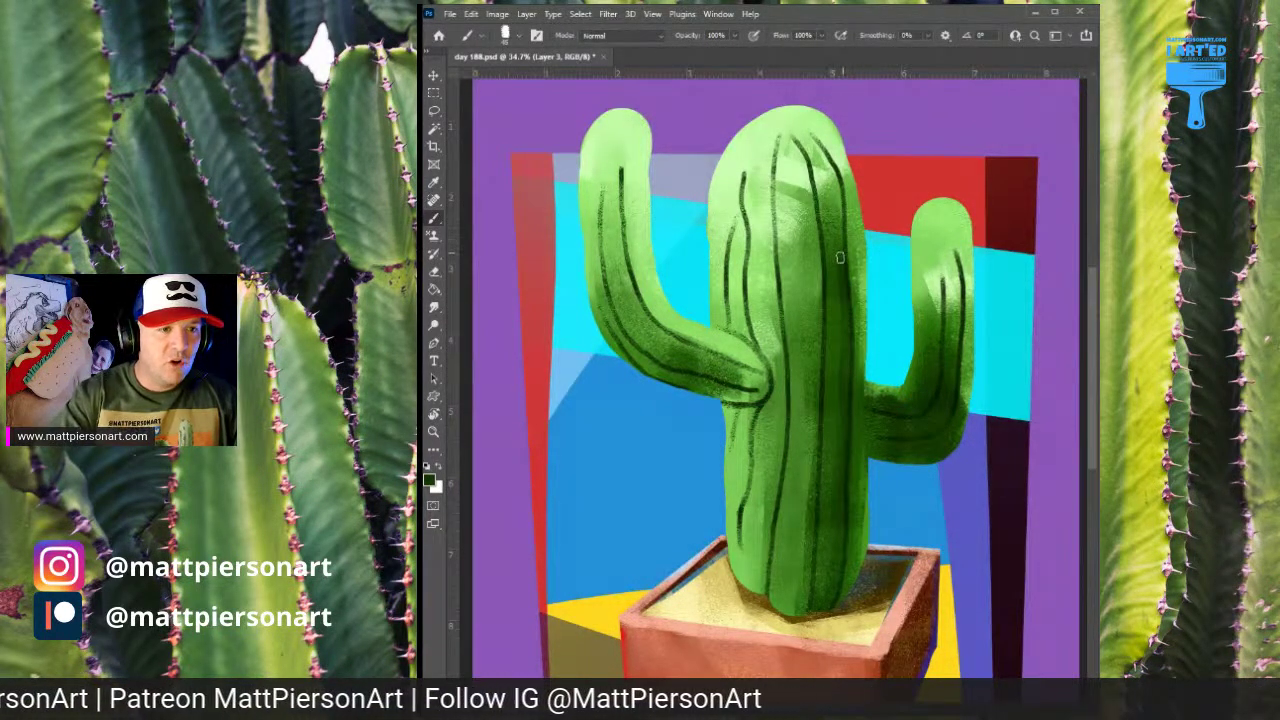
drag(838, 205, 812, 135)
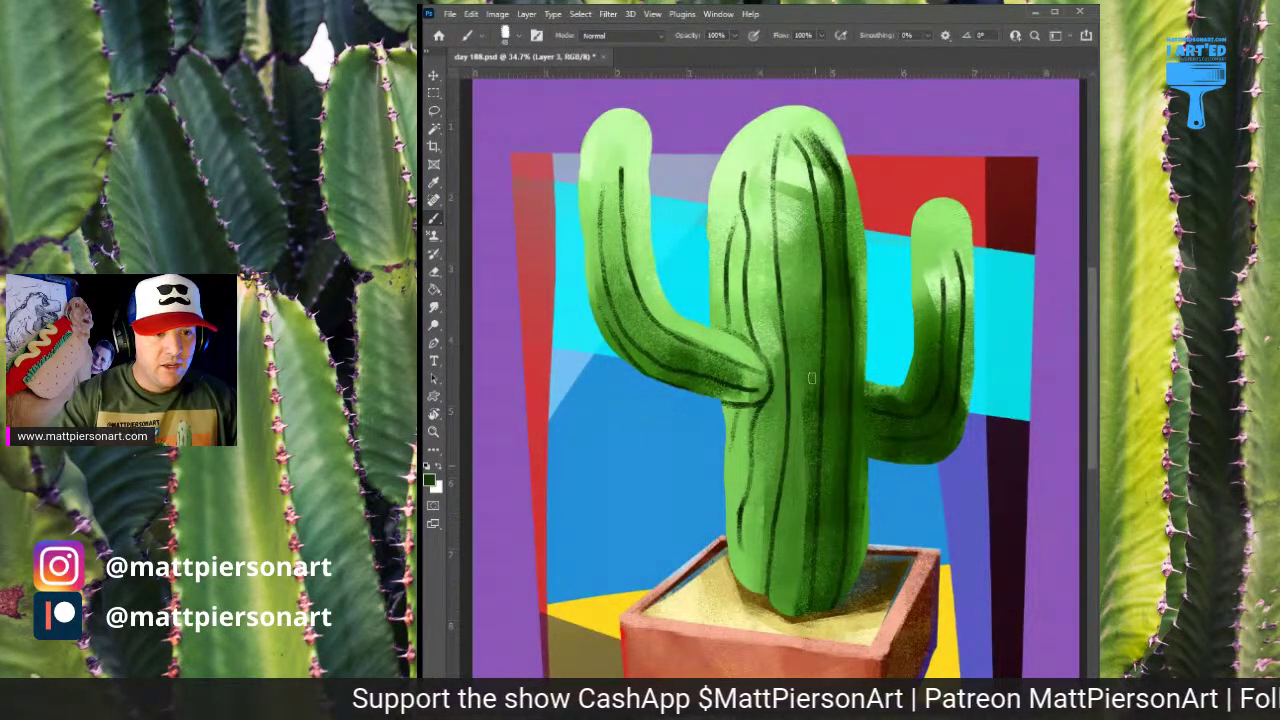
drag(815, 353, 809, 208)
mouse_move(814, 257)
mouse_down()
mouse_move(795, 143)
mouse_move(811, 175)
mouse_up()
mouse_move(824, 258)
mouse_down()
mouse_move(826, 311)
mouse_move(821, 260)
mouse_move(806, 540)
mouse_up()
mouse_move(781, 242)
mouse_down()
mouse_move(786, 408)
mouse_move(773, 489)
mouse_move(784, 452)
mouse_move(779, 415)
mouse_move(761, 533)
mouse_move(770, 600)
mouse_move(766, 585)
mouse_move(793, 606)
mouse_up()
drag(744, 506, 744, 557)
mouse_move(742, 478)
mouse_down()
mouse_move(746, 580)
mouse_move(762, 405)
mouse_up()
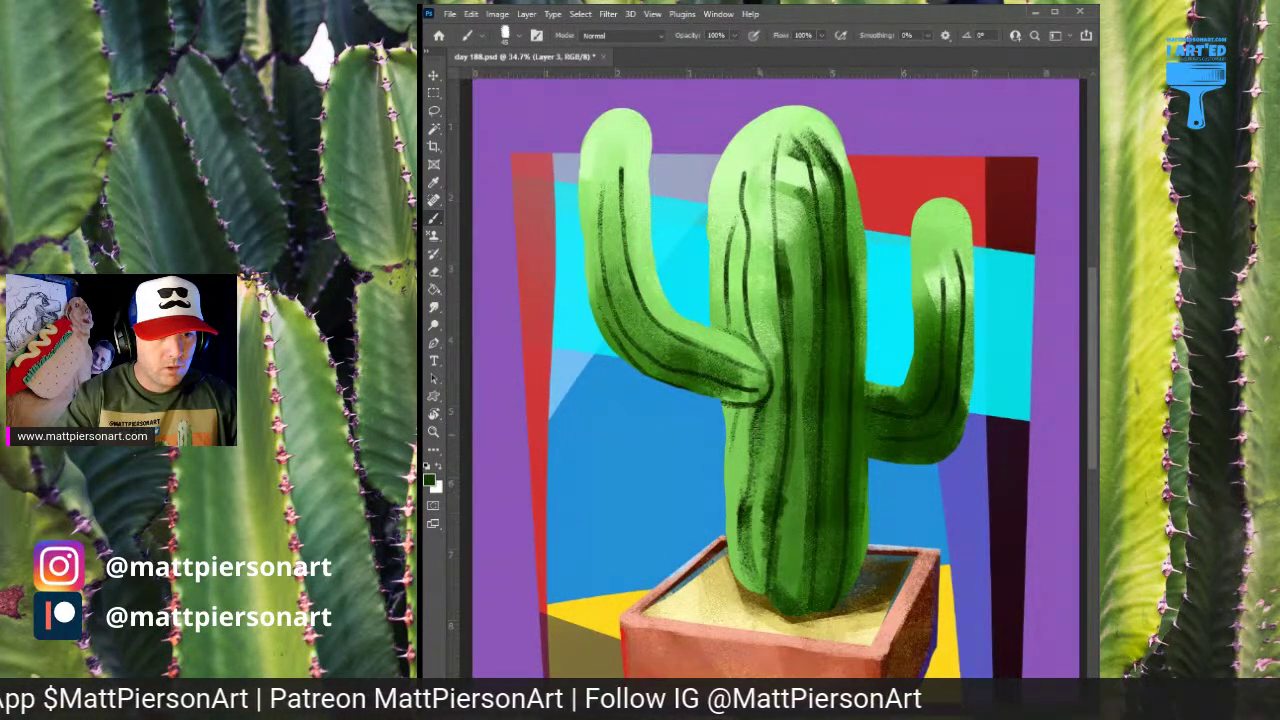
Darken the ribs on the trunk's left side with textured near-black green strokes above and below the left arm joint
mouse_move(758, 340)
mouse_down()
mouse_move(746, 195)
mouse_move(768, 380)
mouse_up()
mouse_move(748, 296)
mouse_down()
mouse_move(728, 262)
mouse_move(726, 320)
mouse_move(726, 268)
mouse_move(733, 335)
mouse_move(766, 376)
mouse_up()
key(ctrl+z)
key(ctrl+z)
mouse_move(733, 262)
mouse_down()
mouse_move(726, 306)
mouse_move(748, 340)
mouse_up()
drag(734, 234, 726, 274)
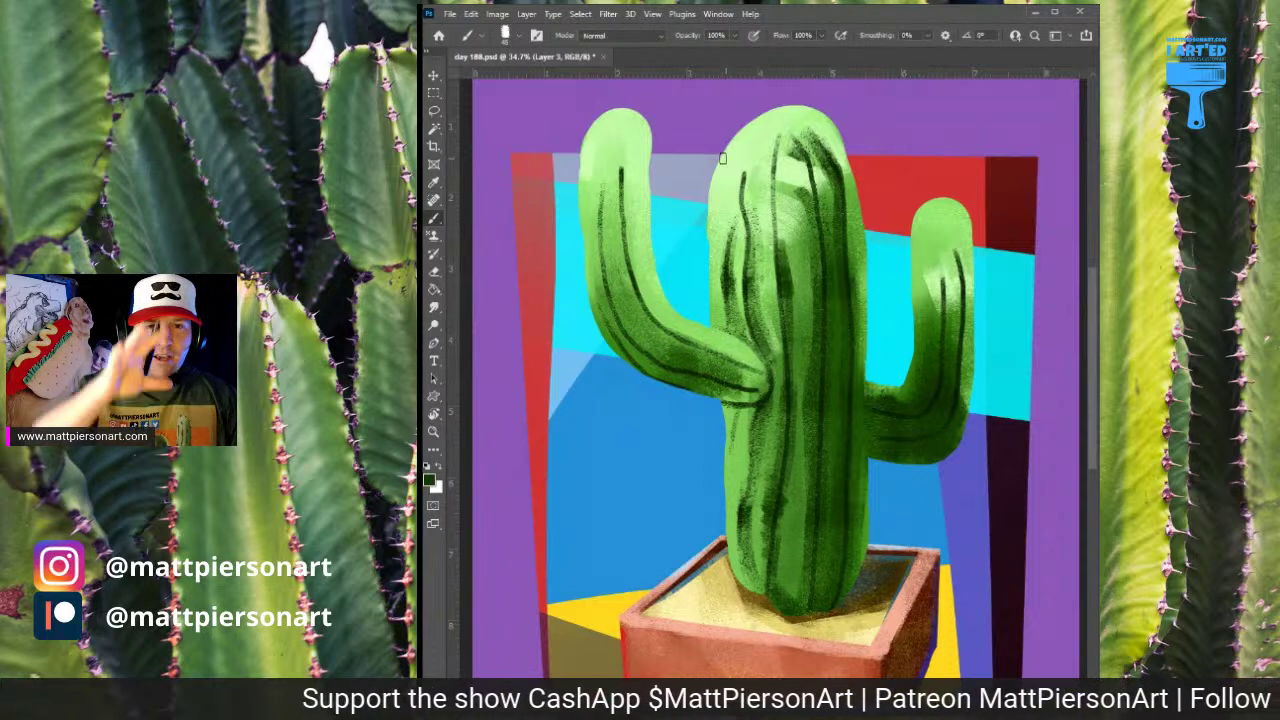
mouse_move(765, 342)
mouse_down()
mouse_move(771, 391)
mouse_move(729, 464)
mouse_up()
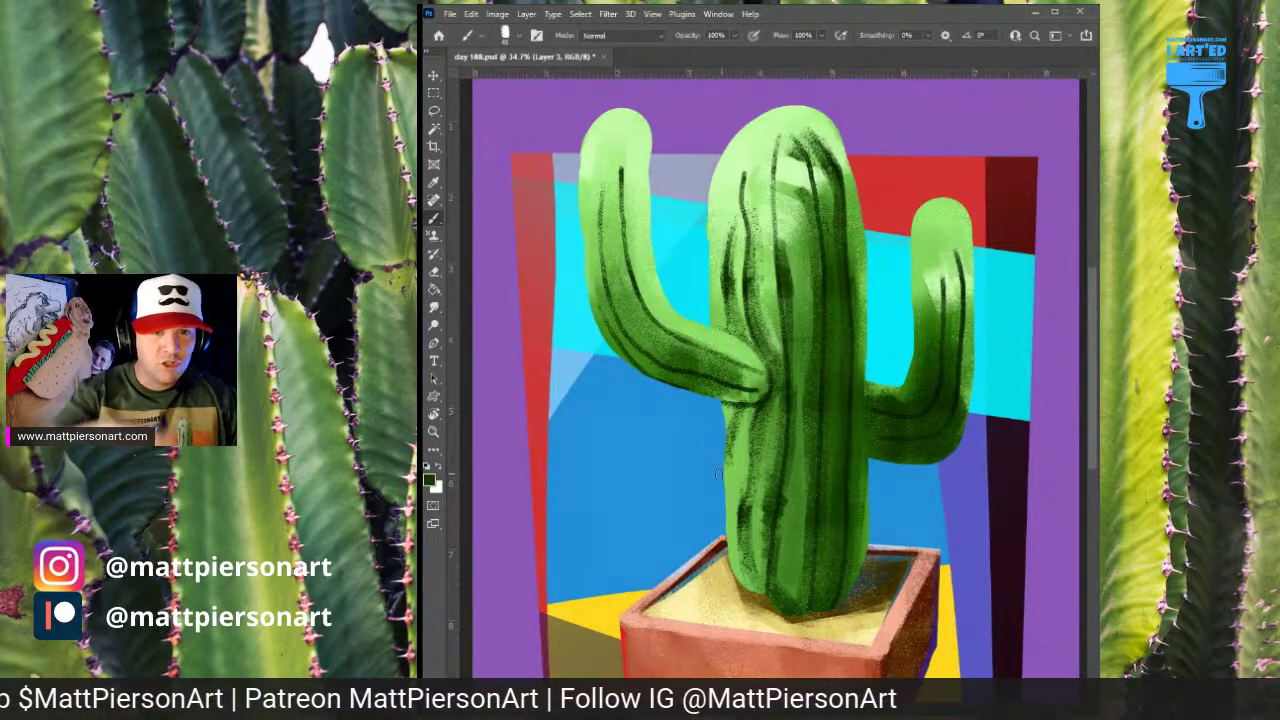
Darken the rib lines along the left and right arms with textured strokes and touch up the trunk's left ribs
mouse_move(692, 375)
mouse_down()
mouse_move(767, 391)
mouse_move(702, 380)
mouse_up()
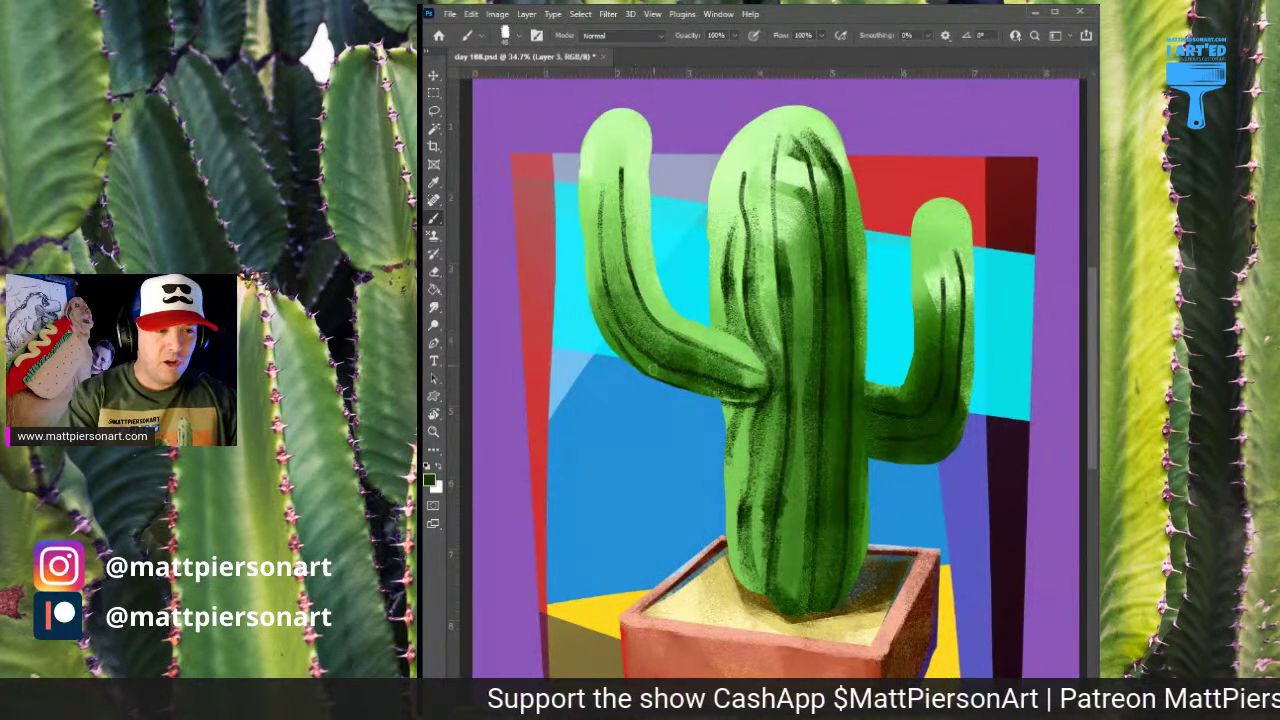
mouse_move(605, 313)
mouse_down()
mouse_move(594, 231)
mouse_move(603, 268)
mouse_up()
mouse_move(600, 198)
mouse_down()
mouse_move(611, 250)
mouse_move(603, 174)
mouse_move(631, 310)
mouse_move(618, 265)
mouse_move(655, 328)
mouse_move(636, 297)
mouse_move(738, 358)
mouse_move(756, 386)
mouse_up()
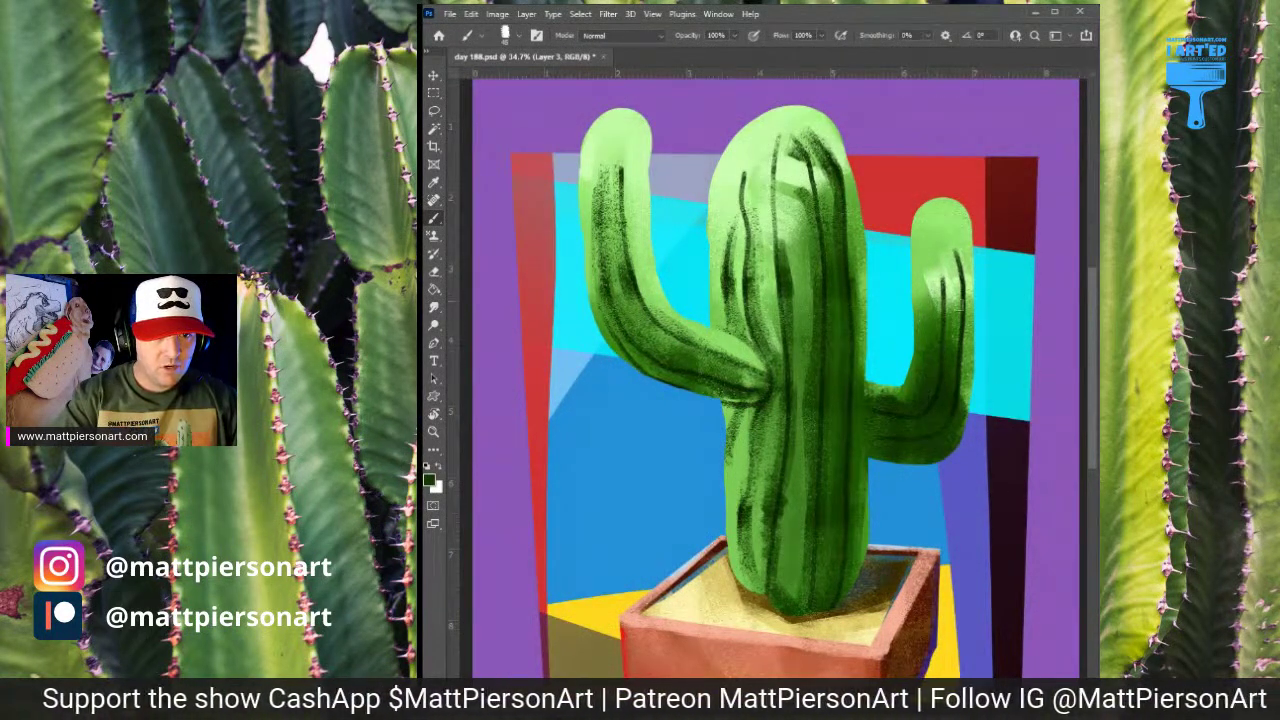
drag(959, 262, 946, 420)
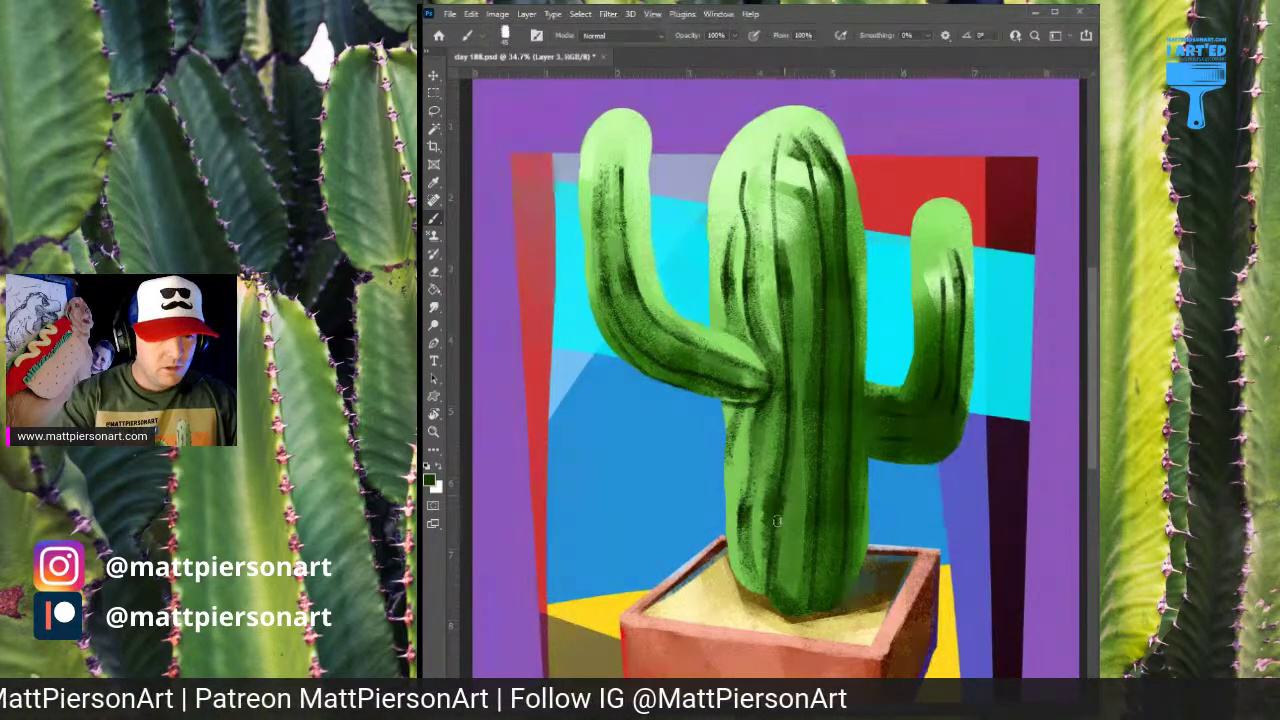
drag(756, 526, 757, 568)
drag(750, 206, 756, 246)
mouse_move(620, 153)
mouse_down()
mouse_move(638, 282)
mouse_move(666, 318)
mouse_up()
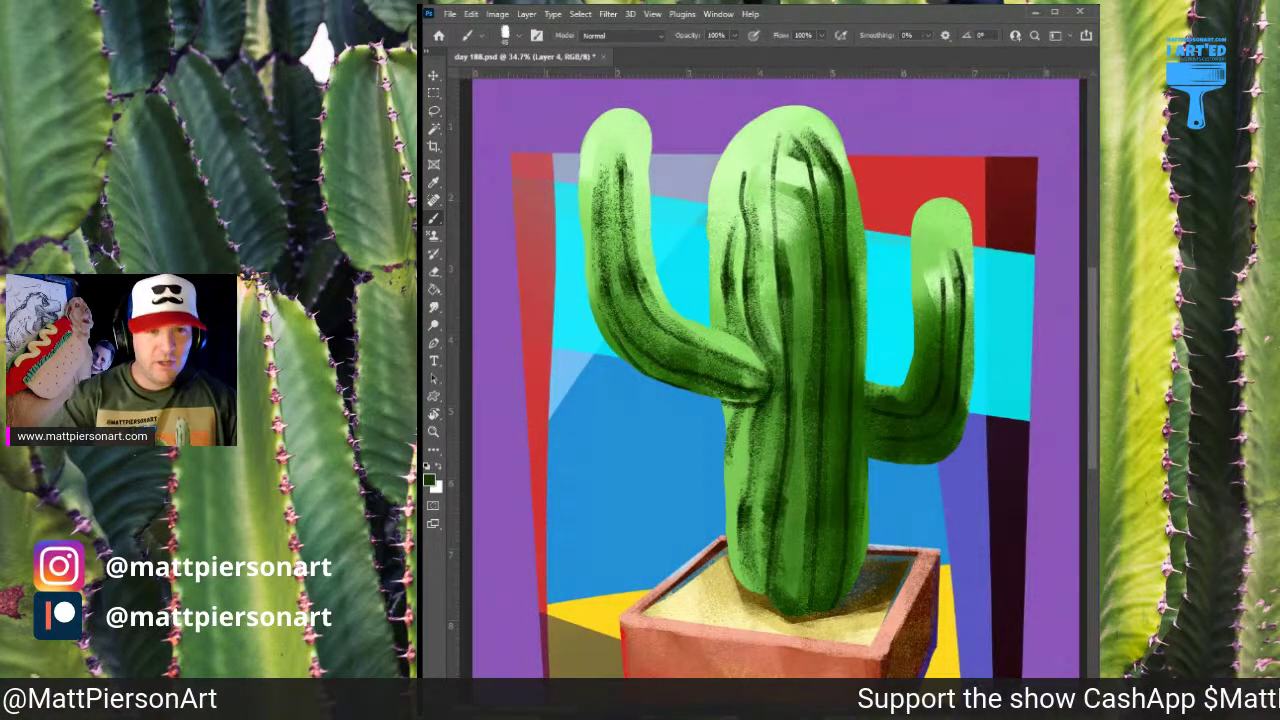
On a new layer, paint sampled mid-green highlights between the dark rib lines down the centre and right of the trunk
alt+click(802, 312)
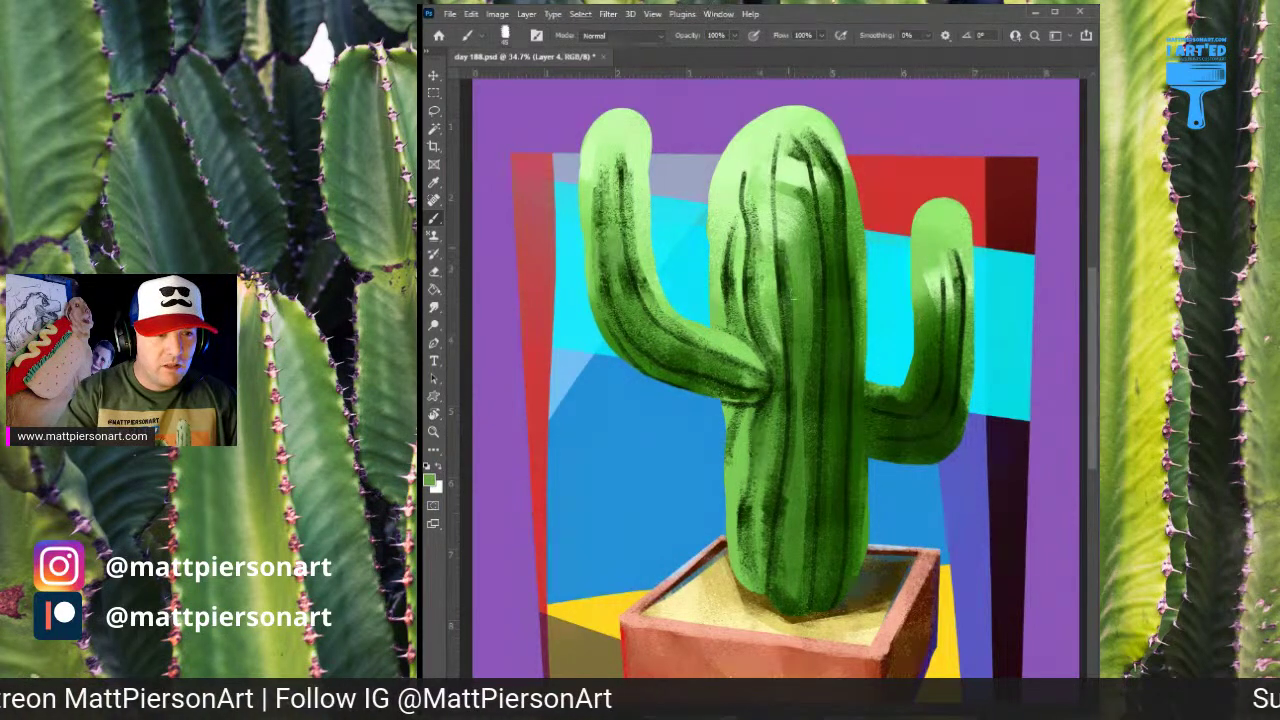
drag(797, 300, 806, 473)
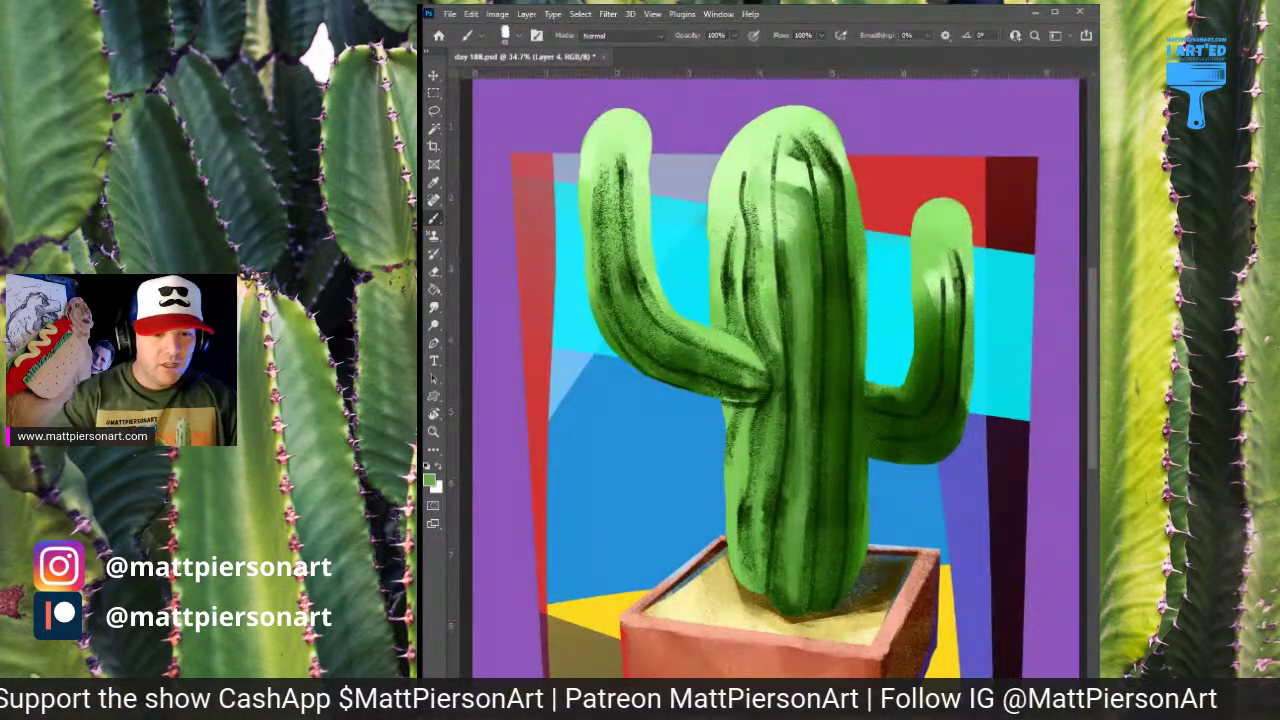
key(ctrl+z)
key(ctrl+shift+z)
key(ctrl+shift+z)
key(ctrl+shift+z)
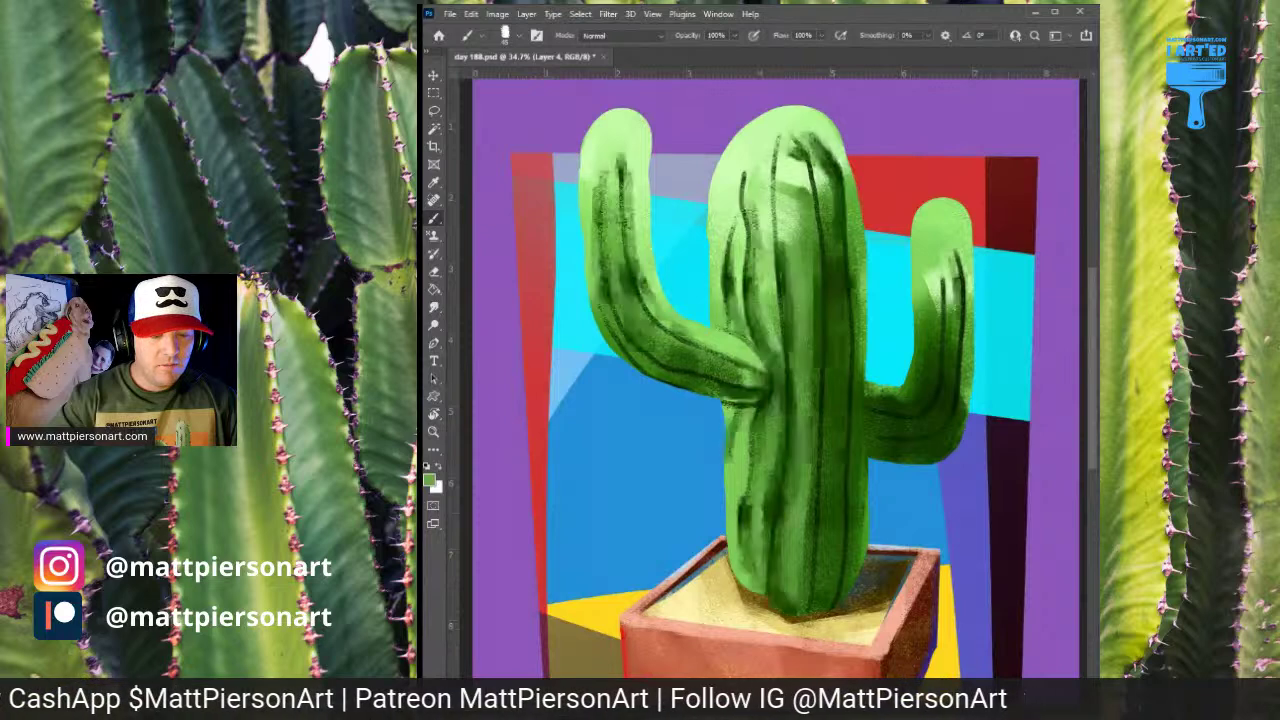
key(ctrl+z)
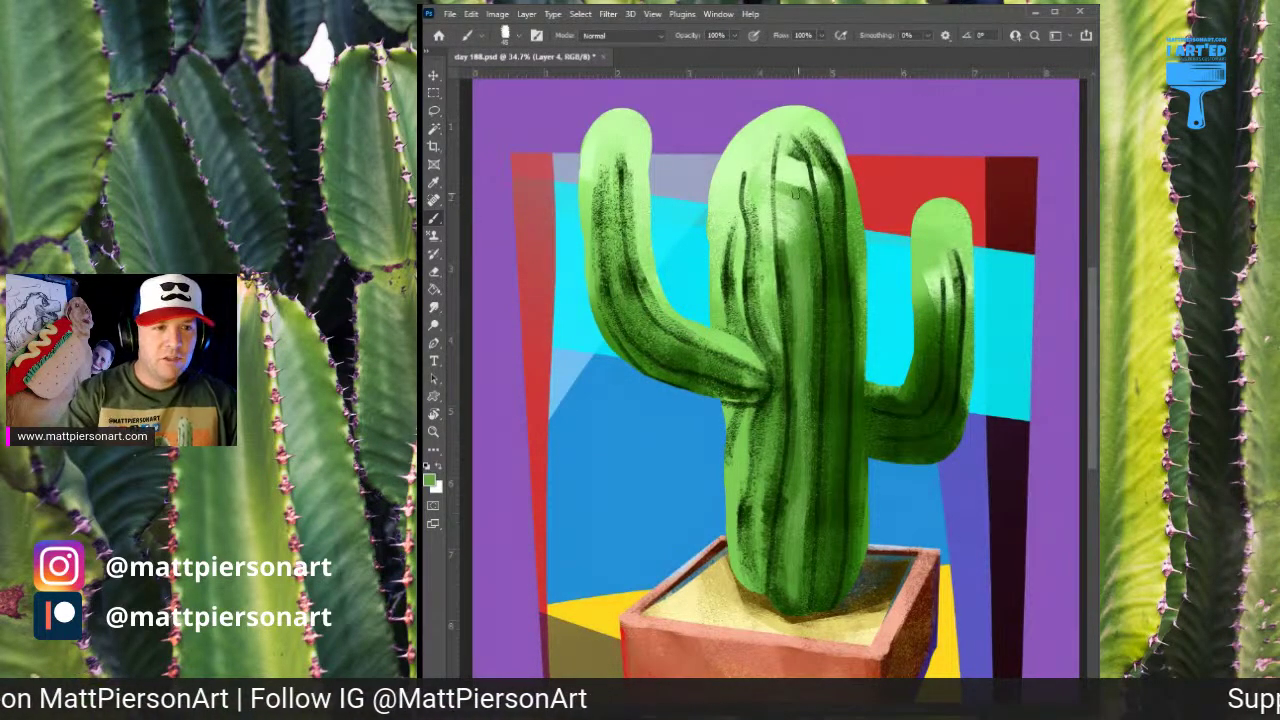
key(ctrl+shift+z)
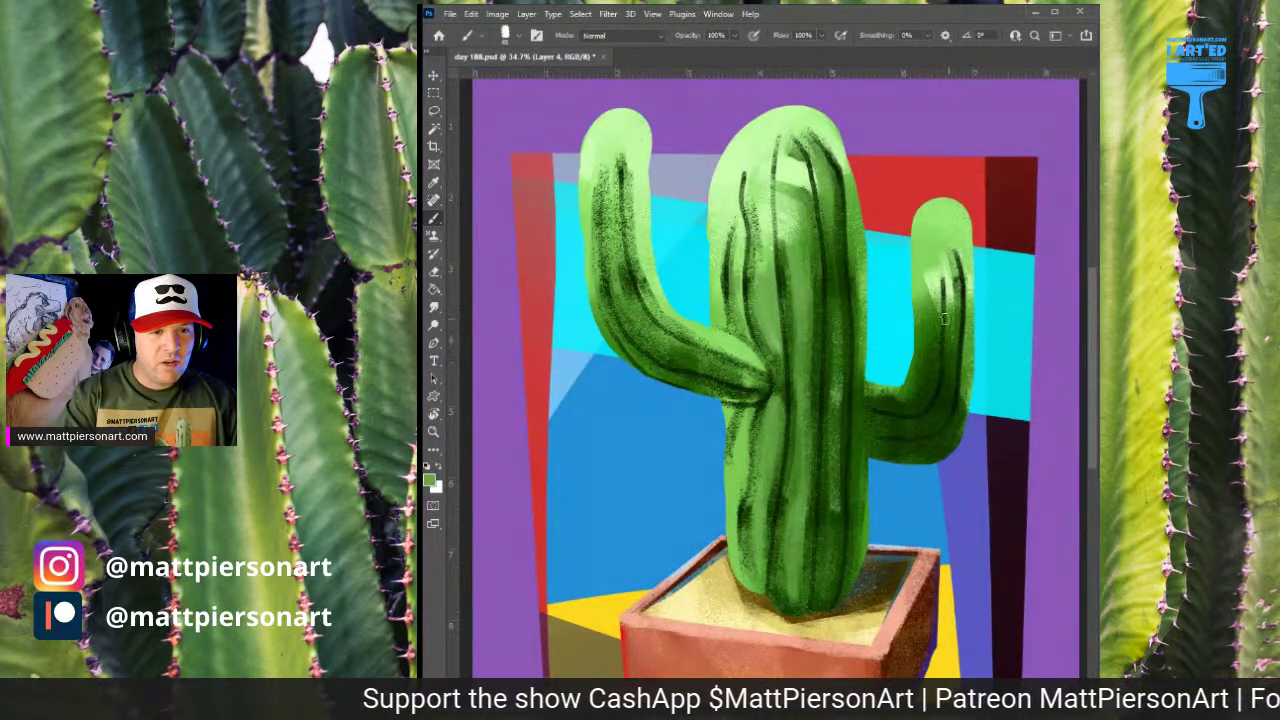
Add mid-green highlight strokes between the dark rib lines of the right arm
alt+click(950, 332)
mouse_move(950, 332)
mouse_down()
mouse_move(843, 300)
mouse_move(800, 229)
mouse_move(801, 296)
mouse_up()
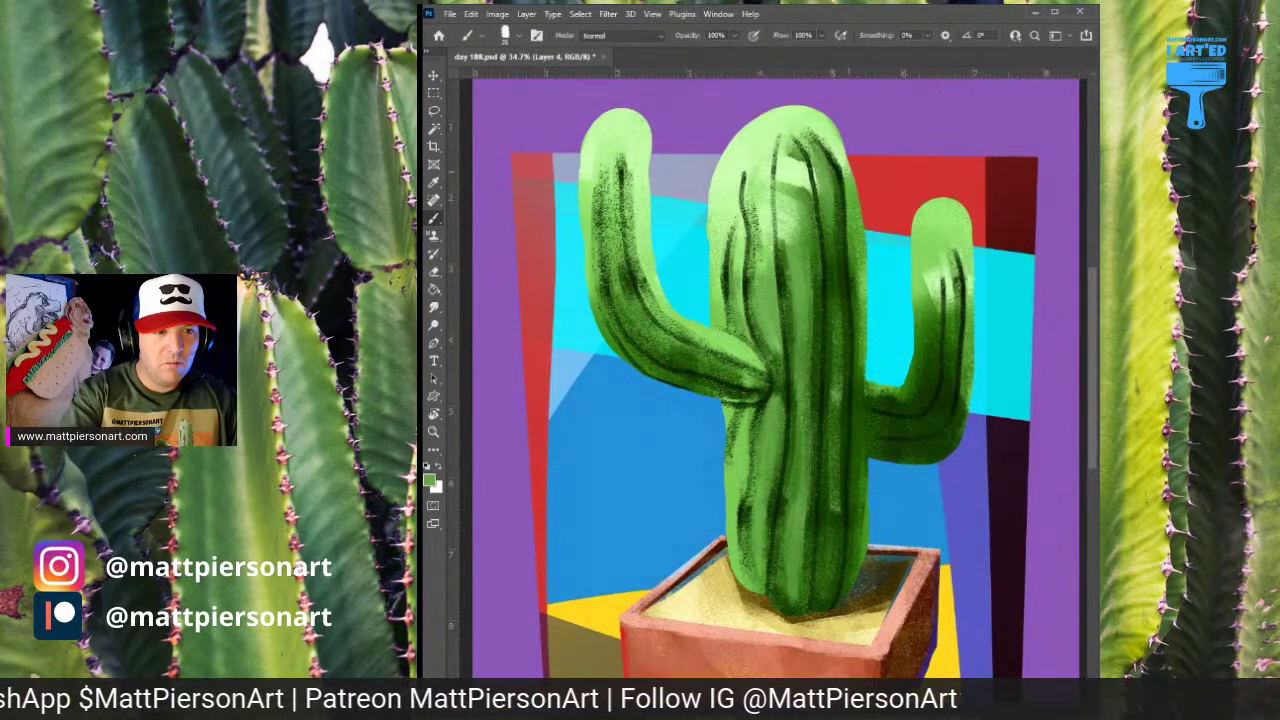
mouse_move(952, 320)
mouse_down()
mouse_move(946, 394)
mouse_move(946, 378)
mouse_up()
mouse_move(932, 305)
mouse_down()
mouse_move(919, 392)
mouse_move(929, 318)
mouse_move(912, 398)
mouse_up()
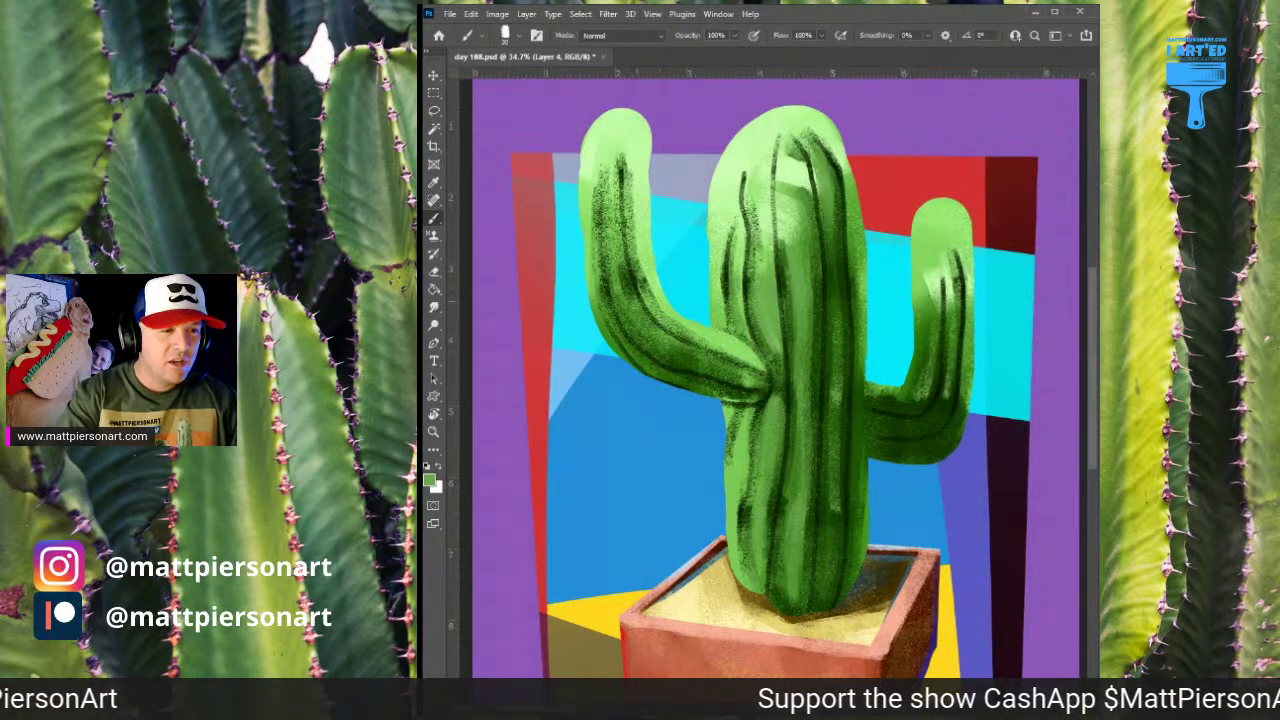
Add mid-green highlight strokes between the left arm's ribs and along its outer bend, plus a touch on the upper trunk
mouse_move(630, 300)
mouse_down()
mouse_move(611, 238)
mouse_move(618, 268)
mouse_up()
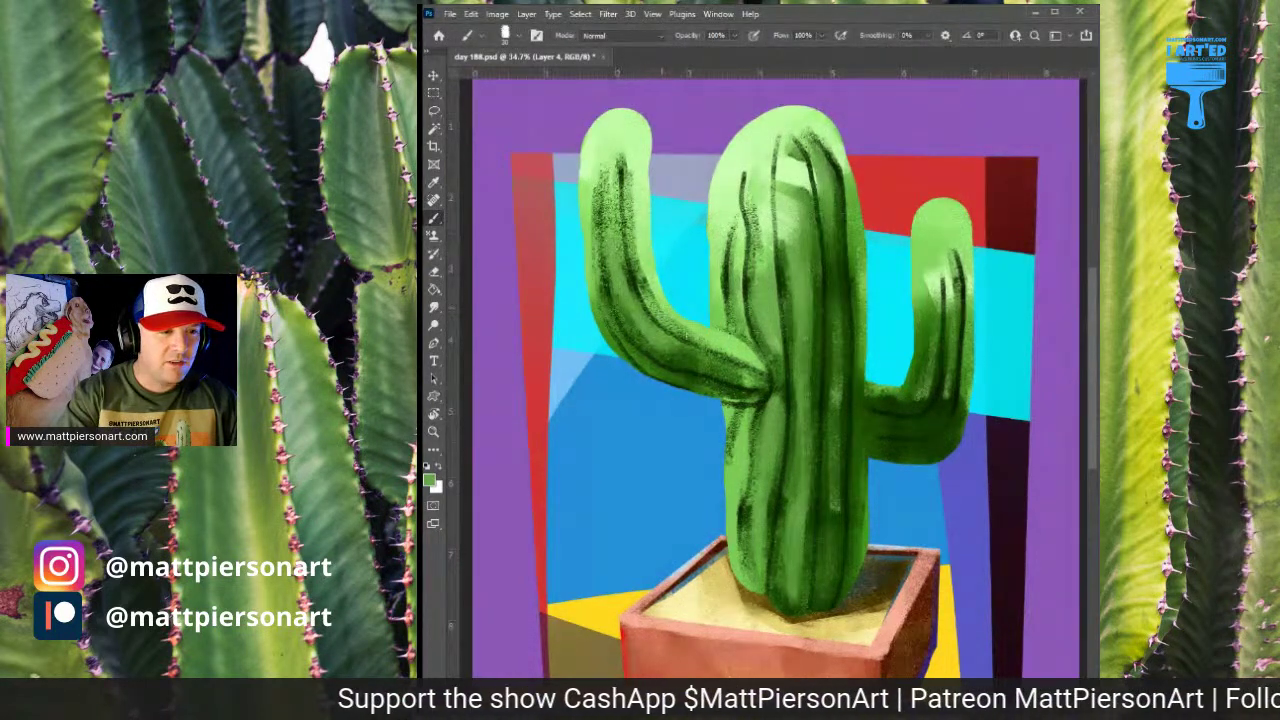
drag(680, 353, 726, 369)
mouse_move(642, 362)
mouse_down()
mouse_move(686, 384)
mouse_move(660, 373)
mouse_up()
drag(602, 319, 612, 336)
drag(598, 288, 614, 332)
drag(592, 260, 600, 323)
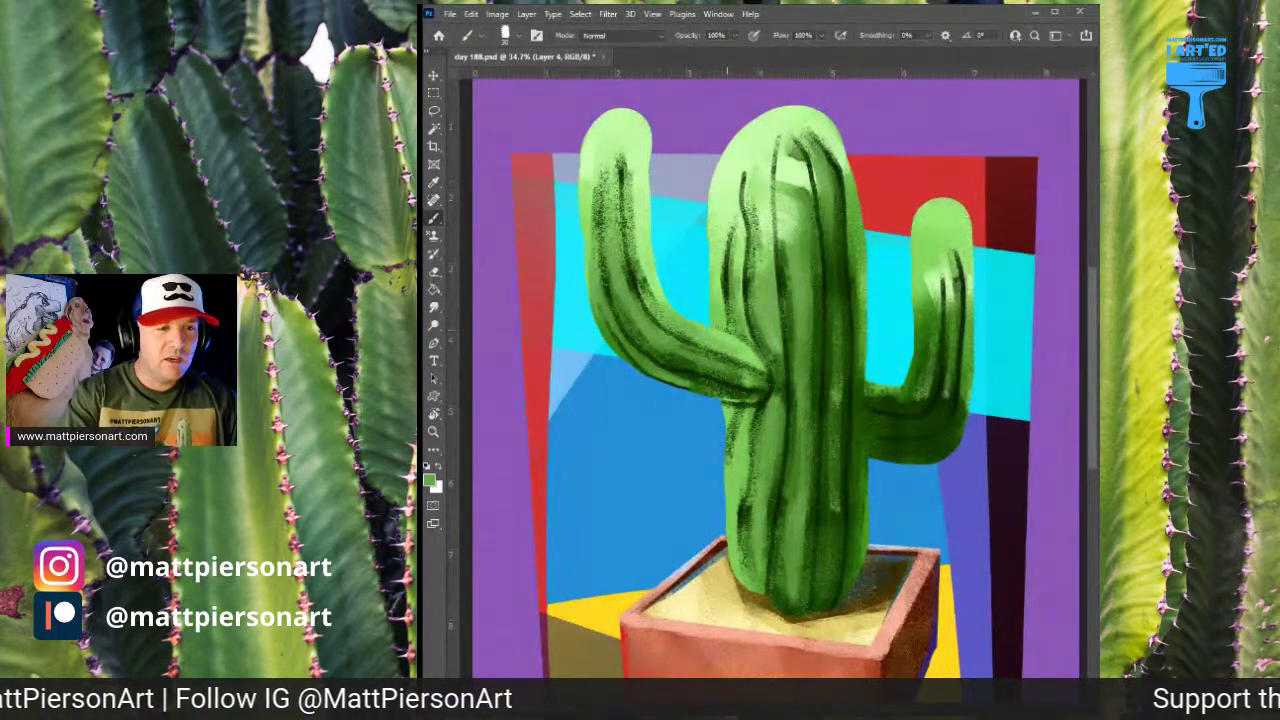
mouse_move(758, 258)
mouse_down()
mouse_move(762, 276)
mouse_move(770, 268)
mouse_up()
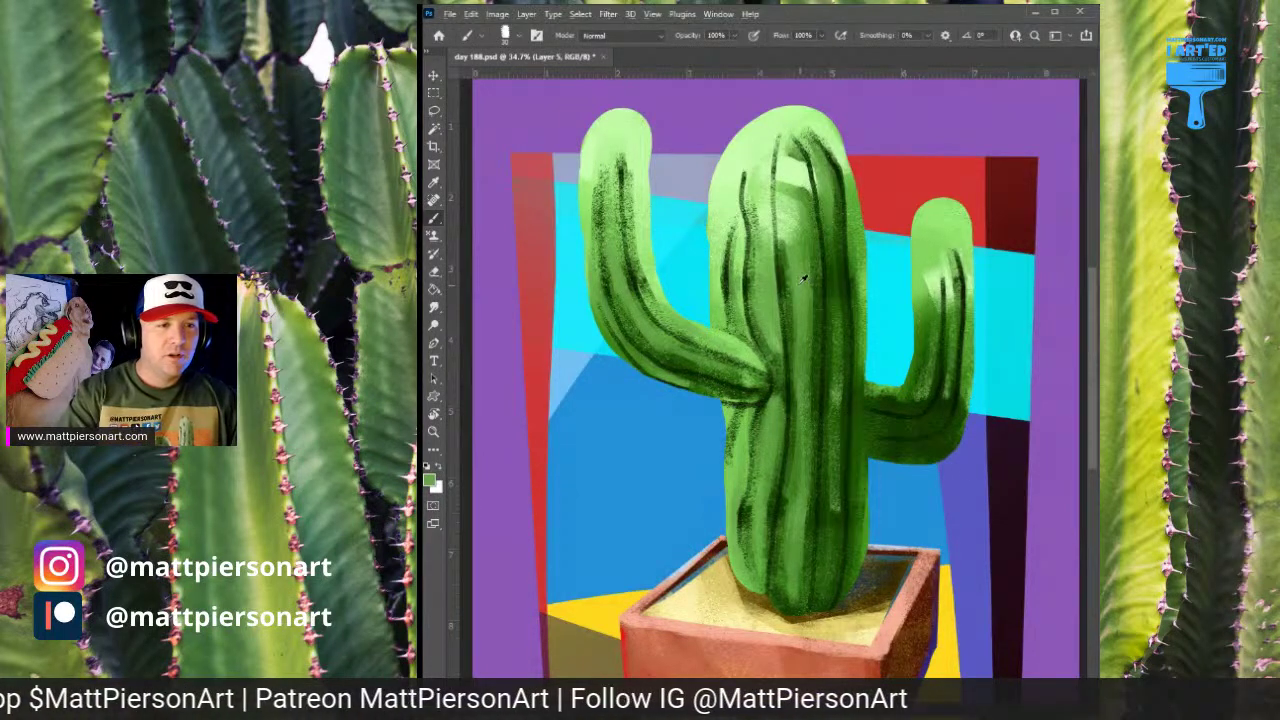
On a new layer, paint sampled lighter green highlights on the trunk's central ribs and below the left arm joint
alt+click(800, 222)
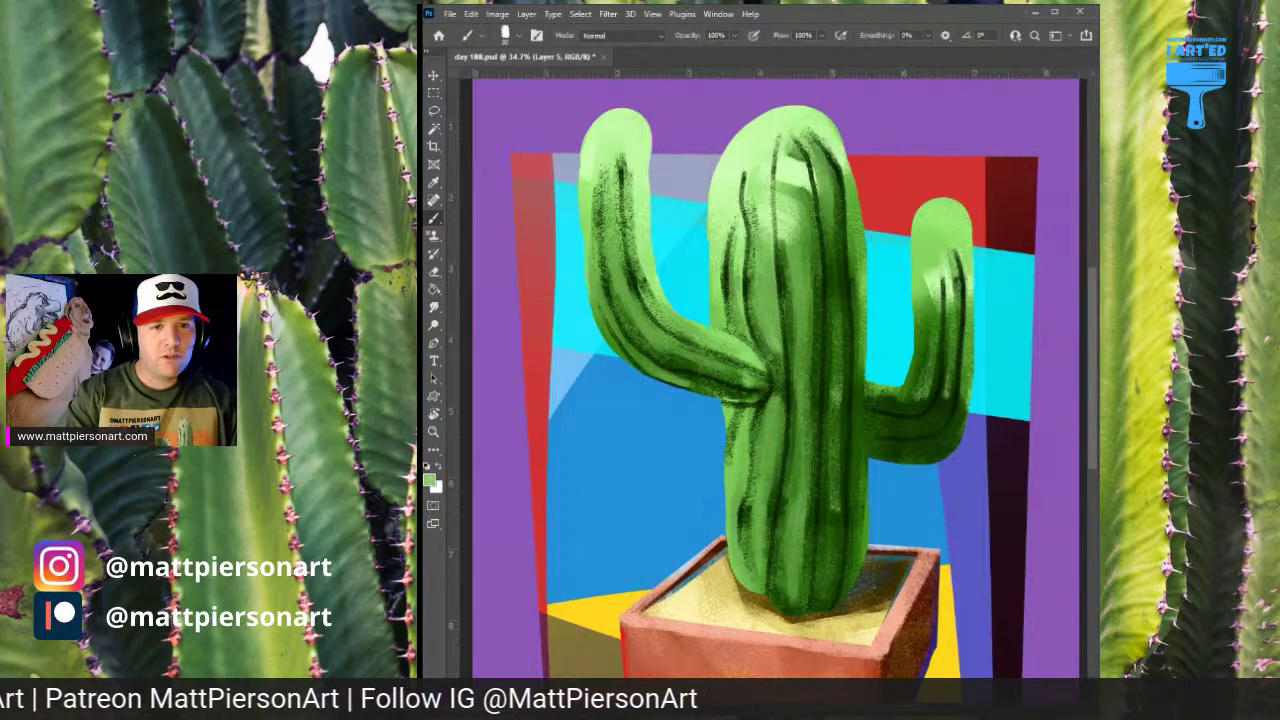
drag(800, 256, 799, 310)
drag(793, 252, 798, 312)
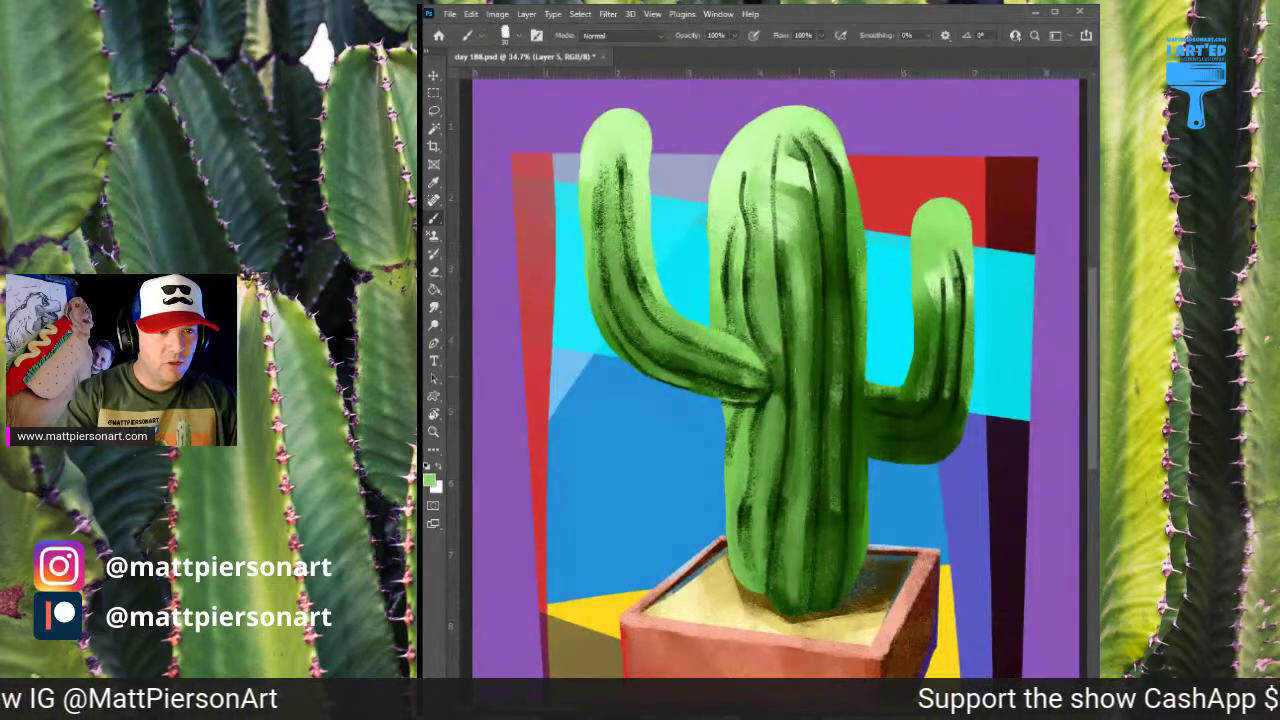
drag(801, 392, 790, 556)
drag(770, 413, 757, 530)
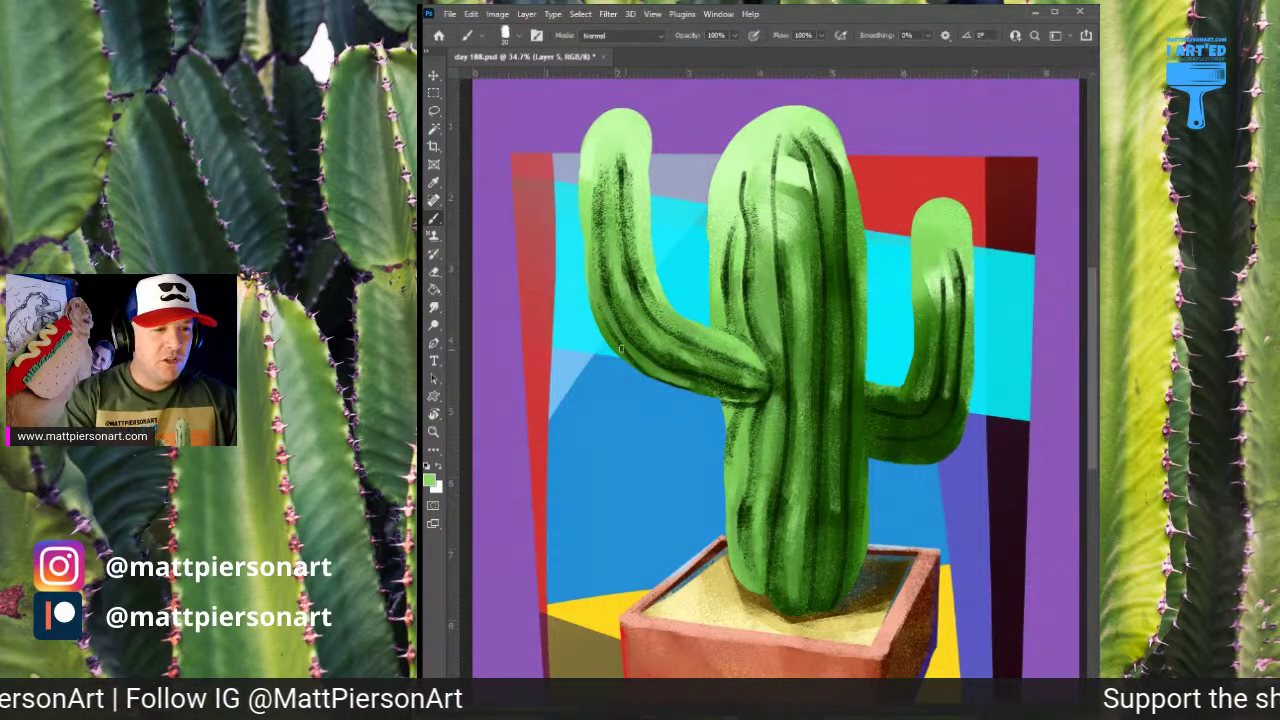
Add lighter green highlights under the left arm's bend, on the trunk's right ribs and along the right arm
drag(639, 363, 686, 383)
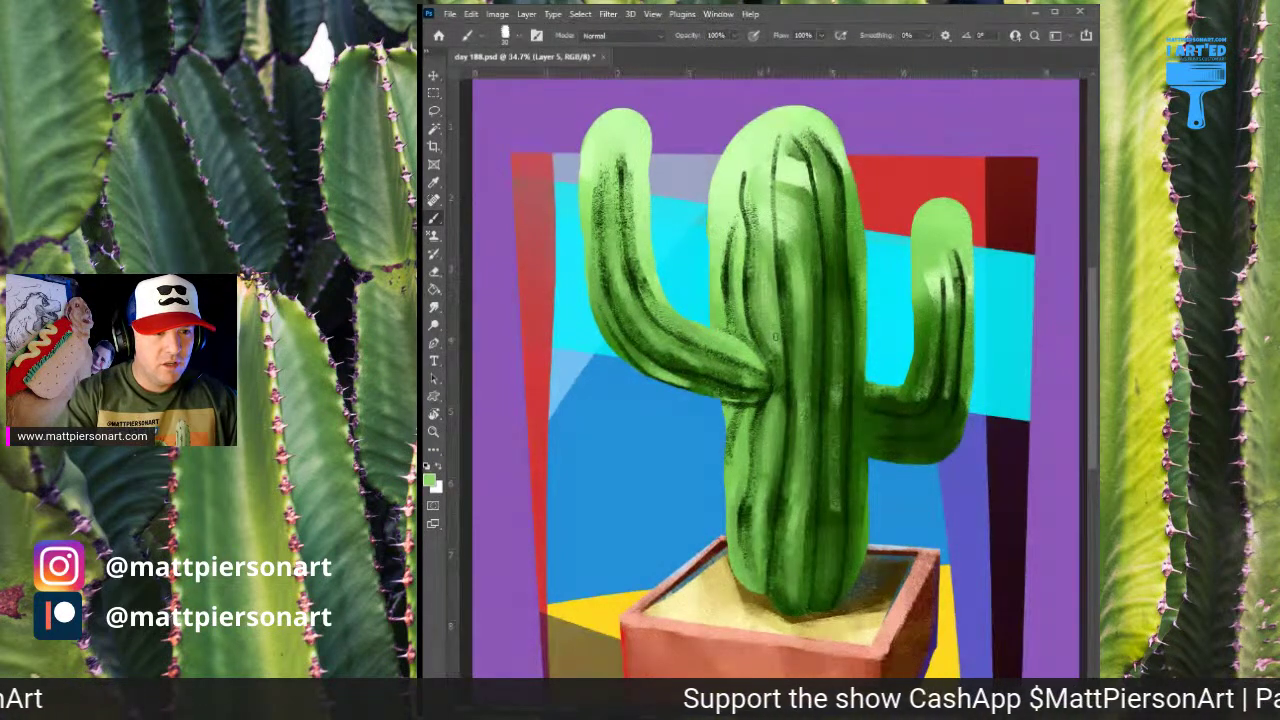
drag(822, 174, 831, 234)
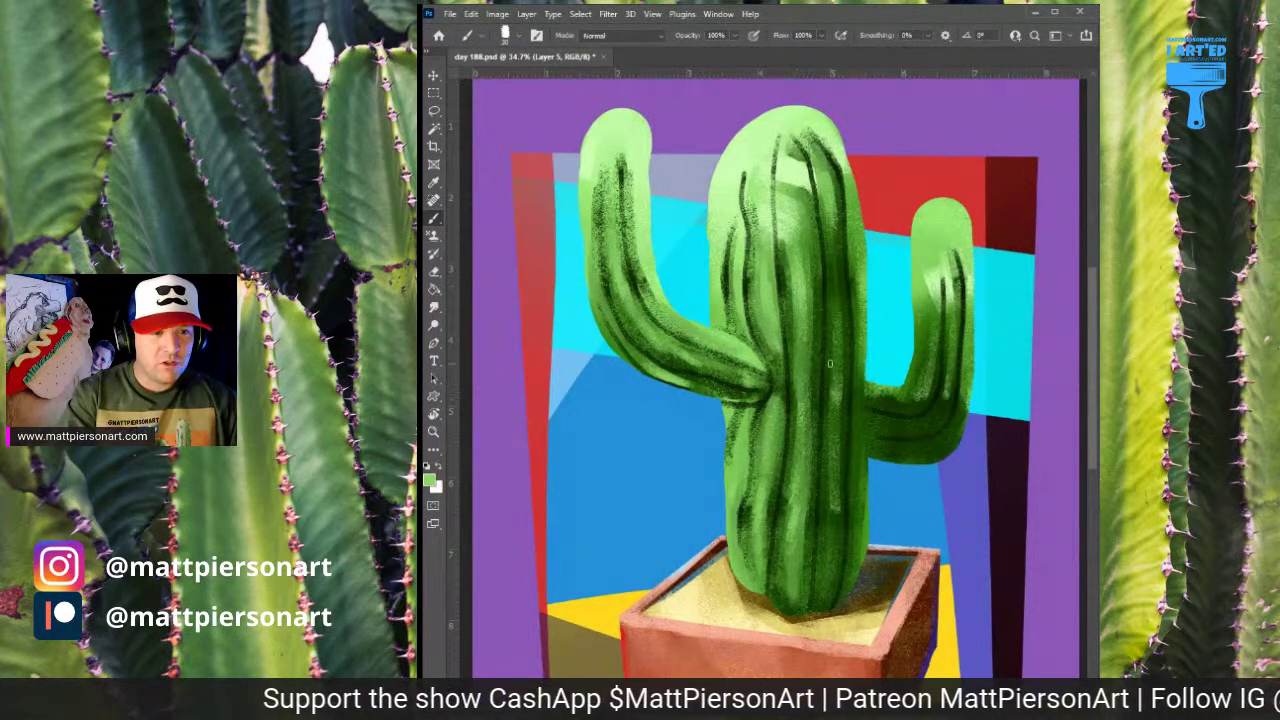
drag(832, 298, 829, 380)
drag(929, 312, 925, 386)
mouse_move(949, 312)
mouse_down()
mouse_move(946, 370)
mouse_move(954, 350)
mouse_up()
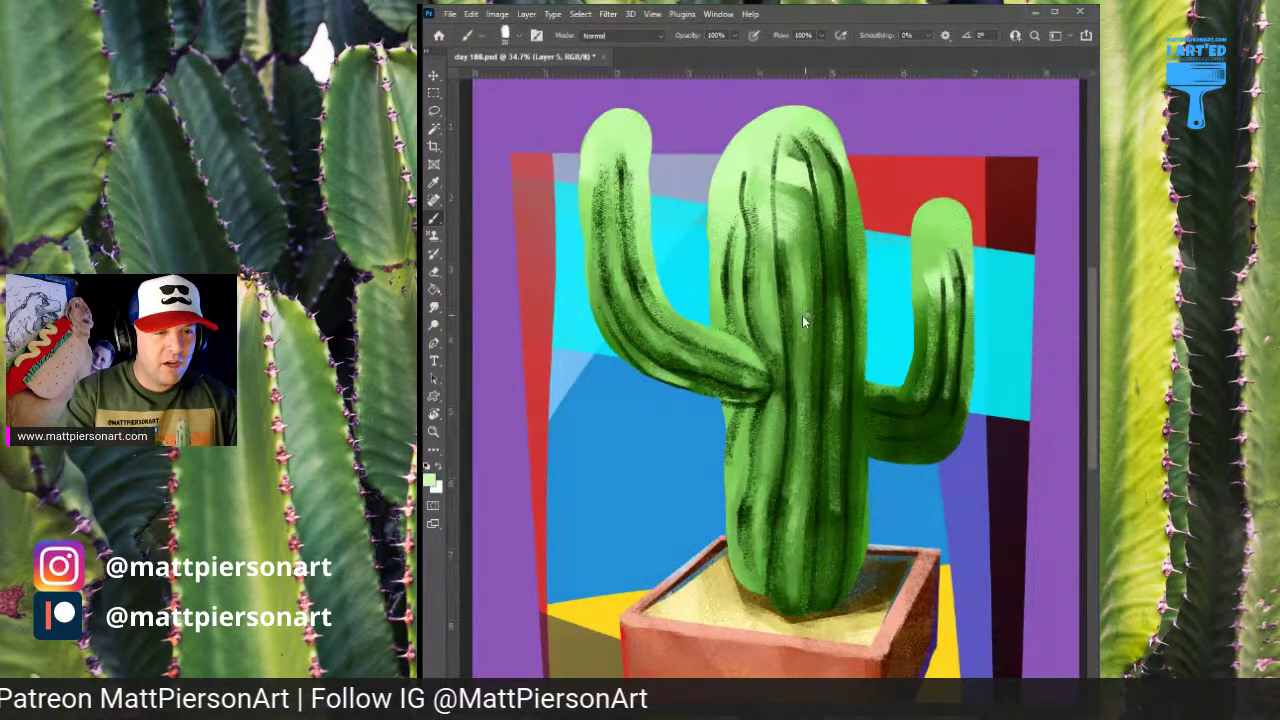
Reduce the brush size and paint pale green highlights between the ribs across the upper part of the trunk
key(bracketleft)
key(bracketleft)
key(bracketleft)
key(bracketleft)
key(bracketleft)
key(bracketleft)
key(bracketleft)
key(bracketleft)
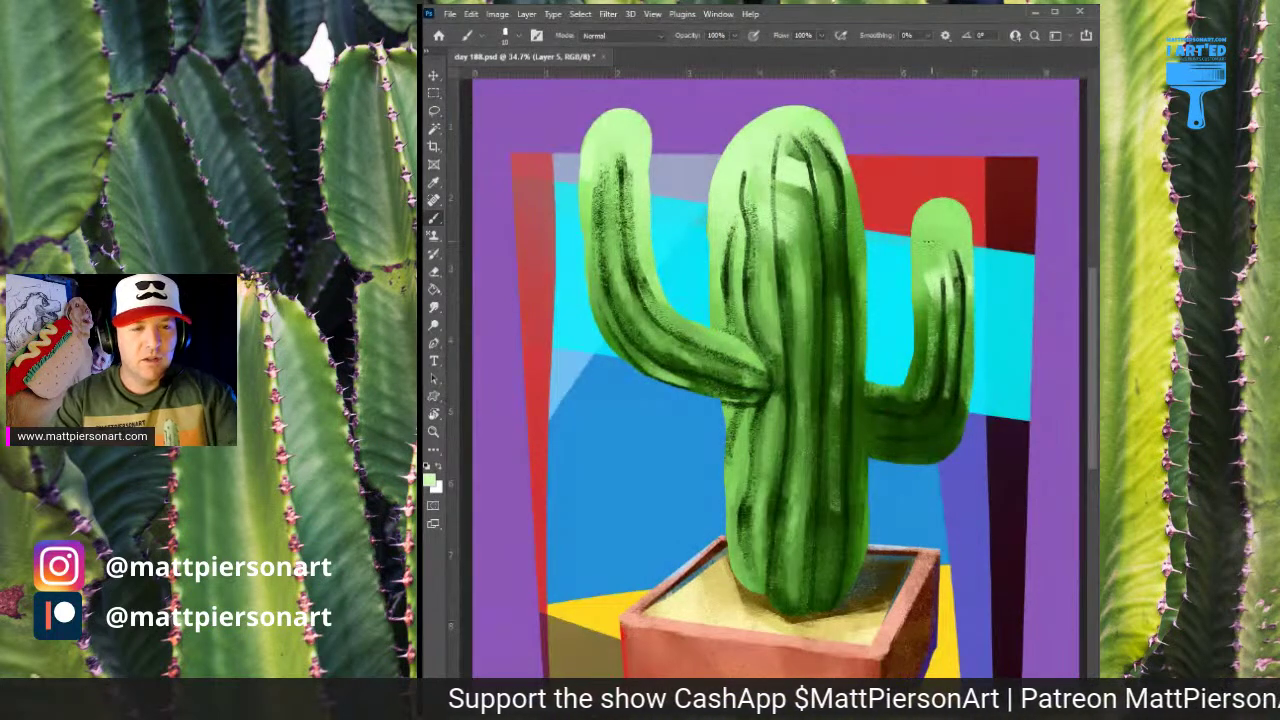
drag(931, 303, 932, 407)
key(ctrl+z)
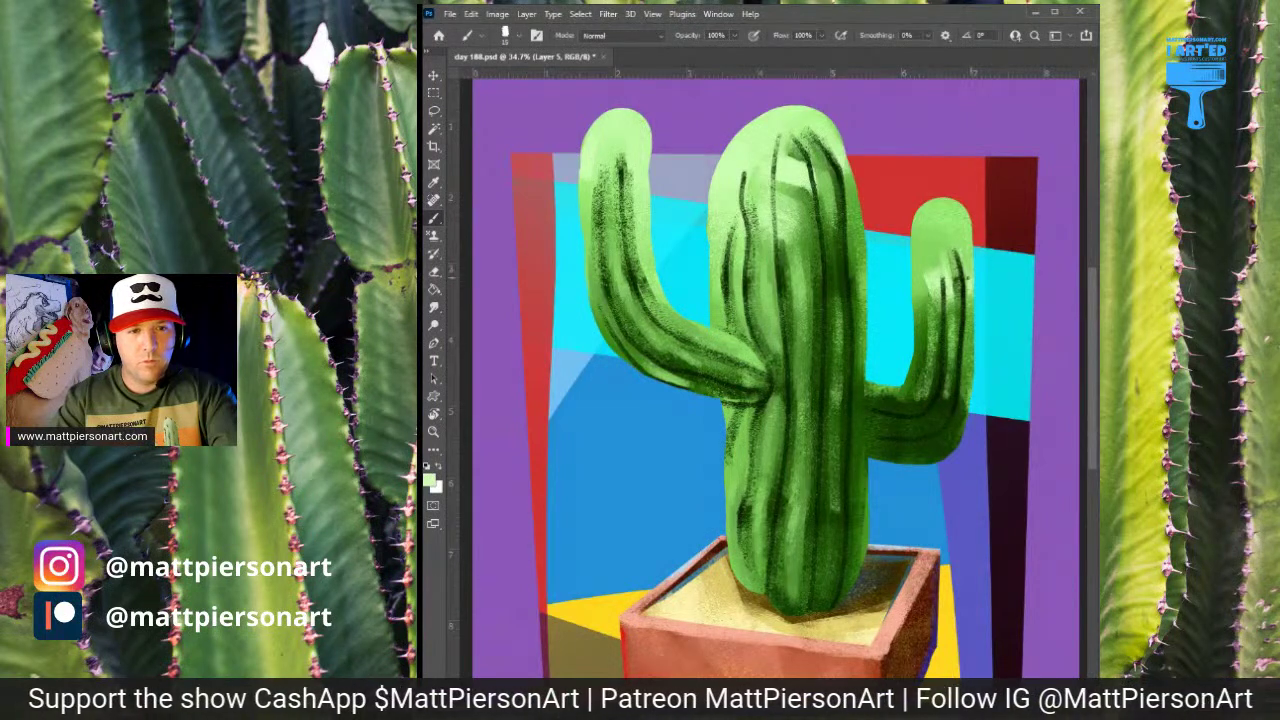
drag(795, 264, 803, 312)
drag(763, 268, 761, 308)
drag(735, 248, 740, 300)
drag(797, 214, 795, 224)
mouse_move(790, 137)
mouse_down()
mouse_move(803, 166)
mouse_move(824, 160)
mouse_up()
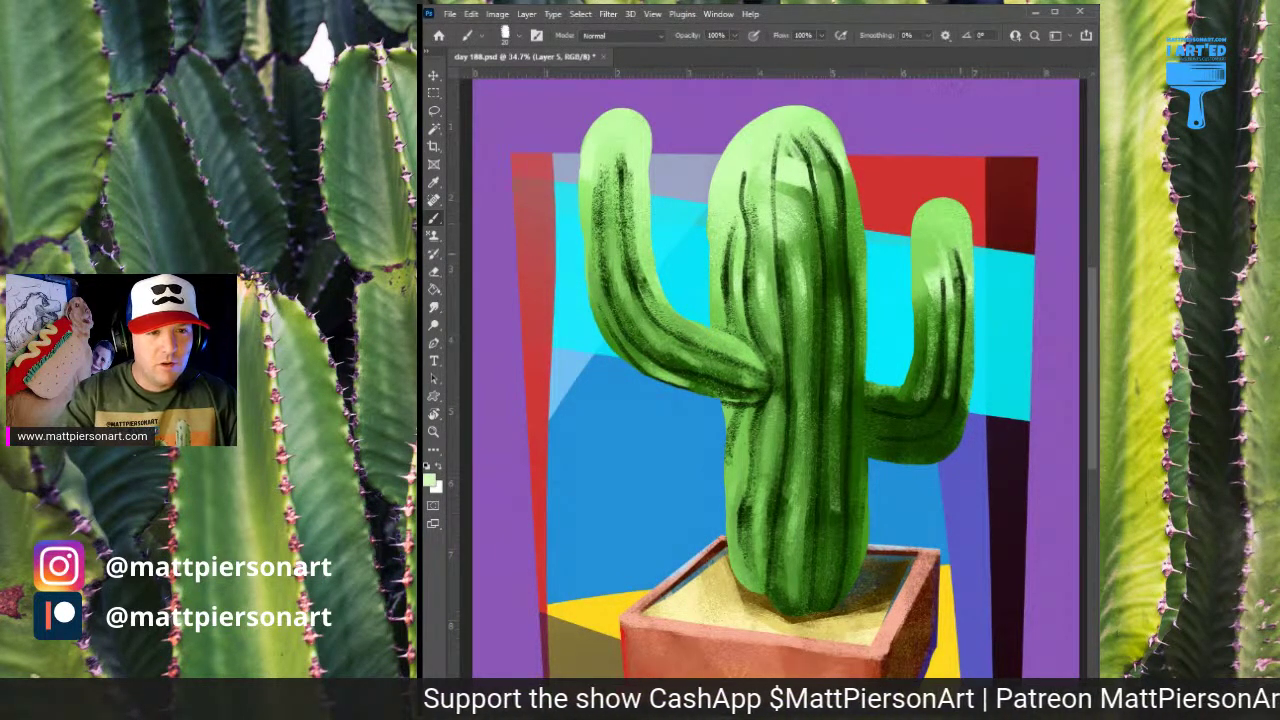
Add pale green highlights to both arms and to the trunk's left ribs above and below the arm joint
drag(951, 308, 951, 349)
mouse_move(654, 307)
mouse_down()
mouse_move(650, 271)
mouse_move(677, 315)
mouse_move(616, 264)
mouse_move(635, 314)
mouse_move(611, 194)
mouse_move(610, 228)
mouse_up()
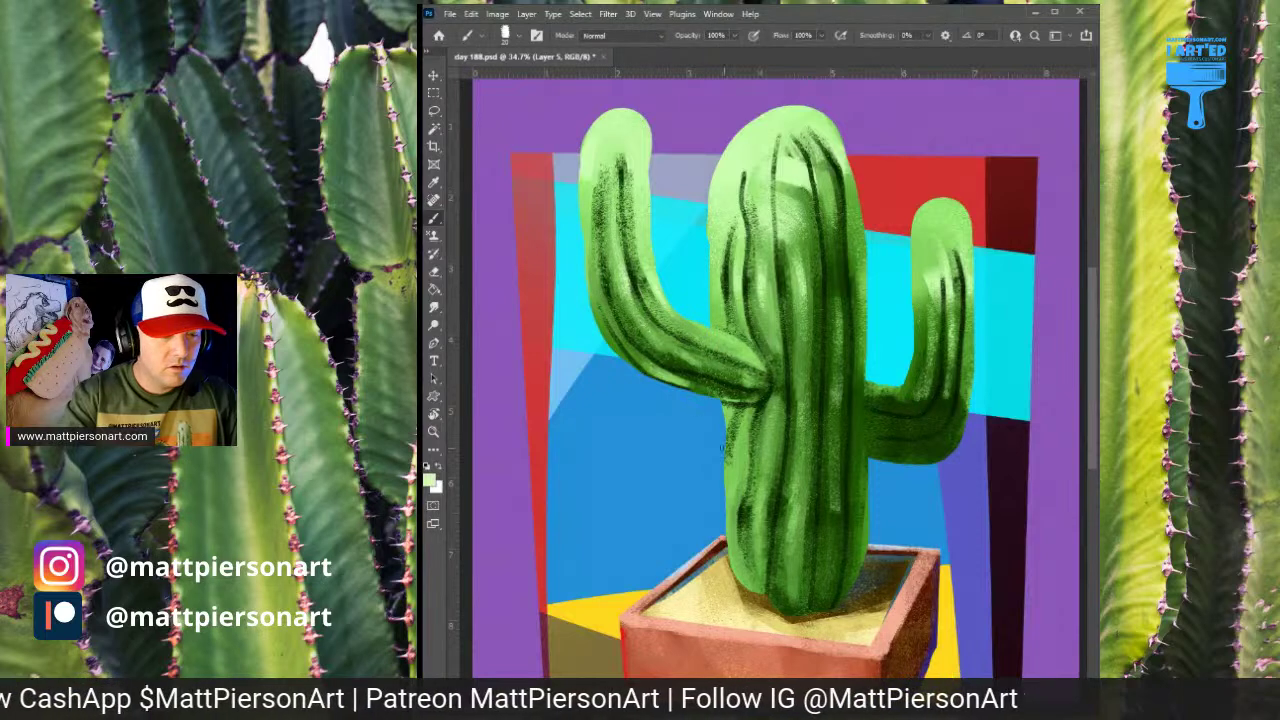
drag(772, 464, 767, 410)
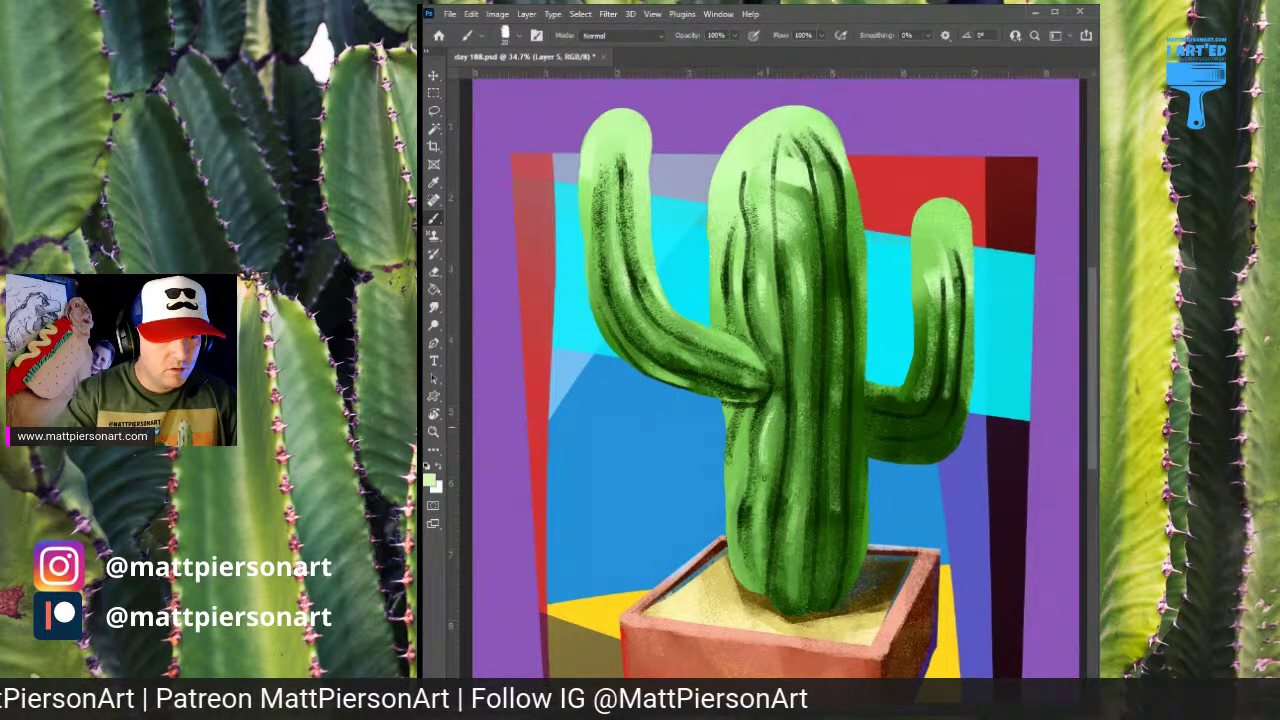
mouse_move(759, 486)
mouse_down()
mouse_move(757, 522)
mouse_move(759, 496)
mouse_up()
mouse_move(763, 300)
mouse_down()
mouse_move(774, 346)
mouse_move(755, 364)
mouse_move(766, 369)
mouse_up()
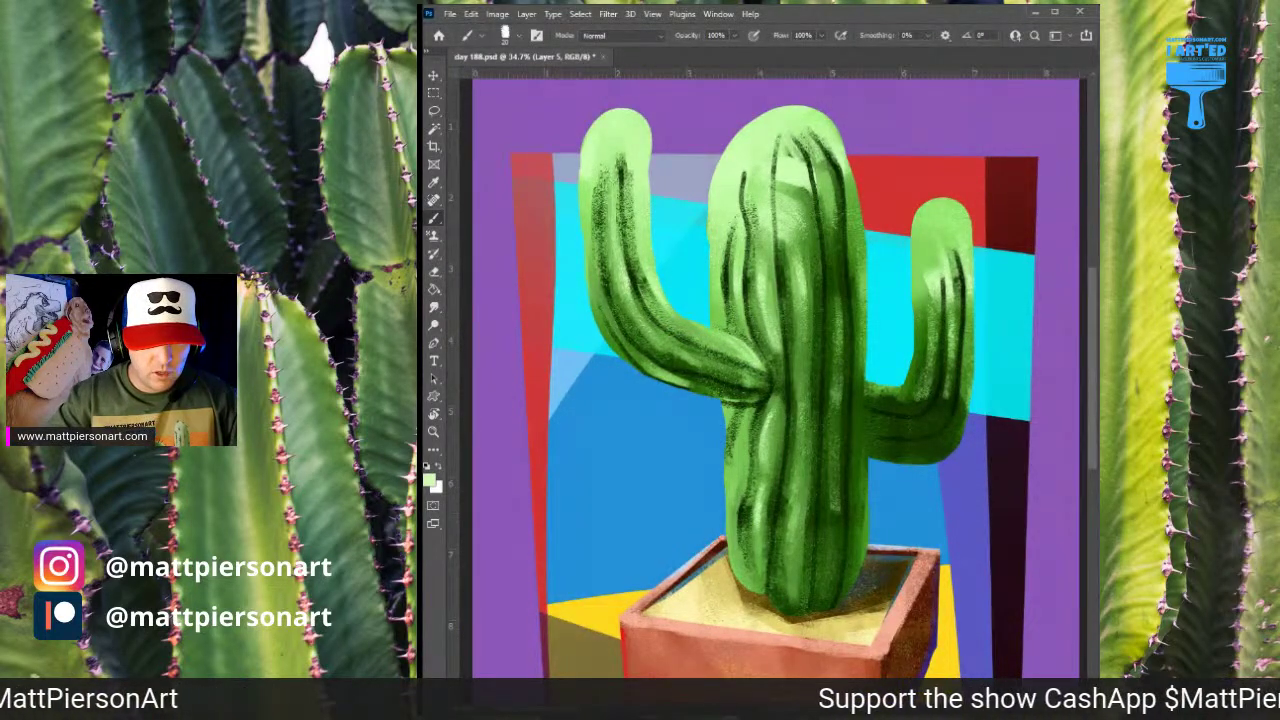
Enlarge the brush and paint dark green shading on the trunk between the ribs around the left arm joint
drag(798, 427, 826, 414)
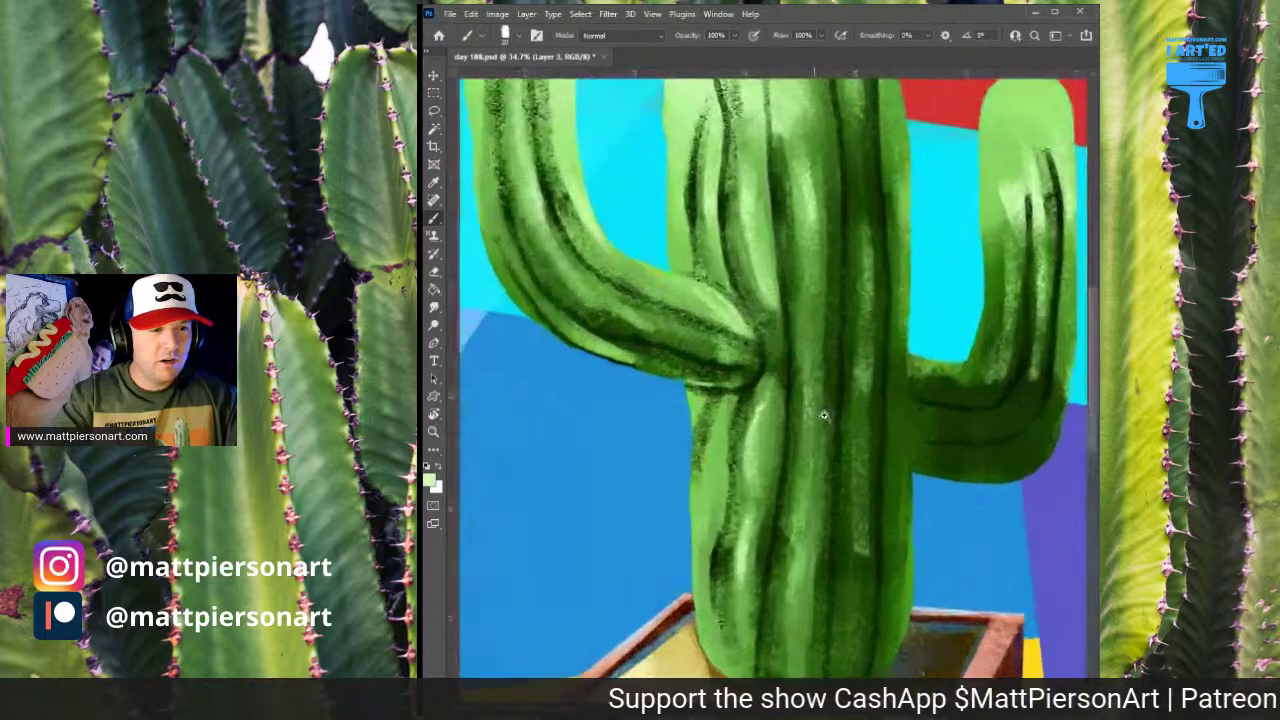
alt+click(733, 250)
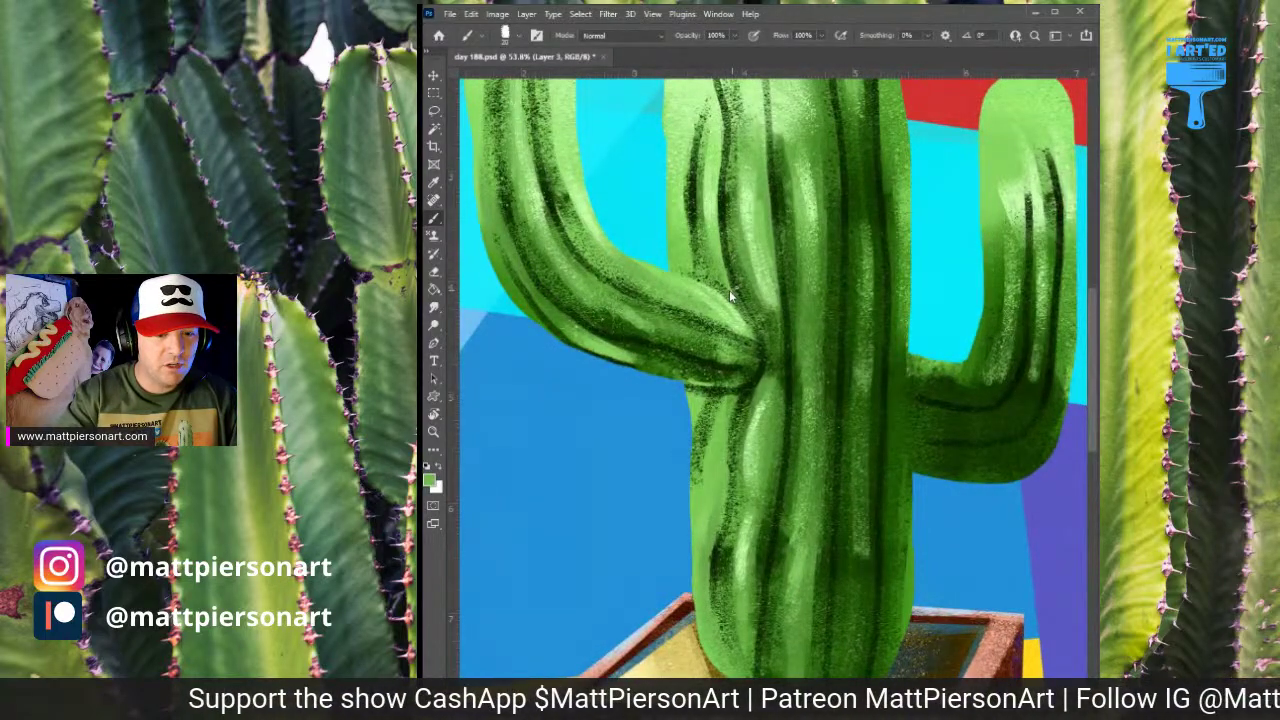
key(ctrl+z)
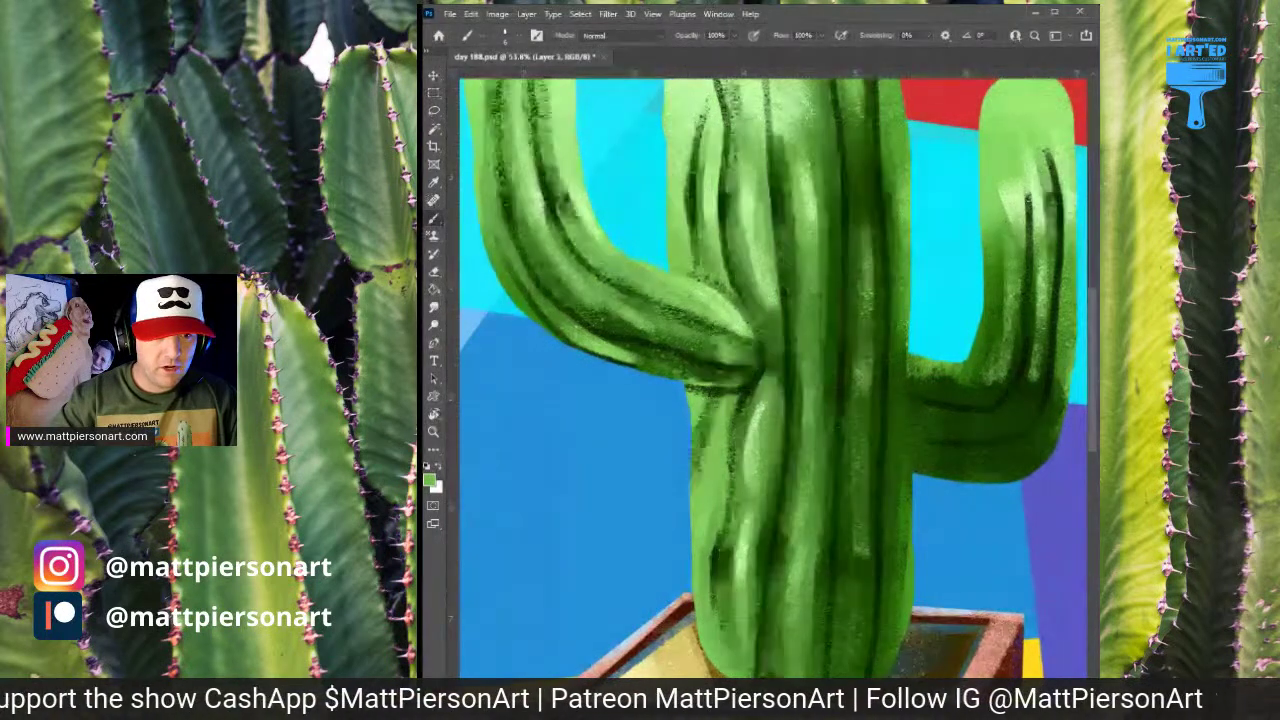
key(ctrl+shift+z)
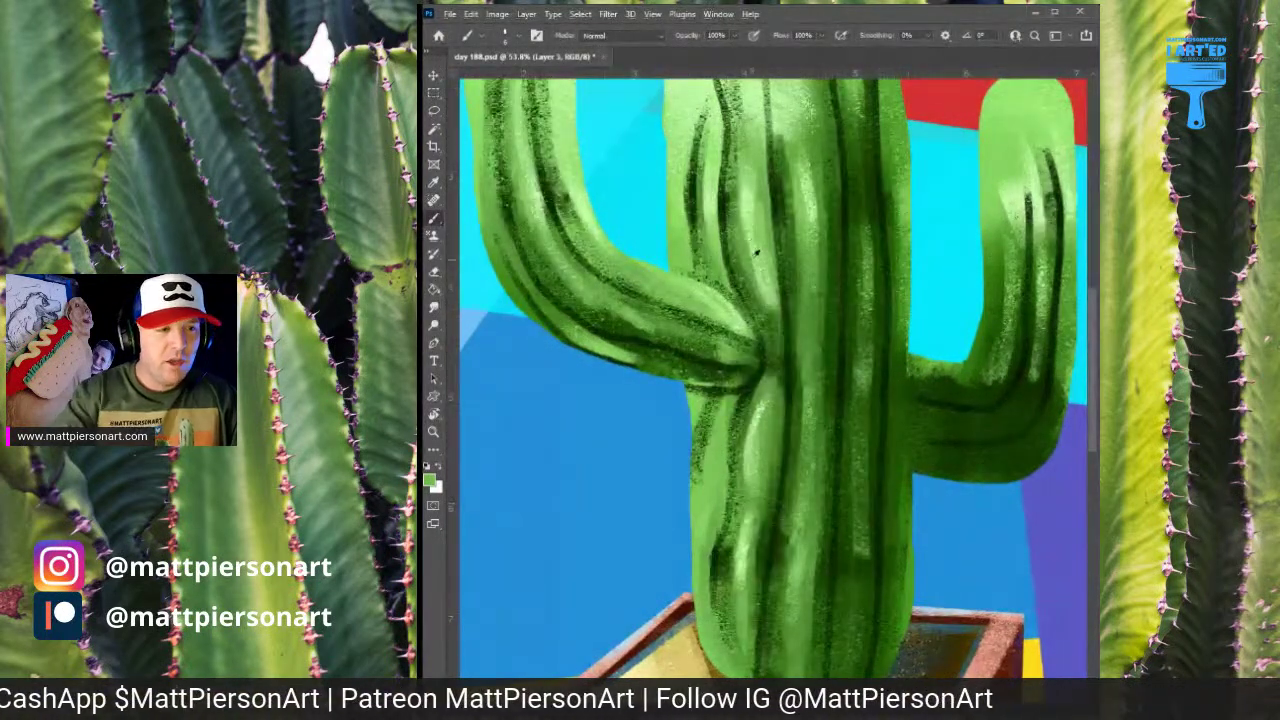
drag(735, 280, 865, 213)
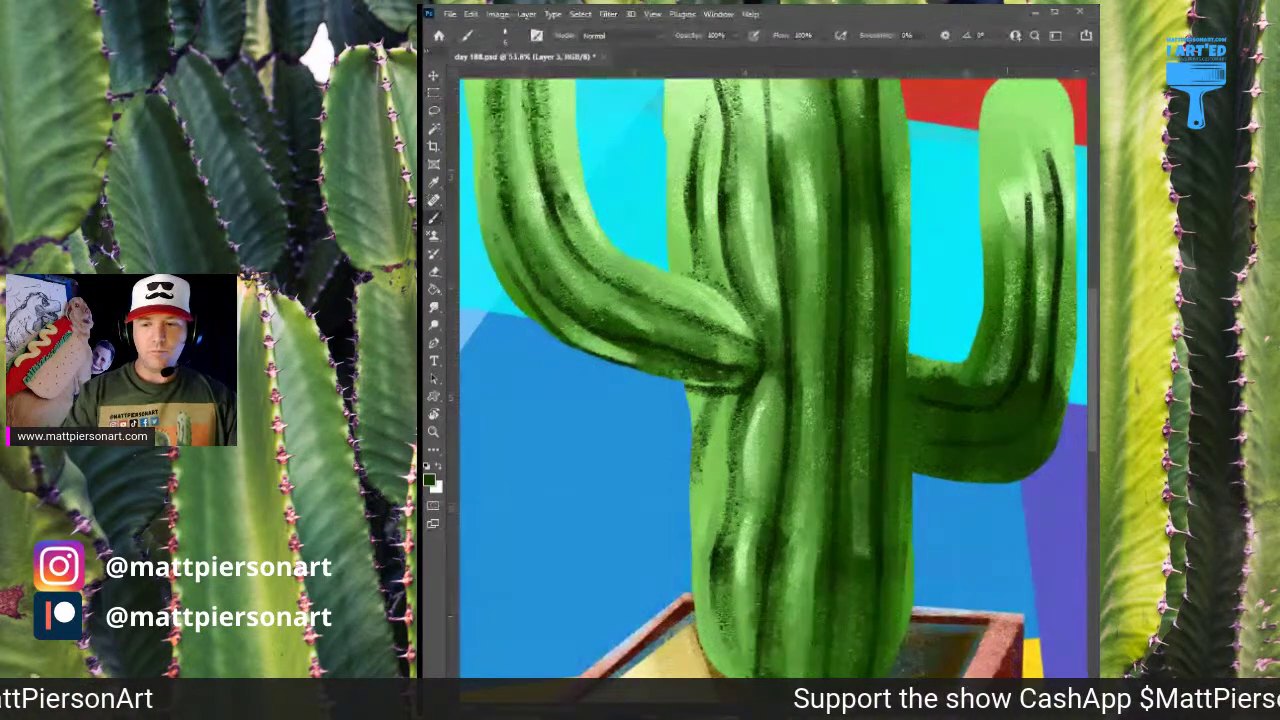
key(])
key(])
key(])
key(])
key(])
mouse_move(730, 282)
mouse_down()
mouse_move(718, 302)
mouse_move(730, 305)
mouse_move(712, 283)
mouse_move(750, 325)
mouse_move(756, 316)
mouse_move(761, 351)
mouse_move(748, 387)
mouse_move(712, 400)
mouse_move(694, 390)
mouse_up()
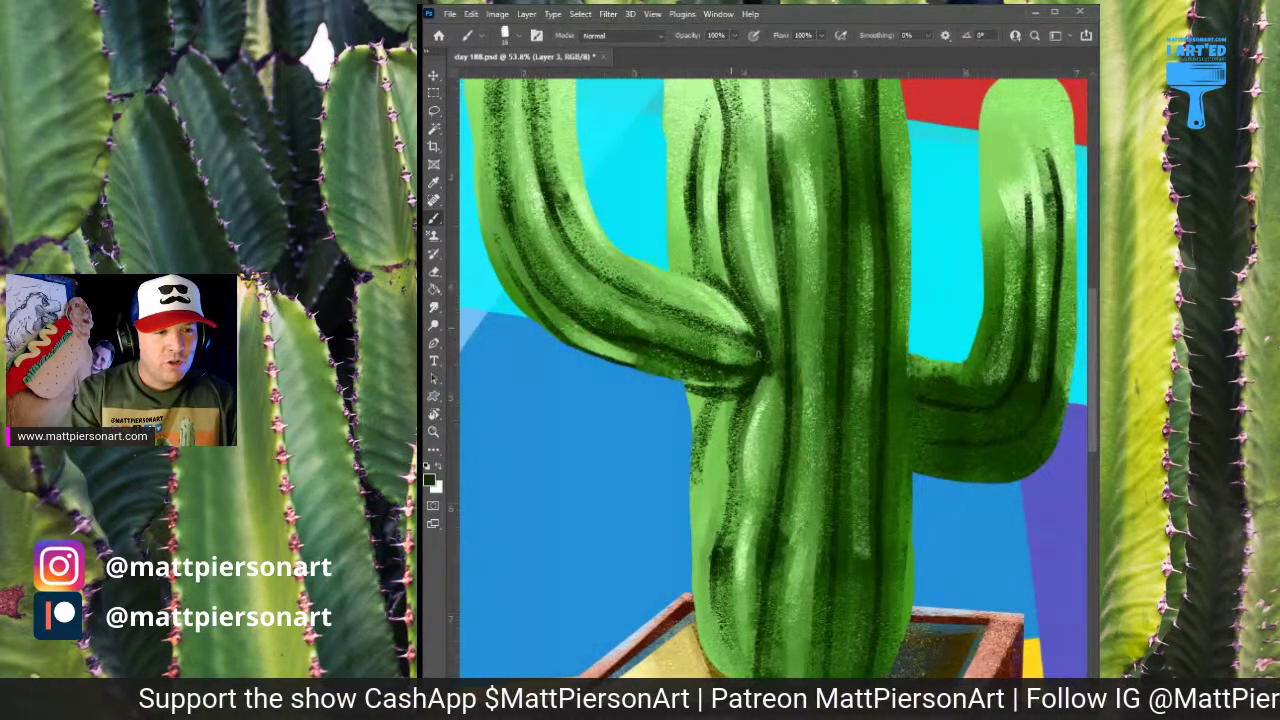
Paint dark shading on the trunk just below and above the left arm joint and along the arm's inner ribs
drag(716, 397, 697, 442)
drag(711, 398, 690, 442)
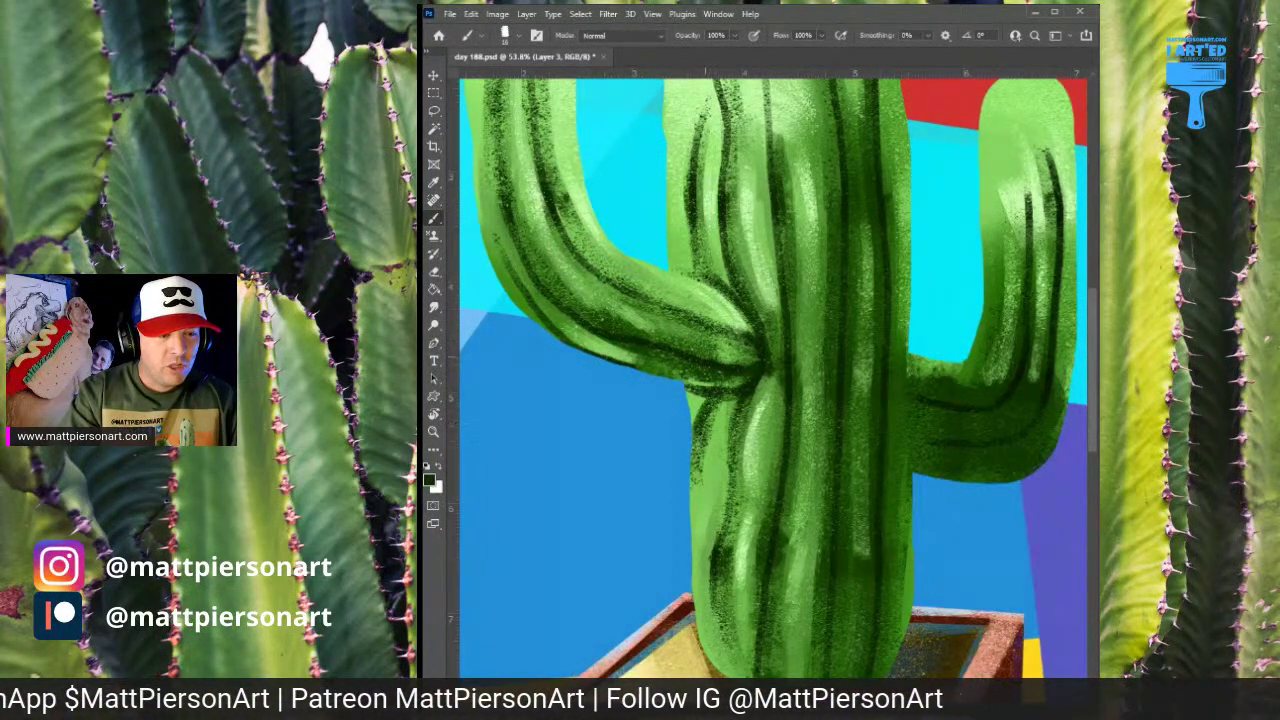
mouse_move(738, 394)
mouse_down()
mouse_move(729, 437)
mouse_move(728, 425)
mouse_up()
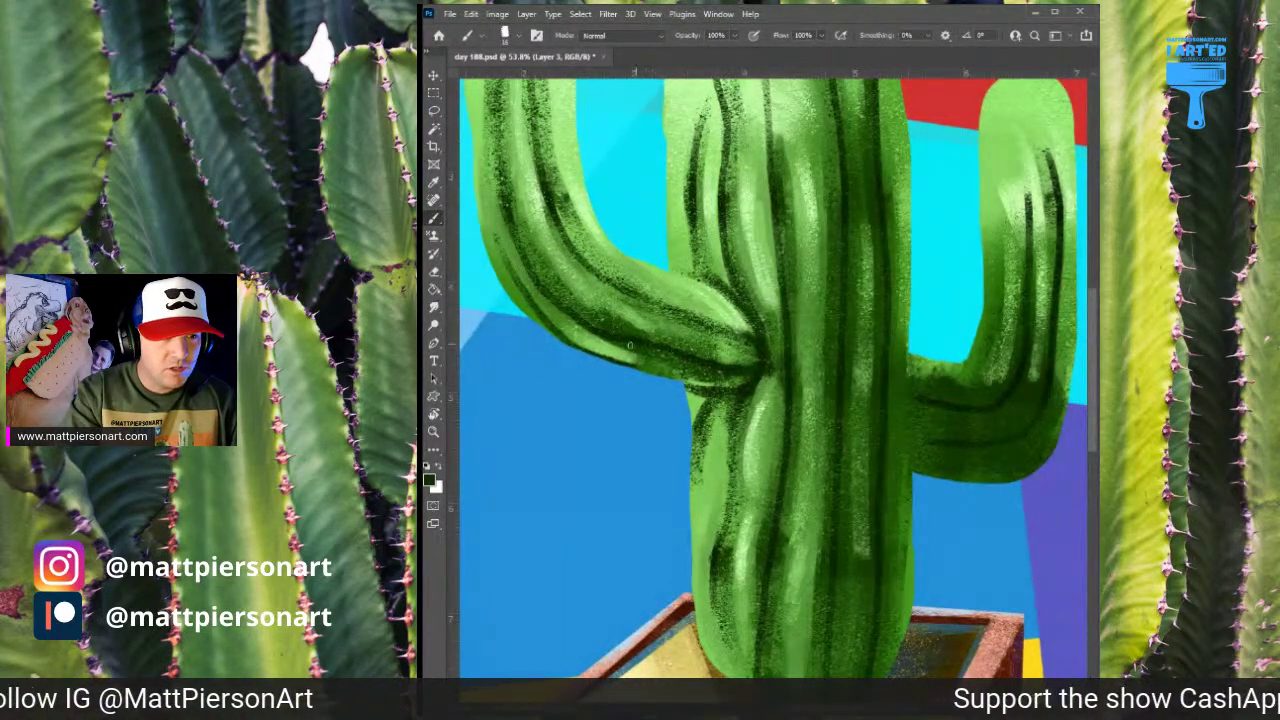
drag(676, 314, 740, 340)
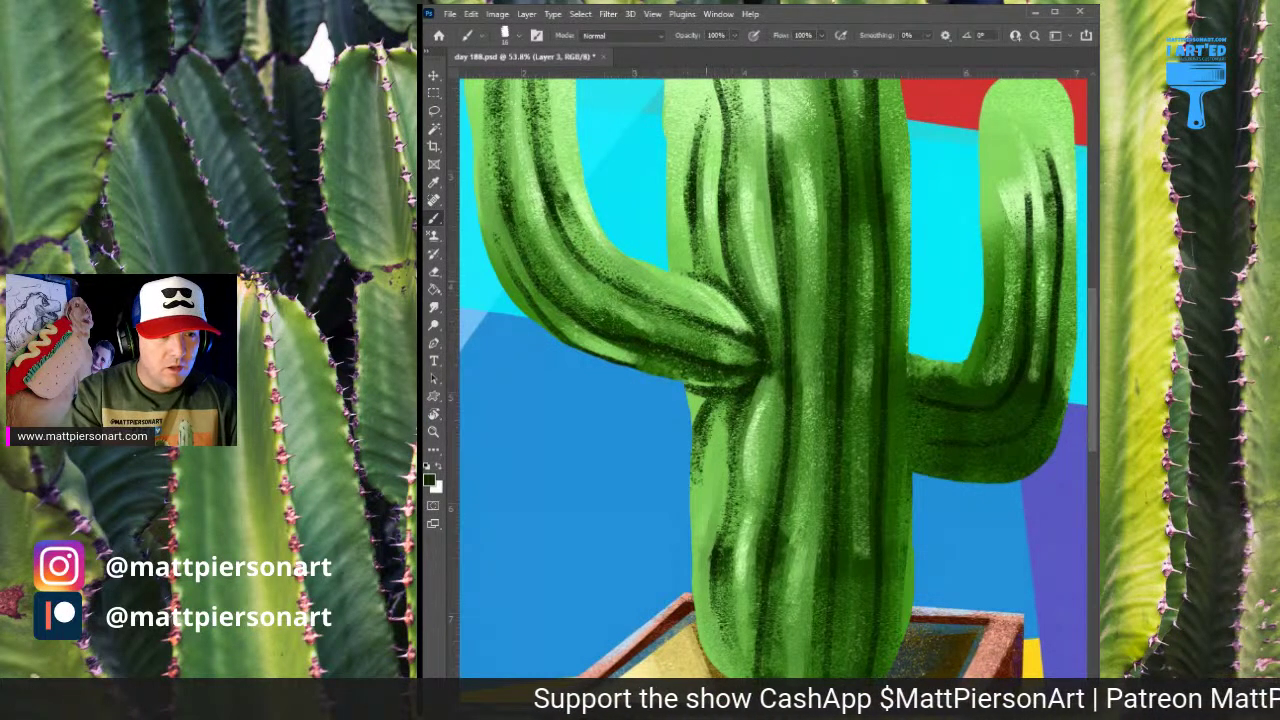
mouse_move(696, 248)
mouse_down()
mouse_move(707, 271)
mouse_move(696, 274)
mouse_up()
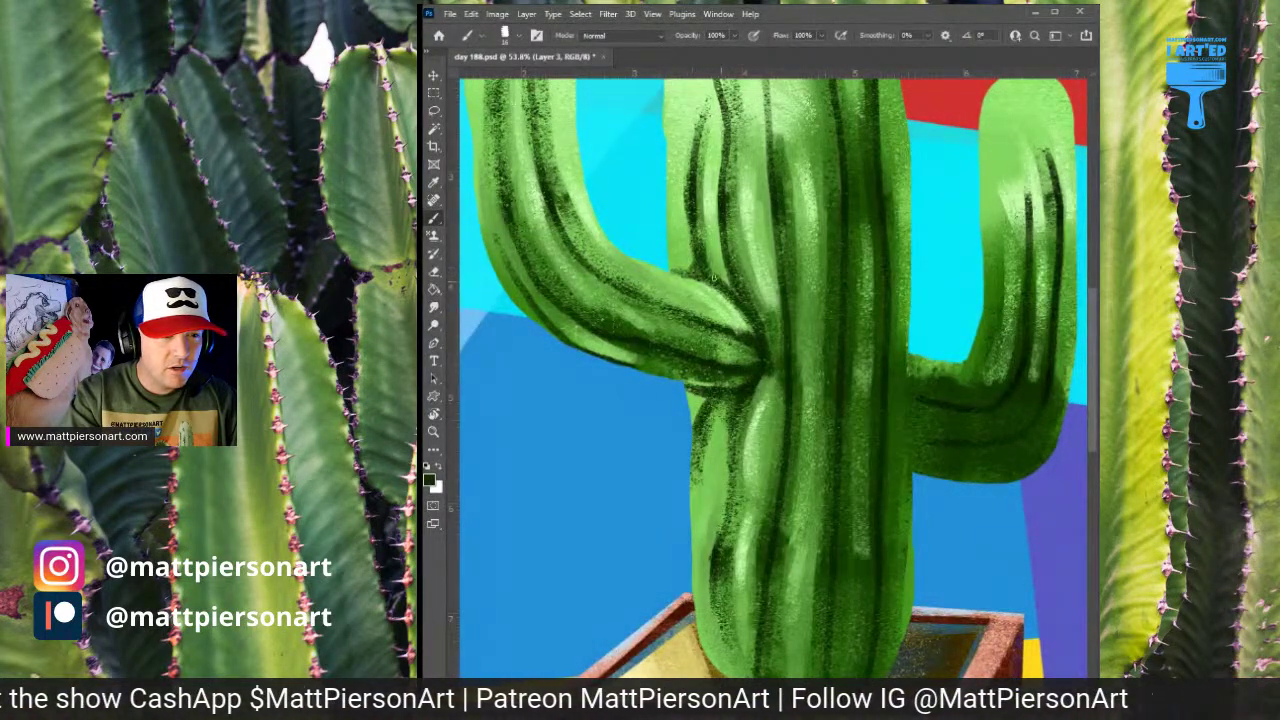
Deepen the dark shading on the lower trunk's left rib, along its base edge and between its central ribs
scroll(684, 272, down, 3)
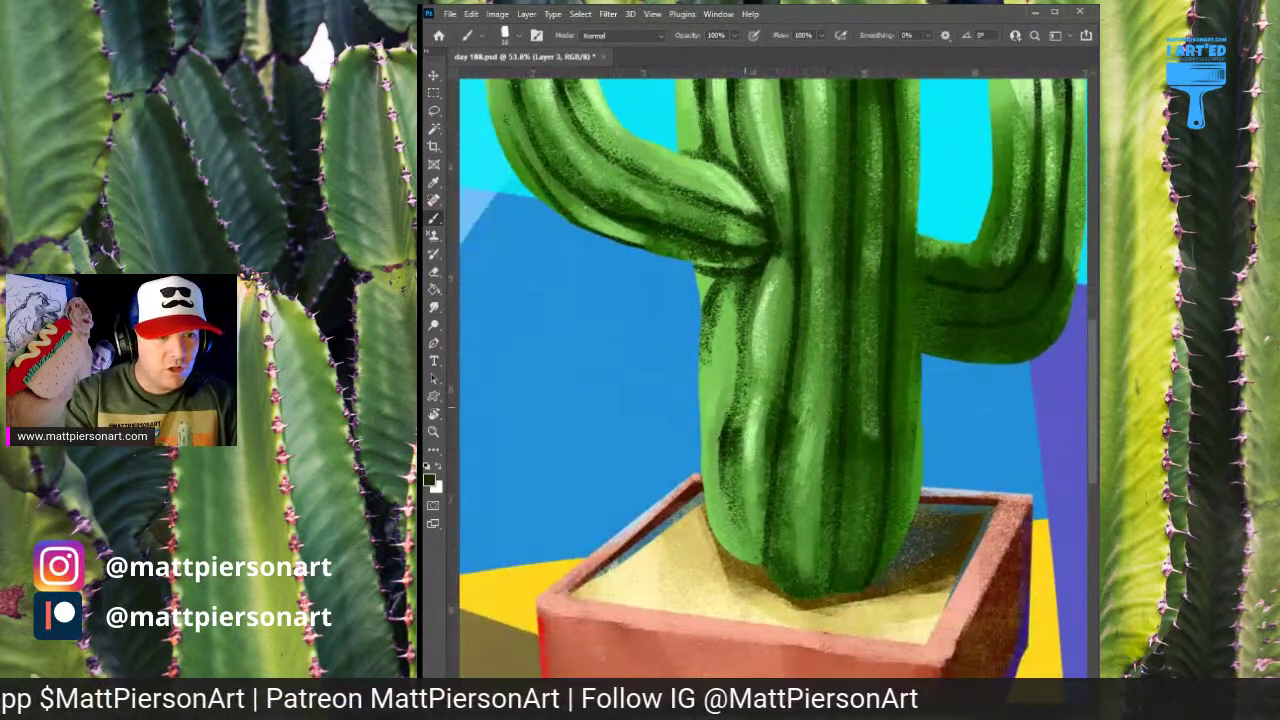
drag(742, 358, 728, 422)
mouse_move(772, 536)
mouse_down()
mouse_move(775, 586)
mouse_move(759, 563)
mouse_move(766, 547)
mouse_move(737, 560)
mouse_move(708, 542)
mouse_up()
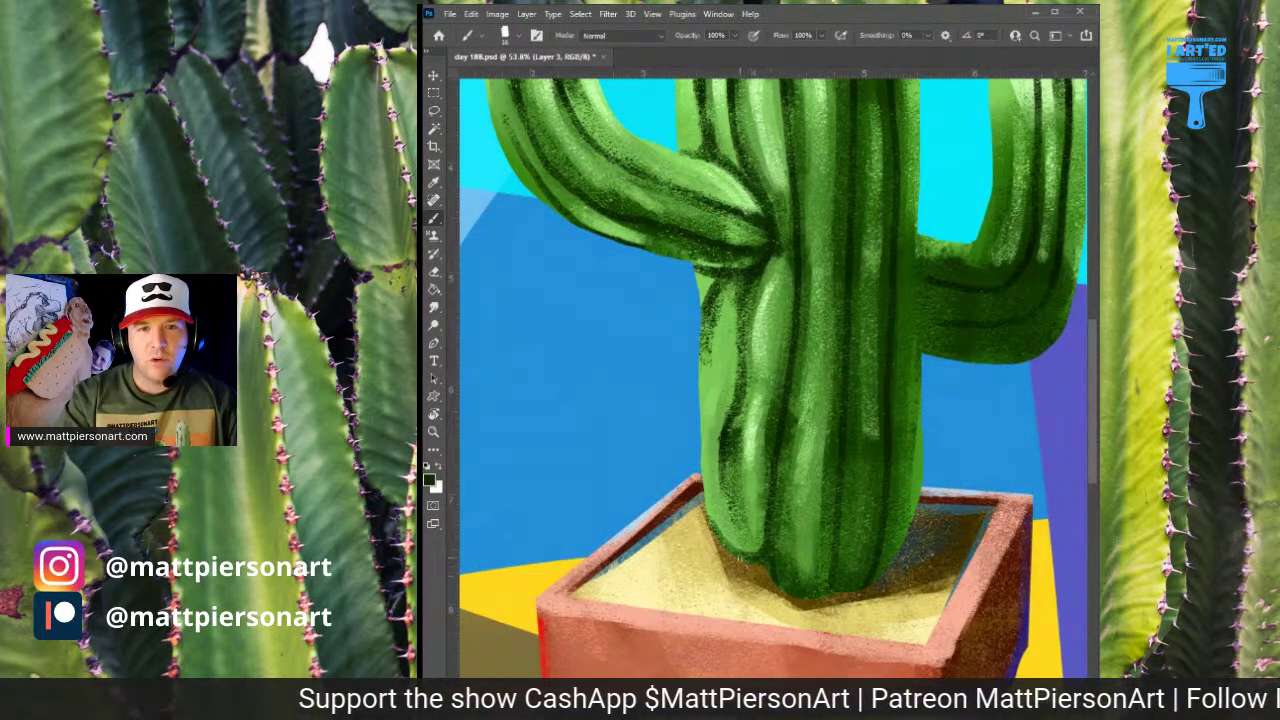
mouse_move(766, 549)
mouse_down()
mouse_move(741, 561)
mouse_move(793, 598)
mouse_move(773, 572)
mouse_move(818, 598)
mouse_up()
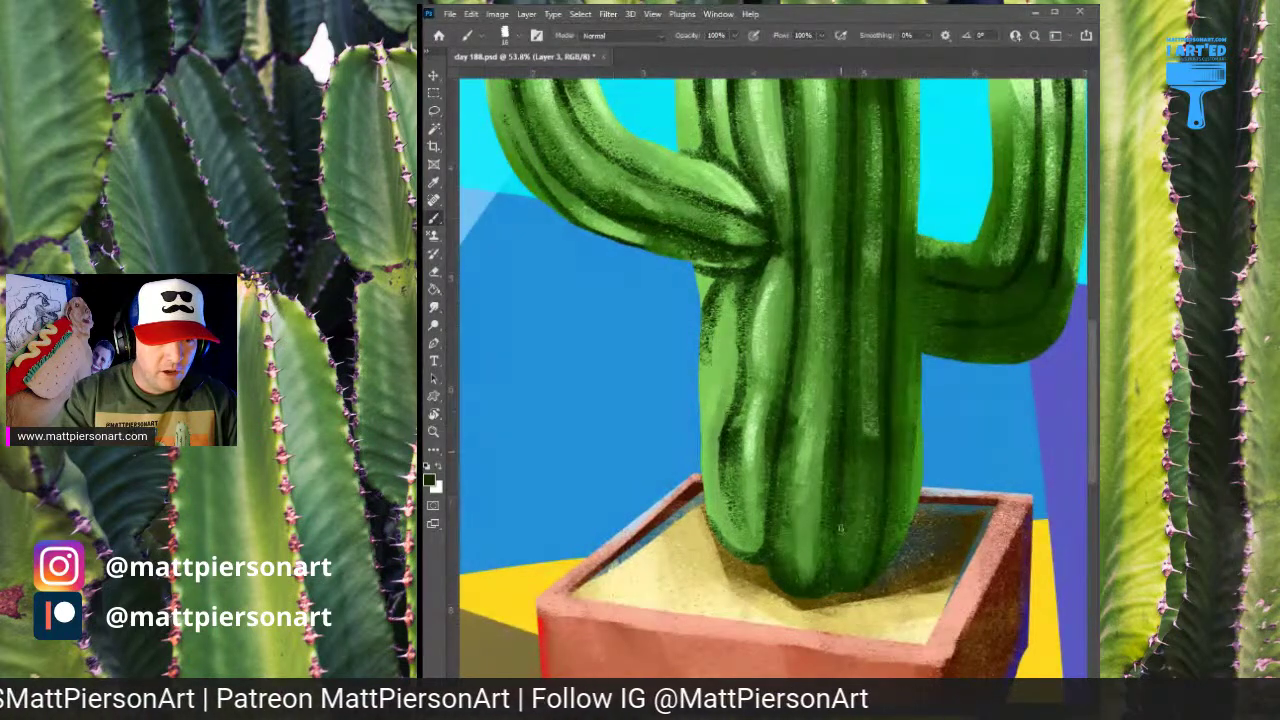
drag(853, 403, 834, 511)
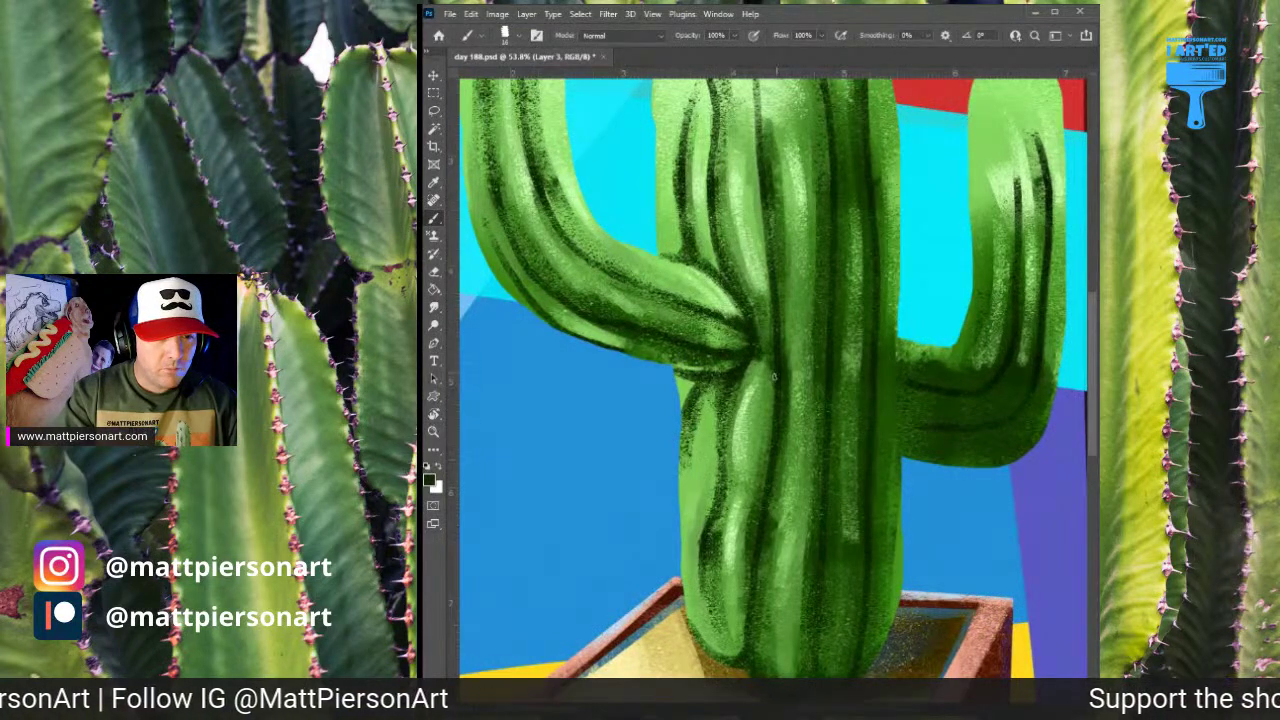
Darken the grooves between the central and right ribs along the upper and middle trunk
scroll(775, 300, up, 3)
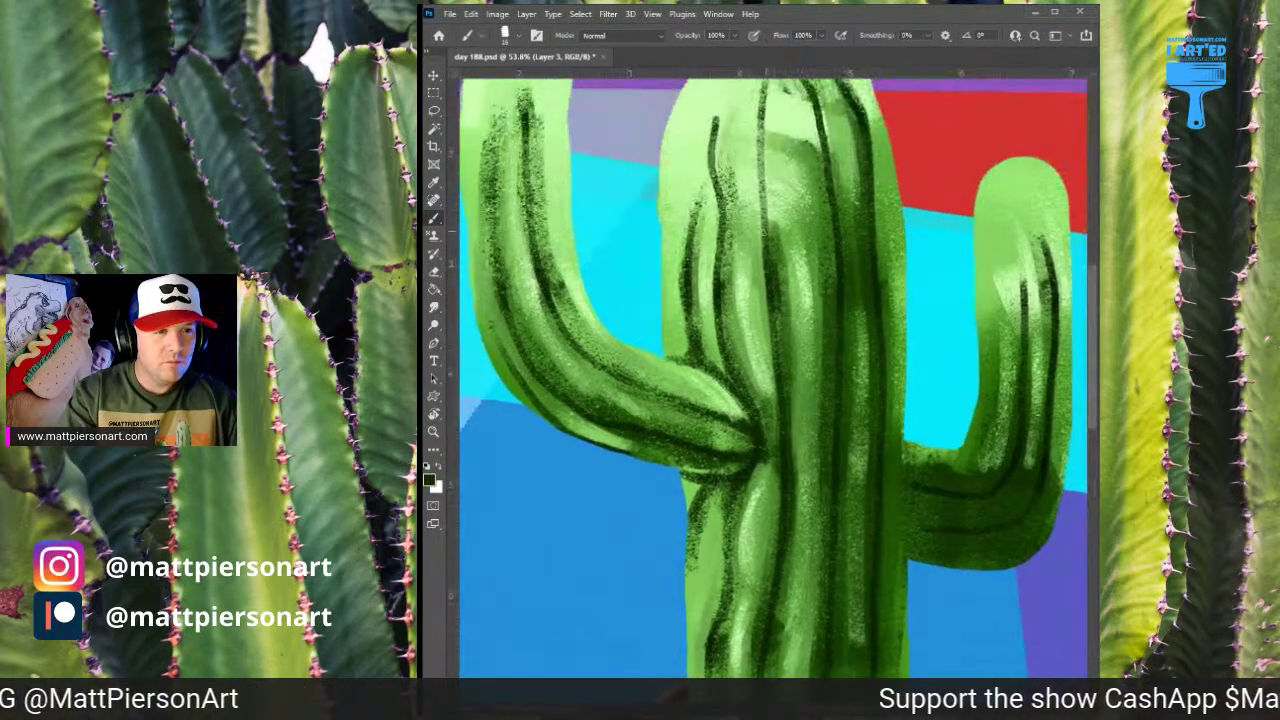
drag(846, 310, 806, 304)
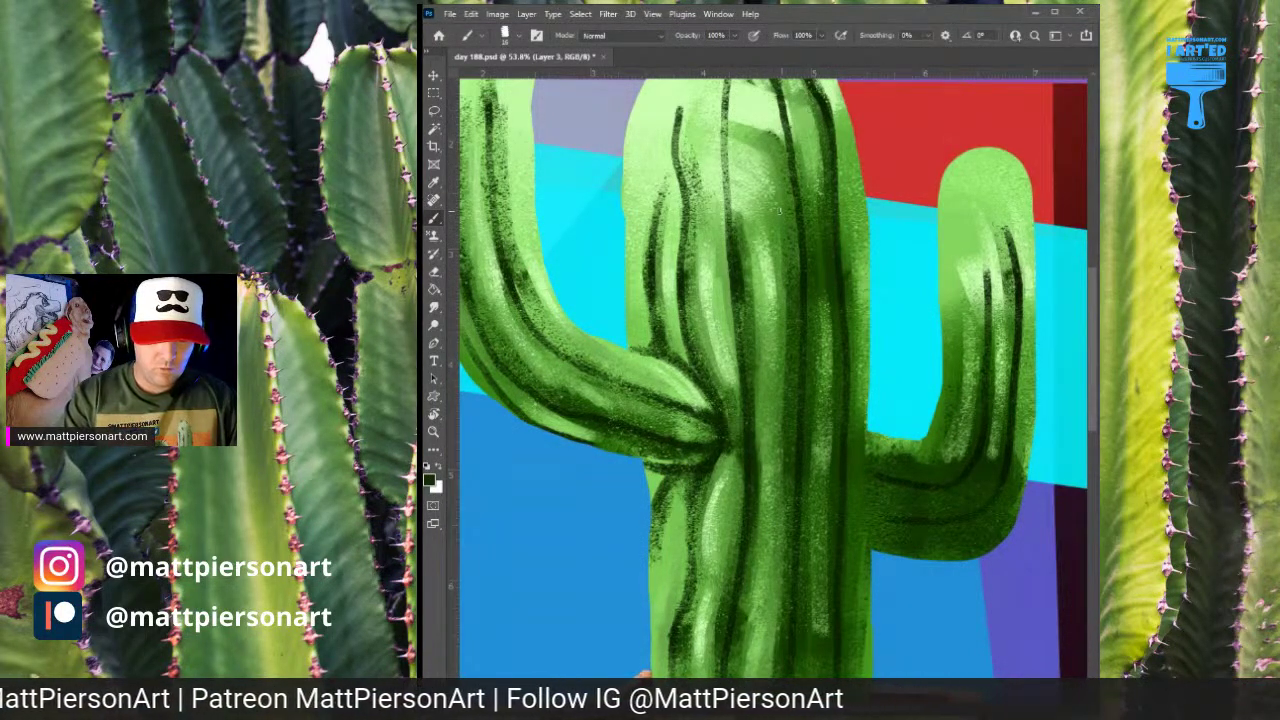
drag(822, 228, 821, 272)
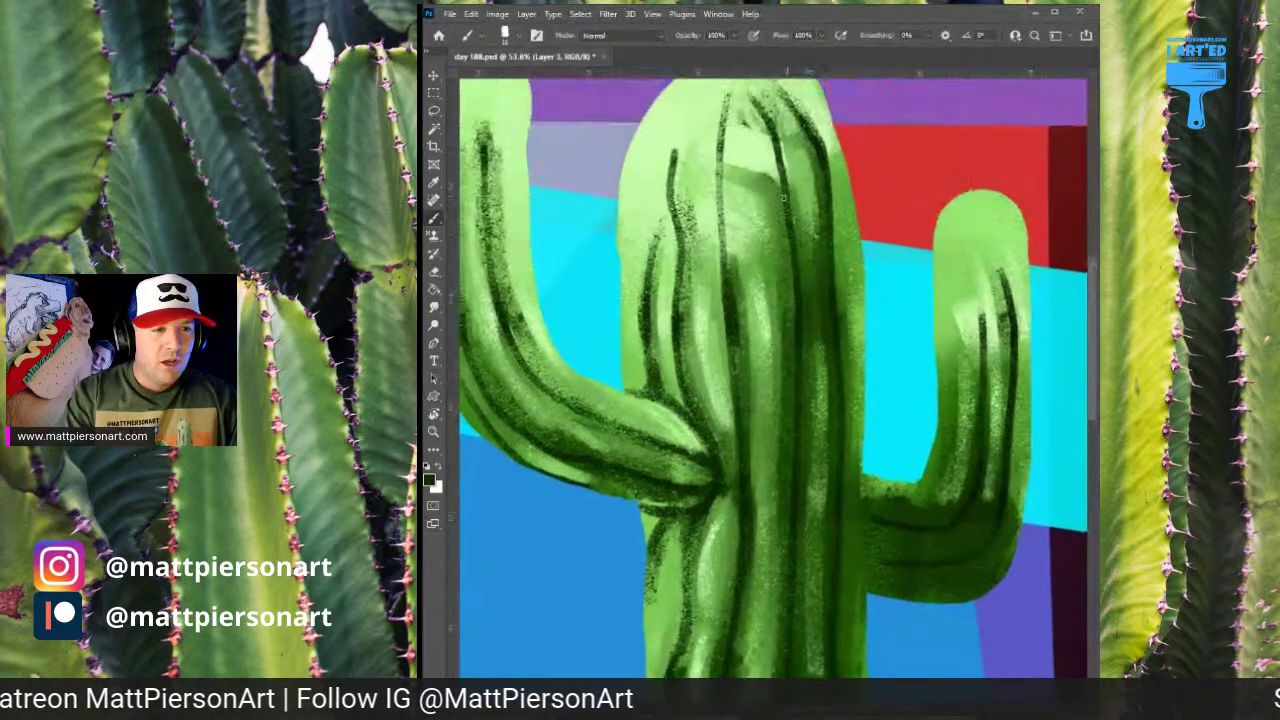
mouse_move(783, 174)
mouse_down()
mouse_move(797, 264)
mouse_move(790, 241)
mouse_up()
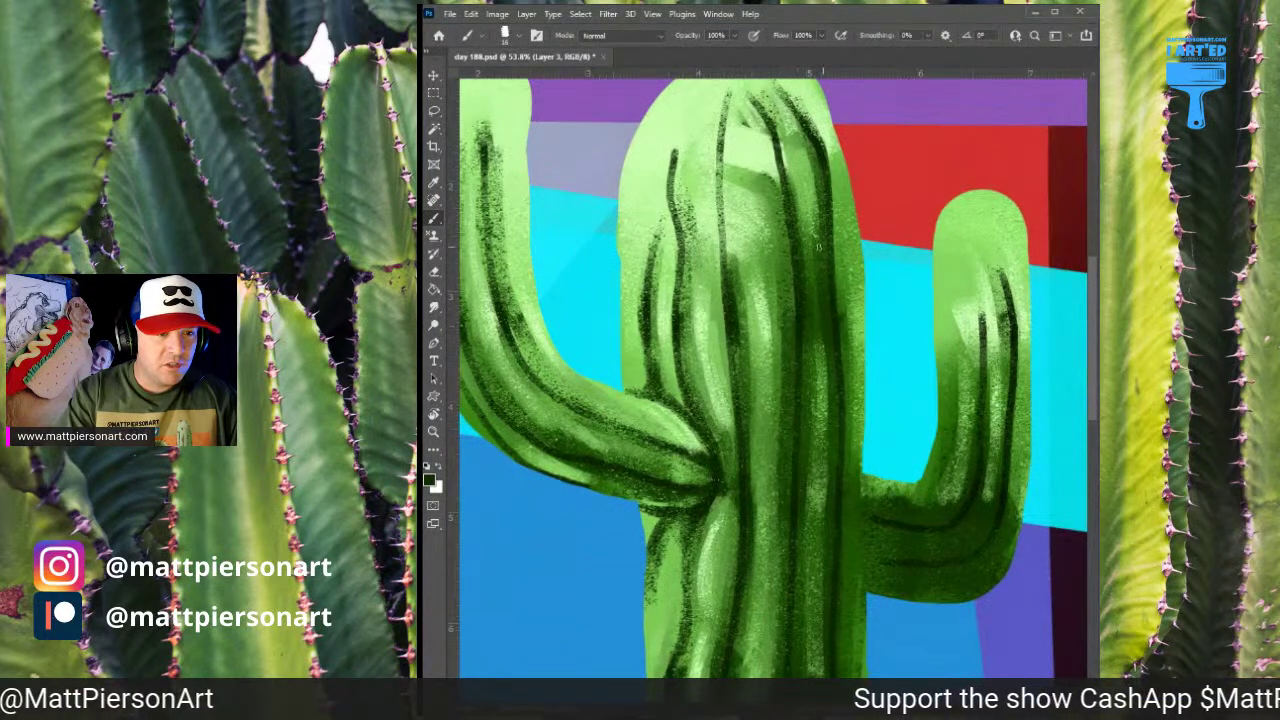
drag(834, 188, 836, 260)
drag(830, 212, 836, 292)
drag(832, 242, 838, 310)
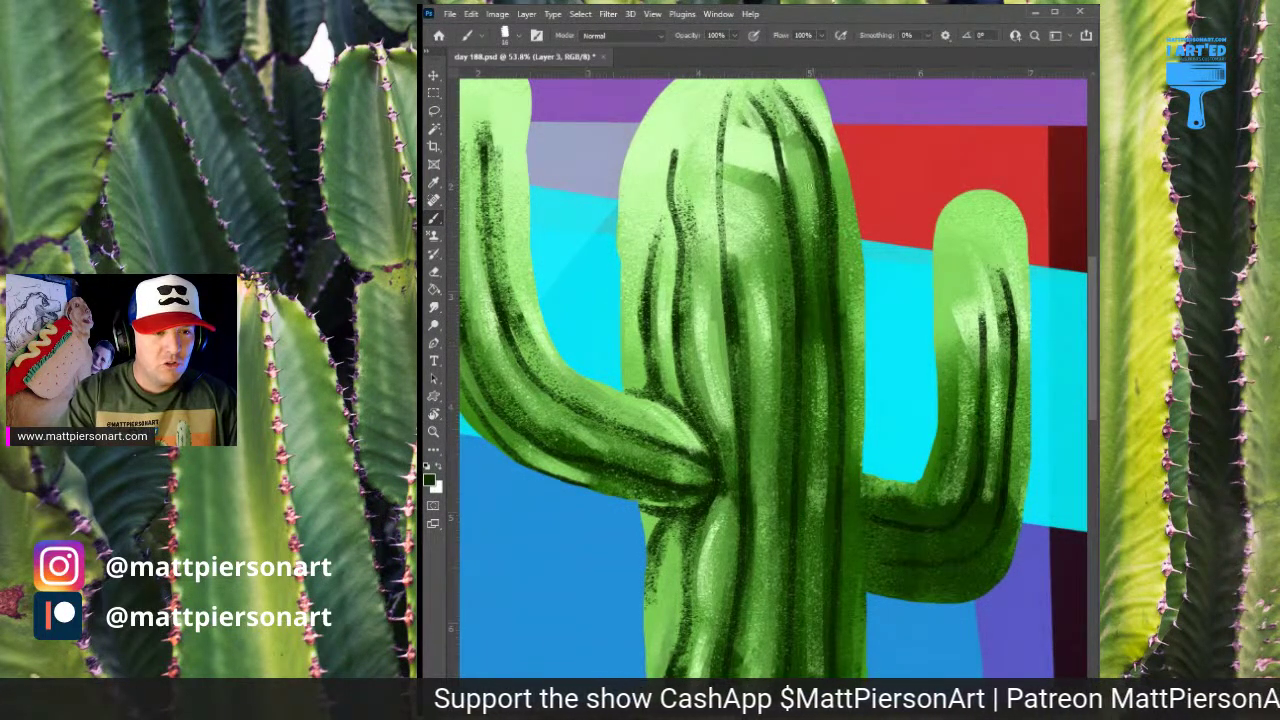
mouse_move(834, 396)
mouse_down()
mouse_move(834, 318)
mouse_move(826, 432)
mouse_up()
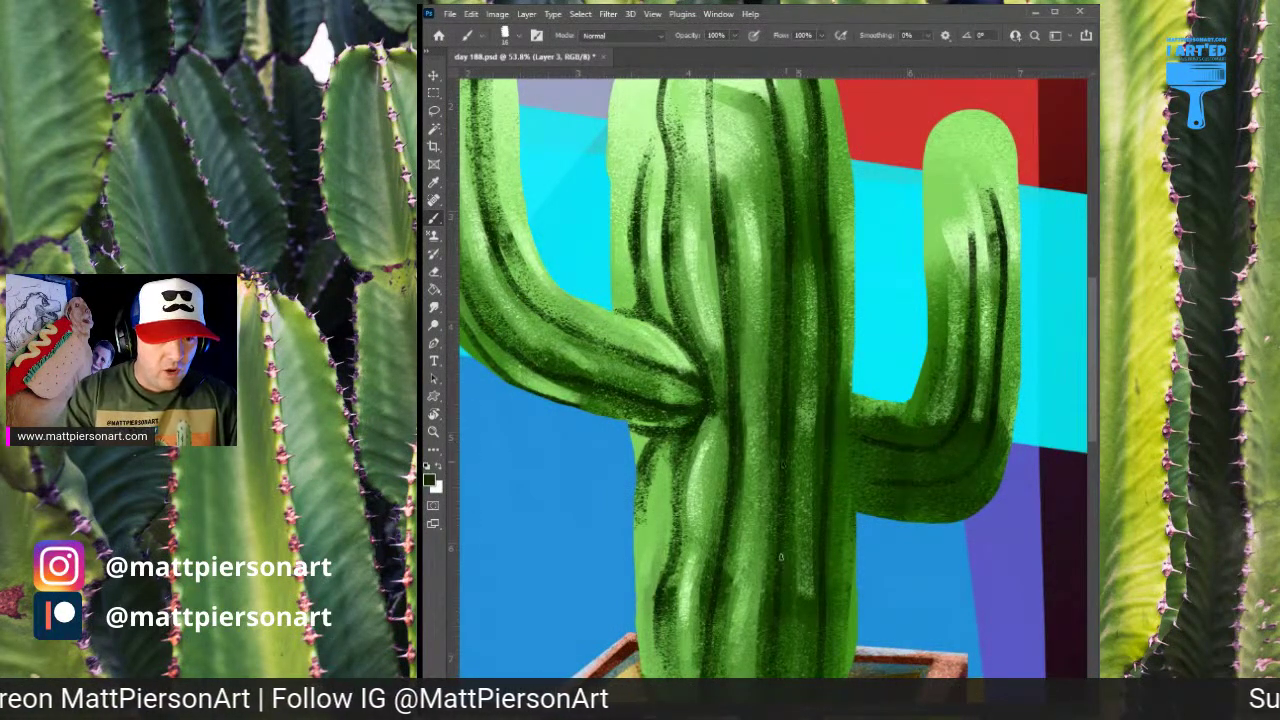
Enlarge the brush and deepen the dark shading across the right arm's lower bend
scroll(772, 564, down, 3)
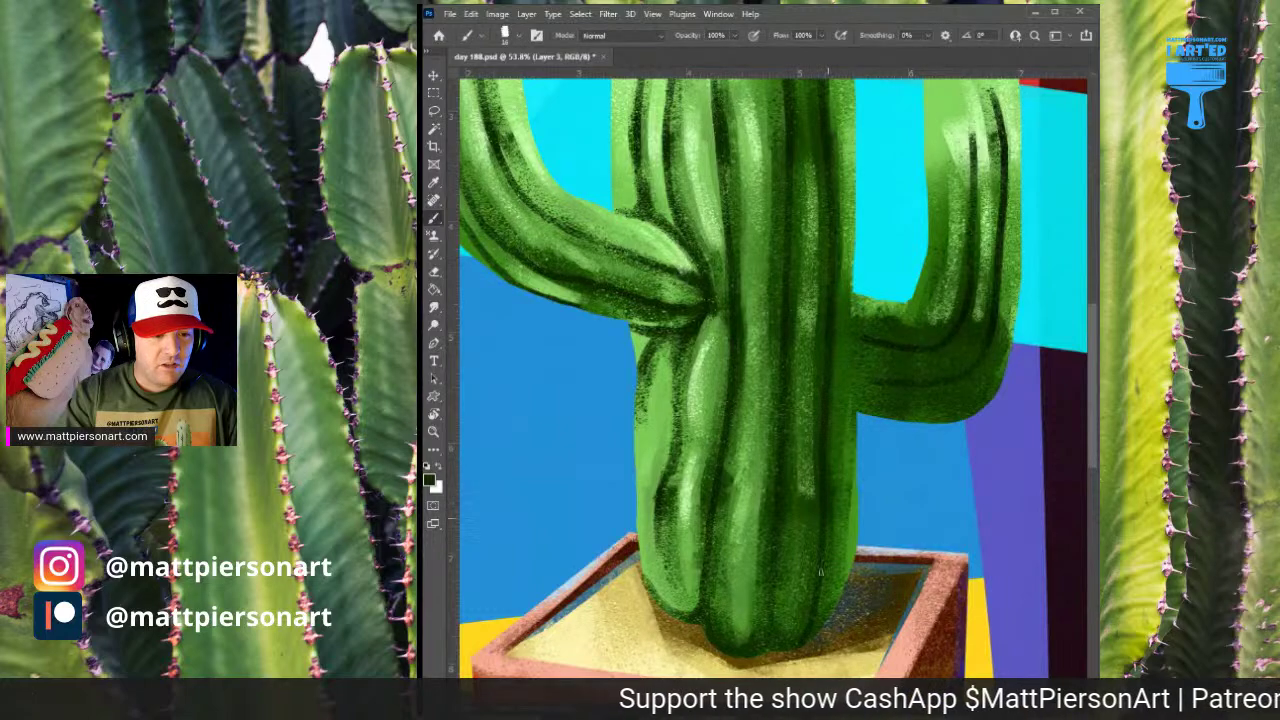
scroll(943, 375, down, 3)
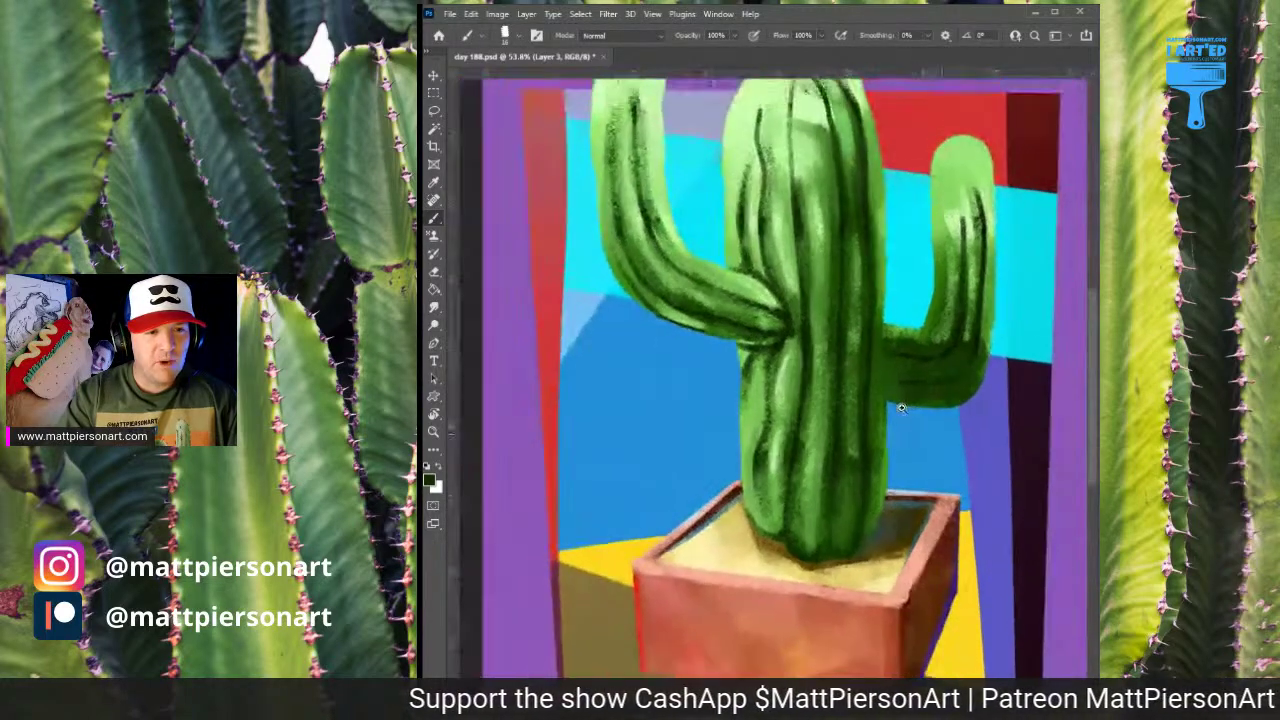
drag(943, 375, 861, 446)
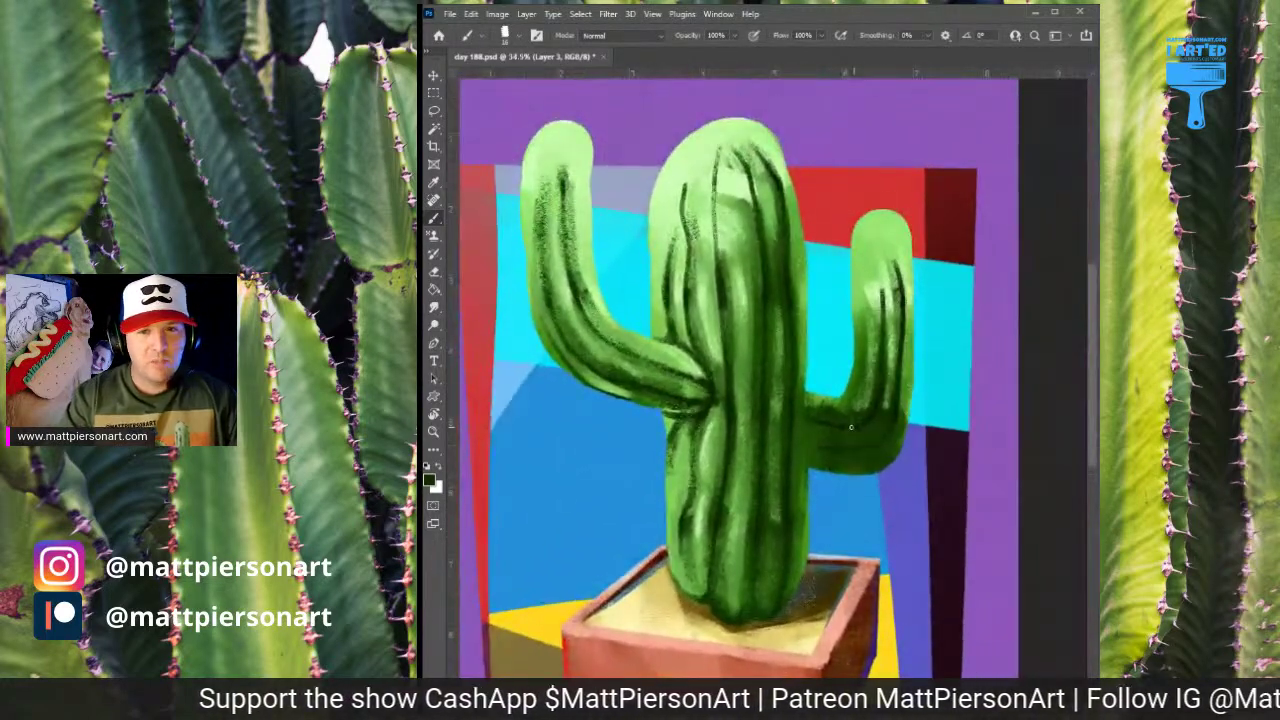
scroll(851, 427, up, 3)
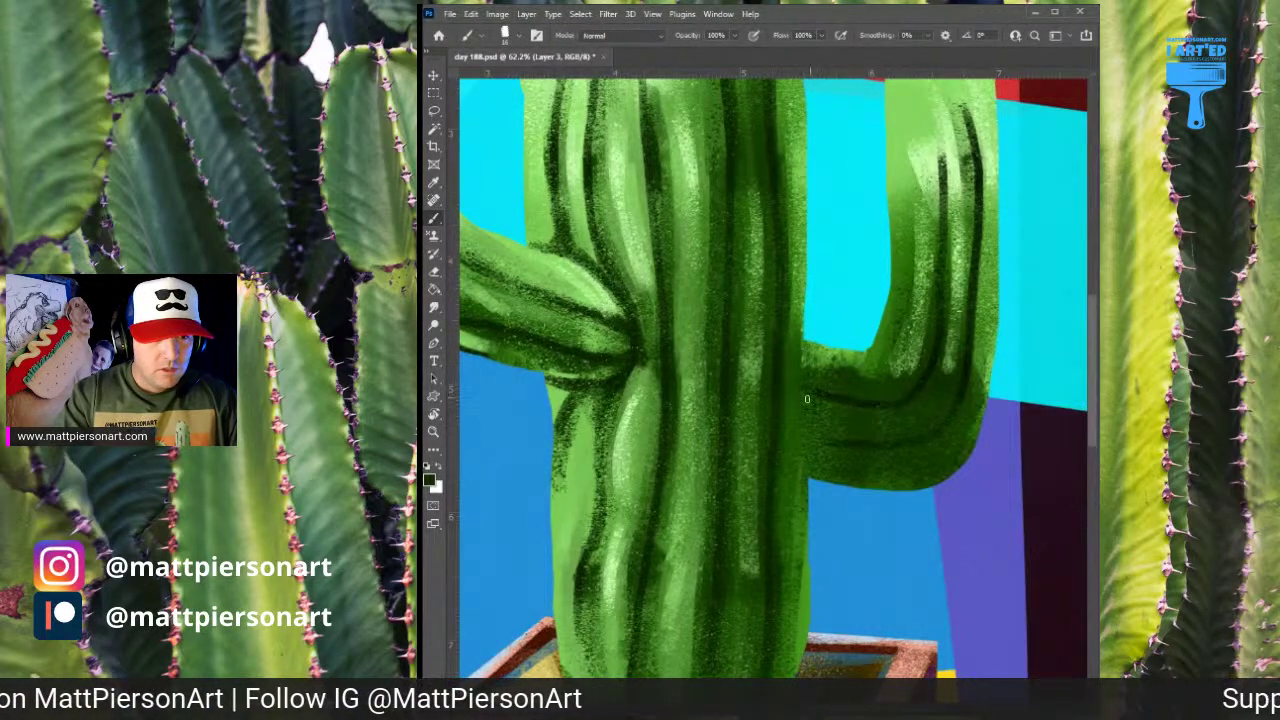
key(bracketright)
key(bracketright)
key(bracketright)
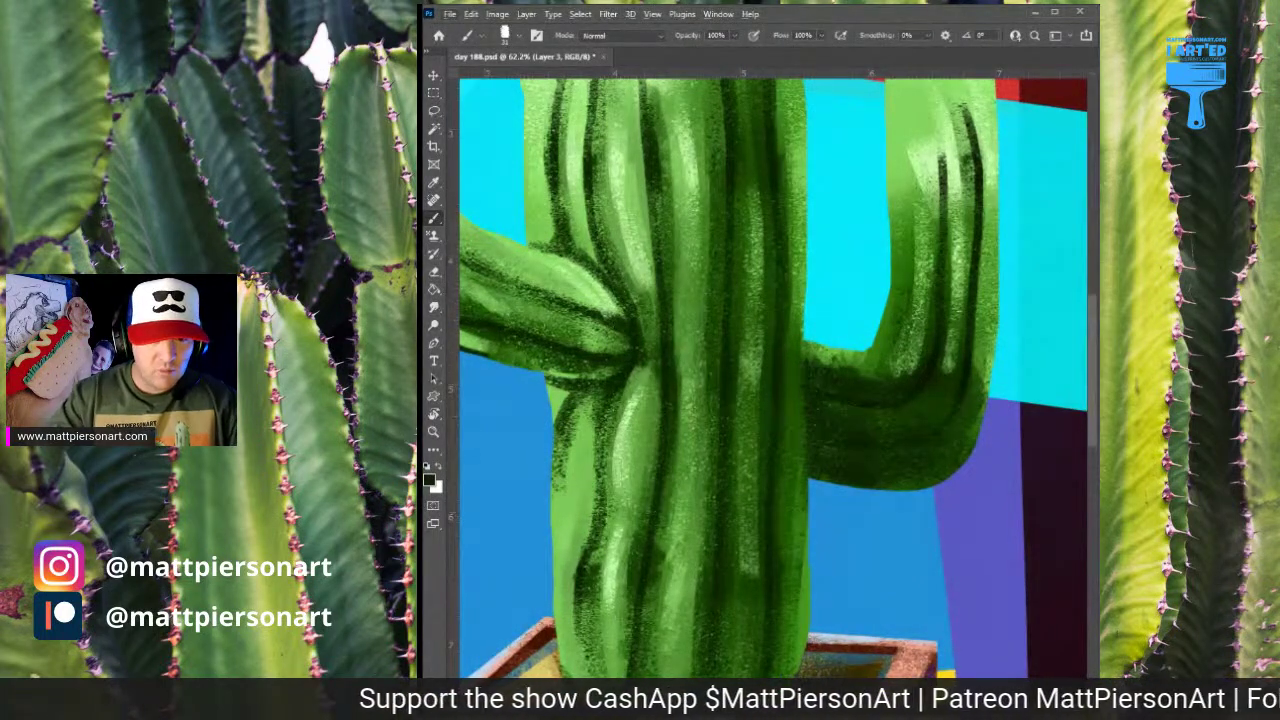
Sample a mid green and paint it along the trunk's right edge beside the right arm joint
alt+click(808, 450)
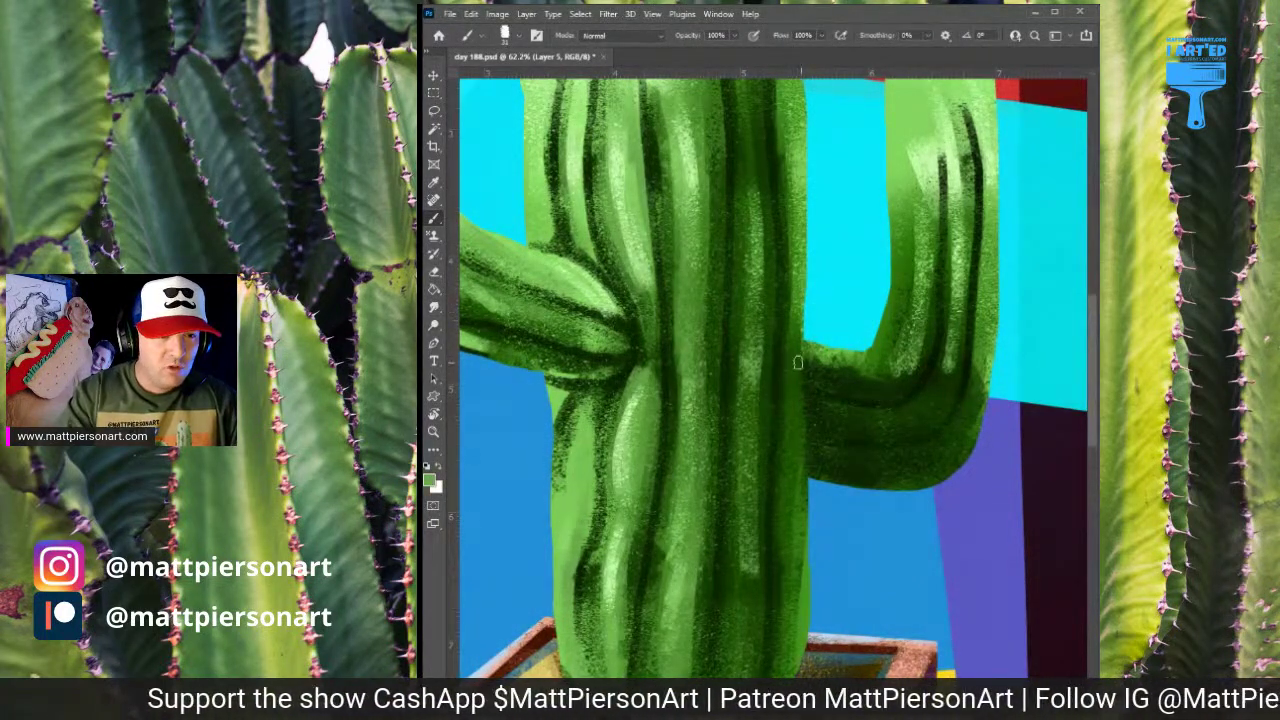
drag(794, 318, 794, 472)
drag(793, 357, 794, 480)
drag(795, 384, 796, 451)
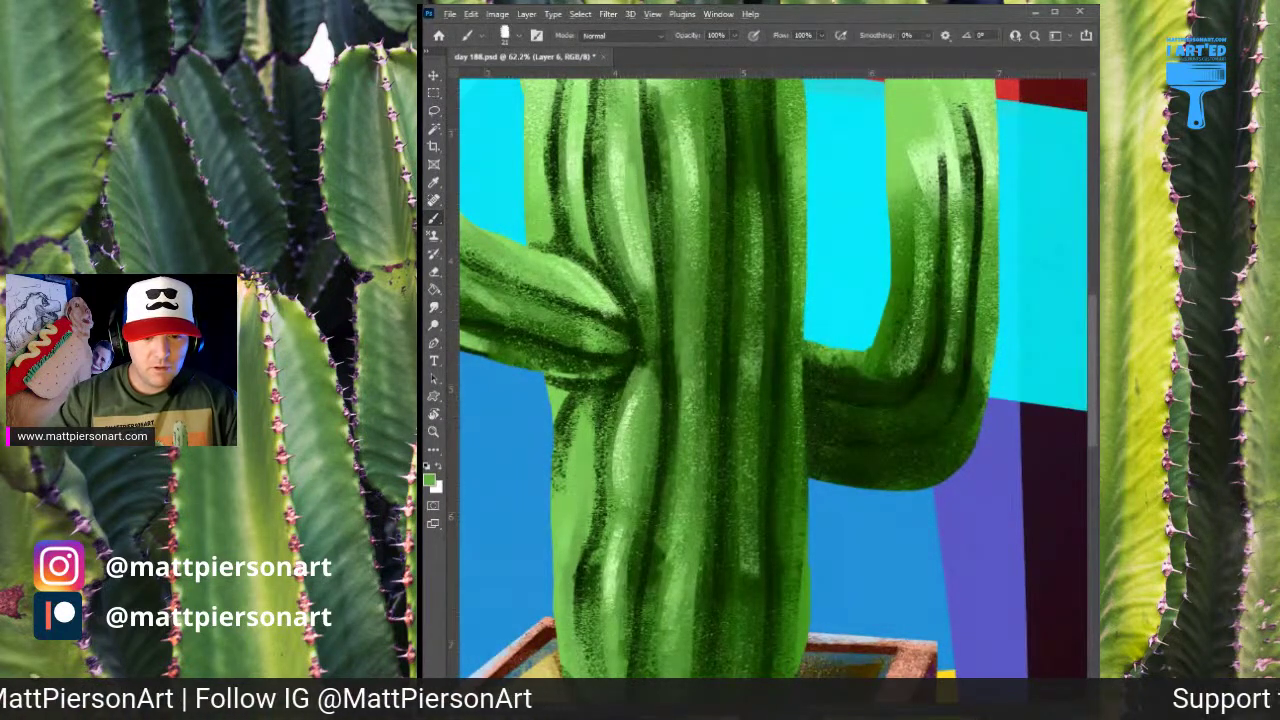
On a new layer, use a larger brush to paint pink reflections from the red background on the upper right arm
drag(952, 371, 906, 470)
alt+click(896, 265)
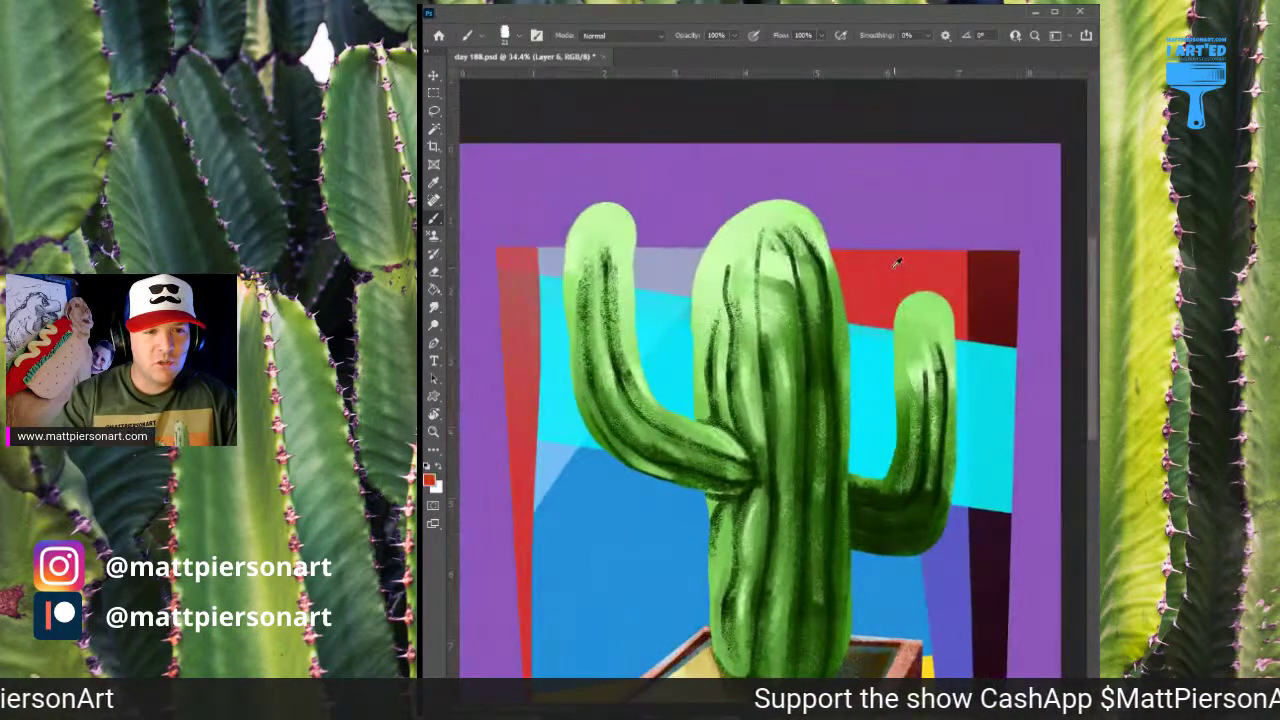
drag(882, 402, 899, 410)
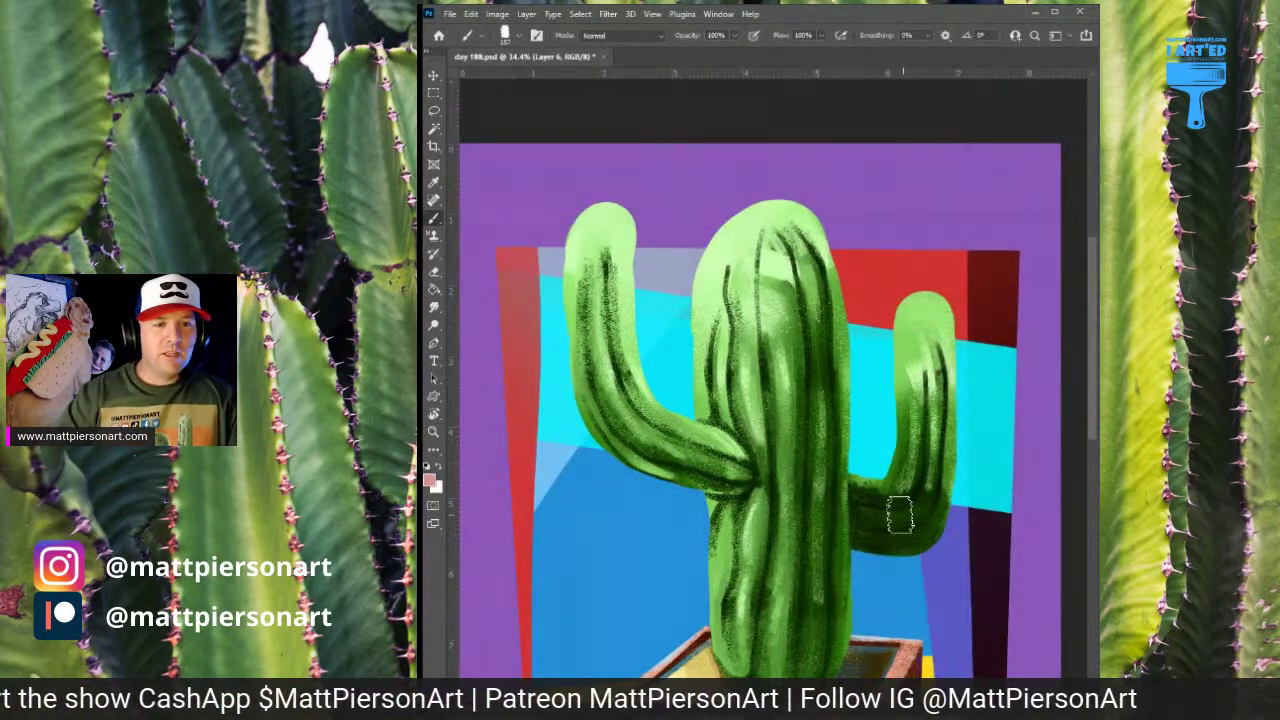
alt+click(897, 266)
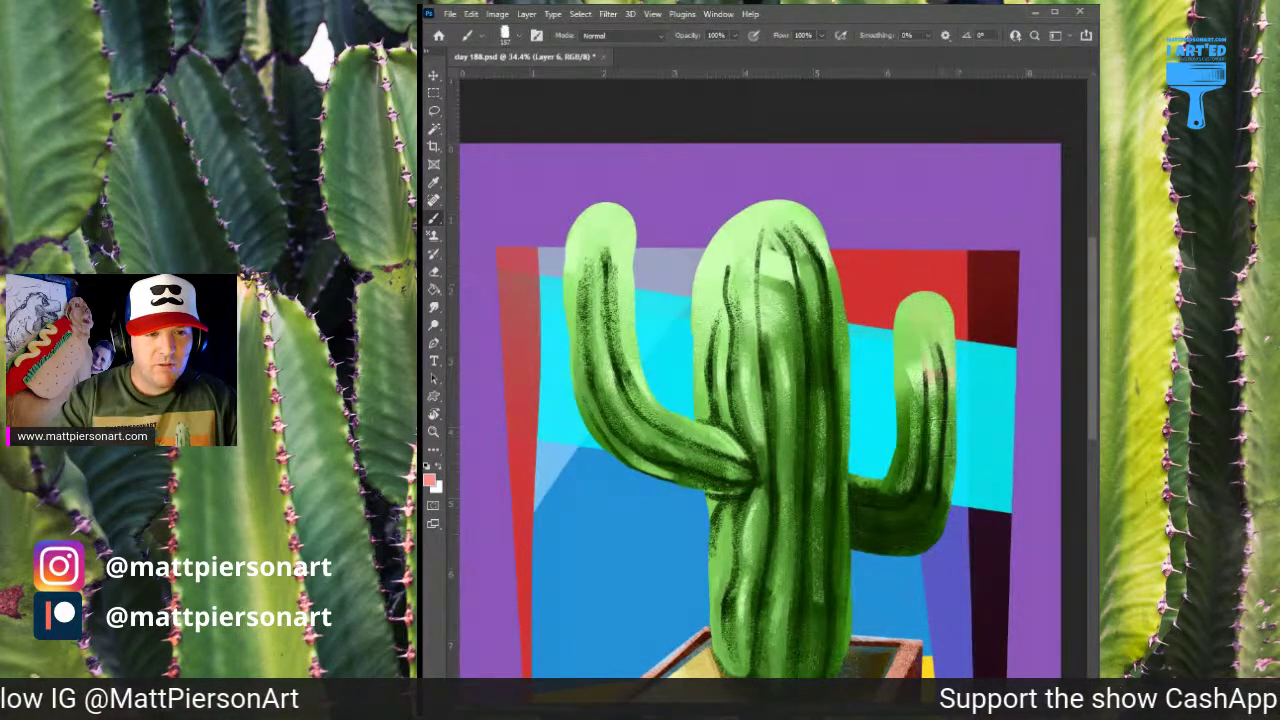
Add pale cyan reflections to the right arm's inner side and a teal edge along its underside
alt+click(875, 384)
alt+click(955, 350)
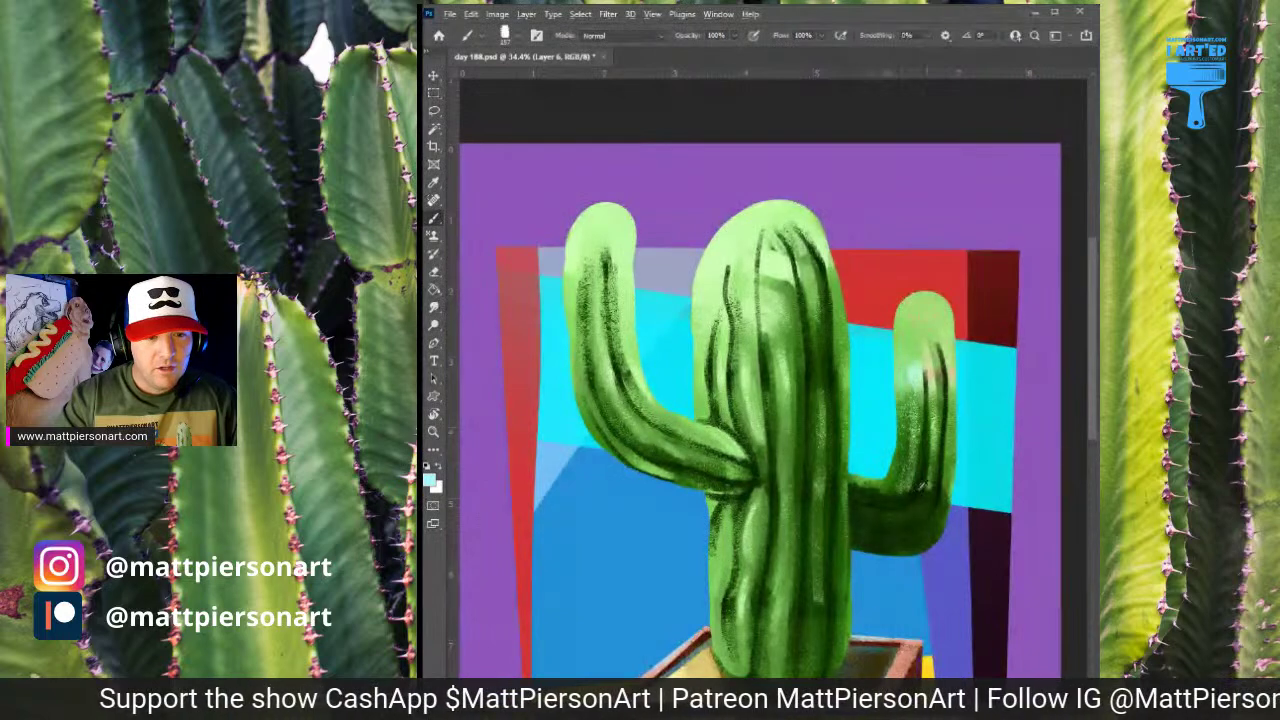
alt+click(979, 428)
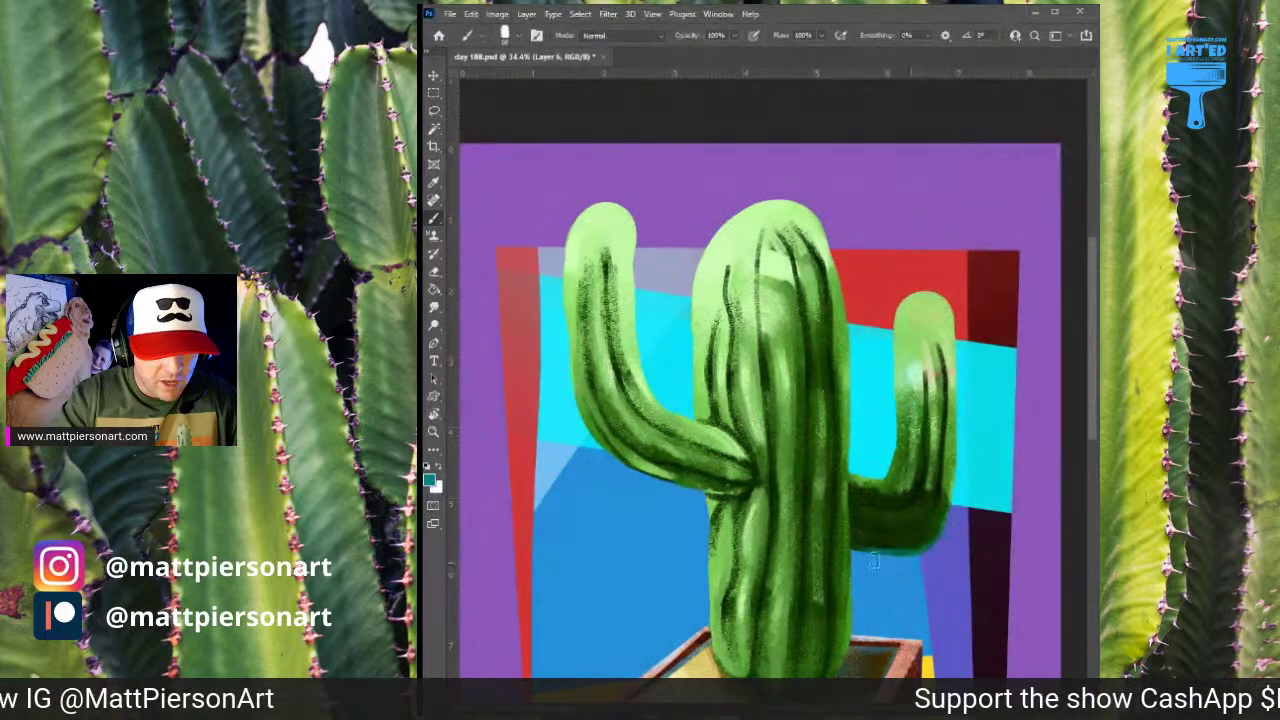
Sample a light teal and paint a reflected edge down the trunk's lower right side, below the right arm
drag(798, 556, 773, 516)
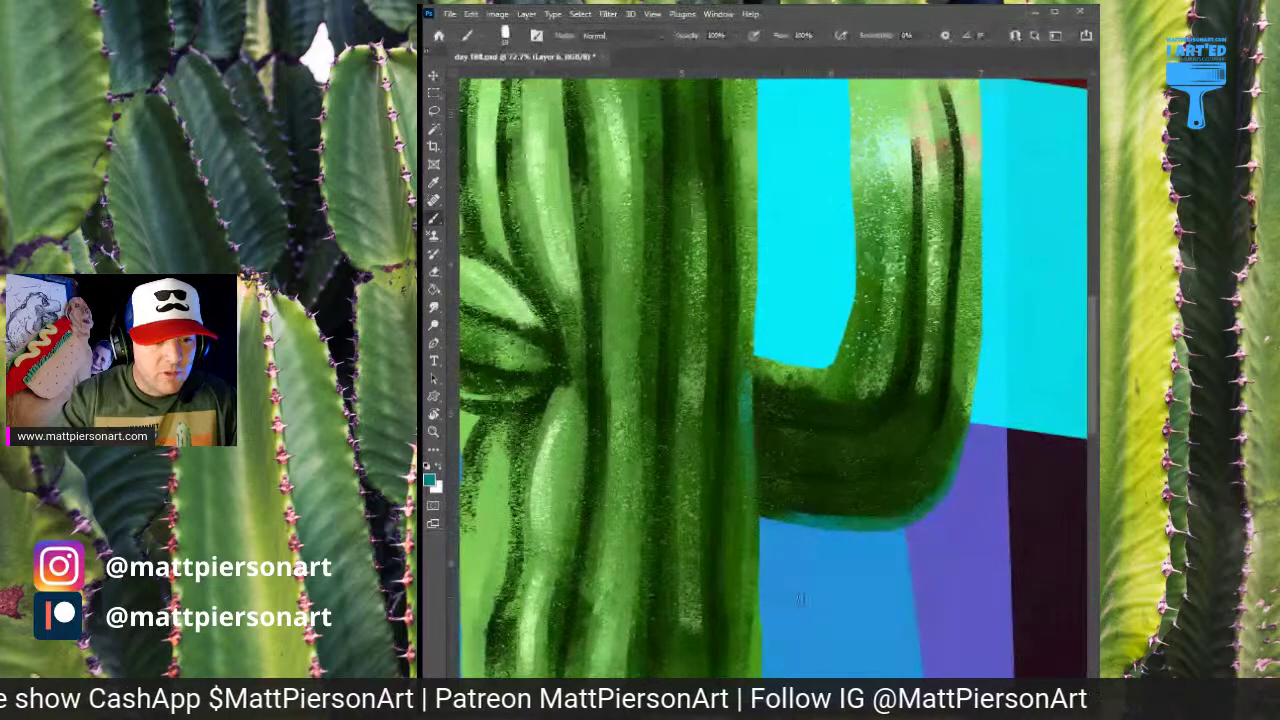
drag(809, 575, 821, 500)
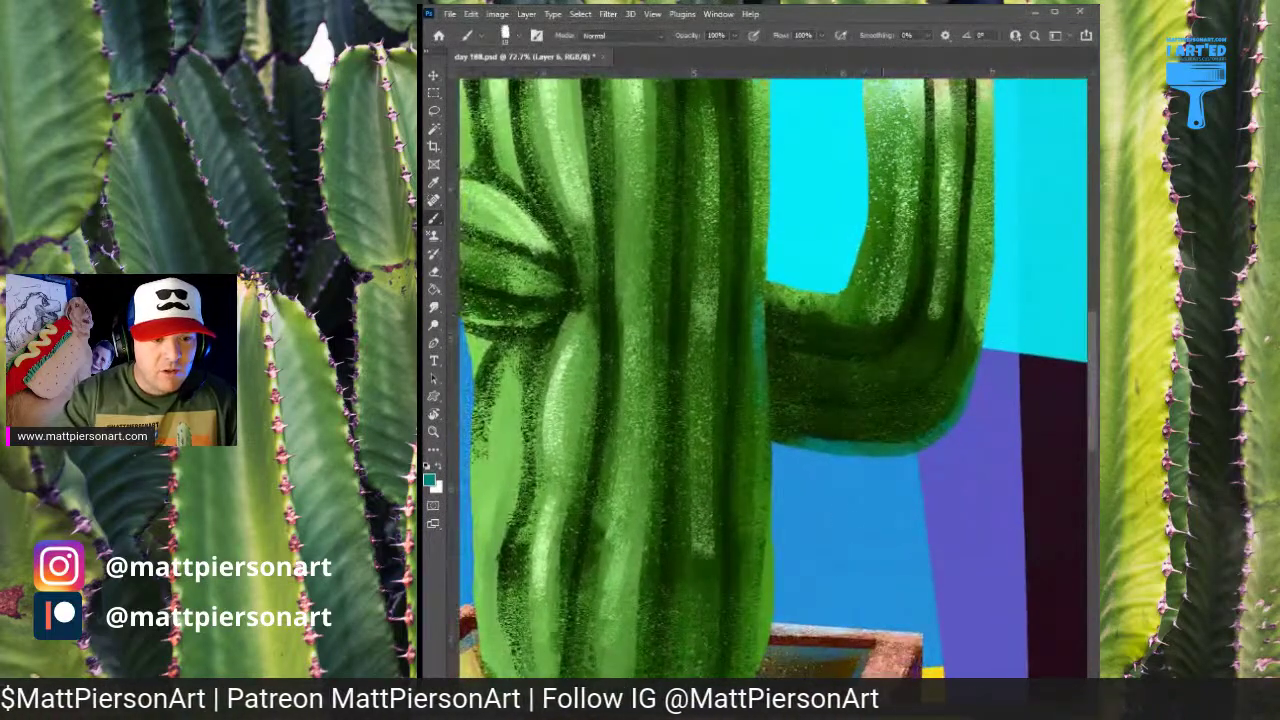
alt+click(779, 534)
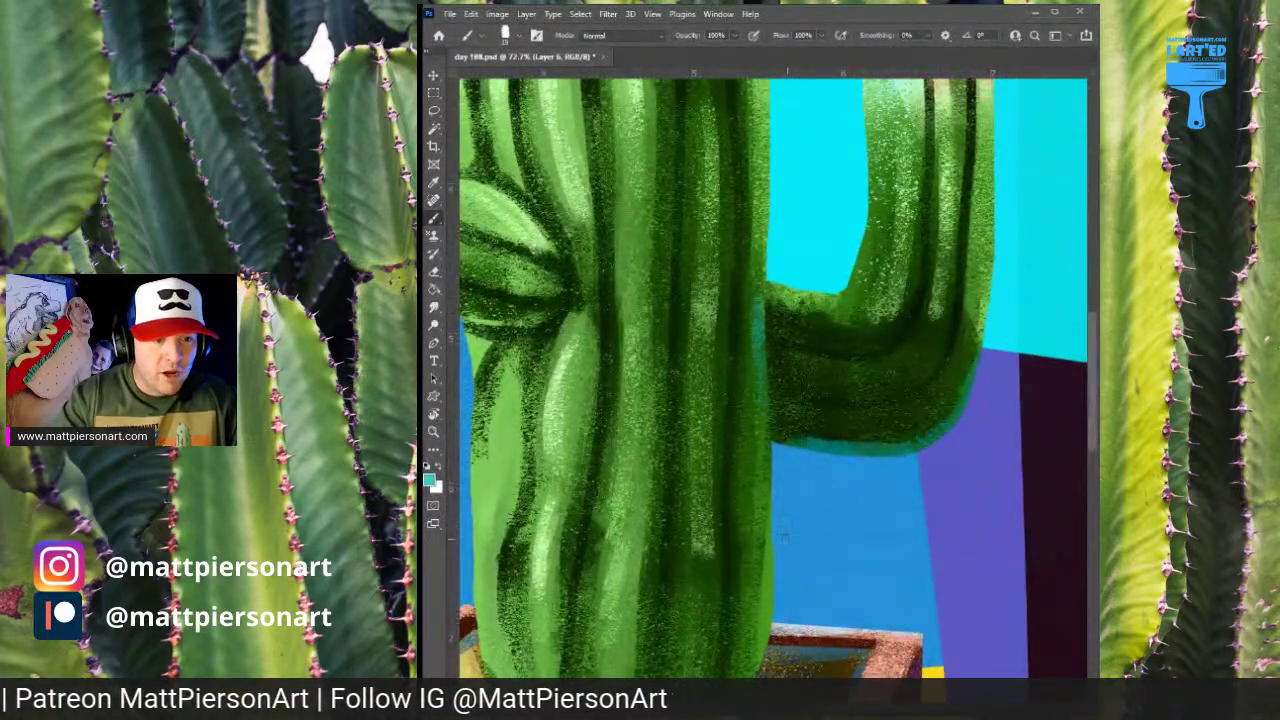
drag(771, 544, 770, 582)
drag(772, 516, 761, 636)
drag(771, 584, 765, 637)
drag(769, 500, 764, 640)
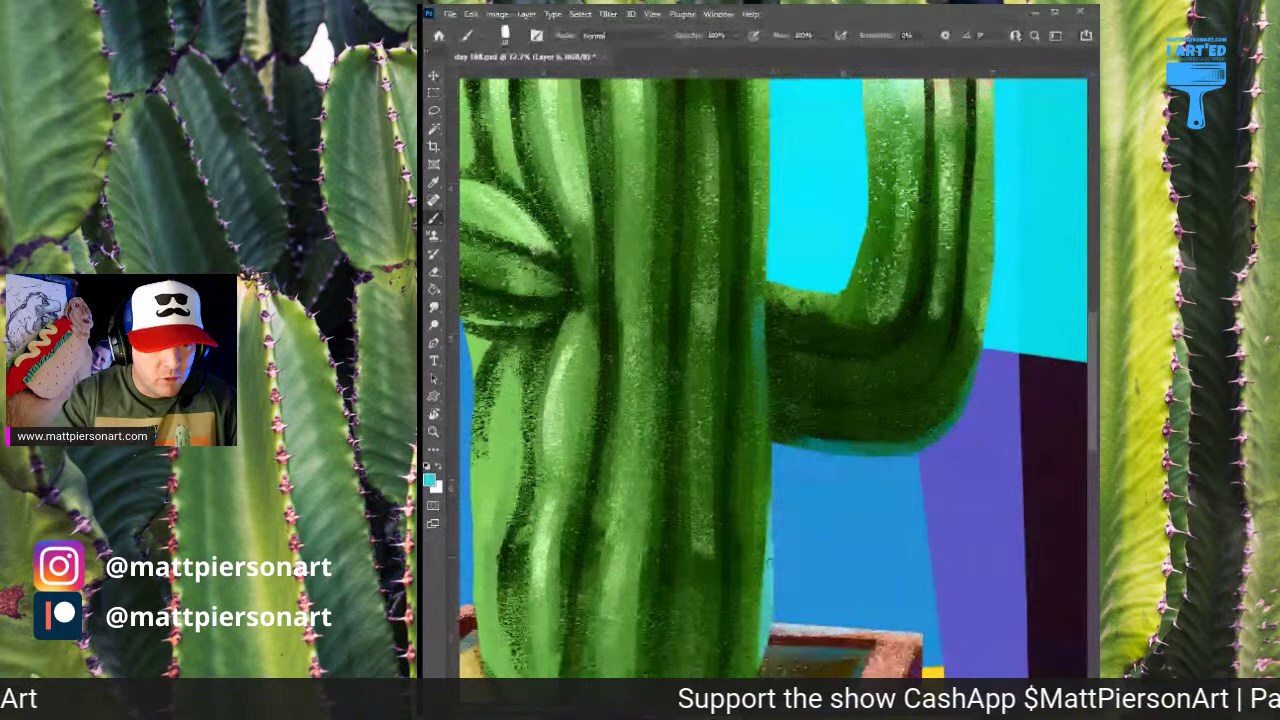
Sample cyan from the background and paint a reflection on the trunk's right edge above the right arm
drag(873, 416, 834, 412)
drag(836, 338, 847, 534)
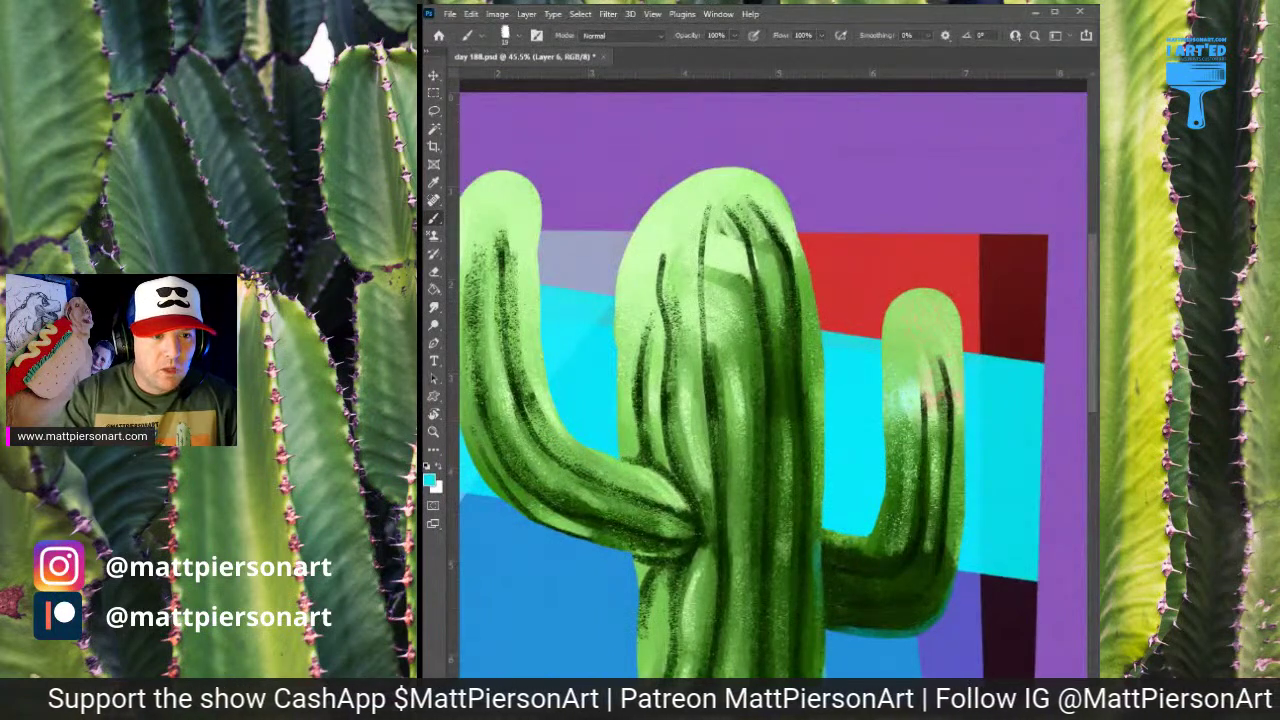
alt+click(822, 374)
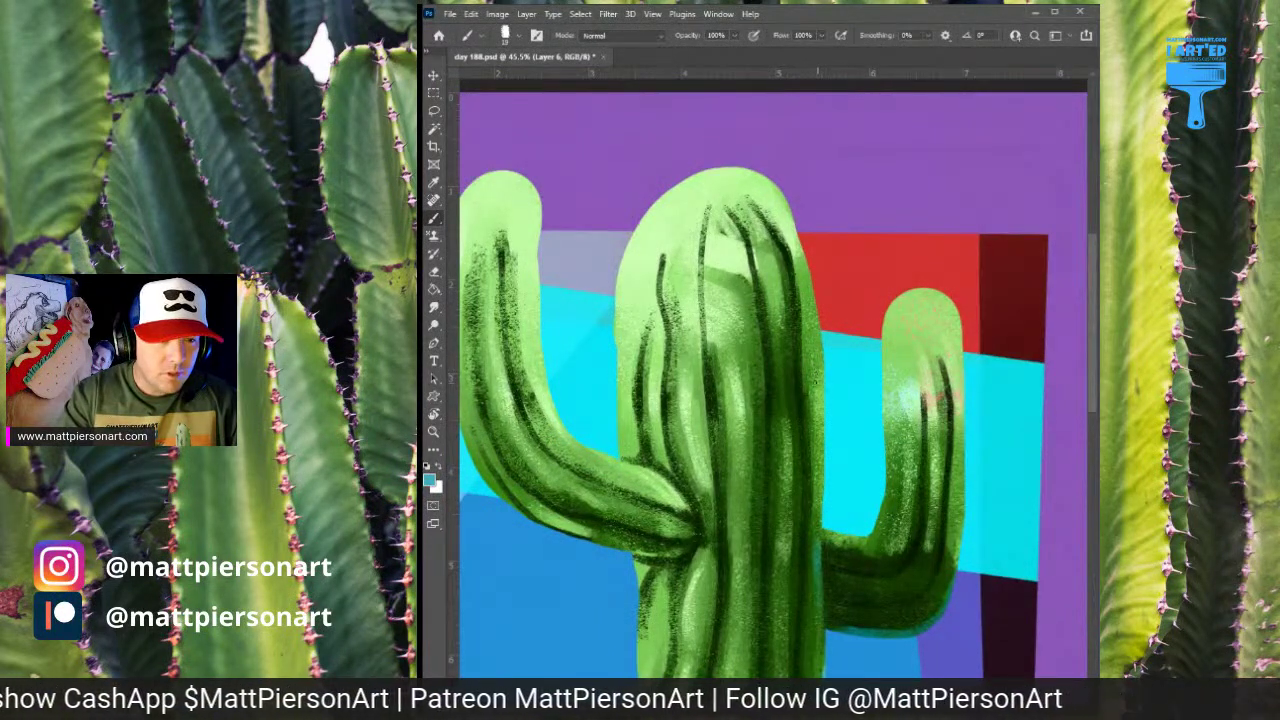
alt+click(819, 394)
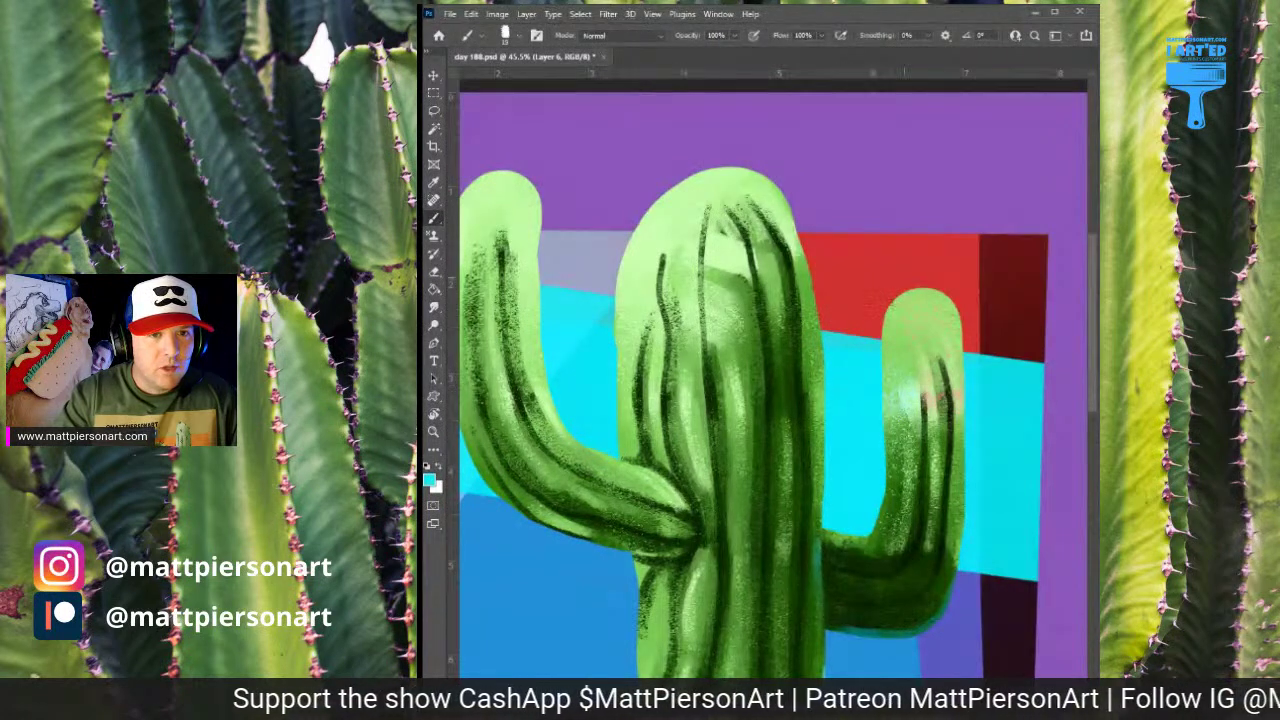
alt+click(829, 385)
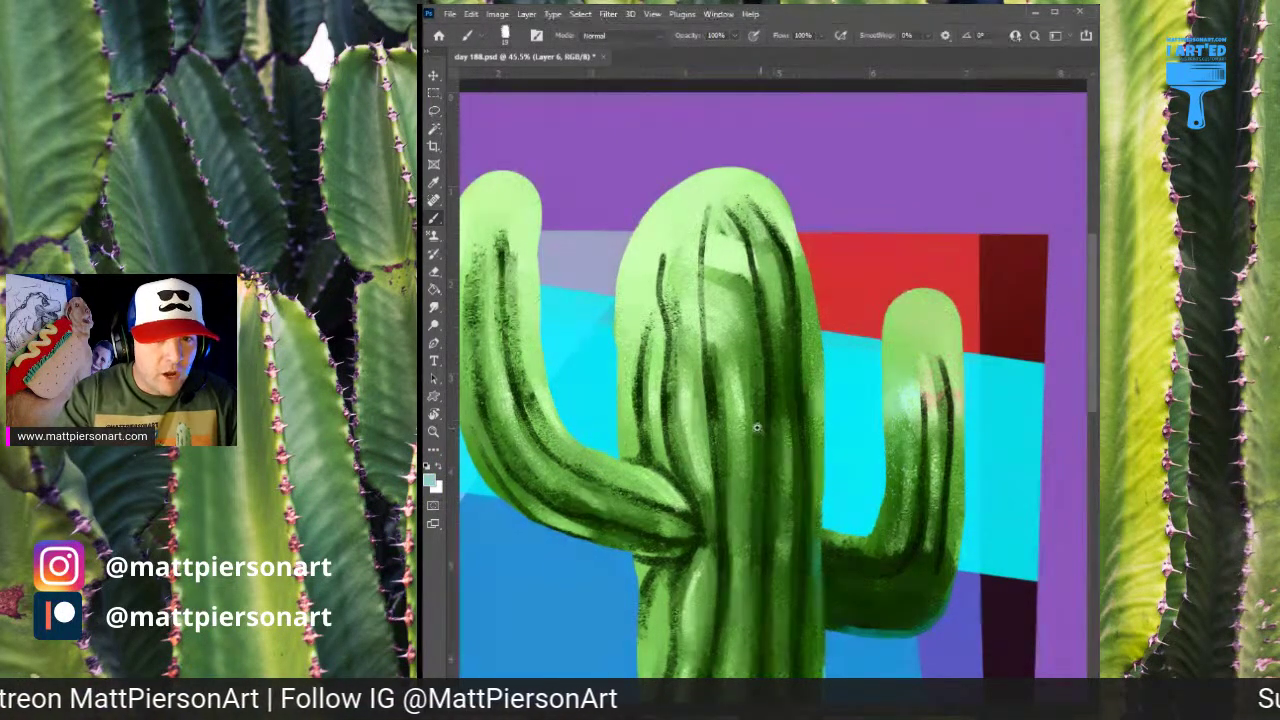
scroll(770, 408, up, 3)
drag(842, 378, 841, 425)
drag(838, 333, 838, 494)
key(ctrl+z)
key(ctrl+z)
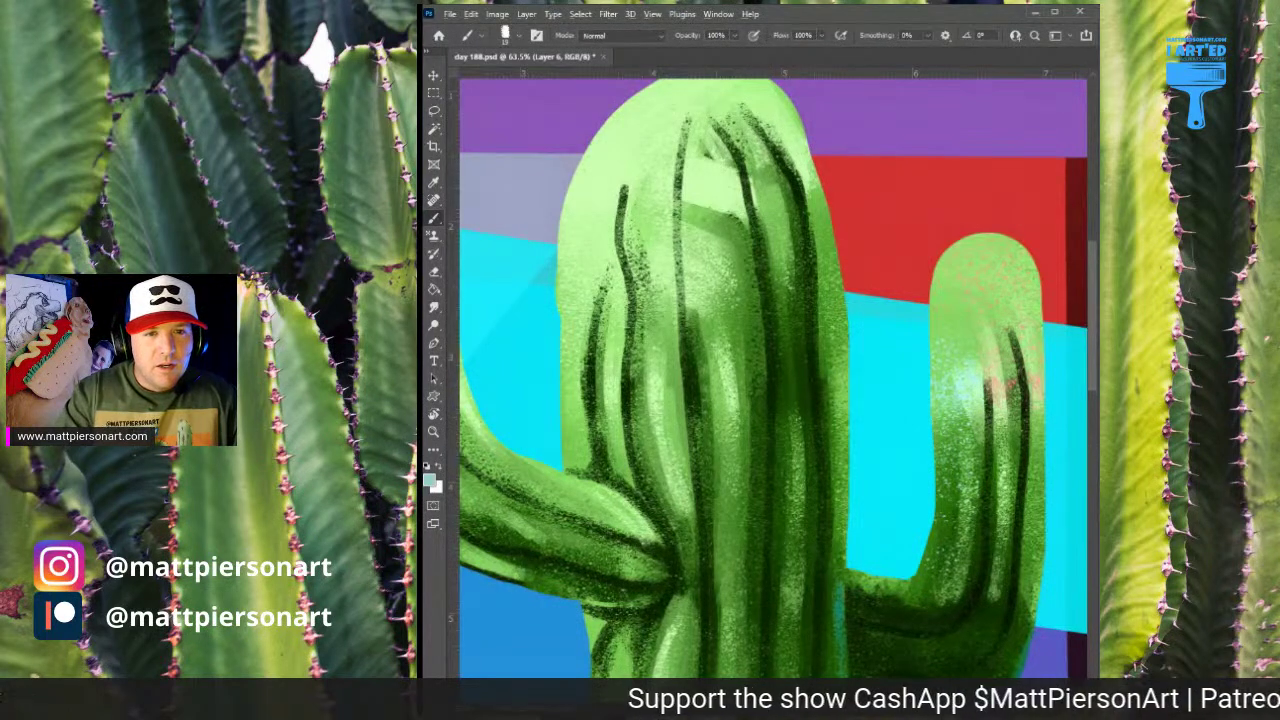
mouse_move(846, 362)
mouse_down()
mouse_move(845, 408)
mouse_move(840, 308)
mouse_up()
Sample the background red and dab soft pink reflections onto the crown of the trunk with a larger brush
drag(894, 228, 911, 400)
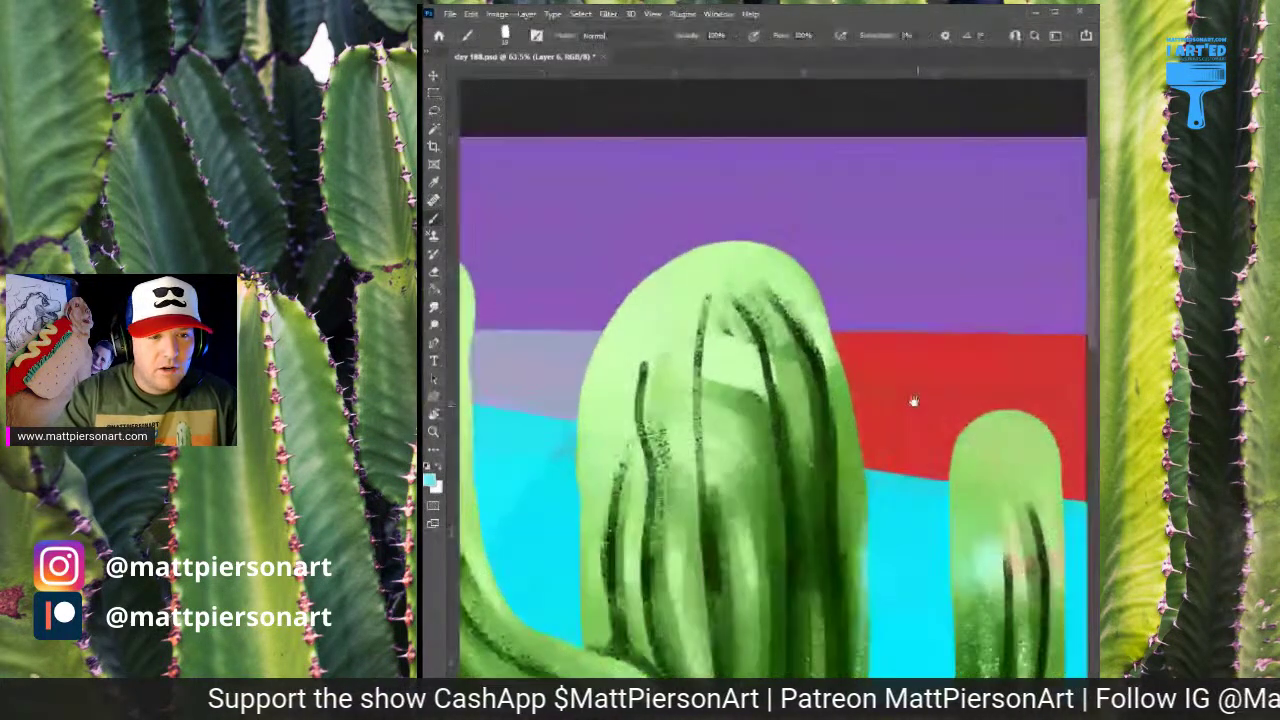
alt+click(876, 396)
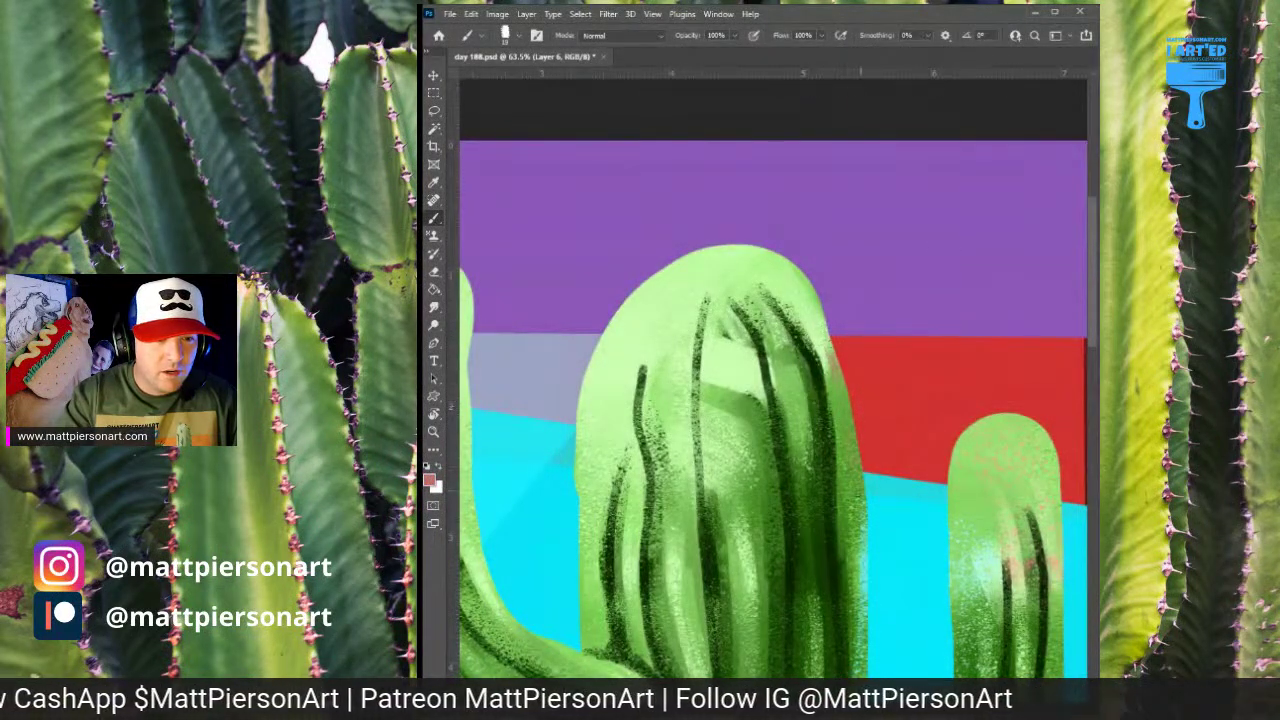
alt+click(872, 361)
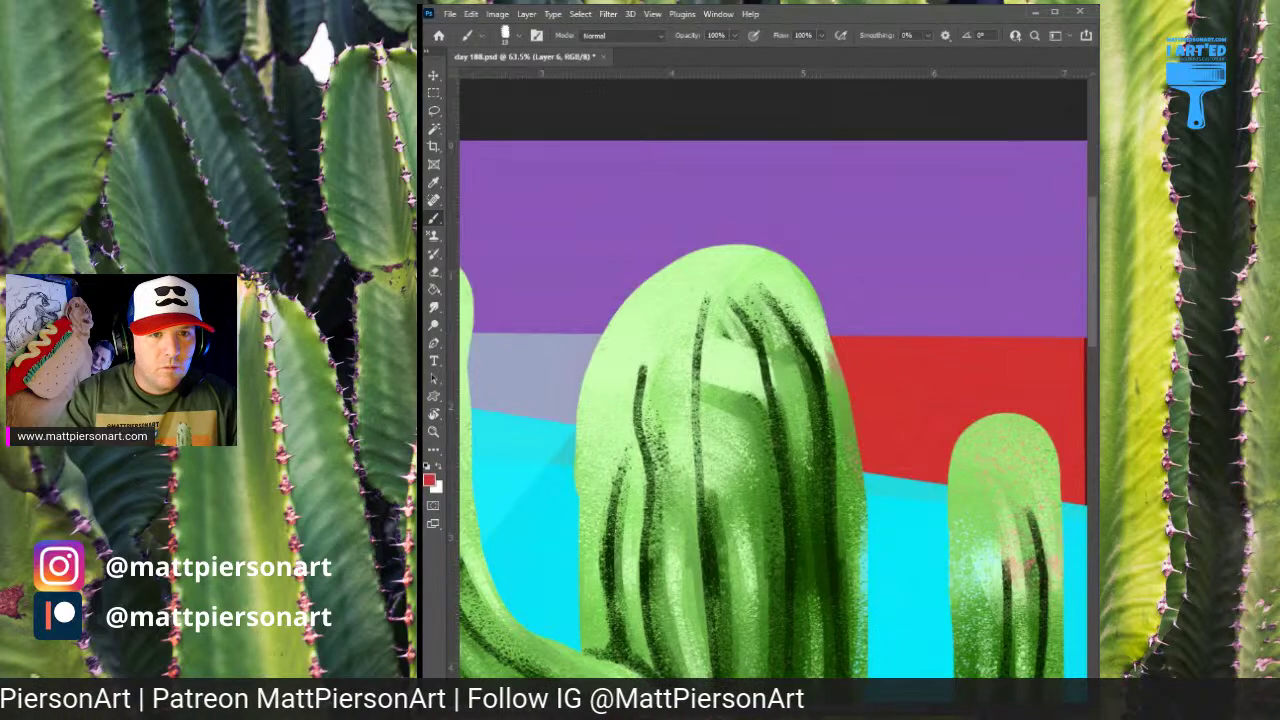
drag(676, 294, 724, 287)
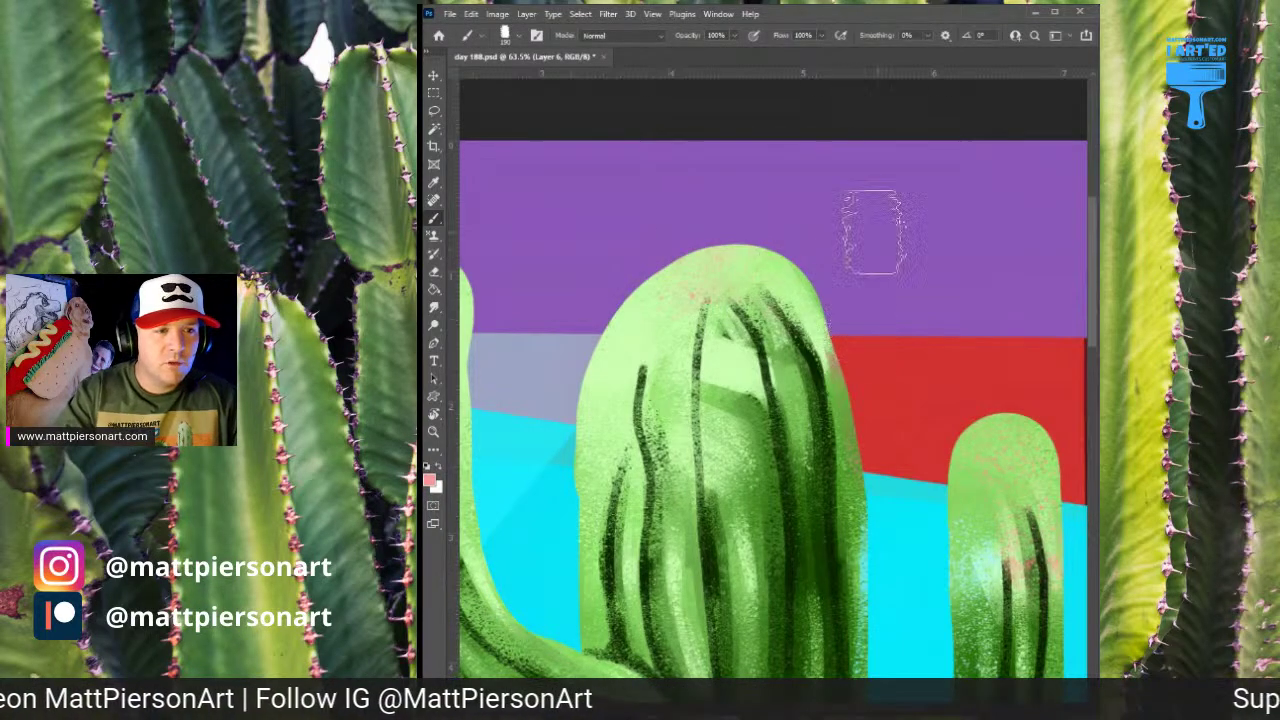
Sample cyan and paint speckled blue reflections over the left arm's tip and along its inner rib
mouse_move(800, 448)
mouse_down()
mouse_move(728, 474)
mouse_move(777, 394)
mouse_up()
drag(846, 260, 965, 594)
alt+click(778, 329)
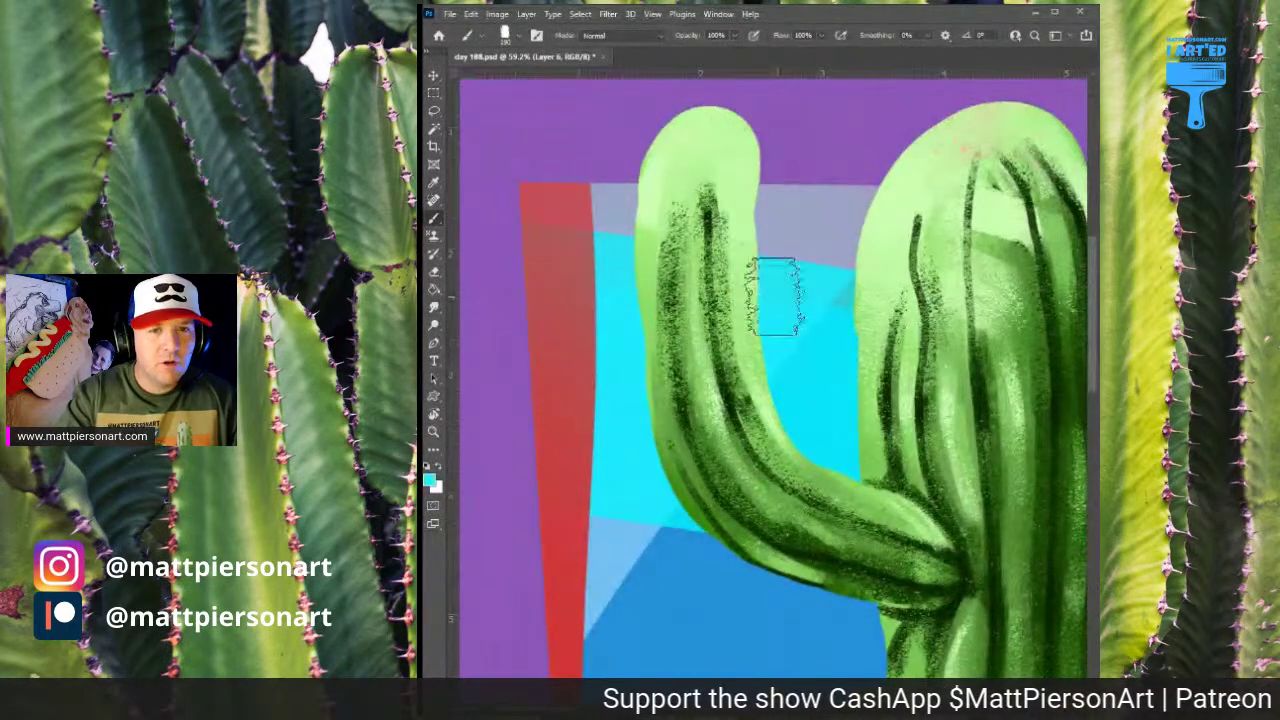
drag(710, 175, 705, 315)
key(ctrl+z)
mouse_move(720, 160)
mouse_down()
mouse_move(674, 256)
mouse_move(725, 189)
mouse_move(716, 303)
mouse_up()
mouse_move(737, 473)
mouse_down()
mouse_move(740, 335)
mouse_move(710, 118)
mouse_move(602, 210)
mouse_move(870, 230)
mouse_move(780, 345)
mouse_move(720, 315)
mouse_move(783, 537)
mouse_up()
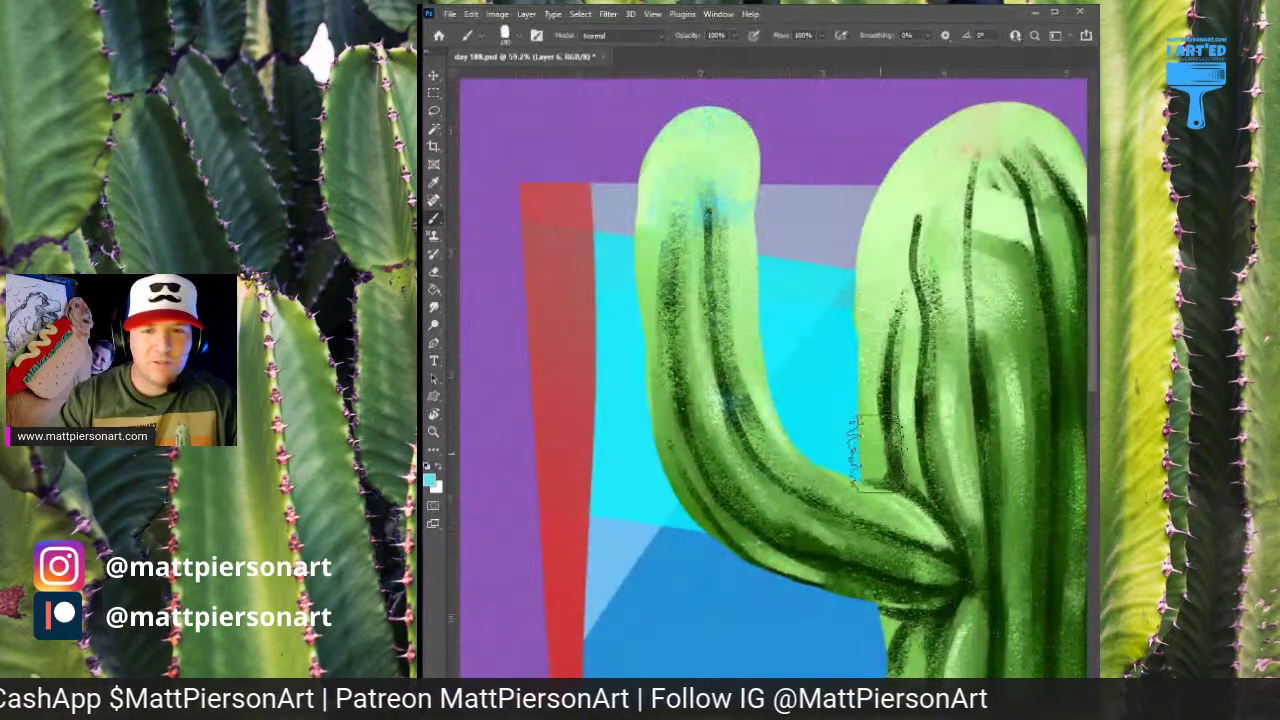
Shrink the brush and paint a blue reflection along the trunk's left edge above the left arm
mouse_move(875, 455)
mouse_down()
mouse_move(886, 397)
mouse_move(840, 403)
mouse_up()
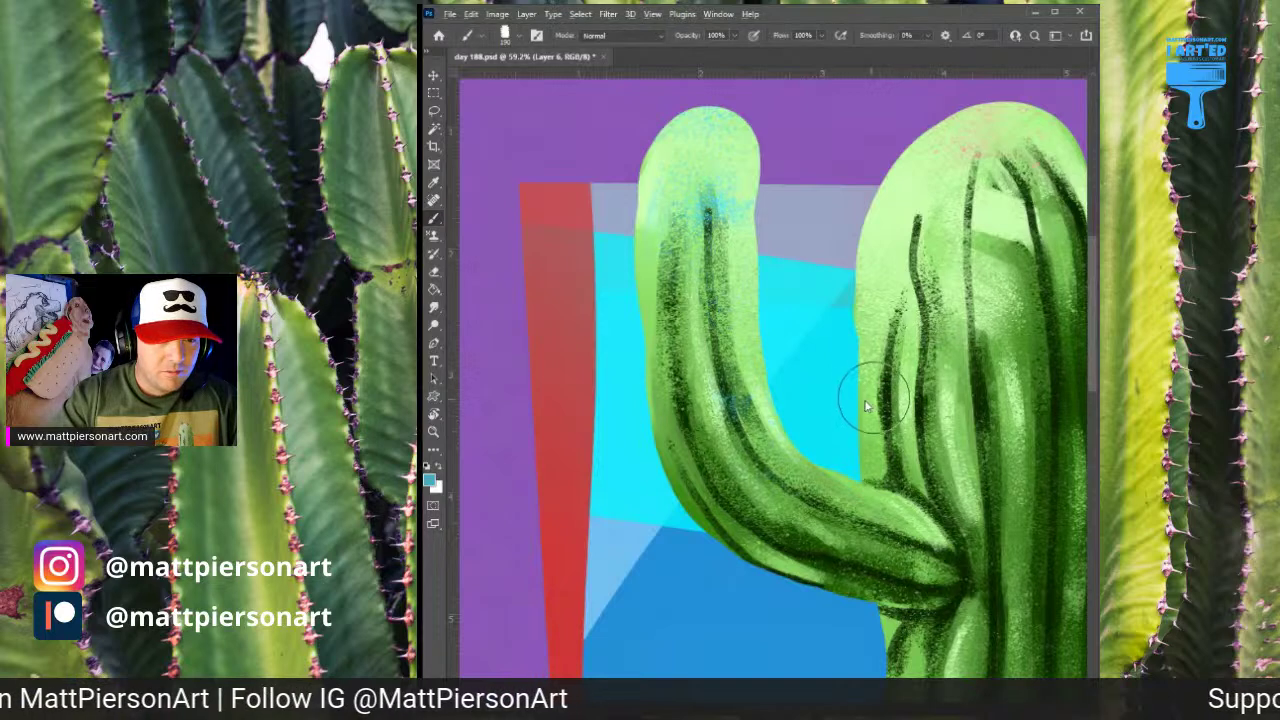
key(bracketleft)
key(bracketleft)
key(bracketleft)
key(bracketleft)
key(bracketleft)
key(bracketleft)
key(bracketleft)
key(bracketleft)
key(bracketleft)
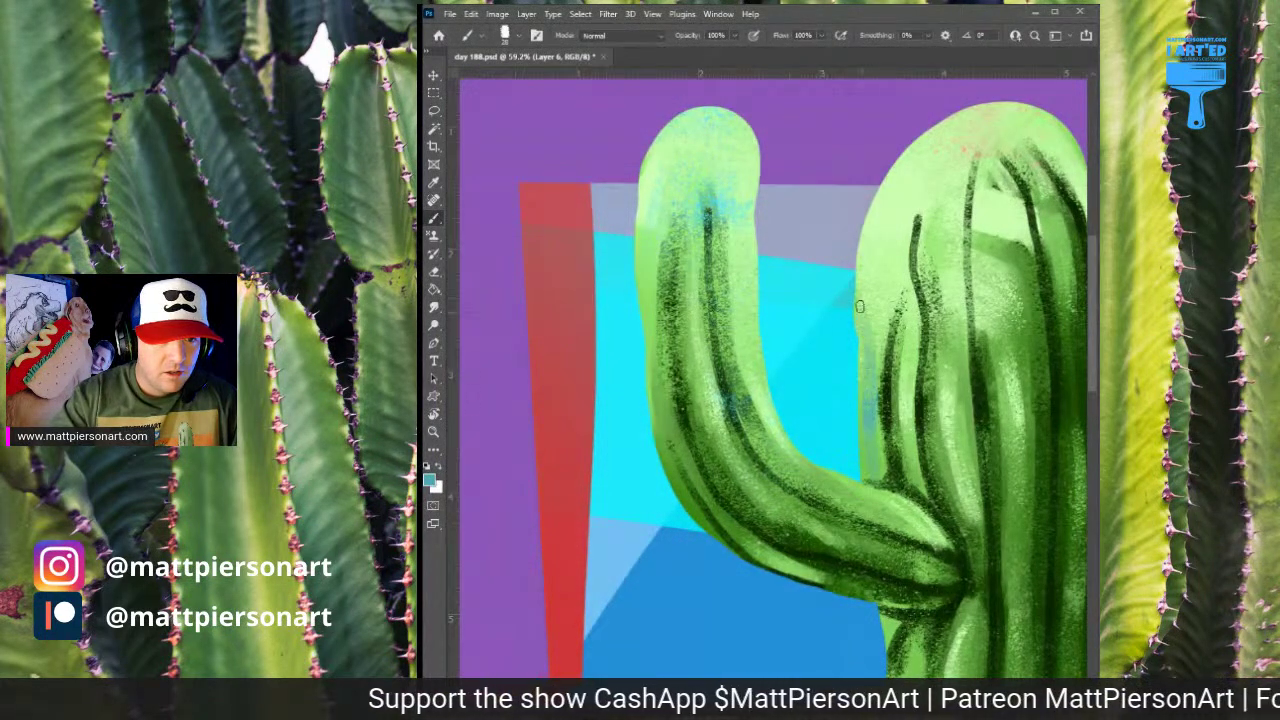
Paint light blue reflections along the left arm's underside and down the trunk's lower left edge
drag(811, 555, 878, 409)
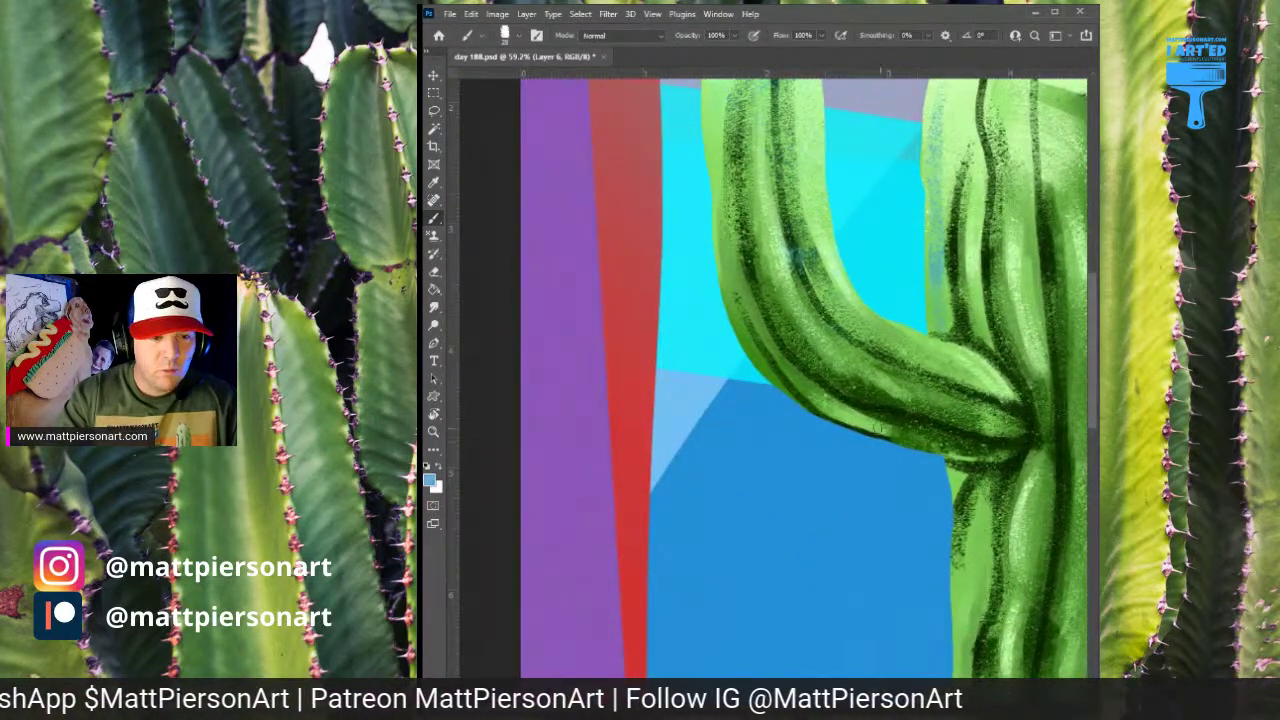
alt+click(841, 408)
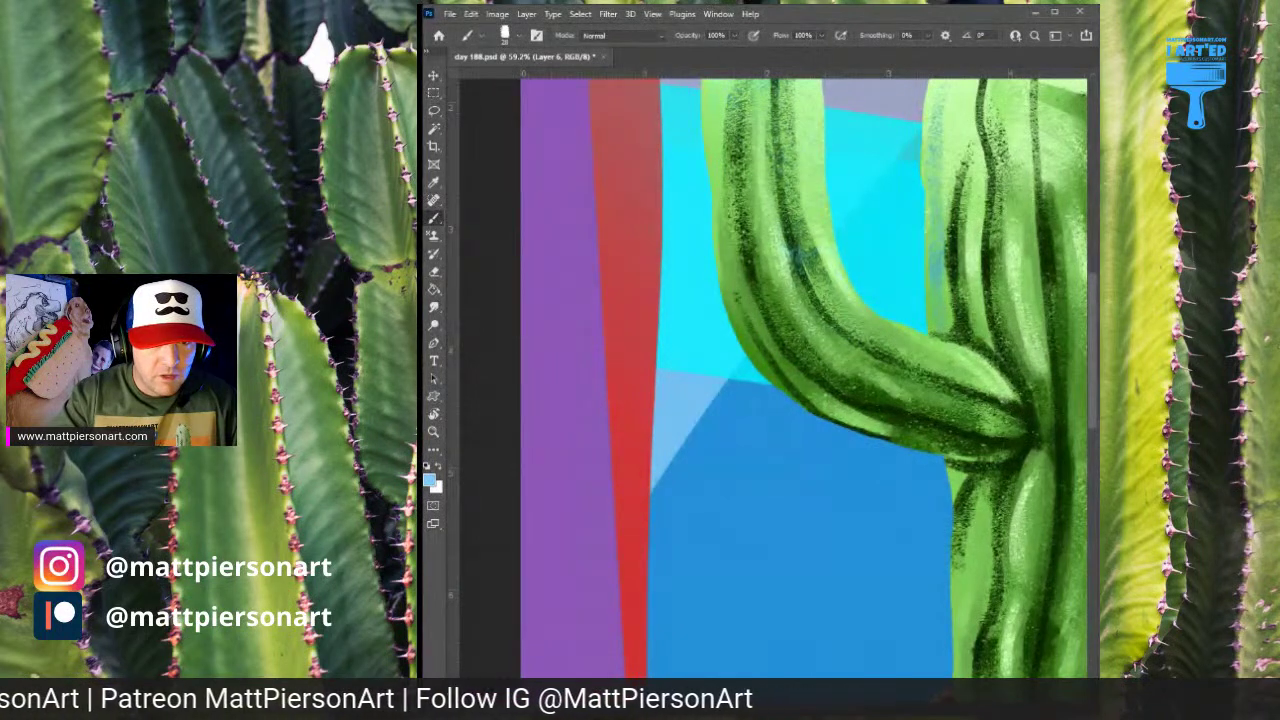
alt+click(937, 264)
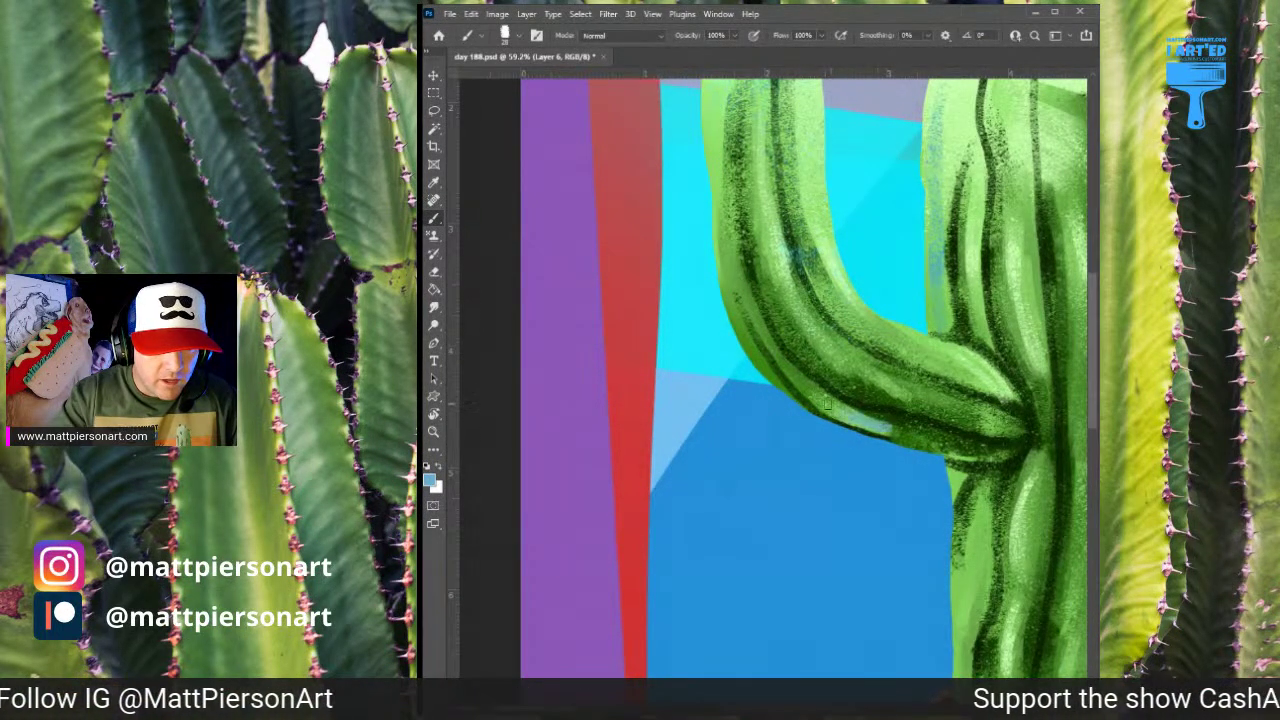
drag(852, 420, 962, 452)
mouse_move(960, 555)
mouse_down()
mouse_move(910, 472)
mouse_move(887, 374)
mouse_move(885, 462)
mouse_move(913, 460)
mouse_up()
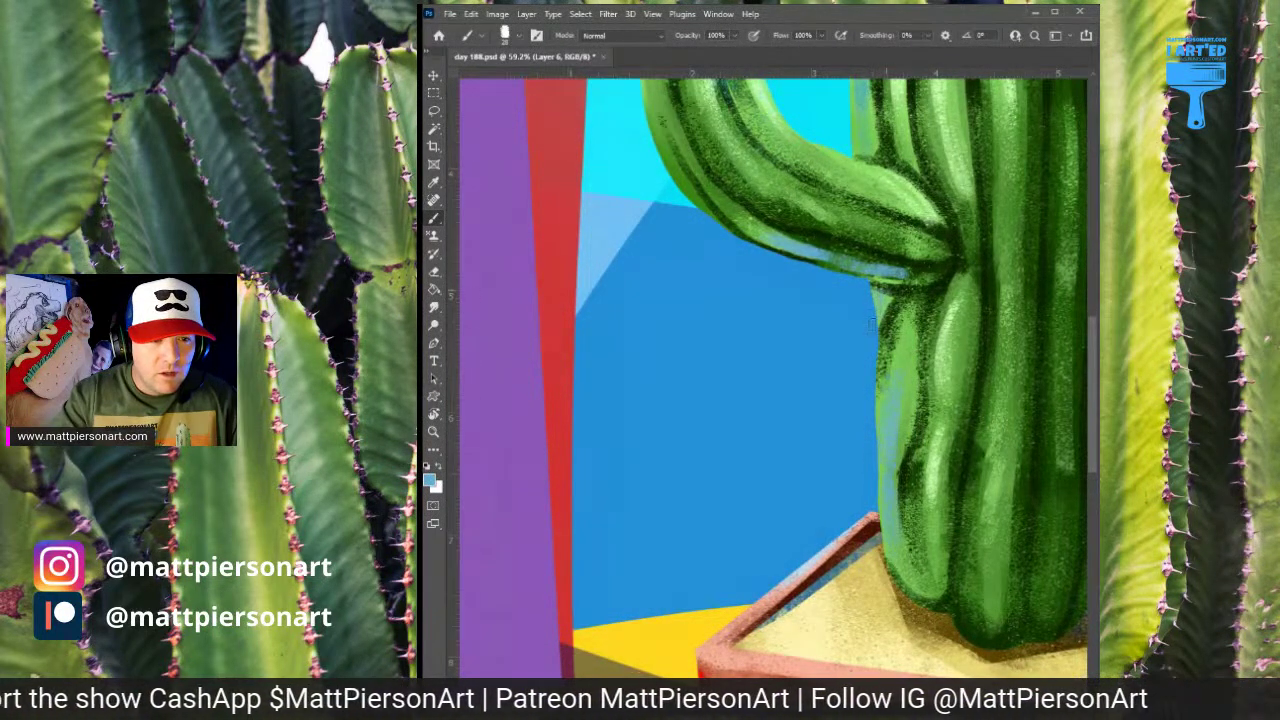
drag(976, 369, 914, 424)
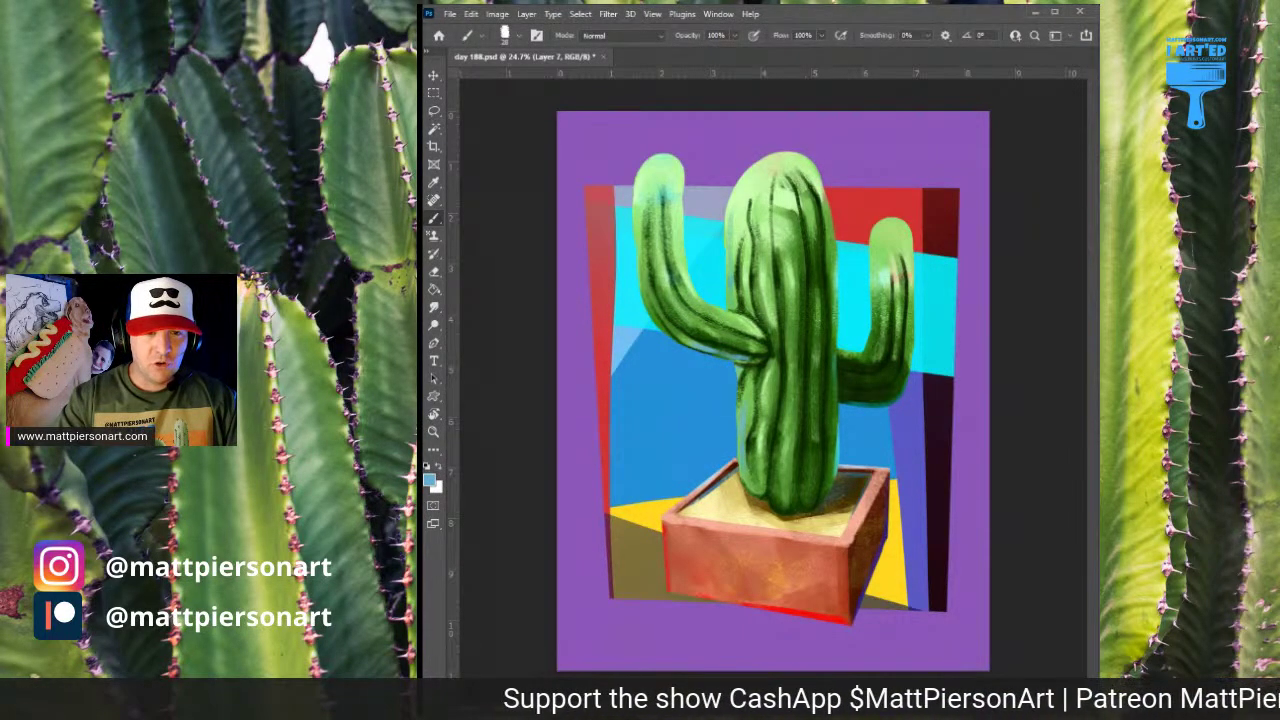
Switch to a smooth round brush, set a near-black foreground colour, and reduce the brush to a thin line size
key(period)
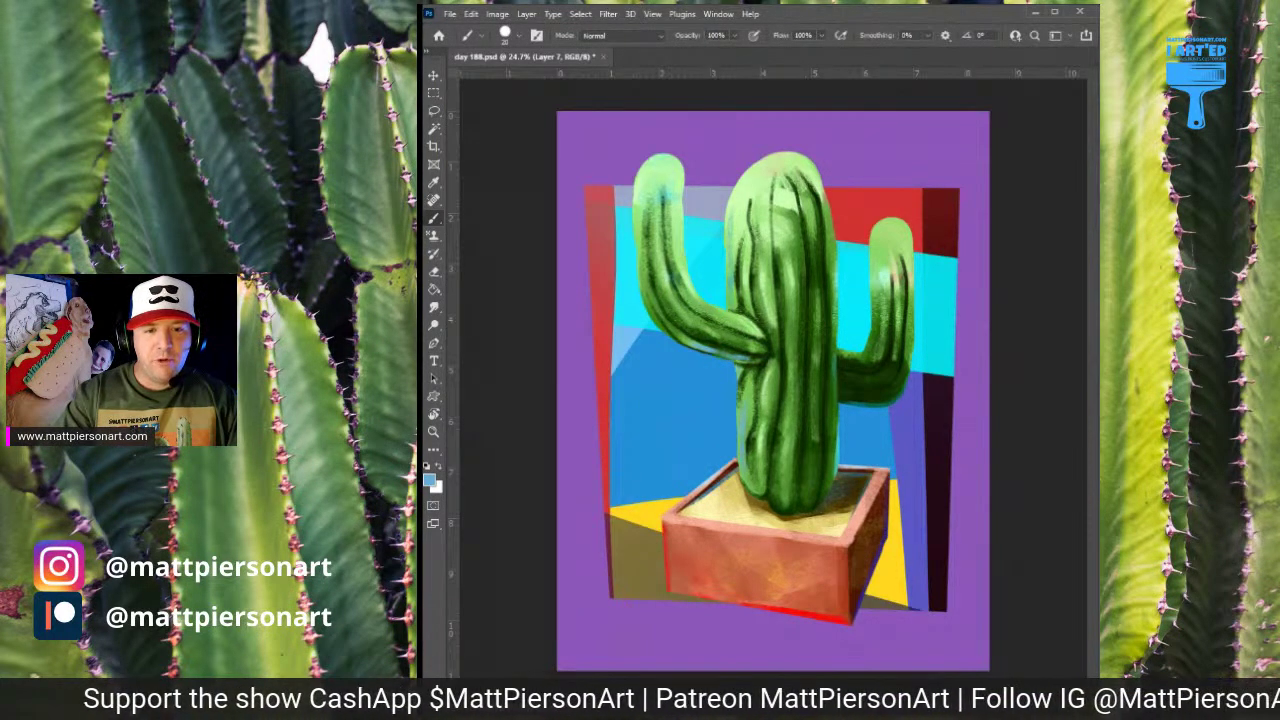
alt+click(804, 329)
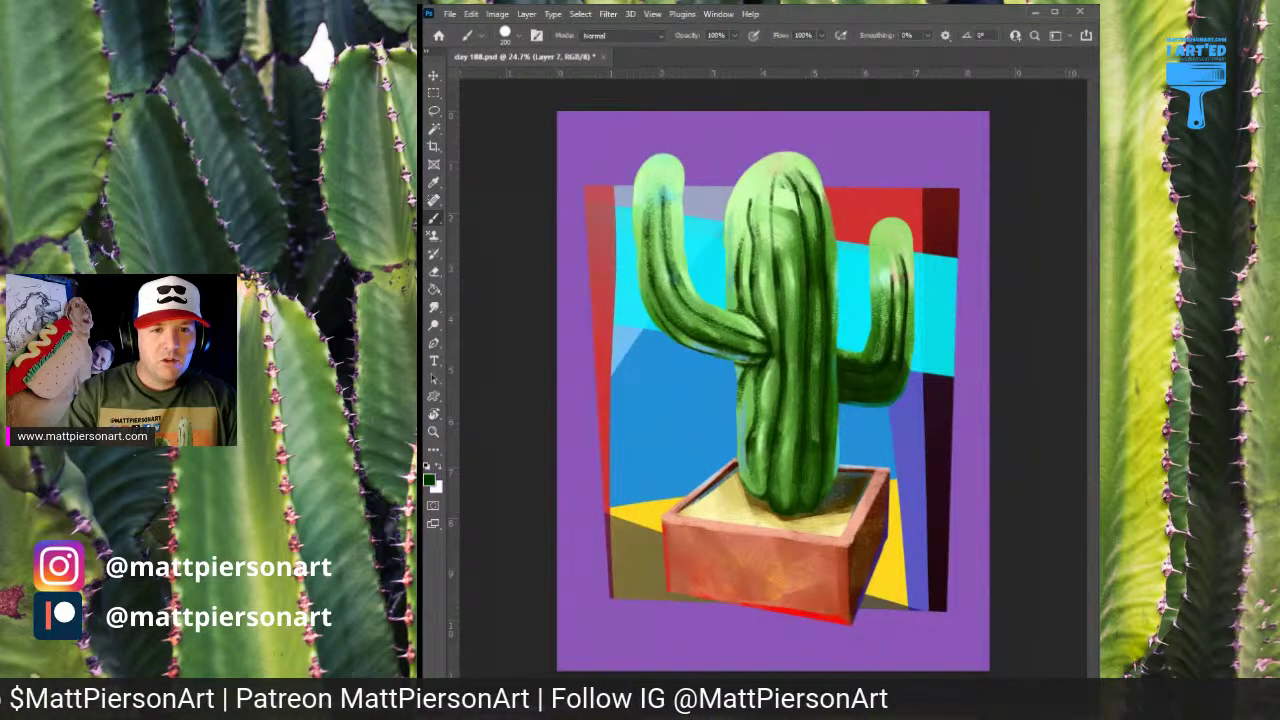
key(bracketleft)
key(bracketleft)
key(bracketleft)
key(bracketleft)
key(bracketleft)
key(bracketleft)
key(bracketleft)
key(bracketleft)
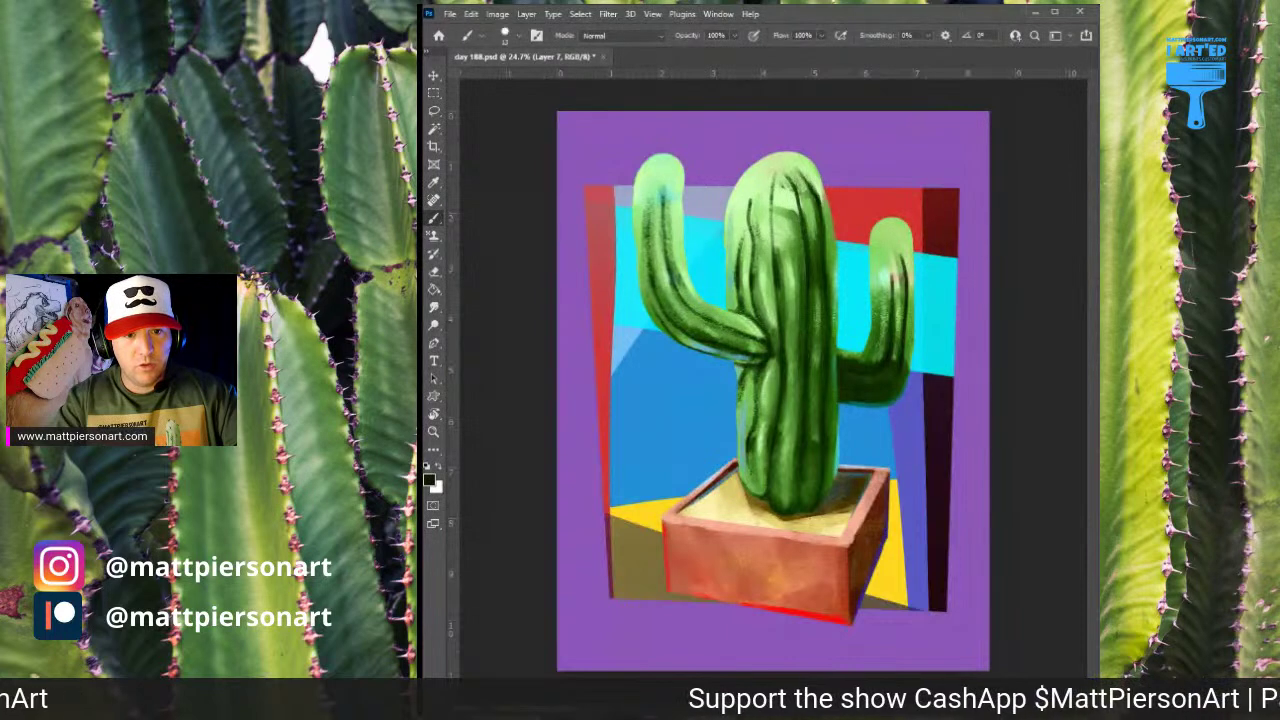
Try a few short dark spine strokes at the crown of the trunk
drag(824, 196, 852, 170)
key(ctrl+z)
drag(777, 271, 817, 245)
scroll(816, 245, up, 2)
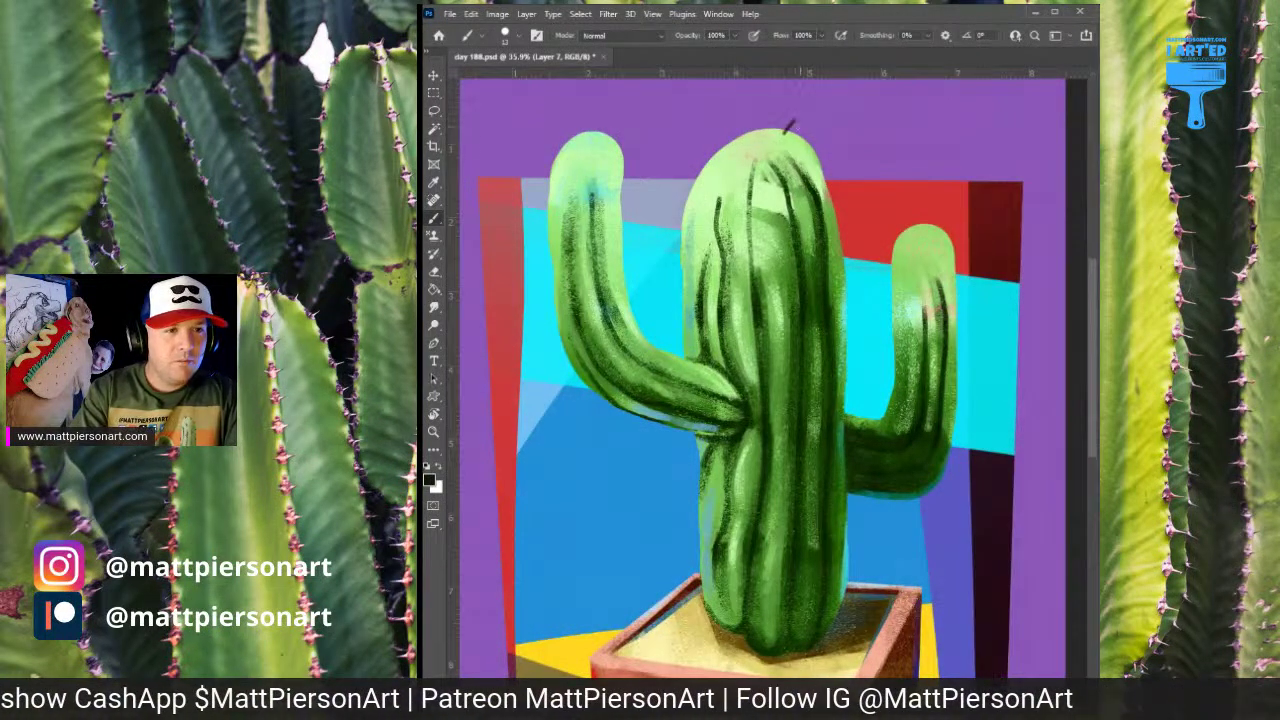
mouse_move(806, 146)
mouse_down()
mouse_move(818, 128)
mouse_move(787, 116)
mouse_up()
key(ctrl+z)
key(ctrl+z)
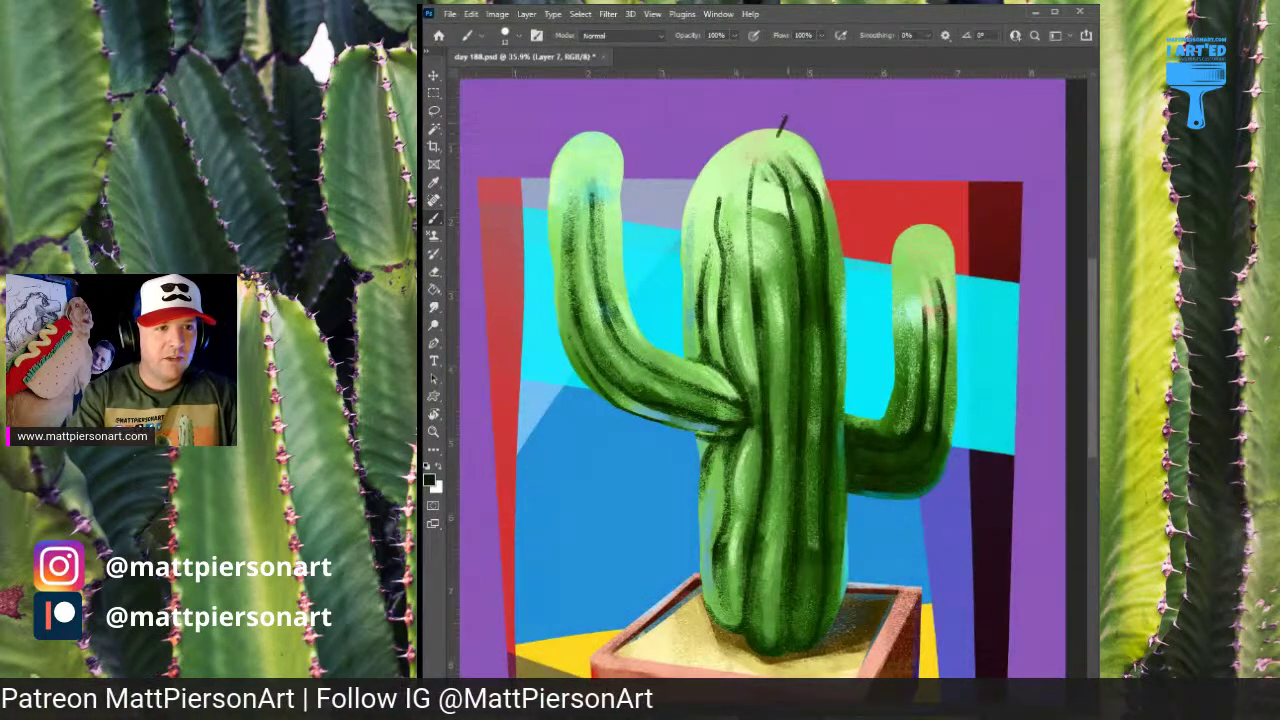
Try scattering short black spines around the trunk's rounded top and across its upper ribs
drag(789, 160, 826, 139)
drag(747, 143, 738, 125)
mouse_move(766, 177)
mouse_down()
mouse_move(757, 156)
mouse_move(712, 145)
mouse_up()
mouse_move(735, 191)
mouse_down()
mouse_move(730, 173)
mouse_move(691, 170)
mouse_up()
key(ctrl+z)
key(ctrl+z)
drag(716, 216, 682, 190)
mouse_move(744, 245)
mouse_down()
mouse_move(734, 229)
mouse_move(783, 193)
mouse_move(745, 207)
mouse_up()
mouse_move(826, 197)
mouse_down()
mouse_move(840, 180)
mouse_move(841, 195)
mouse_move(834, 162)
mouse_up()
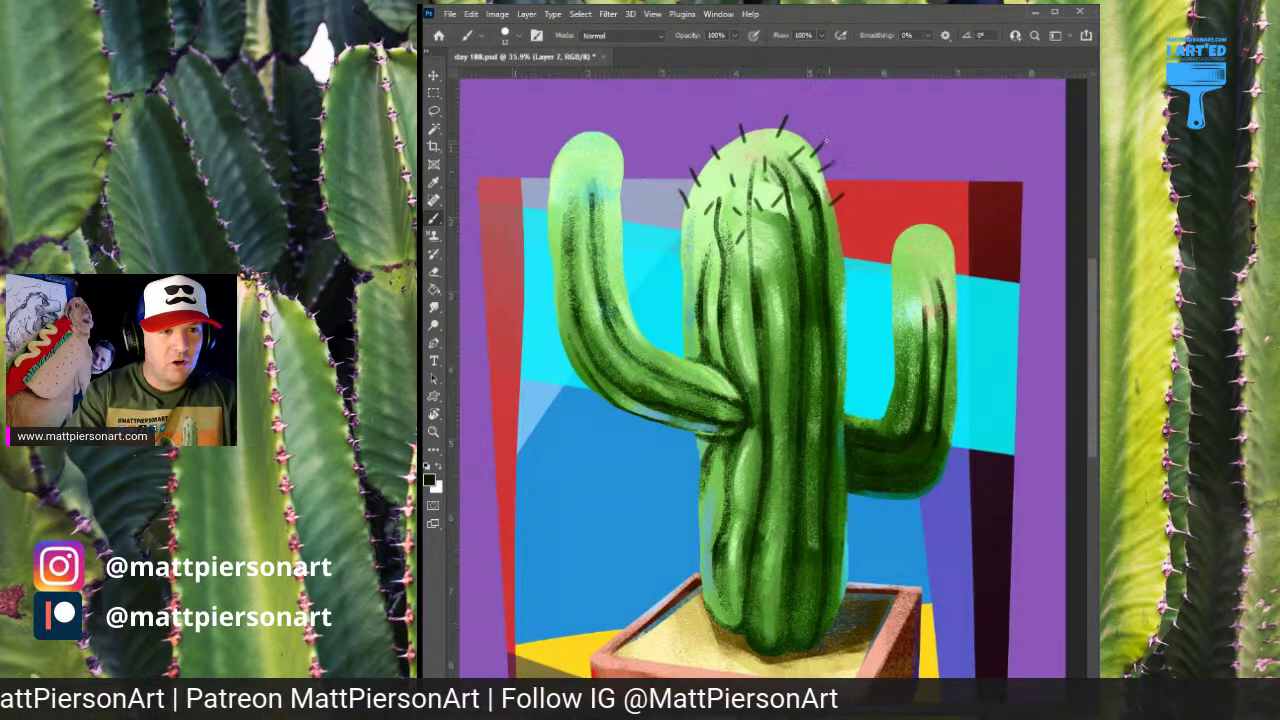
mouse_move(757, 261)
mouse_down()
mouse_move(768, 252)
mouse_move(669, 218)
mouse_up()
Undo all of the spine strokes drawn on the trunk
key(ctrl+z)
key(ctrl+z)
key(ctrl+z)
key(ctrl+z)
key(ctrl+z)
key(ctrl+z)
key(ctrl+z)
key(ctrl+z)
key(ctrl+z)
key(ctrl+z)
key(ctrl+z)
key(ctrl+z)
key(ctrl+z)
key(ctrl+z)
key(ctrl+z)
key(ctrl+z)
key(ctrl+z)
key(ctrl+z)
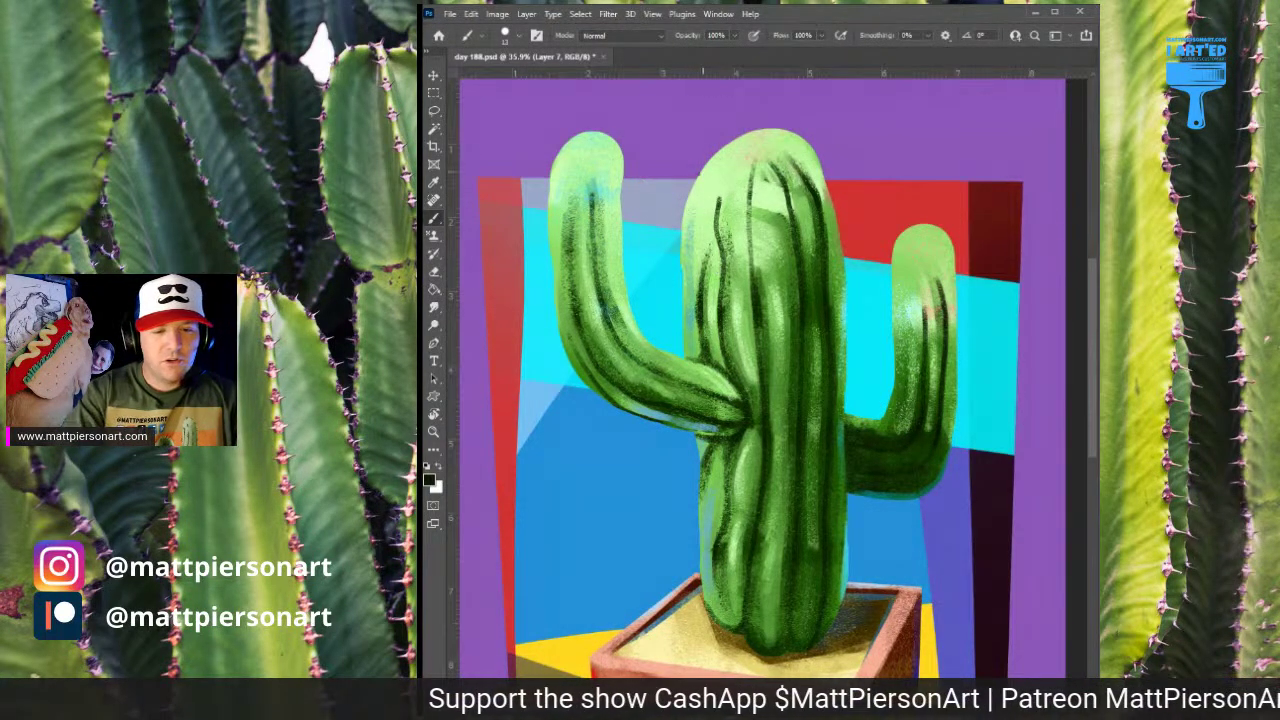
Draw evenly spaced short black spines around the trunk's rounded top and branching off its upper ribs
mouse_move(739, 122)
mouse_down()
mouse_move(765, 156)
mouse_move(795, 134)
mouse_move(810, 174)
mouse_move(735, 185)
mouse_move(713, 157)
mouse_move(694, 183)
mouse_move(704, 204)
mouse_move(757, 205)
mouse_up()
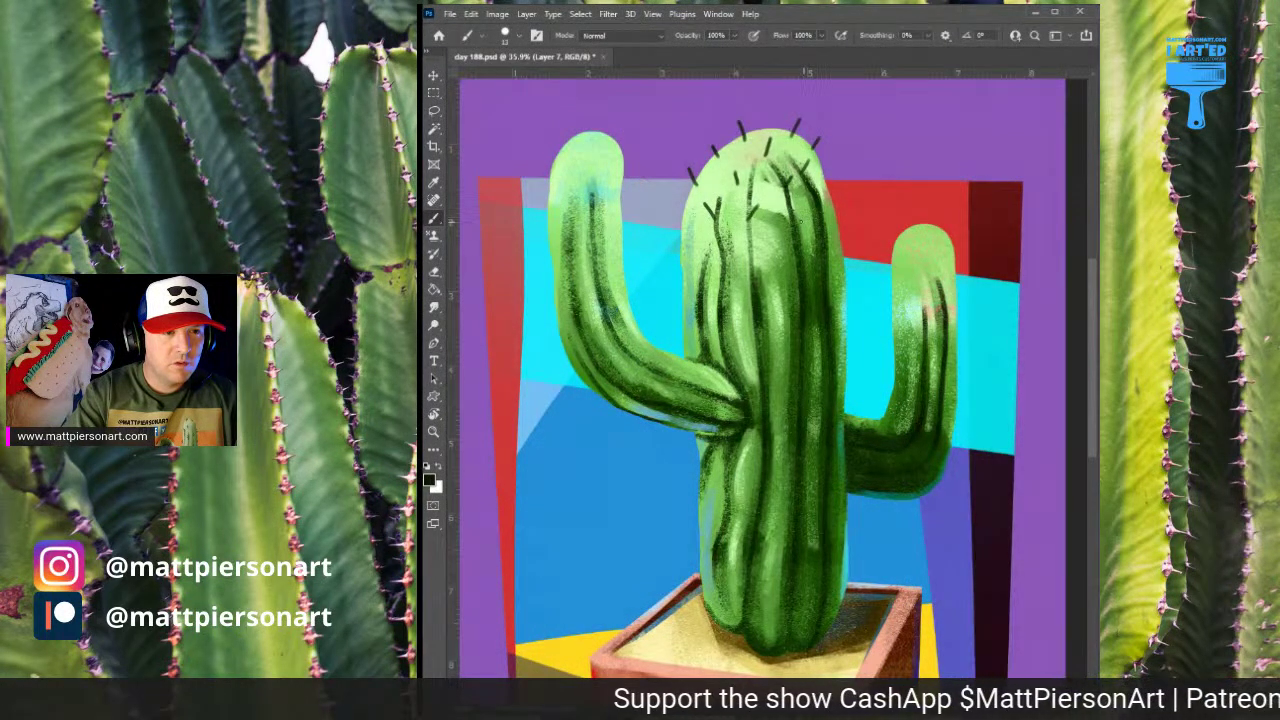
drag(820, 178, 831, 194)
drag(828, 239, 843, 203)
mouse_move(765, 246)
mouse_down()
mouse_move(776, 264)
mouse_move(706, 248)
mouse_move(675, 212)
mouse_up()
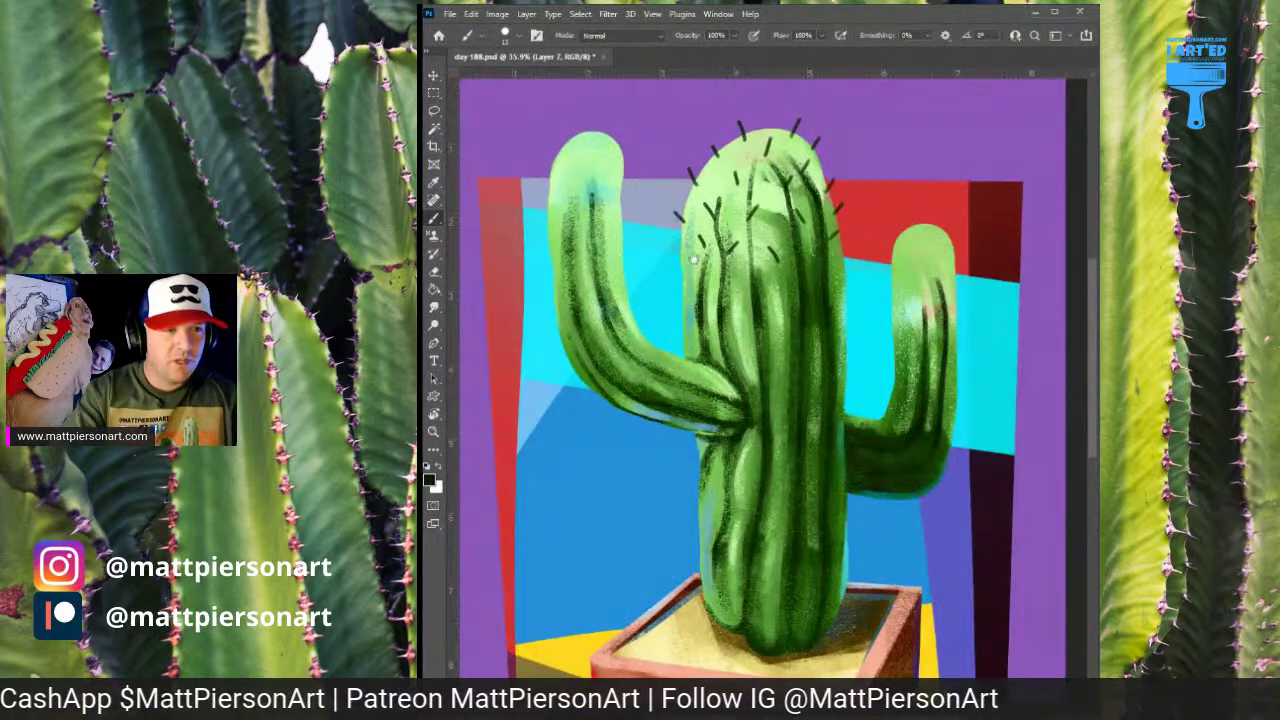
Draw short black spines along the ribs and both outer edges of the trunk's upper-middle section, above the left arm's joint
drag(777, 347, 768, 285)
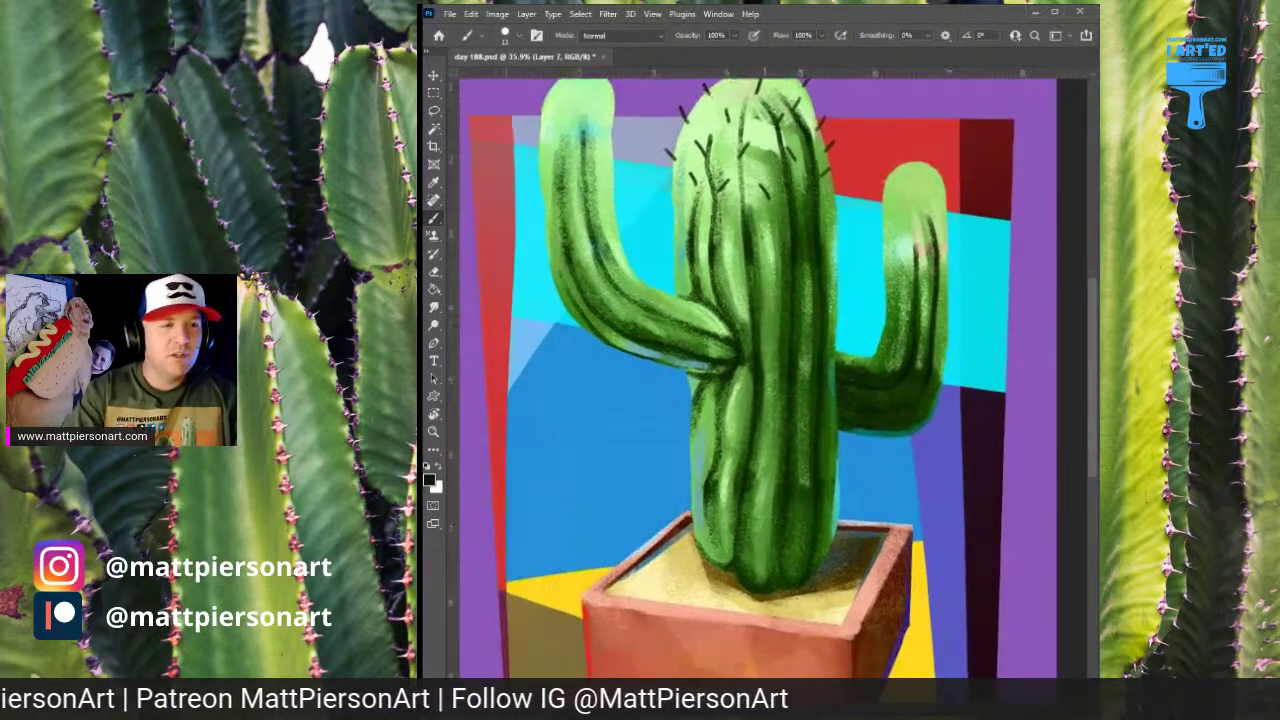
mouse_move(666, 208)
mouse_down()
mouse_move(711, 230)
mouse_move(776, 234)
mouse_up()
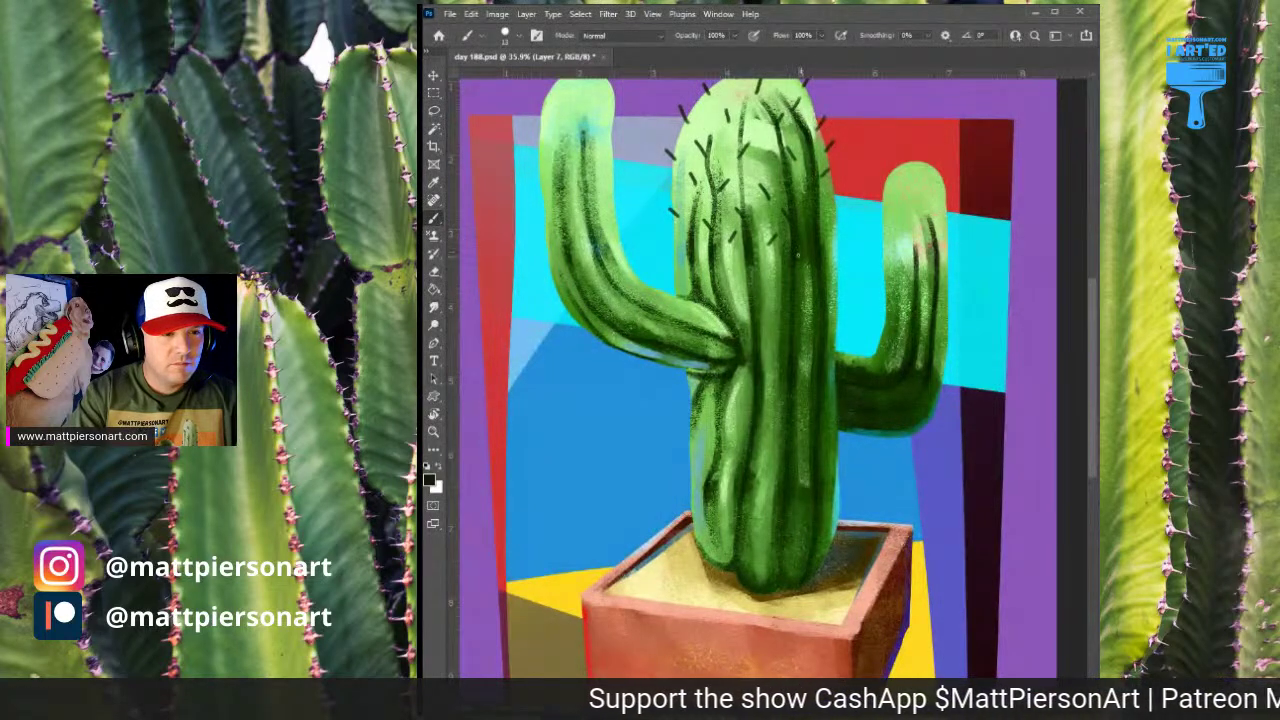
drag(832, 207, 843, 195)
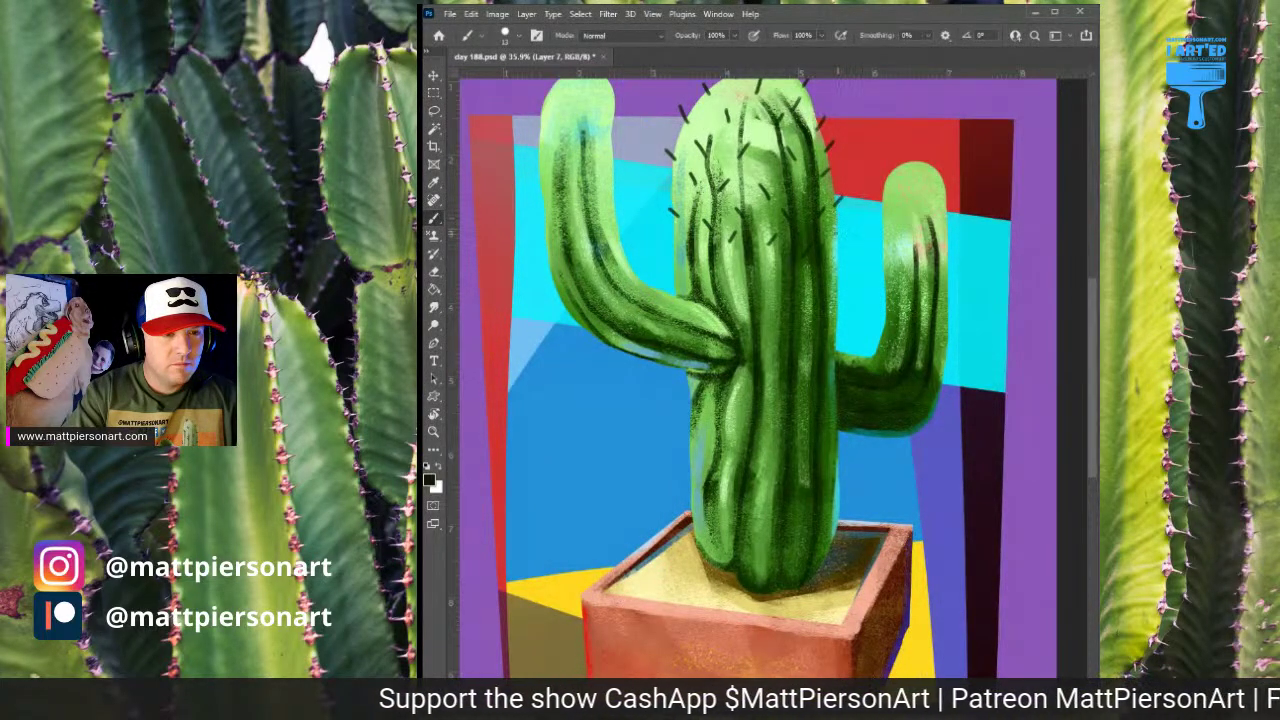
drag(833, 245, 843, 230)
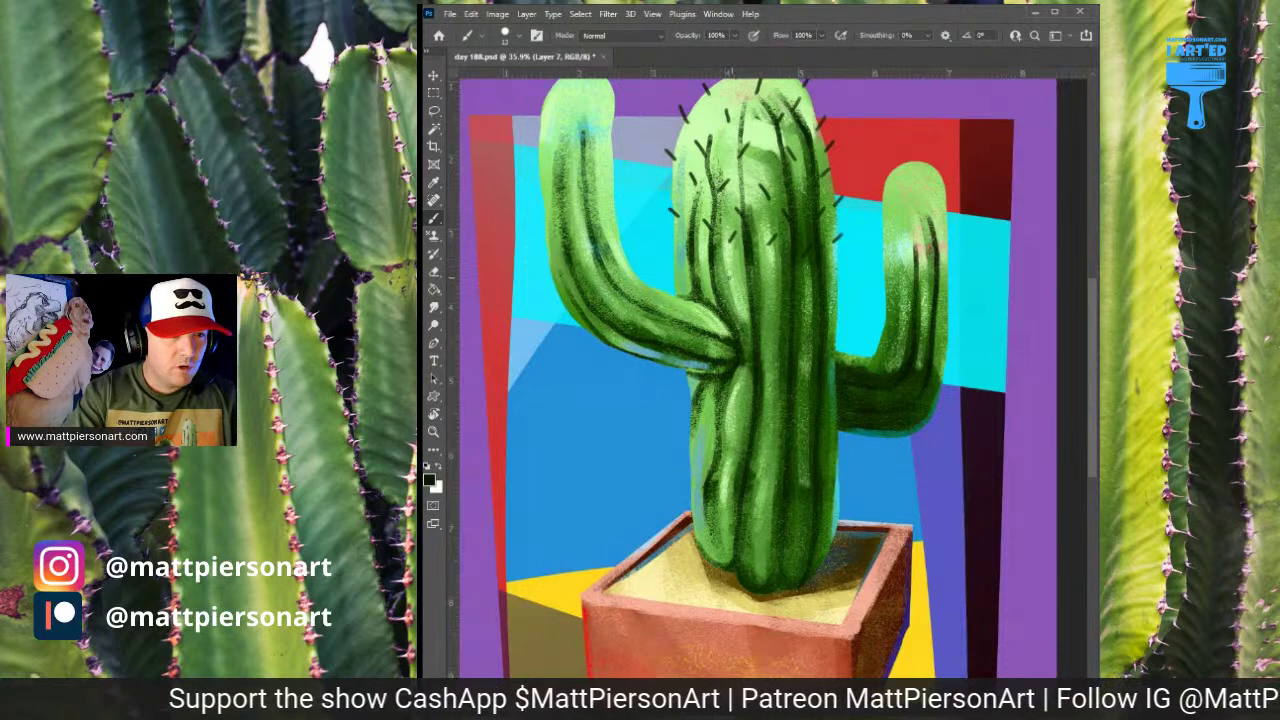
drag(749, 284, 759, 272)
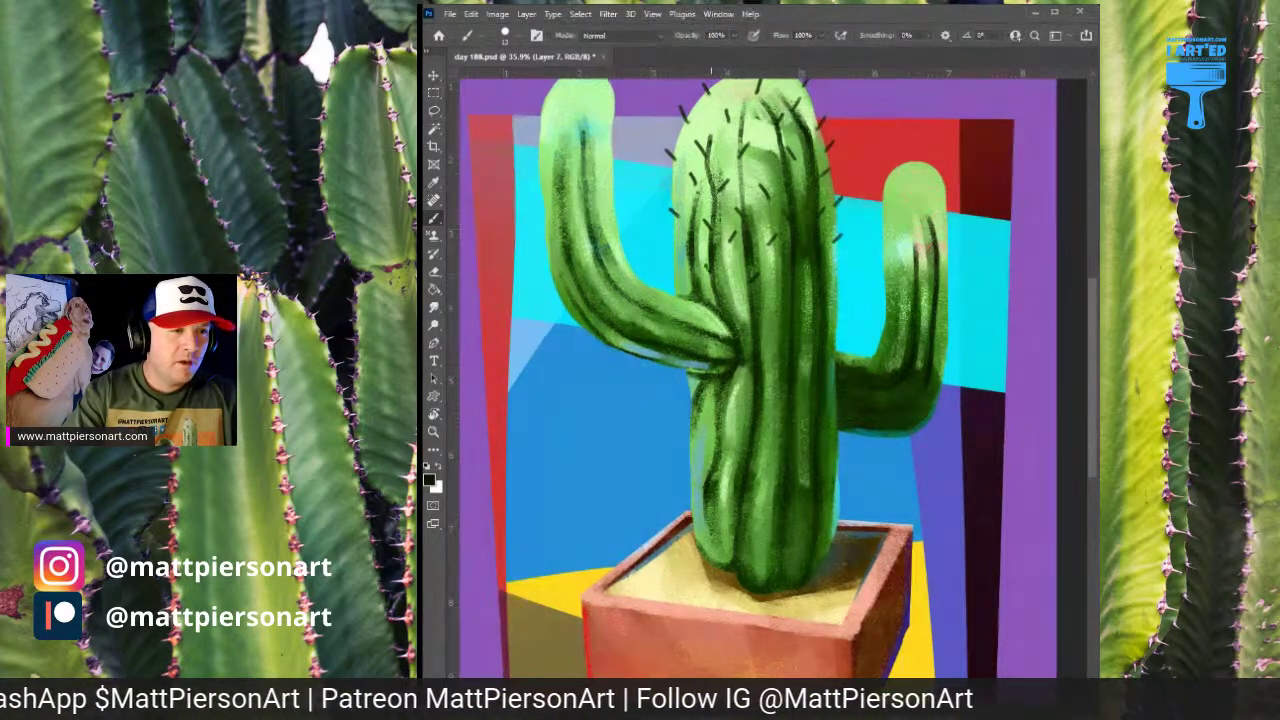
drag(678, 255, 689, 241)
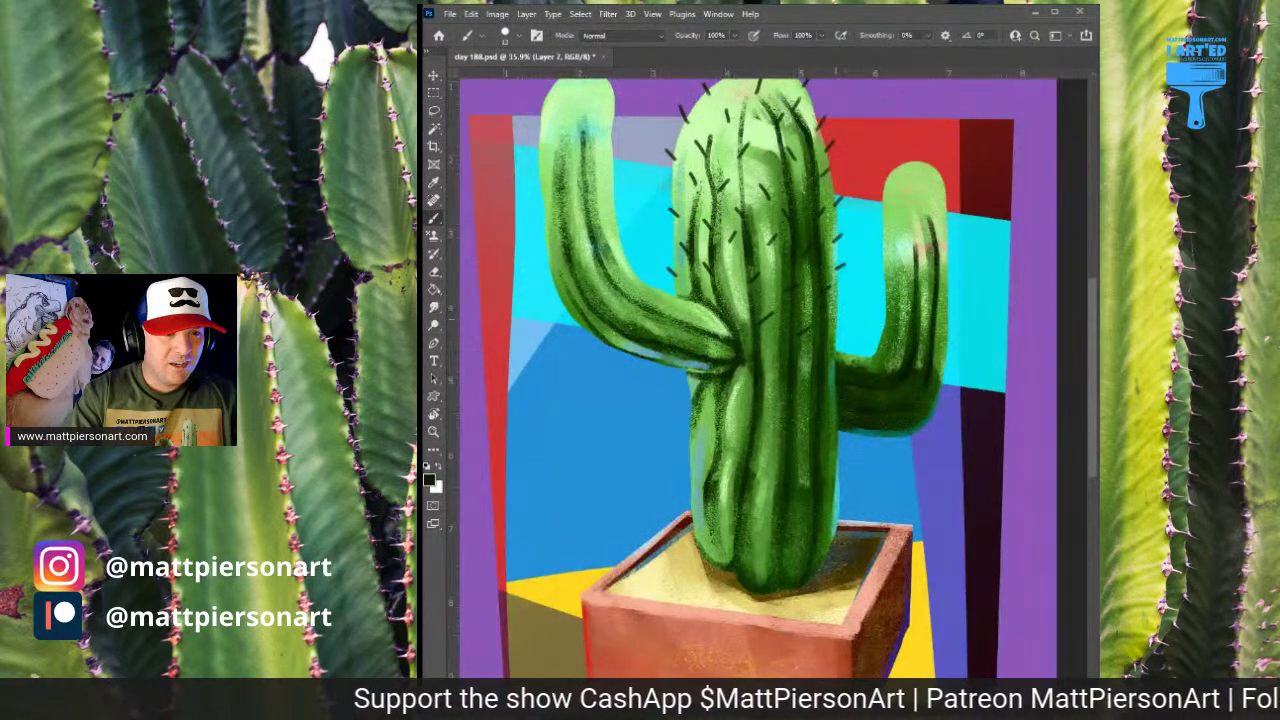
Continue the short black spines down the ribs and edges of the lower trunk towards the pot
drag(823, 359, 808, 303)
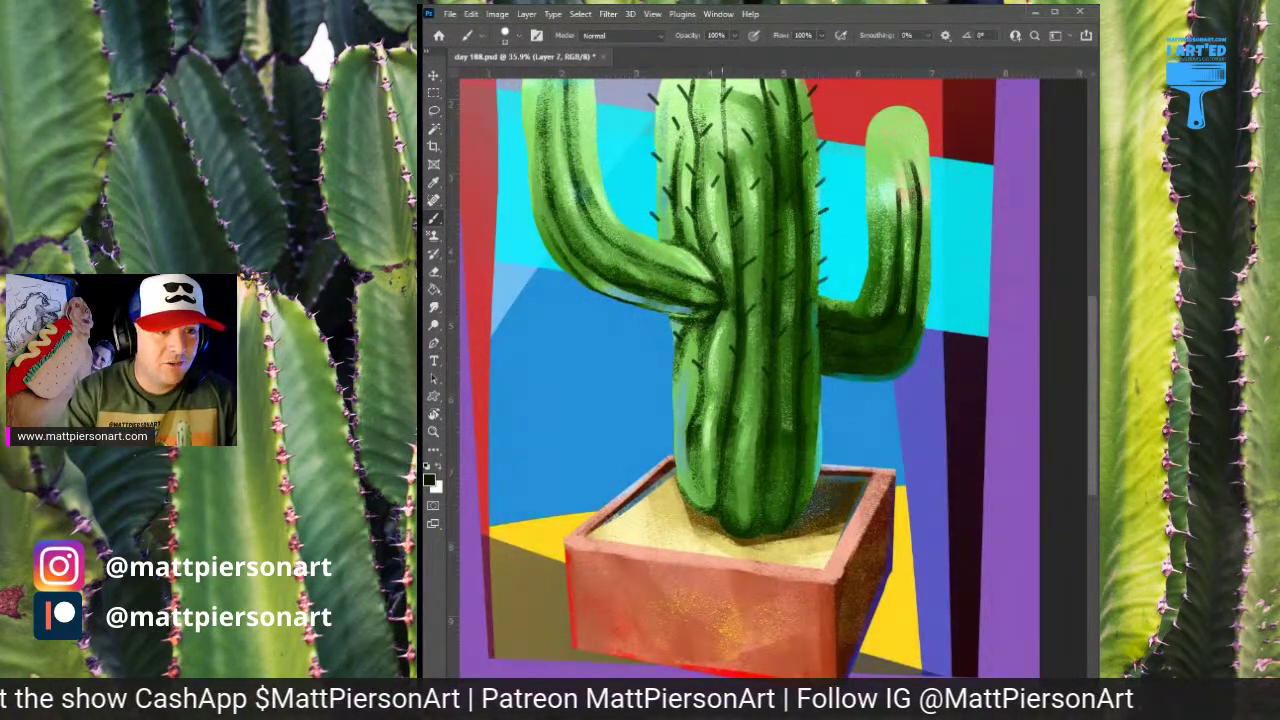
scroll(738, 413, down, 3)
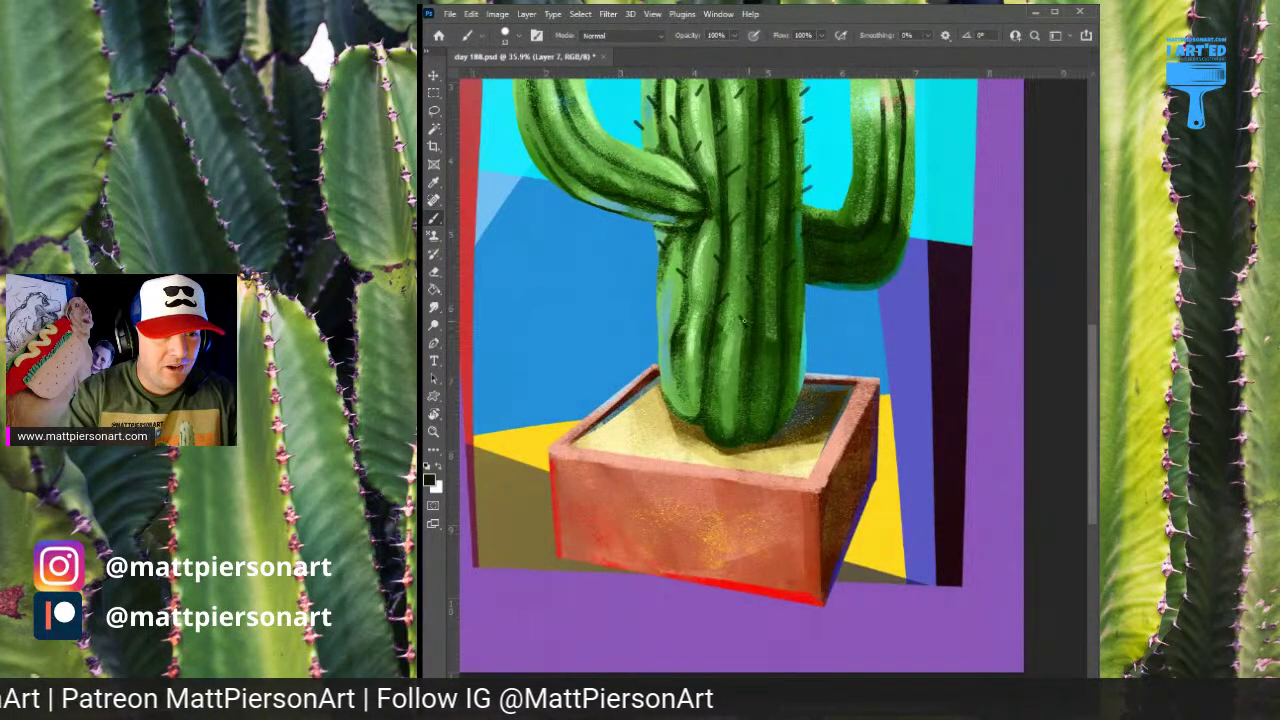
drag(803, 309, 812, 299)
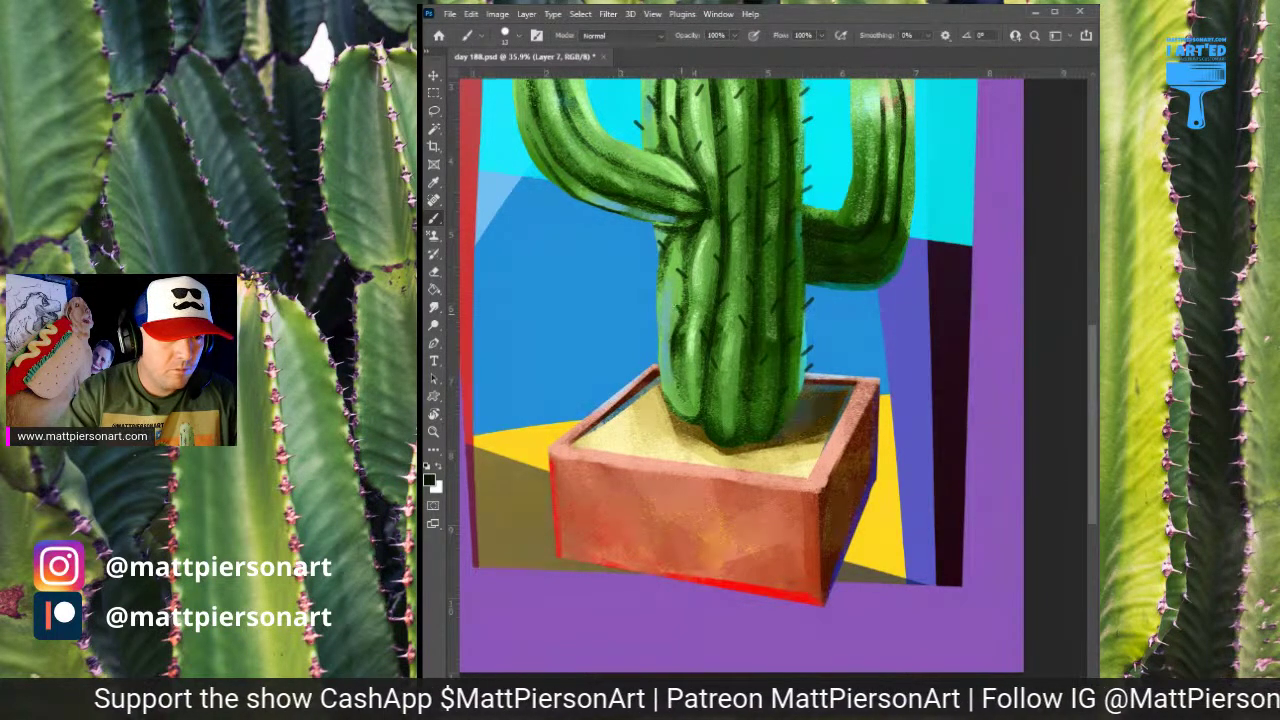
drag(649, 291, 657, 302)
key(ctrl+z)
drag(681, 359, 667, 329)
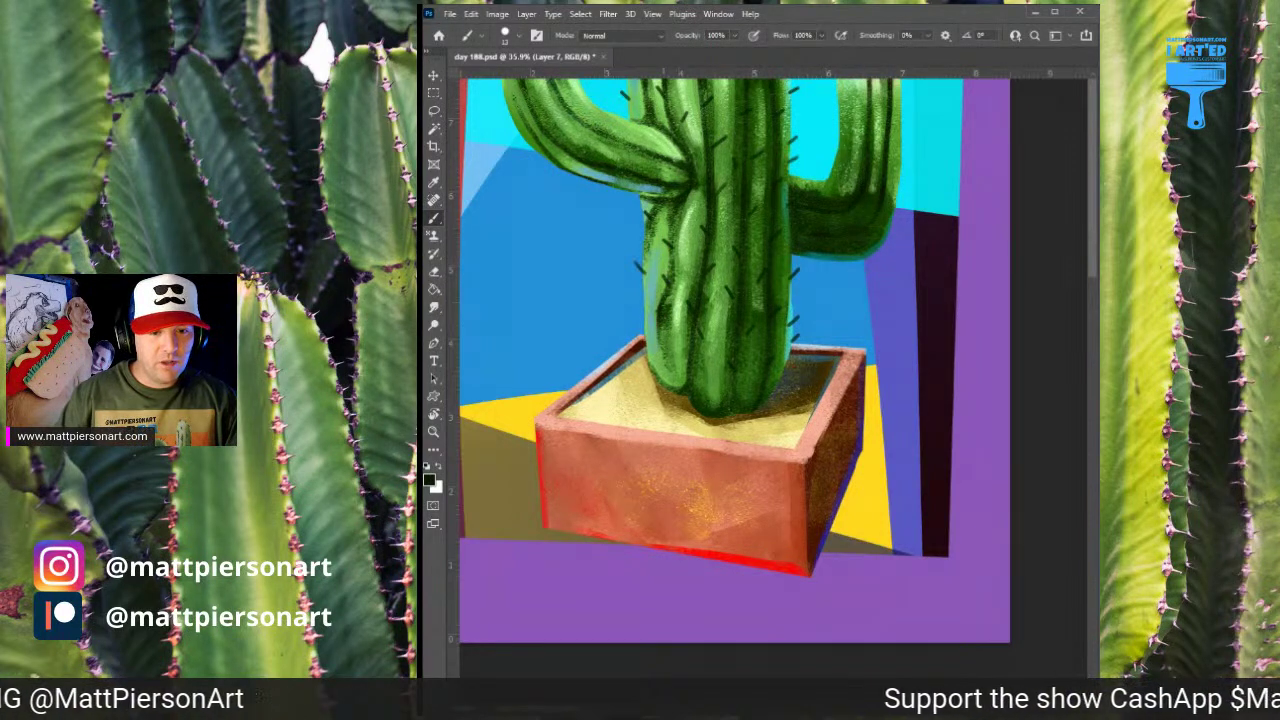
Try shifting the spine layer up and to the right of the trunk, and undo the move
key(ctrl+shift+alt+n)
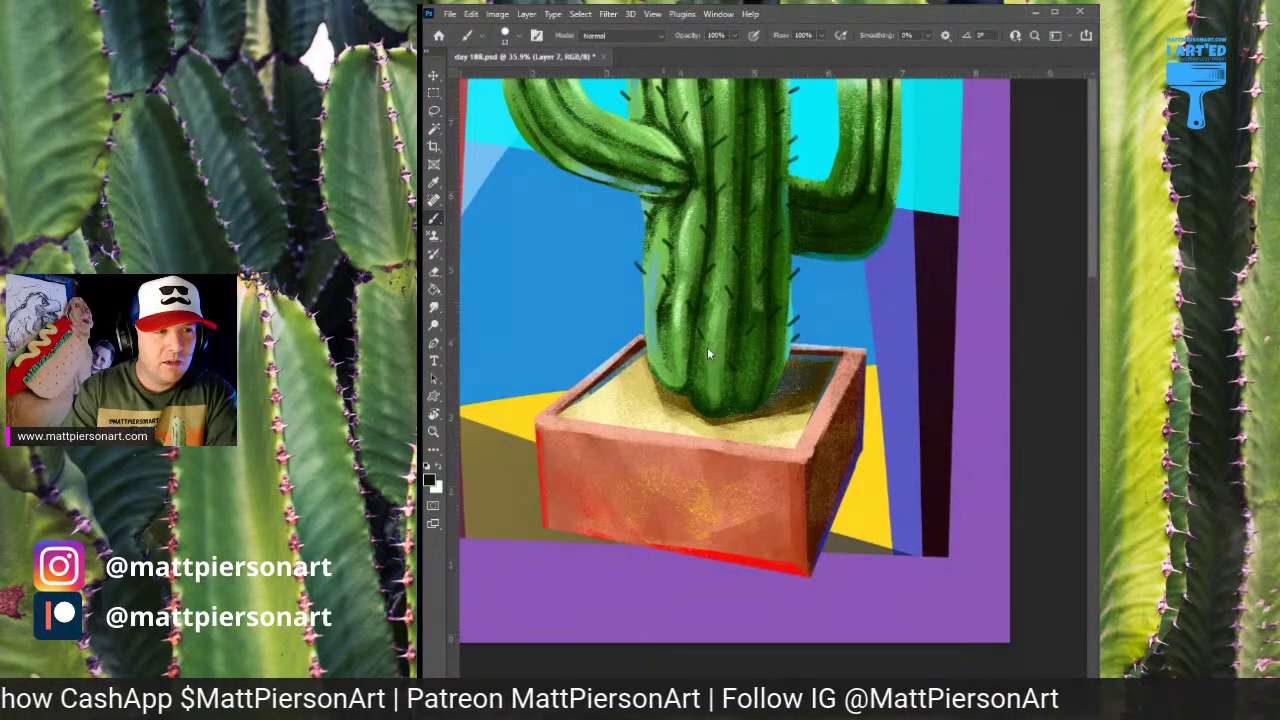
key(ctrl+z)
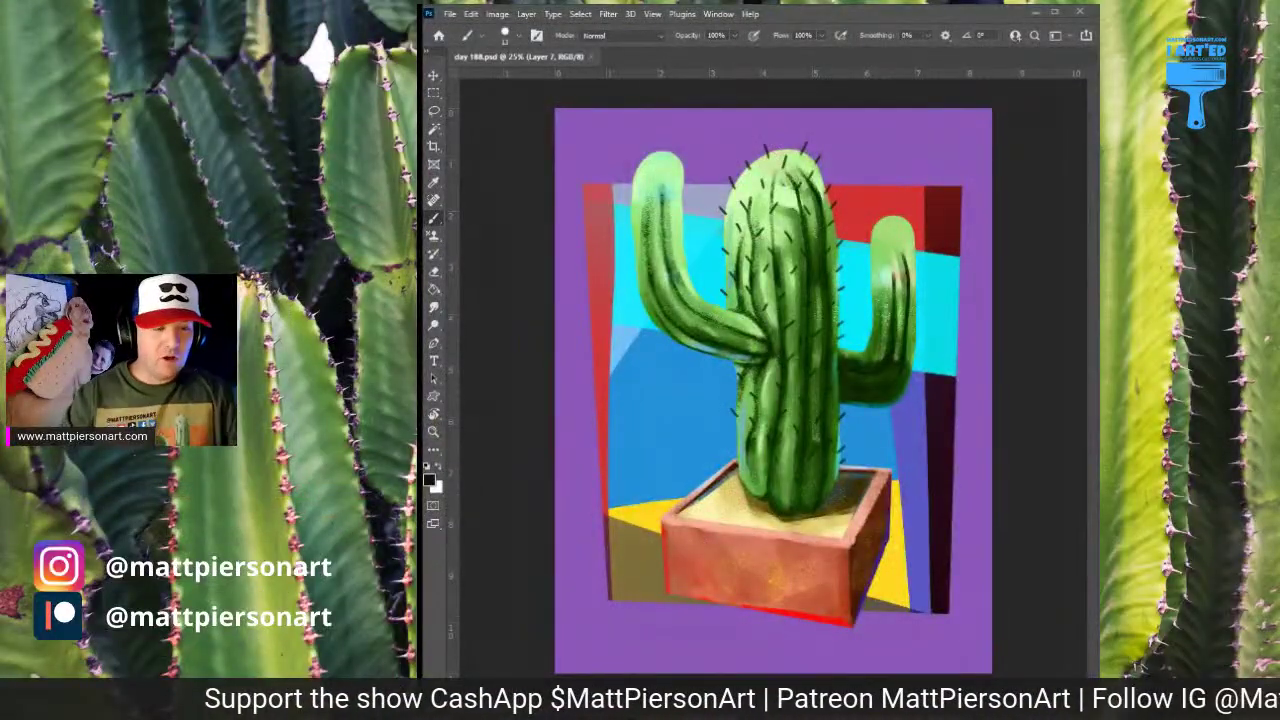
drag(820, 402, 865, 370)
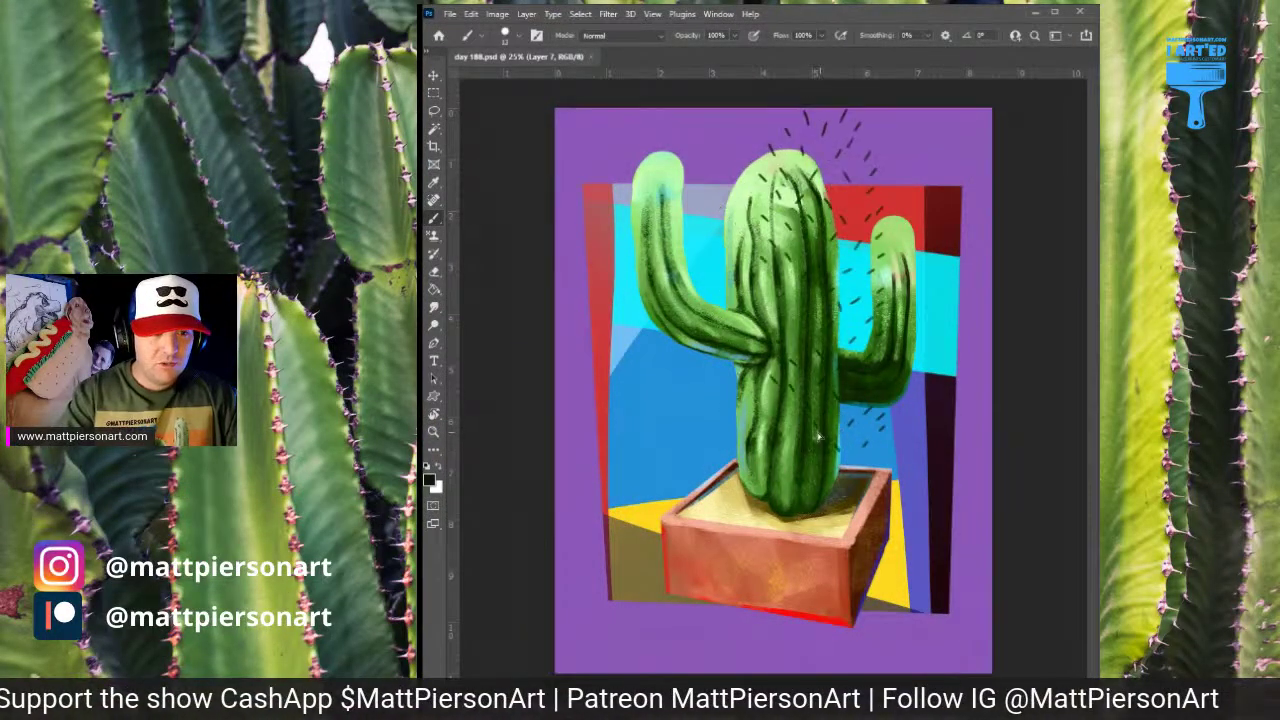
key(ctrl+z)
Add short black spines along the left edge of the trunk's base, just above the soil
drag(799, 503, 843, 456)
drag(716, 360, 702, 347)
drag(742, 418, 729, 405)
drag(727, 449, 712, 437)
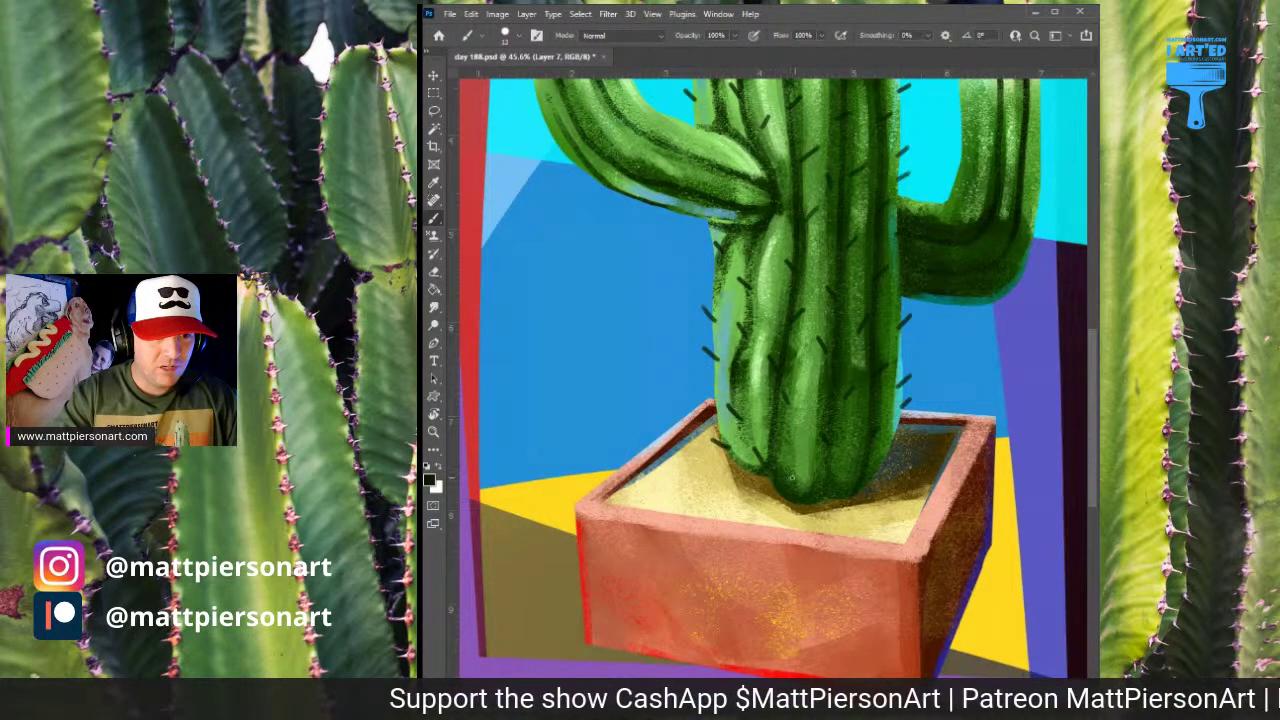
Draw short black spines around the right arm's rounded tip and over its light upper part
drag(951, 336, 760, 528)
mouse_move(814, 162)
mouse_down()
mouse_move(823, 148)
mouse_move(843, 189)
mouse_move(781, 149)
mouse_up()
drag(772, 192, 763, 175)
mouse_move(797, 215)
mouse_down()
mouse_move(789, 198)
mouse_move(762, 213)
mouse_up()
mouse_move(813, 254)
mouse_down()
mouse_move(802, 238)
mouse_move(849, 218)
mouse_up()
drag(845, 297, 857, 283)
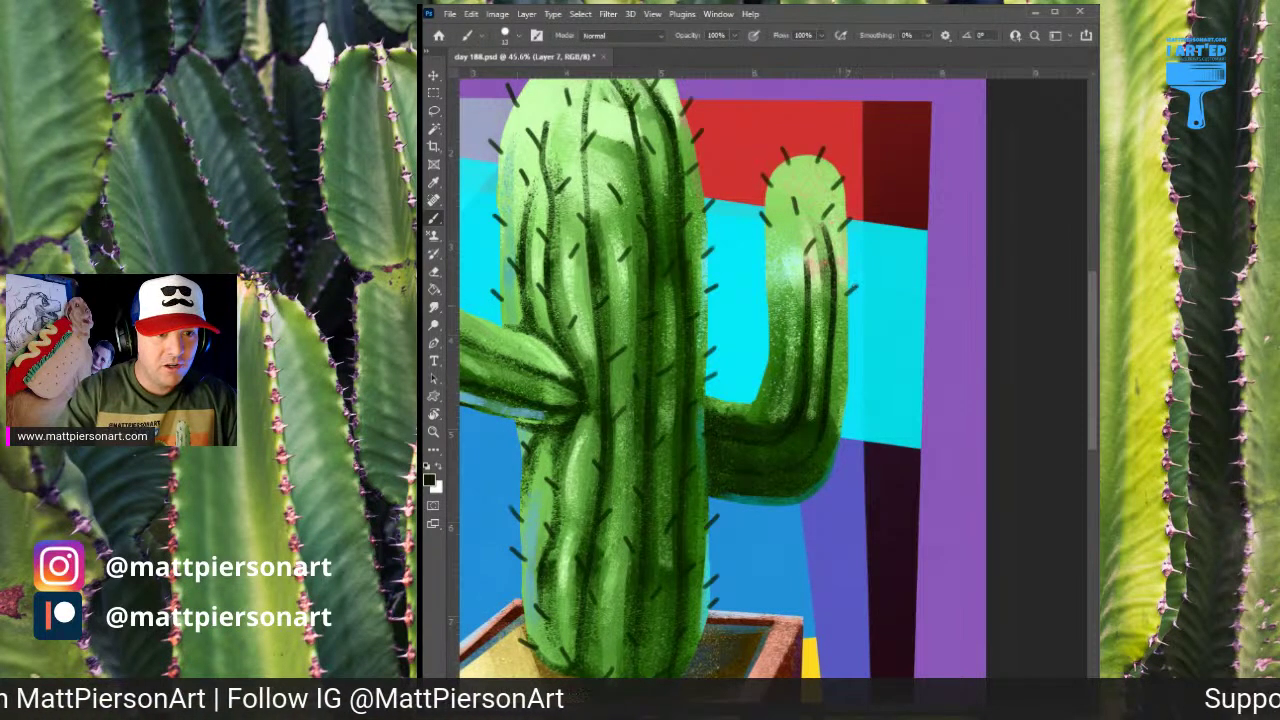
mouse_move(772, 276)
mouse_down()
mouse_move(759, 259)
mouse_move(784, 264)
mouse_up()
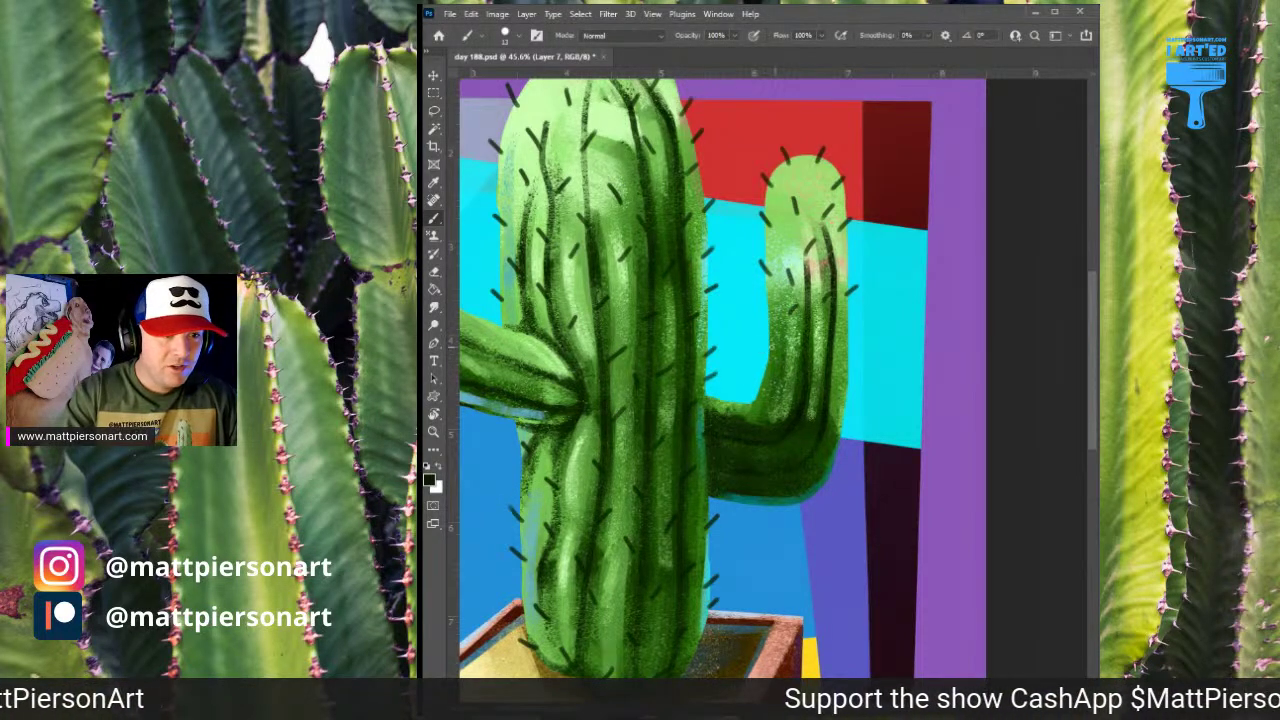
Extend the black spines down the right arm's upright section, around its elbow and along the part joining the trunk
drag(818, 367, 856, 330)
drag(843, 385, 856, 374)
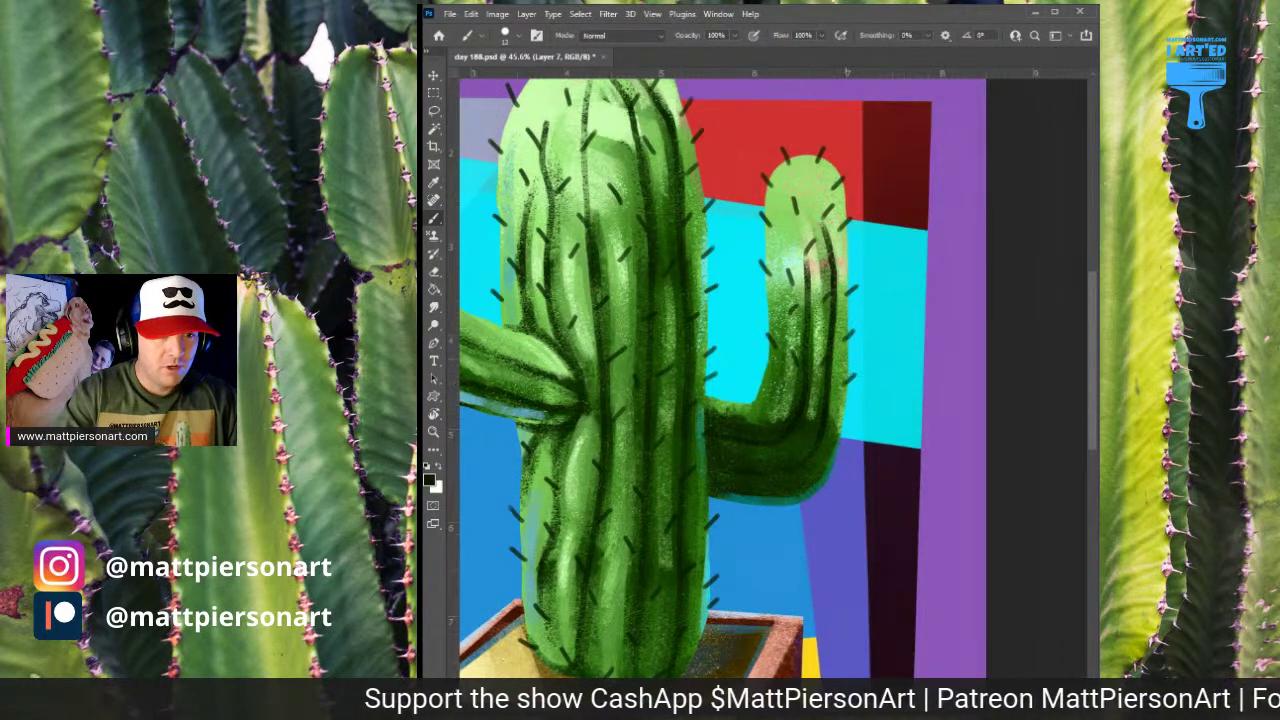
mouse_move(759, 385)
mouse_down()
mouse_move(771, 369)
mouse_move(781, 391)
mouse_move(819, 408)
mouse_move(854, 401)
mouse_up()
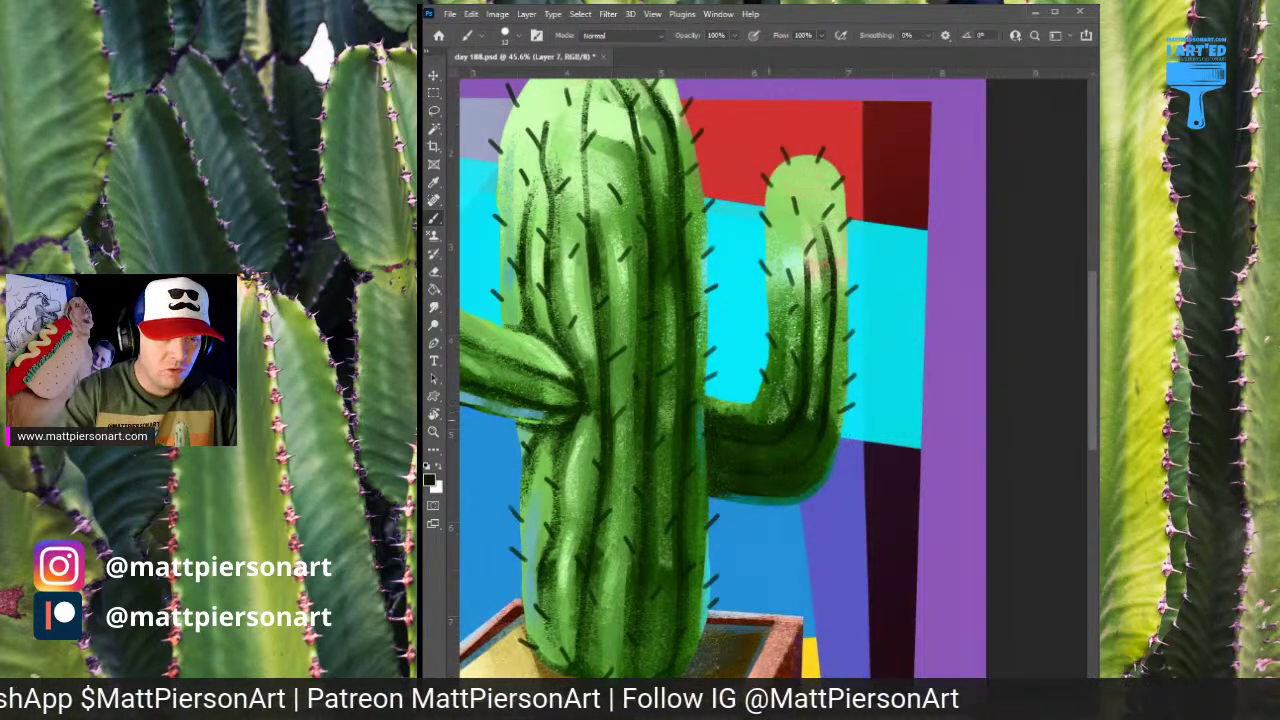
mouse_move(739, 407)
mouse_down()
mouse_move(735, 389)
mouse_move(765, 406)
mouse_up()
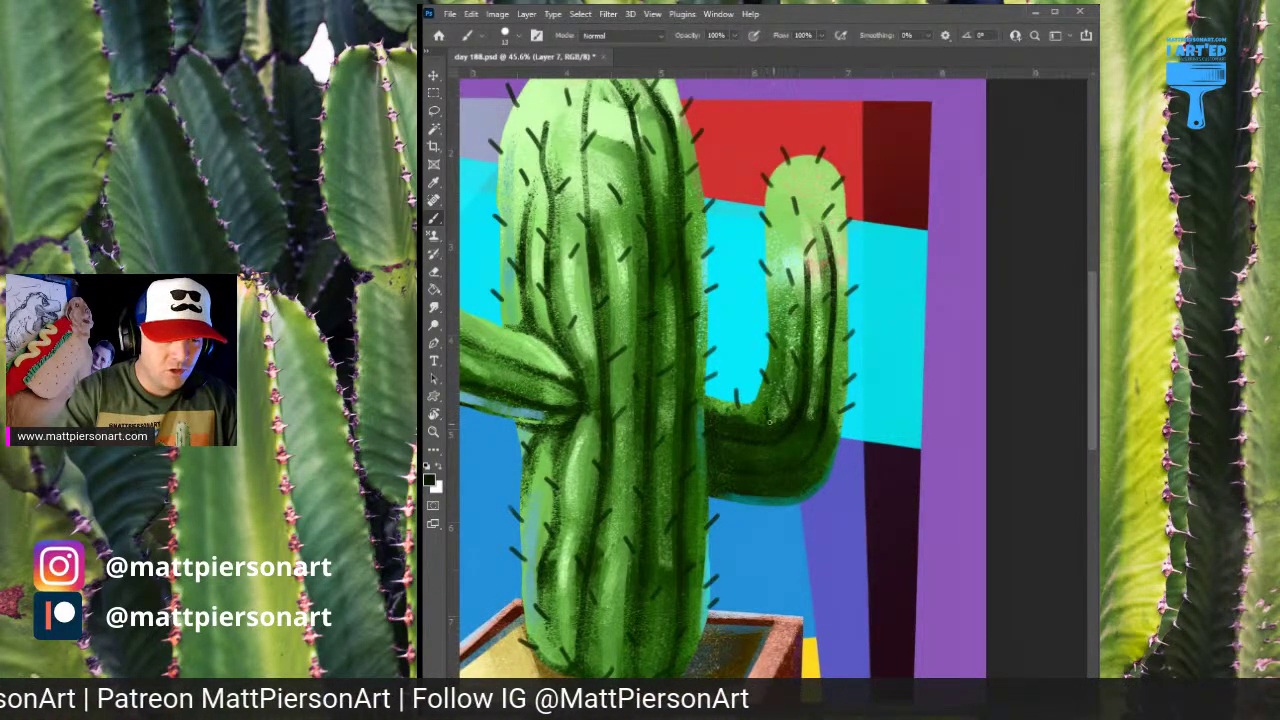
mouse_move(791, 449)
mouse_down()
mouse_move(800, 434)
mouse_move(845, 452)
mouse_move(834, 488)
mouse_up()
mouse_move(753, 509)
mouse_down()
mouse_move(767, 503)
mouse_move(735, 498)
mouse_up()
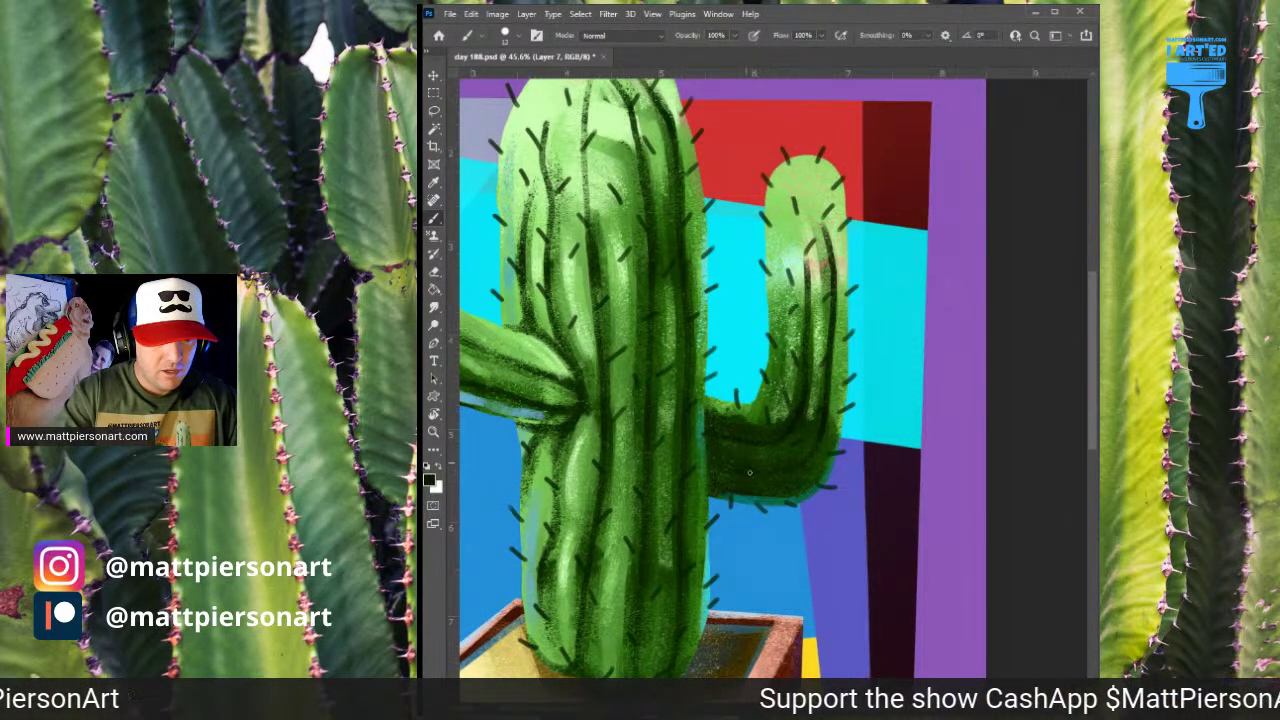
drag(712, 388, 719, 403)
Draw short black spines around the rounded tip of the left arm
drag(637, 428, 919, 495)
mouse_move(656, 146)
mouse_down()
mouse_move(651, 126)
mouse_move(674, 166)
mouse_move(710, 139)
mouse_move(722, 160)
mouse_move(698, 180)
mouse_move(718, 195)
mouse_up()
drag(632, 168, 622, 150)
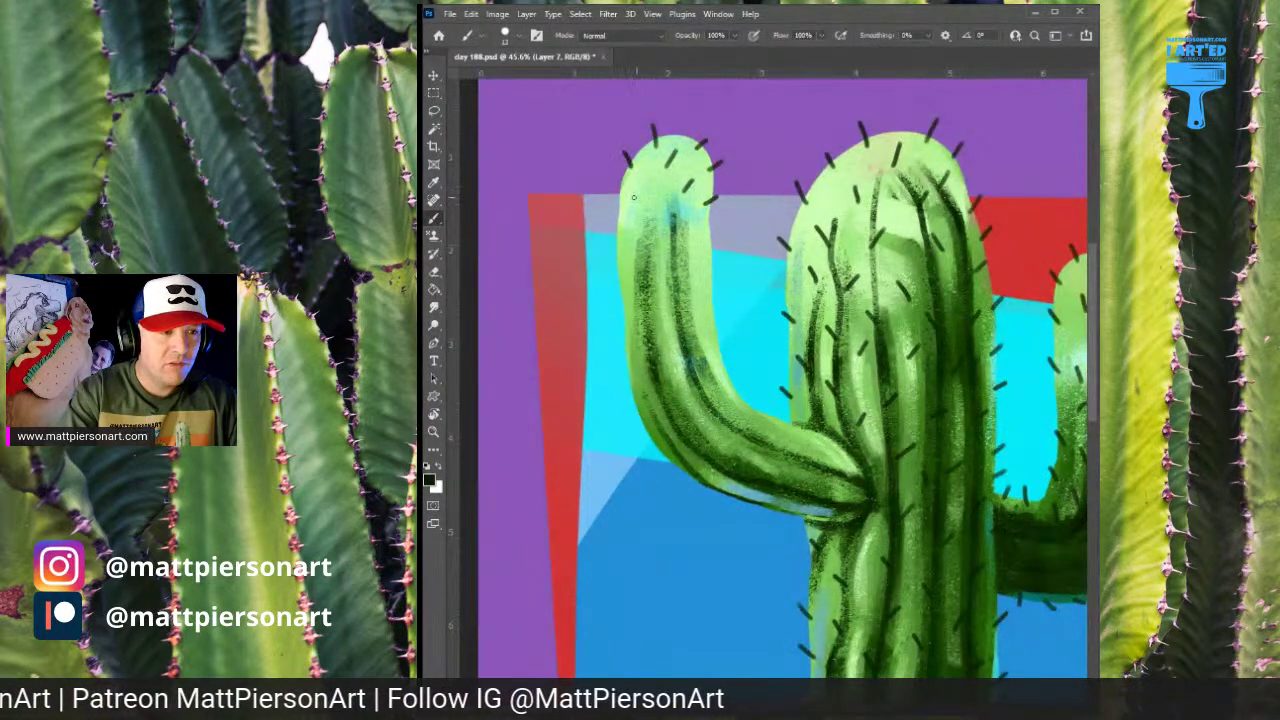
drag(646, 198, 638, 176)
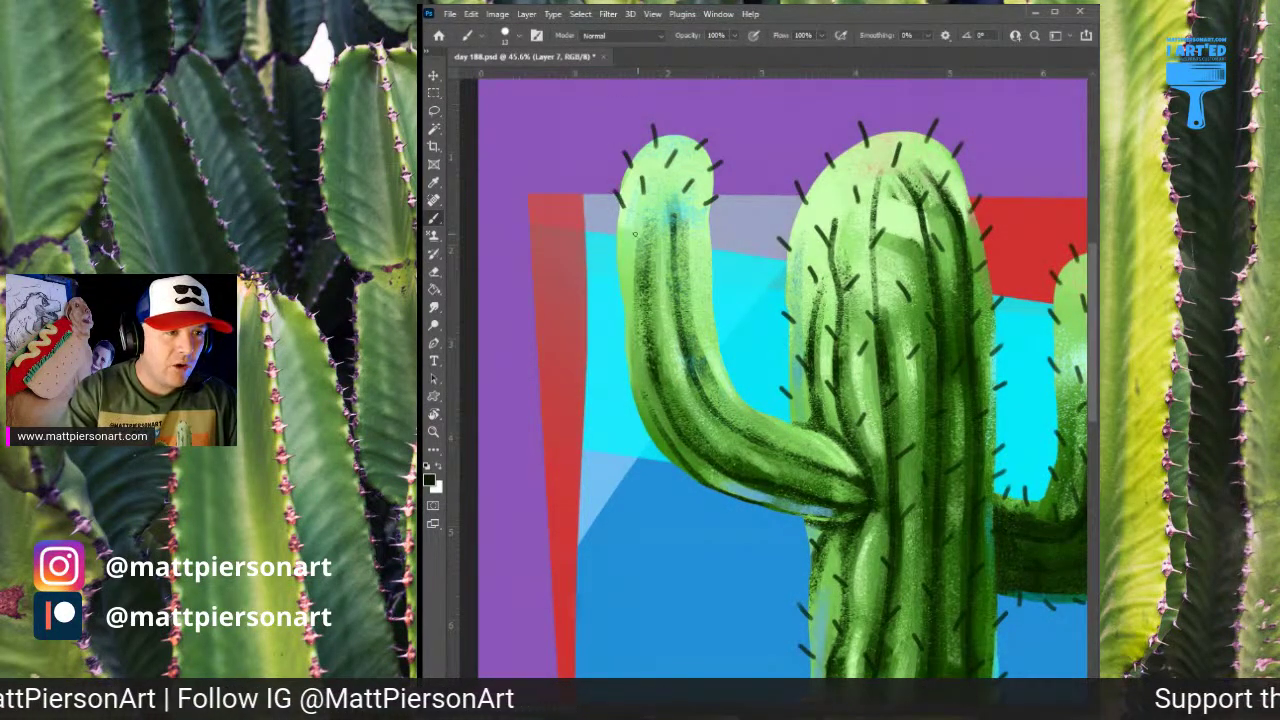
Add short black spines along both edges and the ribs of the left arm's upright section
mouse_move(618, 244)
mouse_down()
mouse_move(610, 226)
mouse_move(648, 222)
mouse_up()
drag(677, 268, 718, 244)
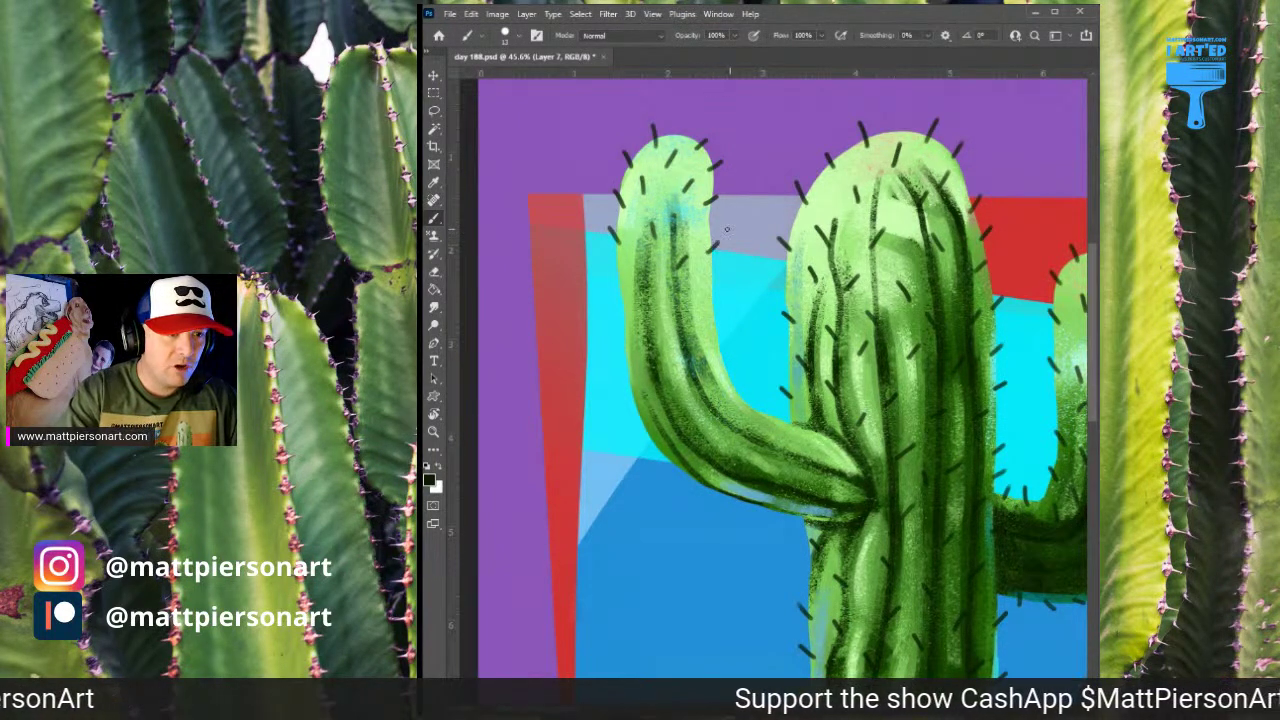
drag(619, 277, 610, 263)
drag(677, 310, 719, 283)
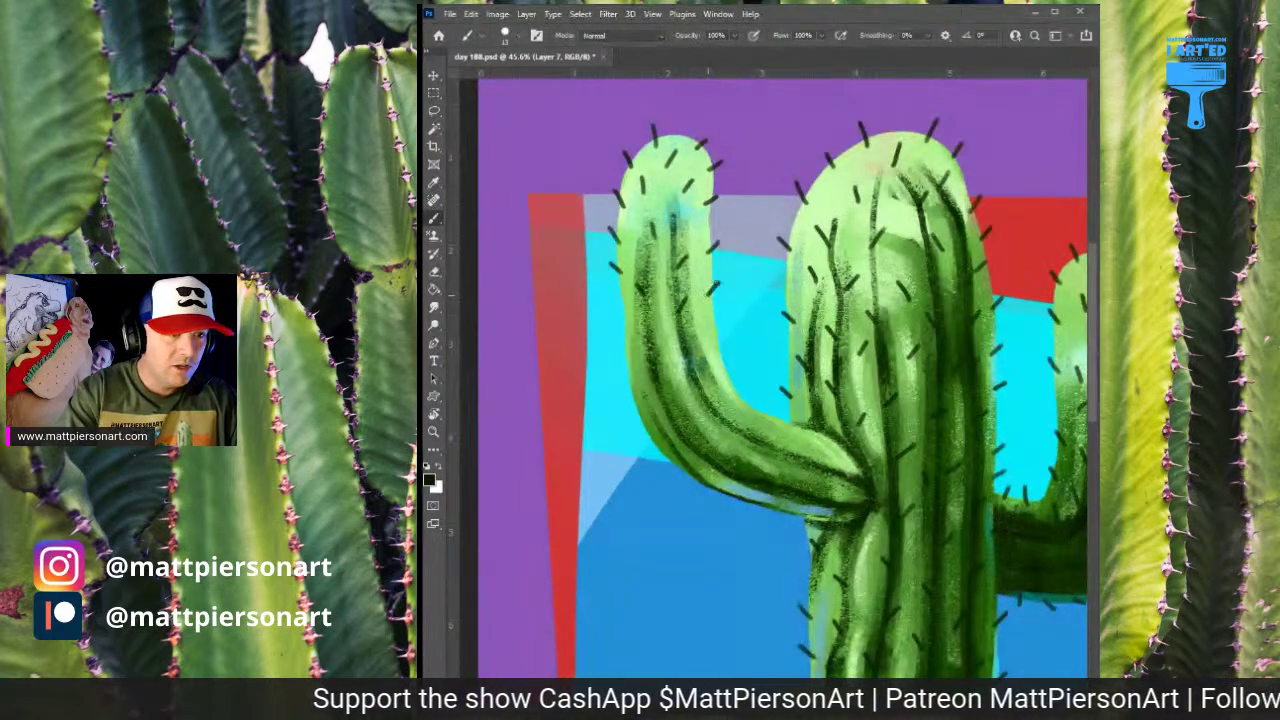
drag(684, 346, 694, 331)
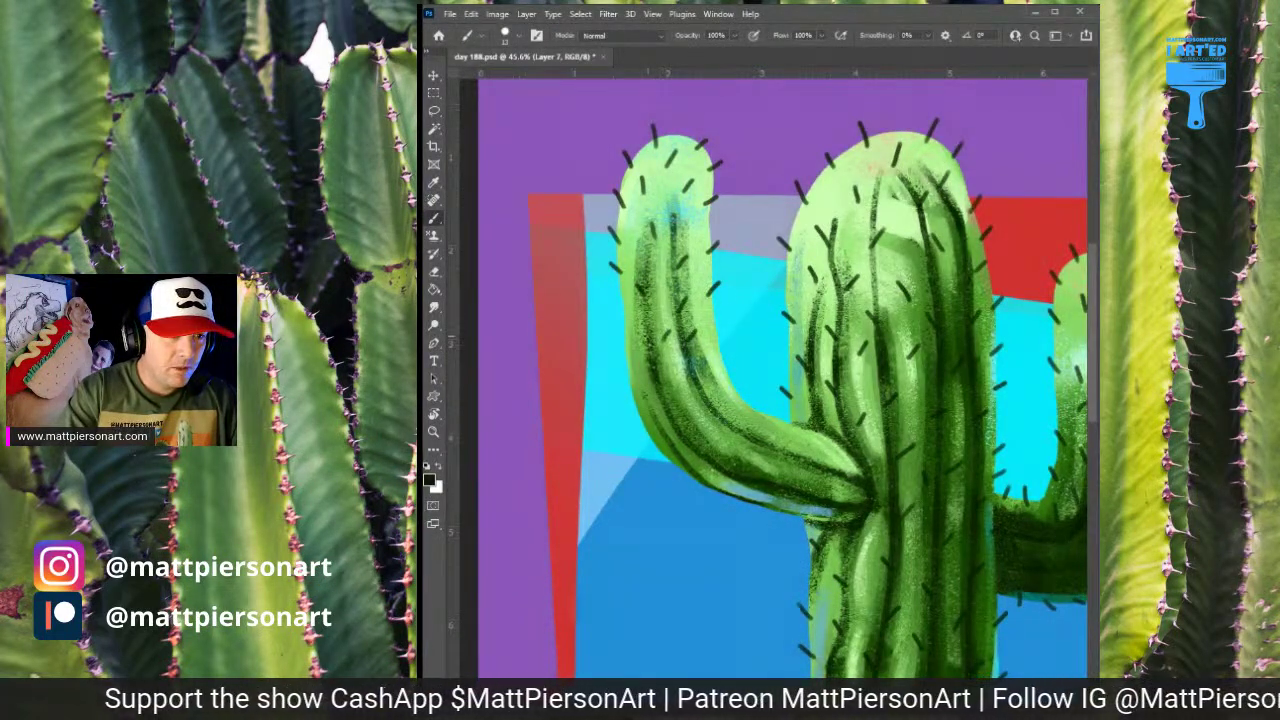
drag(634, 374, 620, 360)
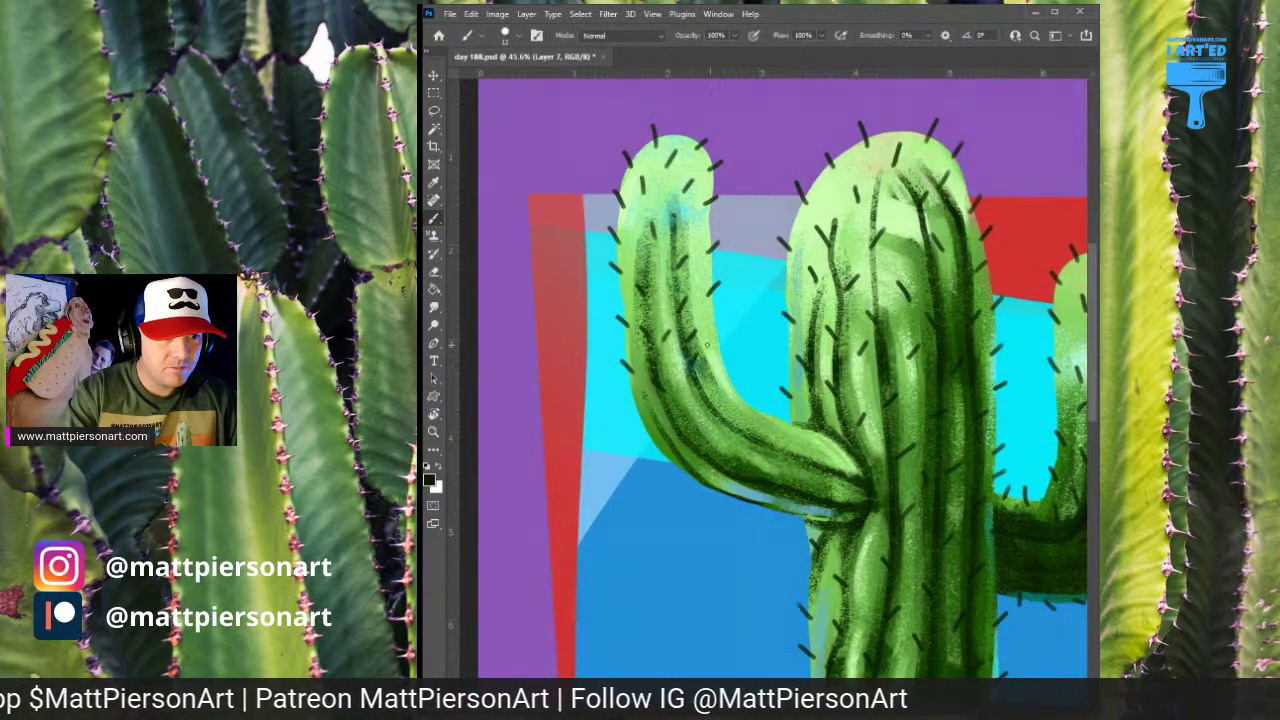
Finish the left arm's black spines around its bend and along its lower section to the trunk joint
mouse_move(733, 408)
mouse_down()
mouse_move(688, 311)
mouse_move(689, 278)
mouse_up()
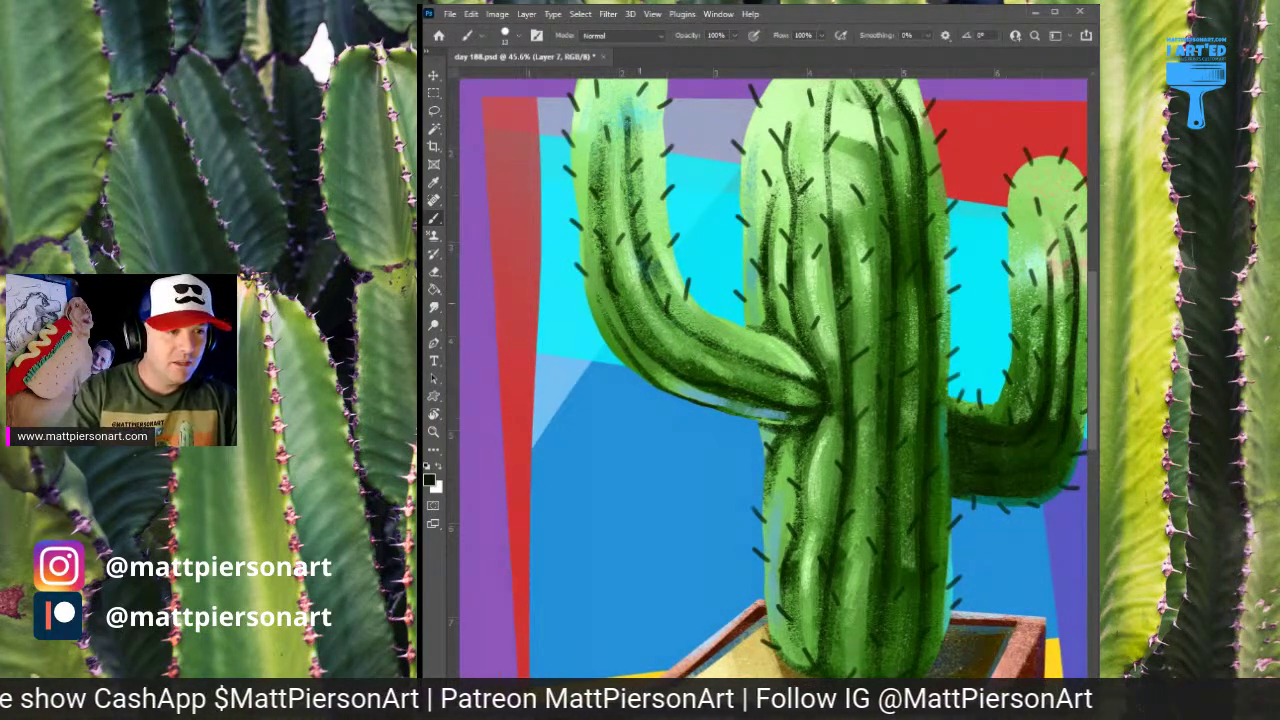
drag(600, 316, 580, 320)
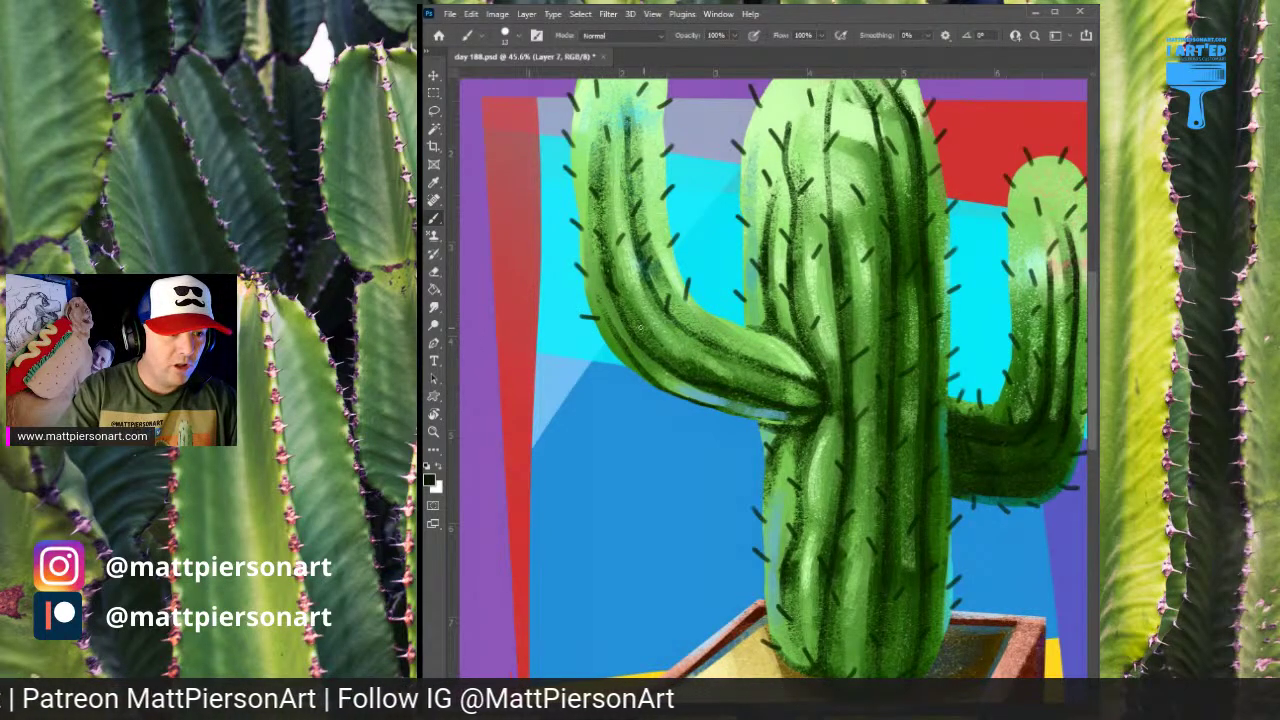
mouse_move(700, 318)
mouse_down()
mouse_move(706, 299)
mouse_move(724, 313)
mouse_move(710, 342)
mouse_move(606, 357)
mouse_up()
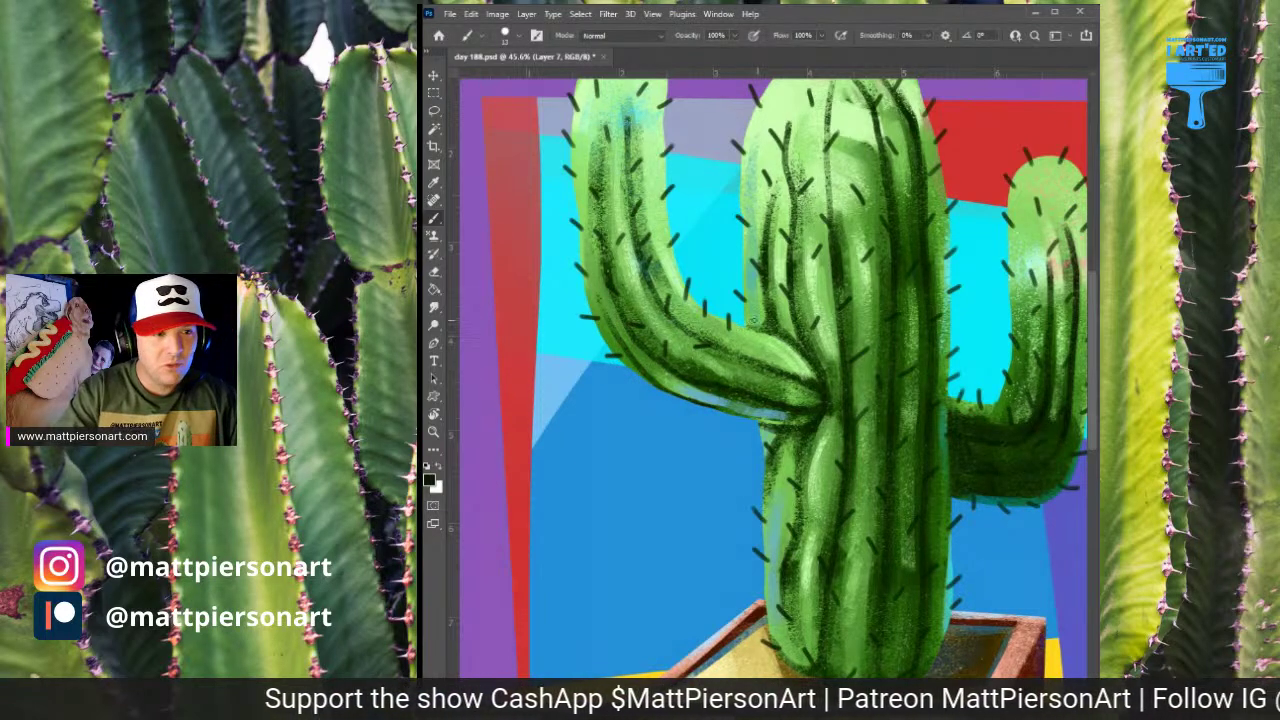
mouse_move(748, 320)
mouse_down()
mouse_move(756, 338)
mouse_move(781, 327)
mouse_up()
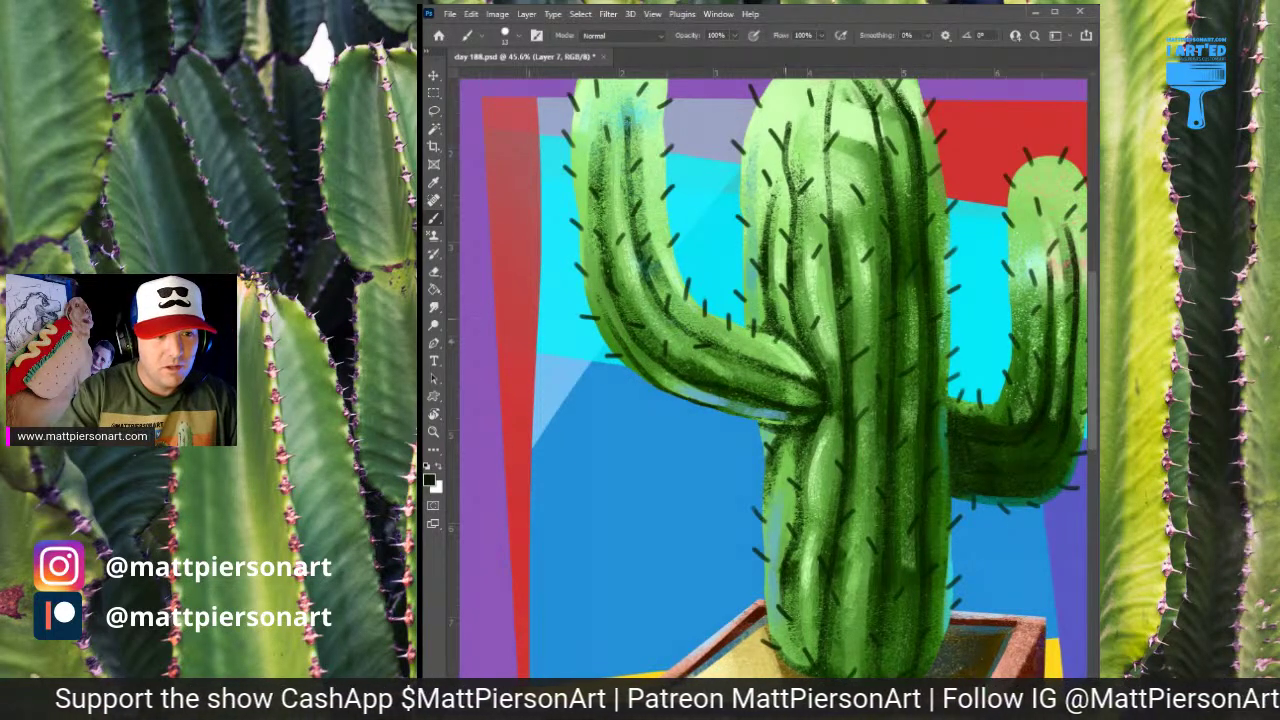
drag(764, 373, 792, 338)
drag(650, 396, 670, 388)
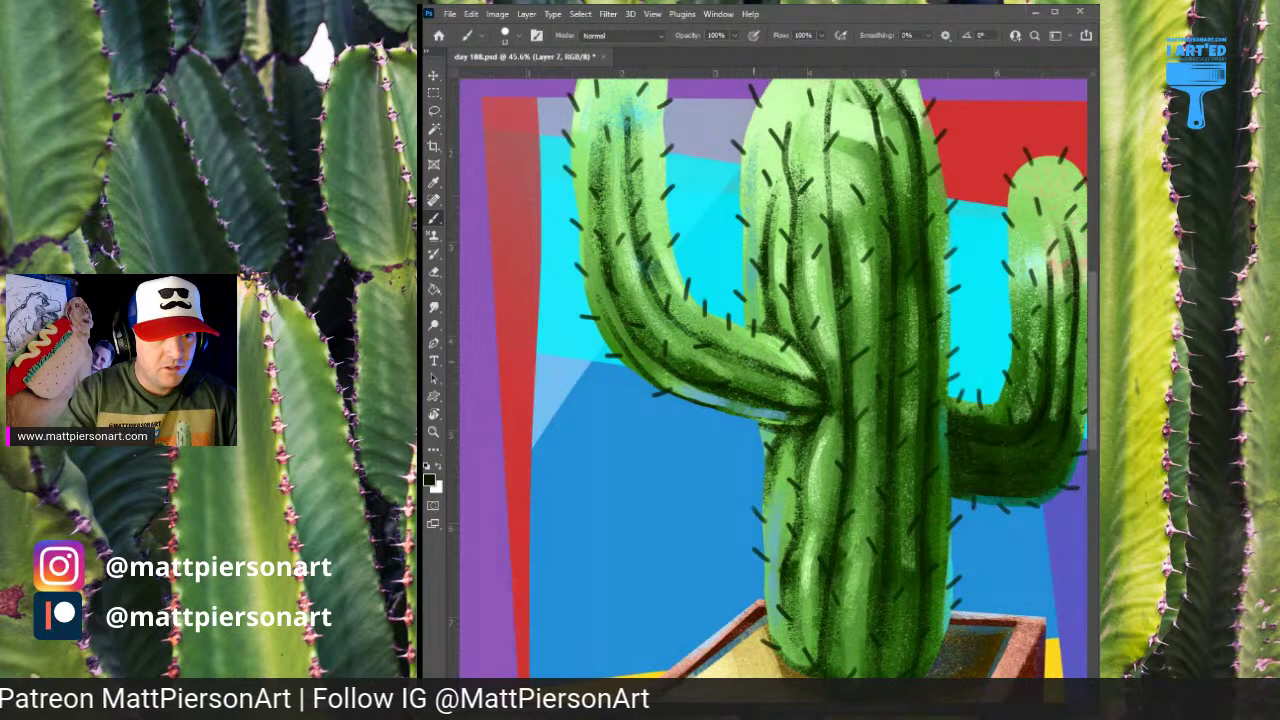
drag(793, 364, 805, 350)
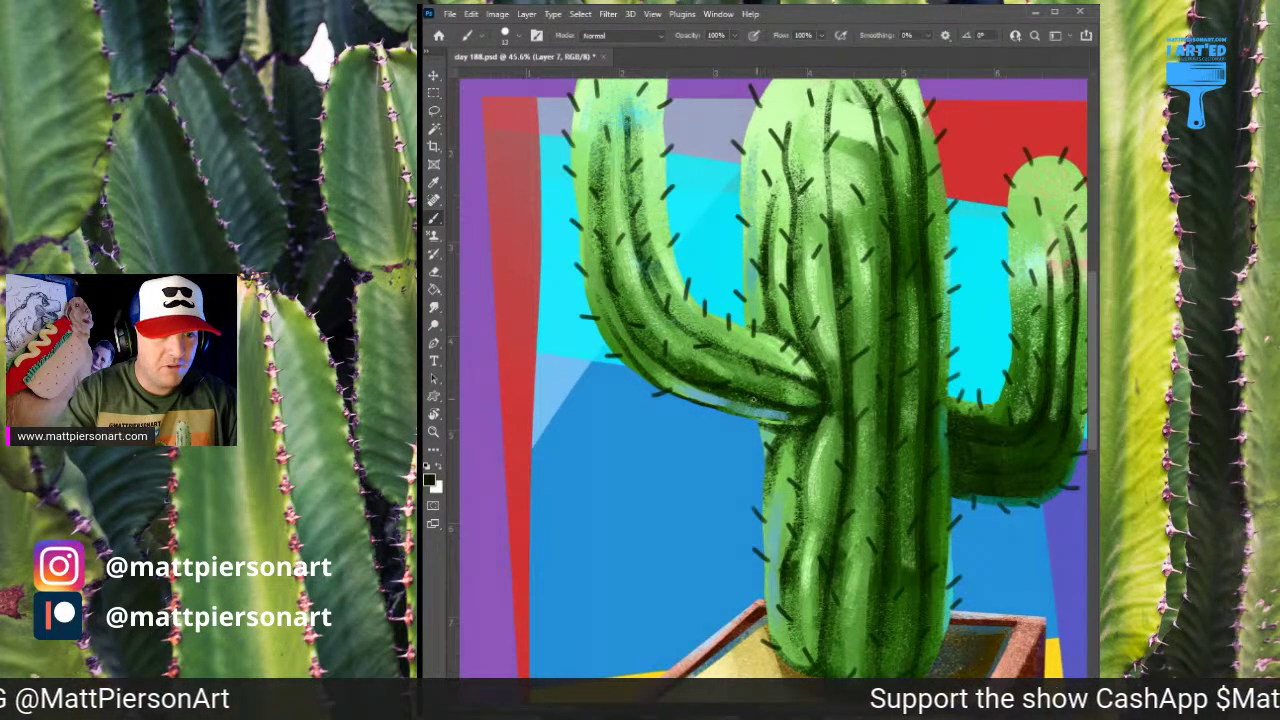
mouse_move(786, 406)
mouse_down()
mouse_move(714, 420)
mouse_move(774, 420)
mouse_move(794, 386)
mouse_up()
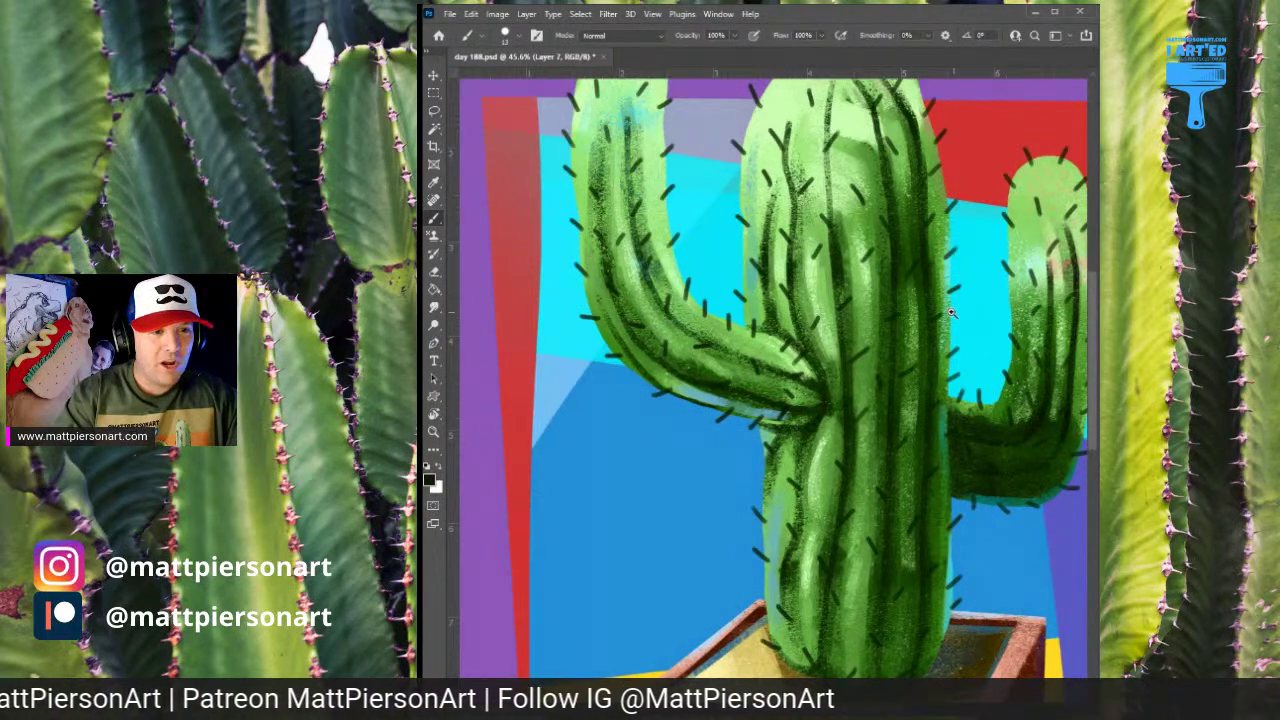
scroll(952, 313, up, 1)
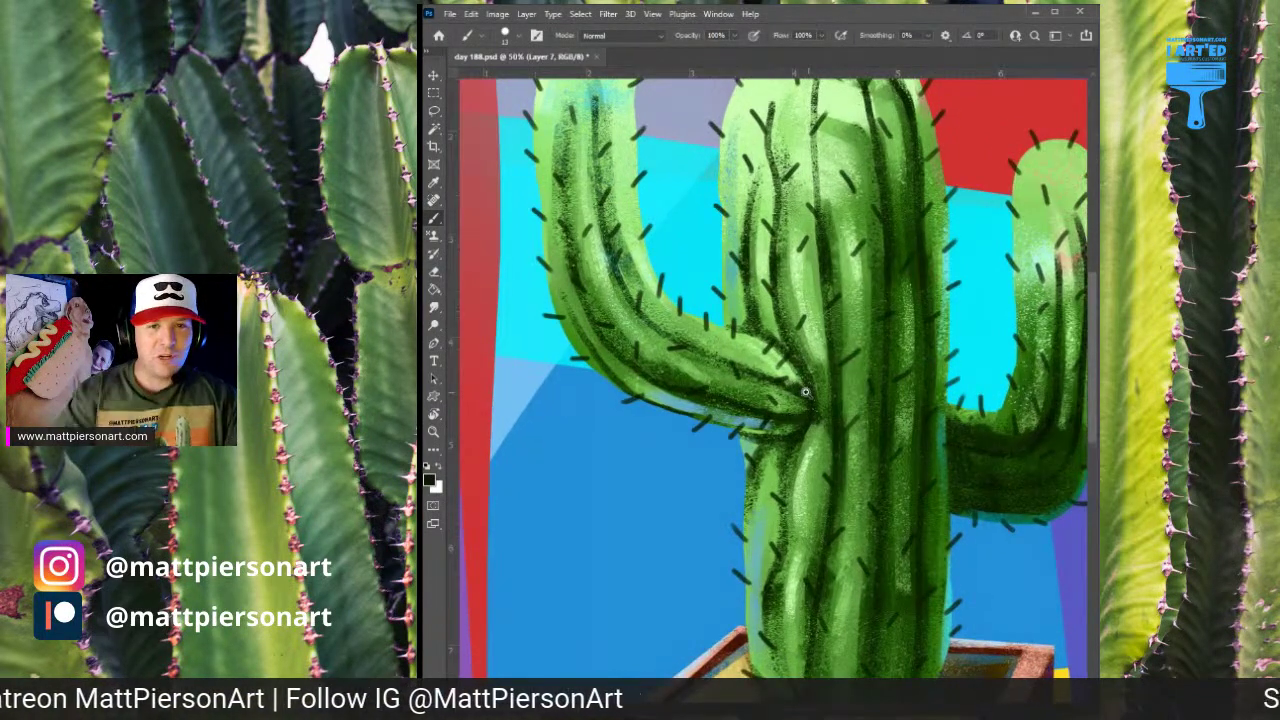
key(ctrl+0)
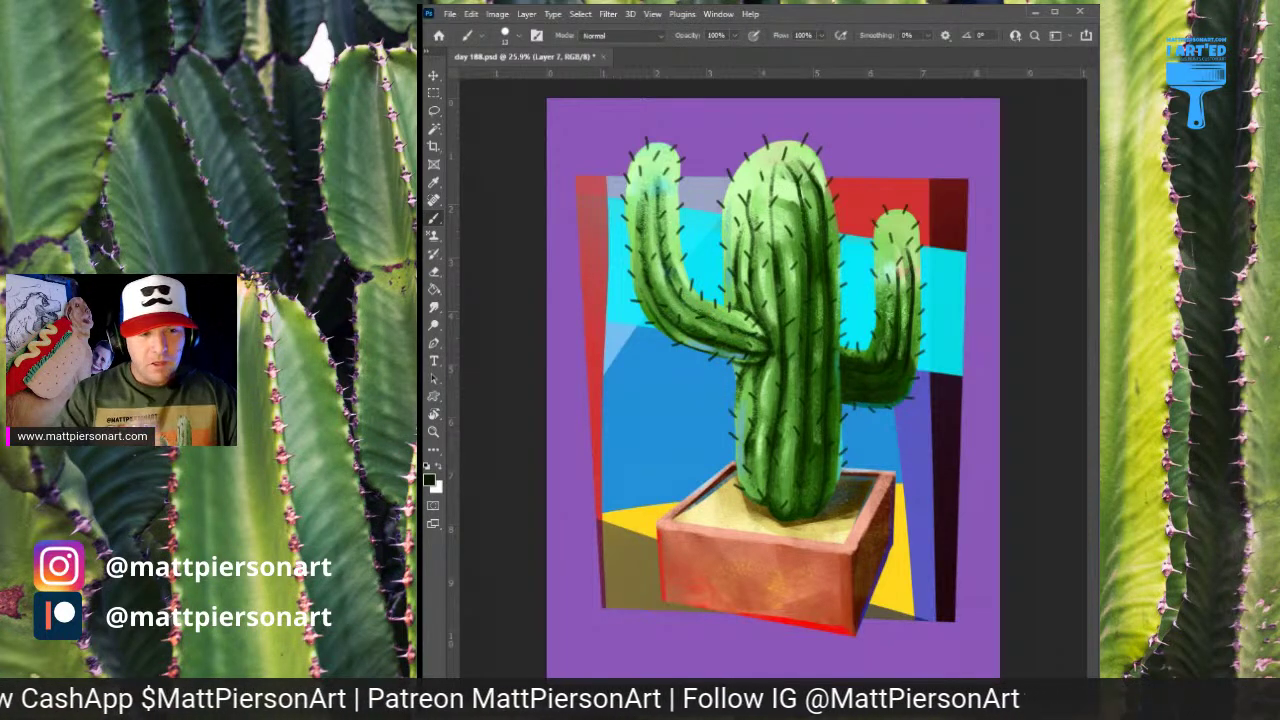
Name the new layer "signature" and set the foreground colour to bright green
key(Return)
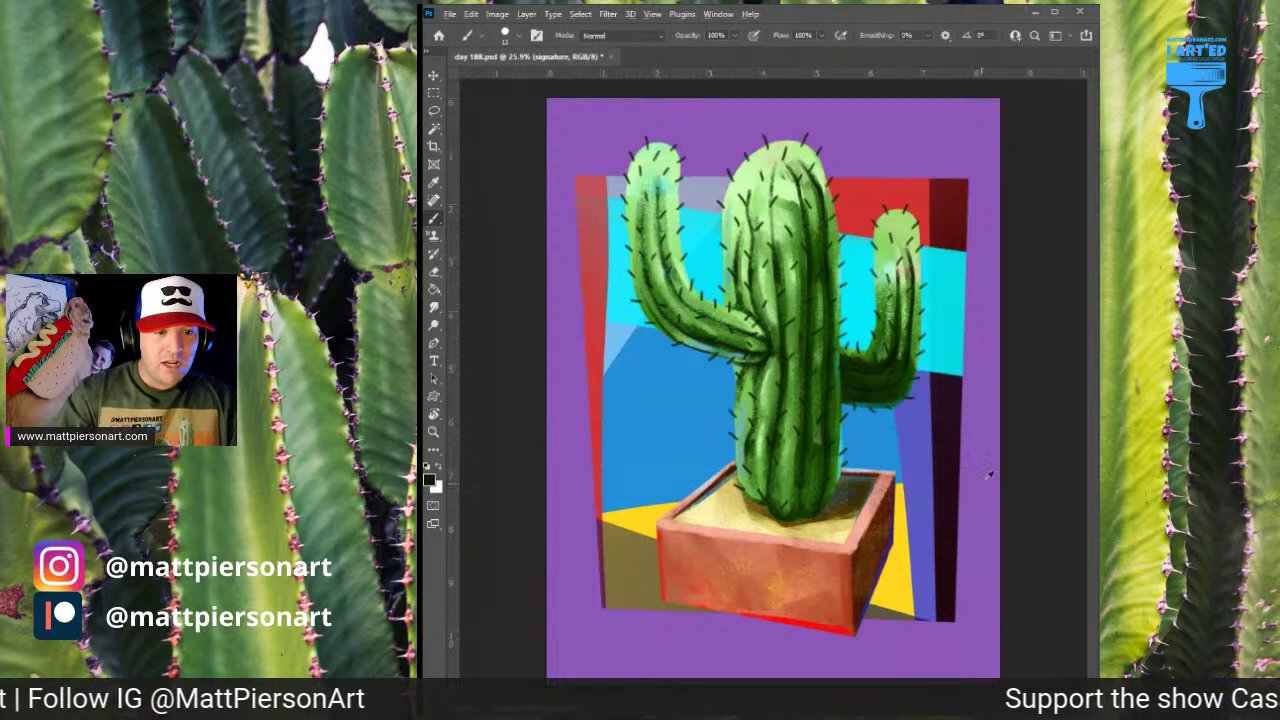
alt+click(948, 313)
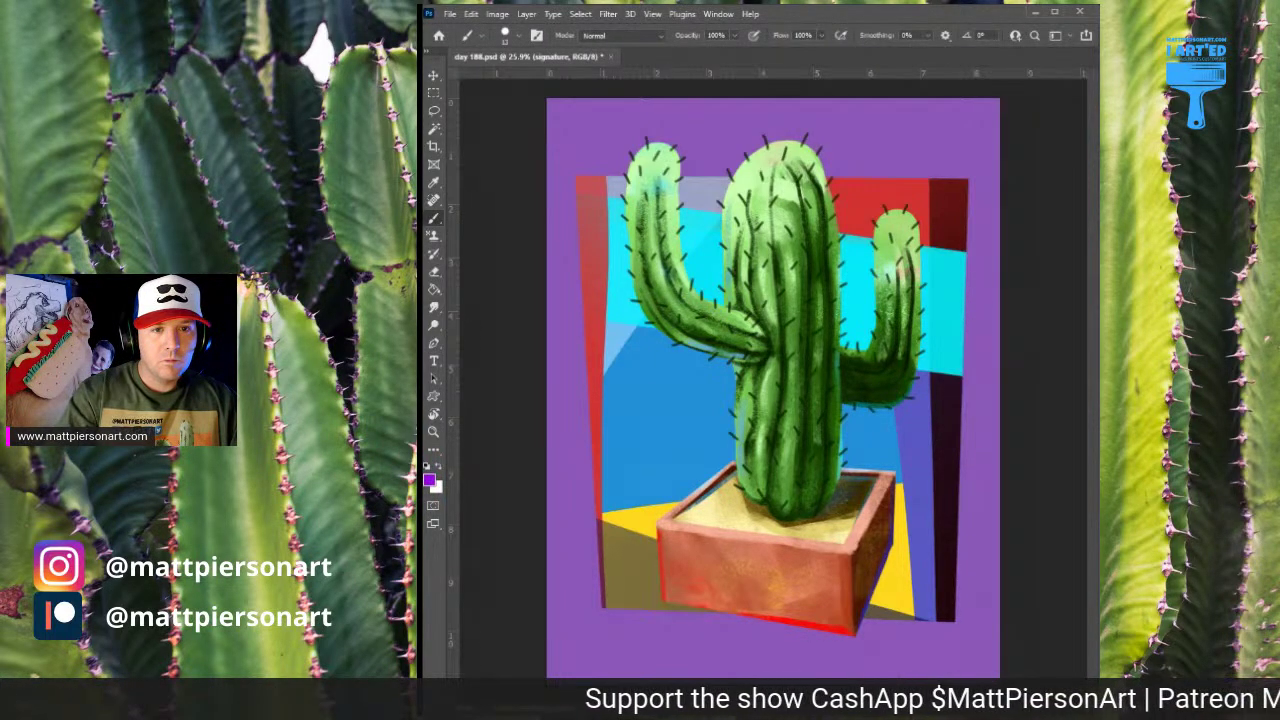
alt+click(953, 650)
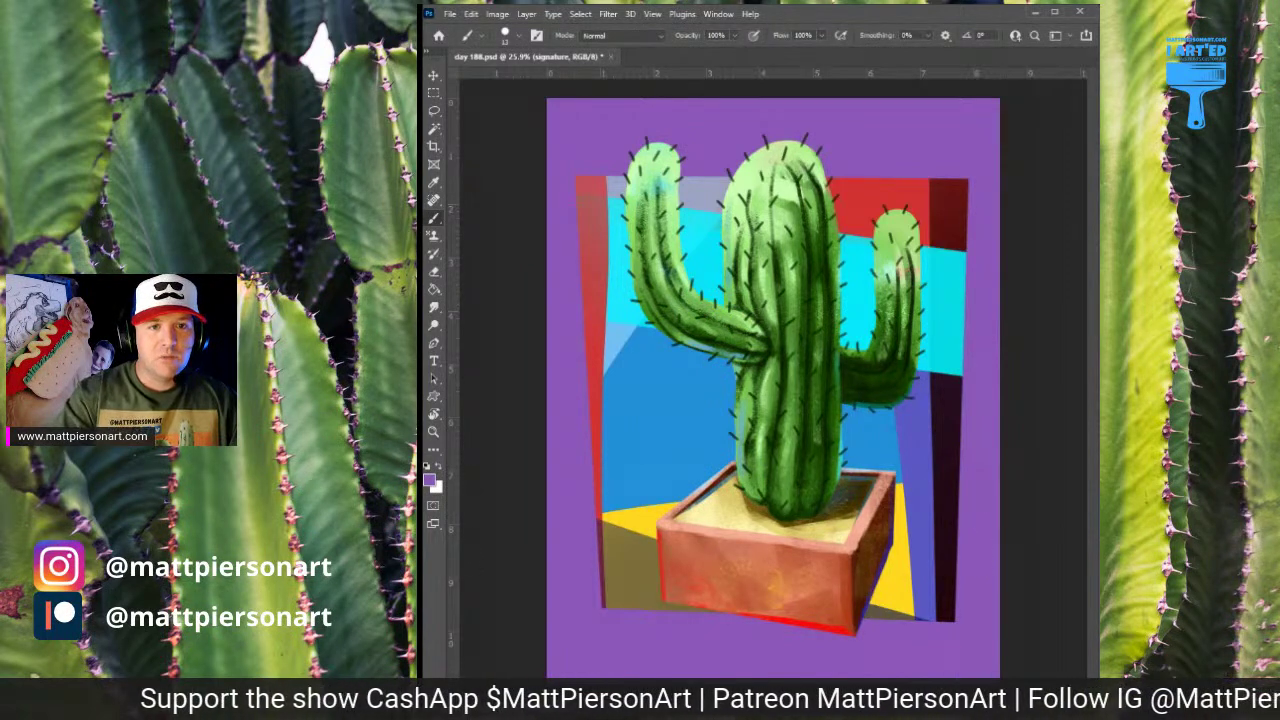
alt+click(750, 230)
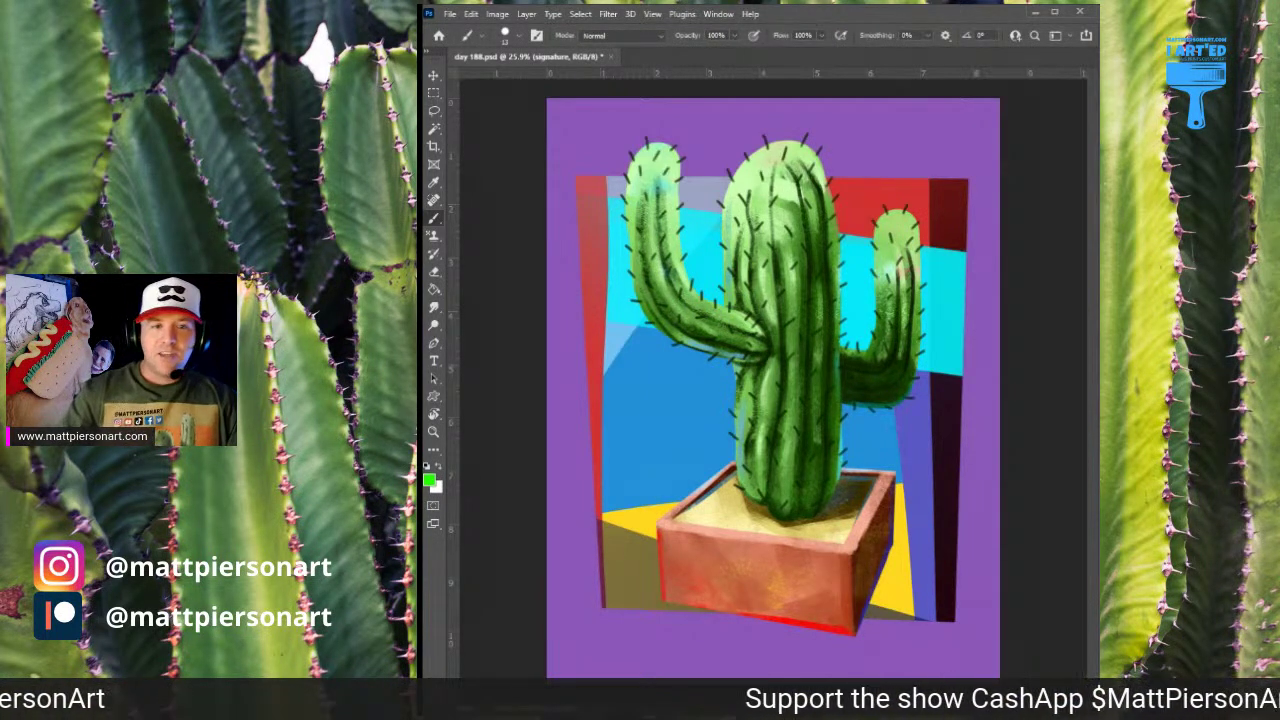
Handwrite "P21" in bright green on the purple border, below the lower-left corner of the banded background
drag(904, 630, 943, 511)
drag(857, 511, 749, 521)
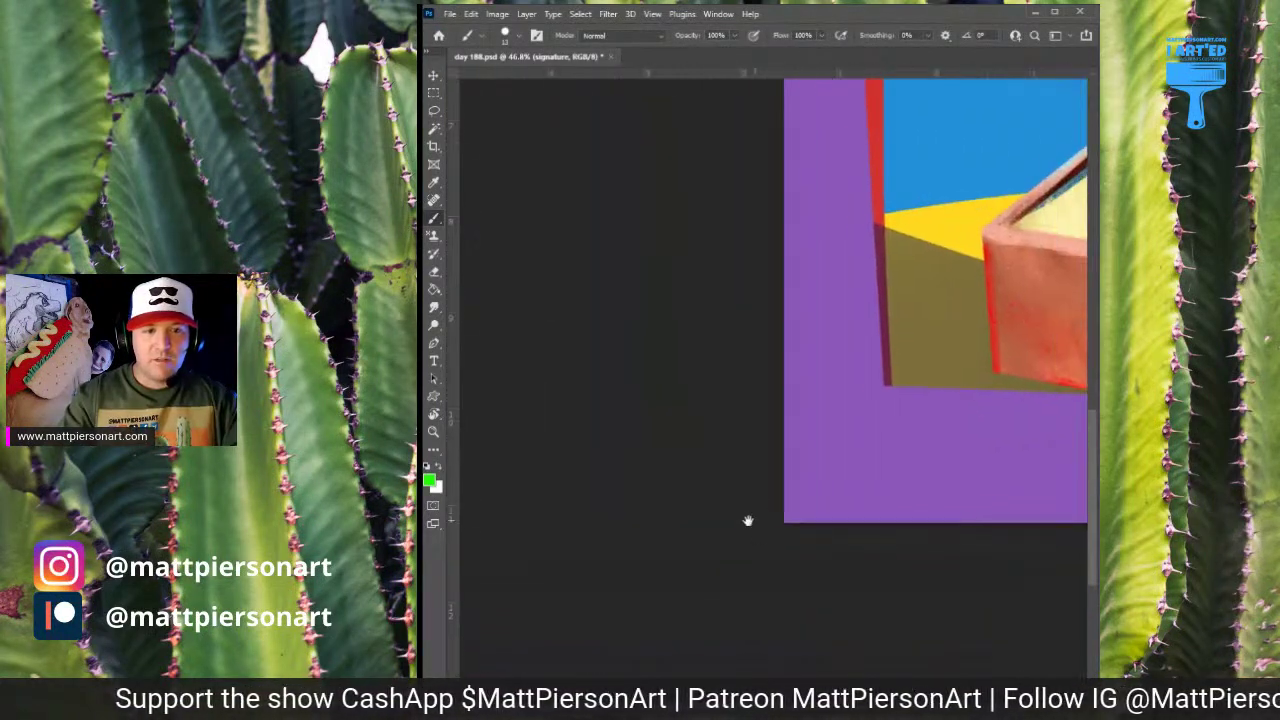
drag(894, 503, 857, 497)
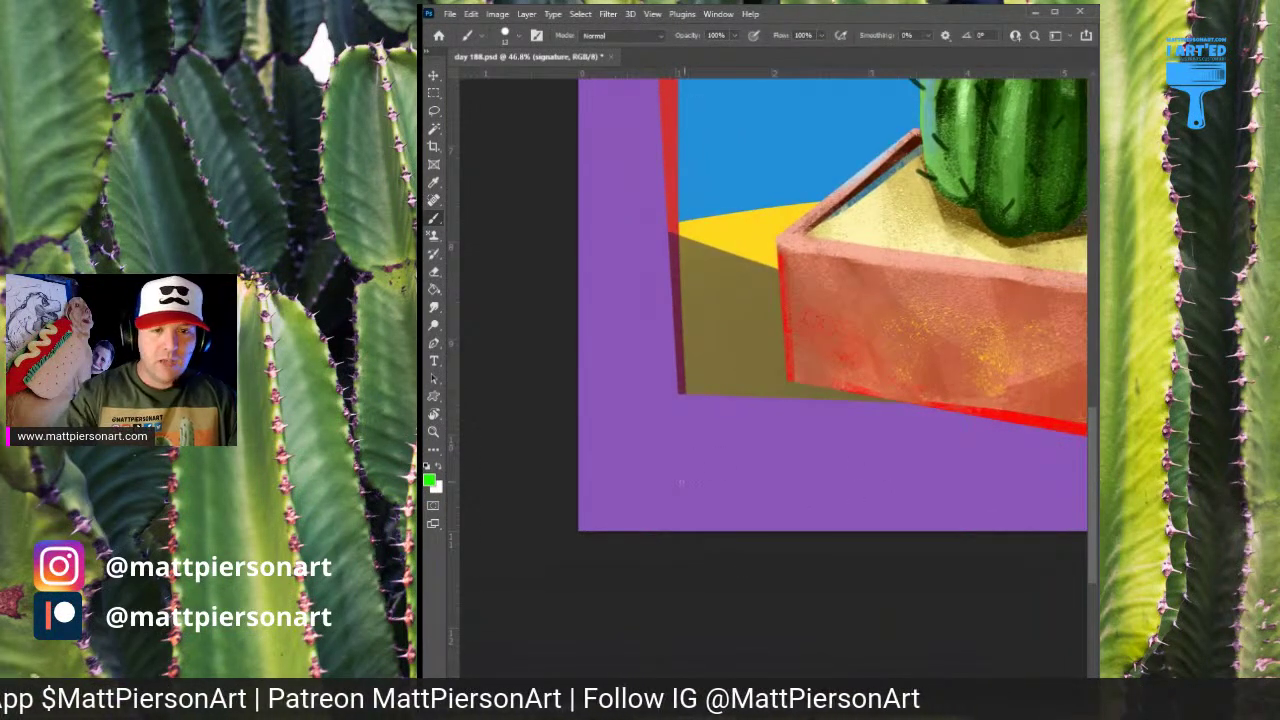
key(ctrl+z)
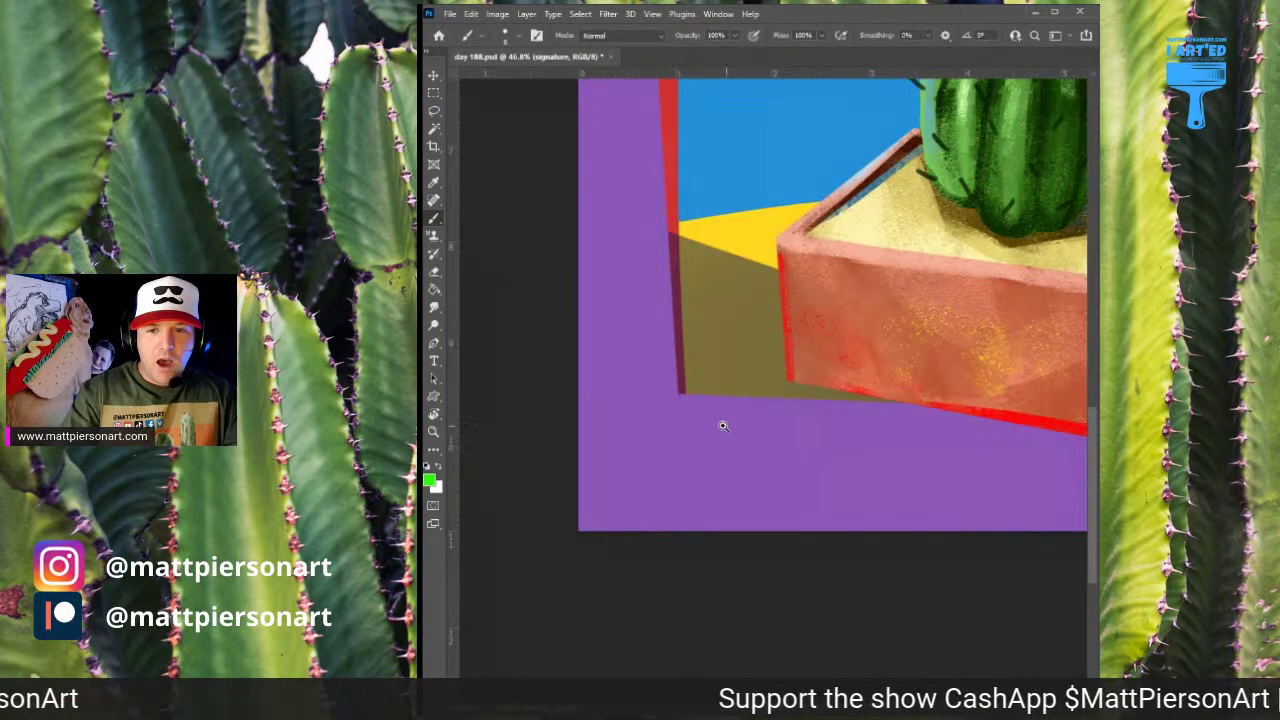
scroll(731, 417, up, 2)
mouse_move(811, 434)
mouse_down()
mouse_move(821, 417)
mouse_move(799, 393)
mouse_up()
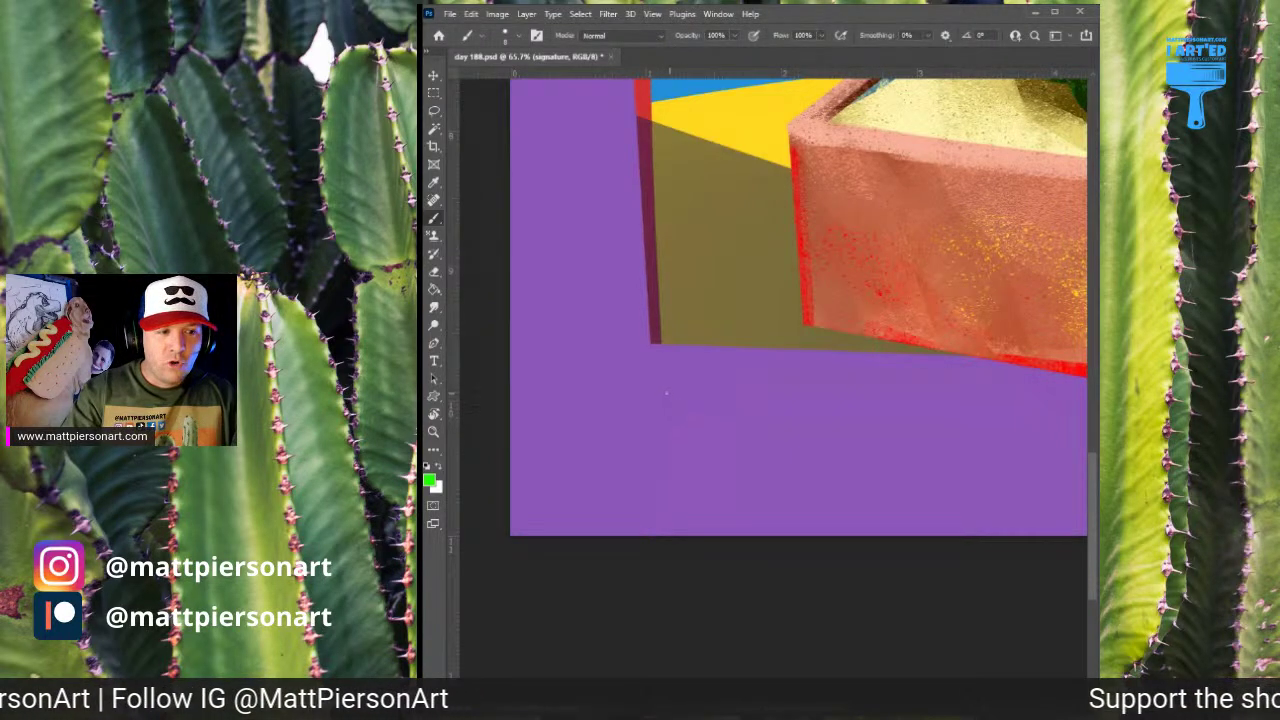
mouse_move(668, 393)
mouse_down()
mouse_move(669, 423)
mouse_move(681, 402)
mouse_move(648, 418)
mouse_move(647, 437)
mouse_move(694, 442)
mouse_up()
key(ctrl+z)
key(ctrl+z)
key(ctrl+z)
key(ctrl+z)
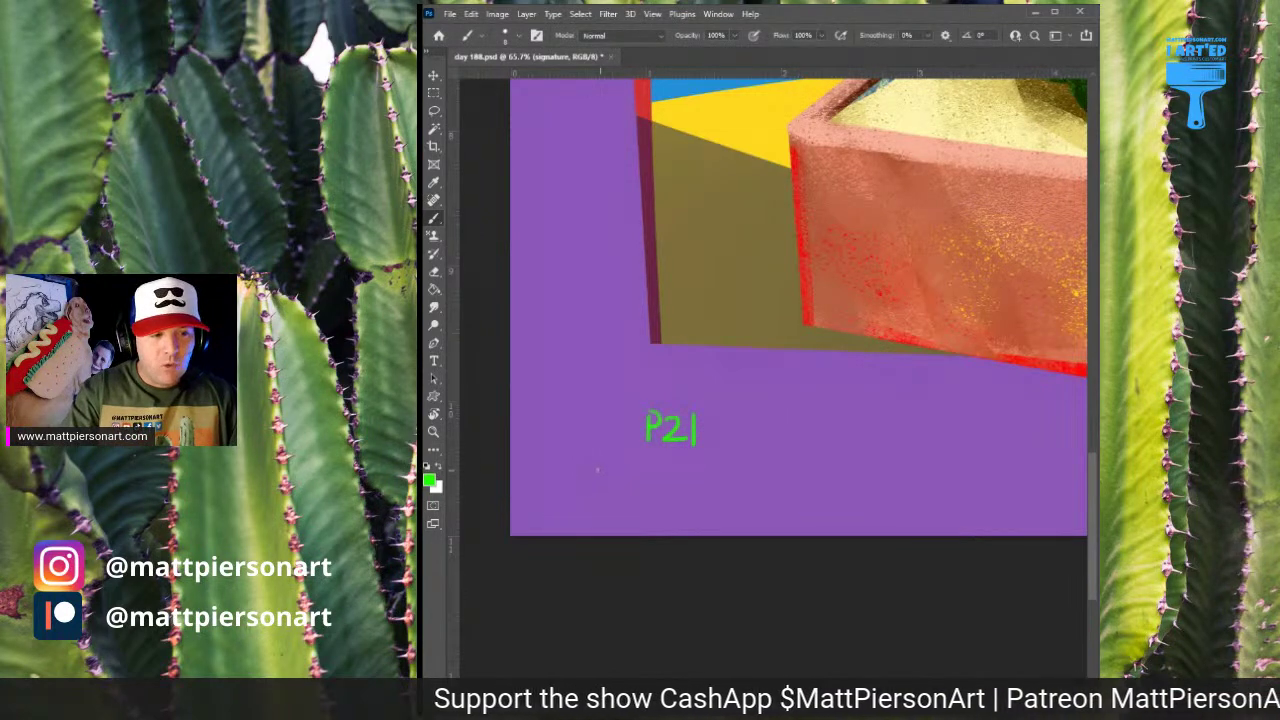
Handwrite "188/200" in the same green directly beneath the "P21" signature, and fit the whole painting in view
mouse_move(599, 465)
mouse_down()
mouse_move(600, 497)
mouse_move(620, 460)
mouse_move(650, 460)
mouse_up()
key(ctrl+z)
key(ctrl+z)
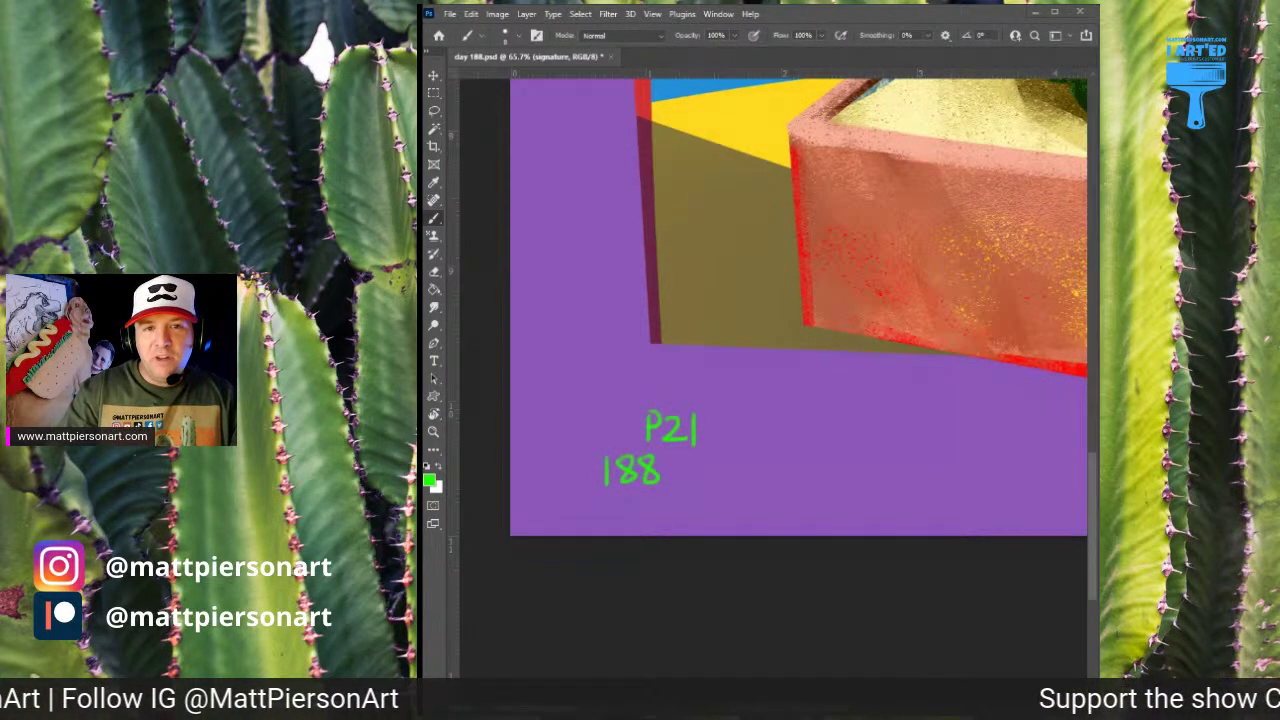
mouse_move(683, 455)
mouse_down()
mouse_move(661, 485)
mouse_move(733, 463)
mouse_up()
key(ctrl+z)
key(ctrl+z)
key(ctrl+z)
scroll(894, 374, down, 2)
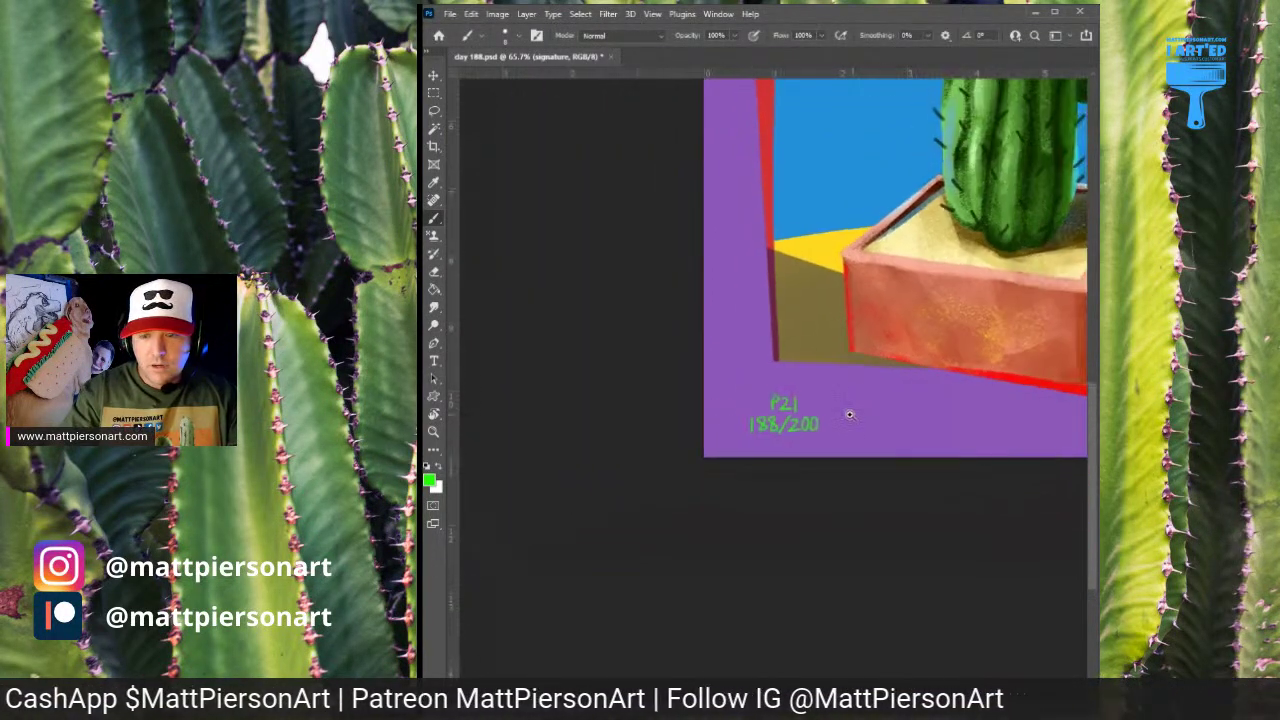
key(ctrl+0)
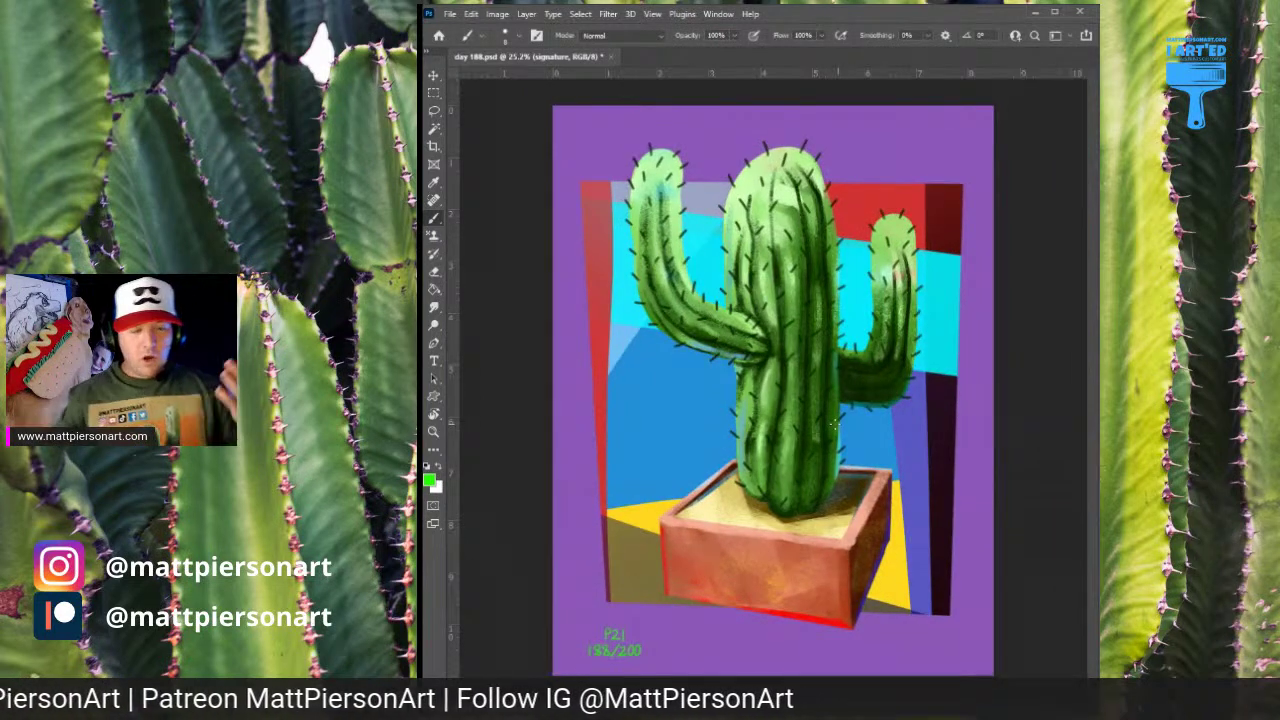